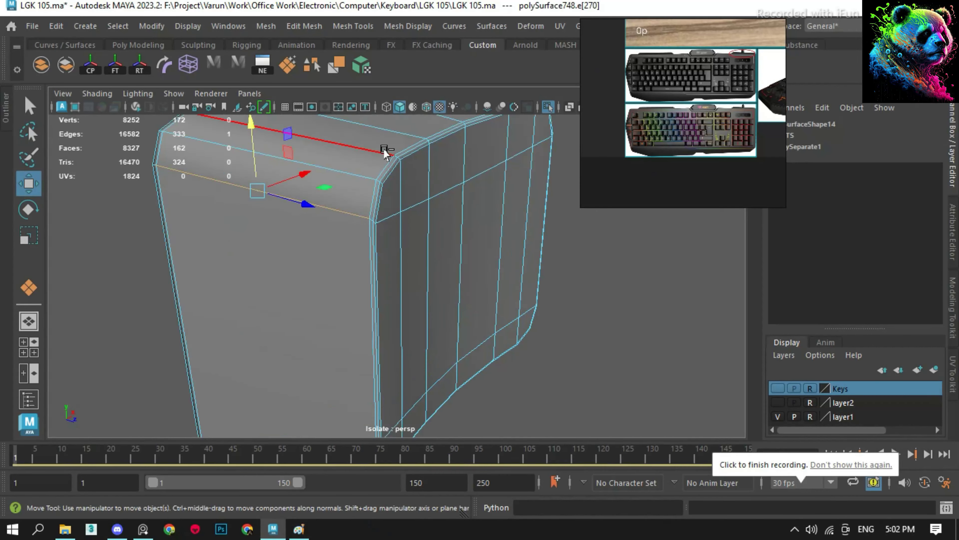
# - Add edge loops around the keycap and check it in front and perspective views
pyautogui.scroll(-5, 385, 153)
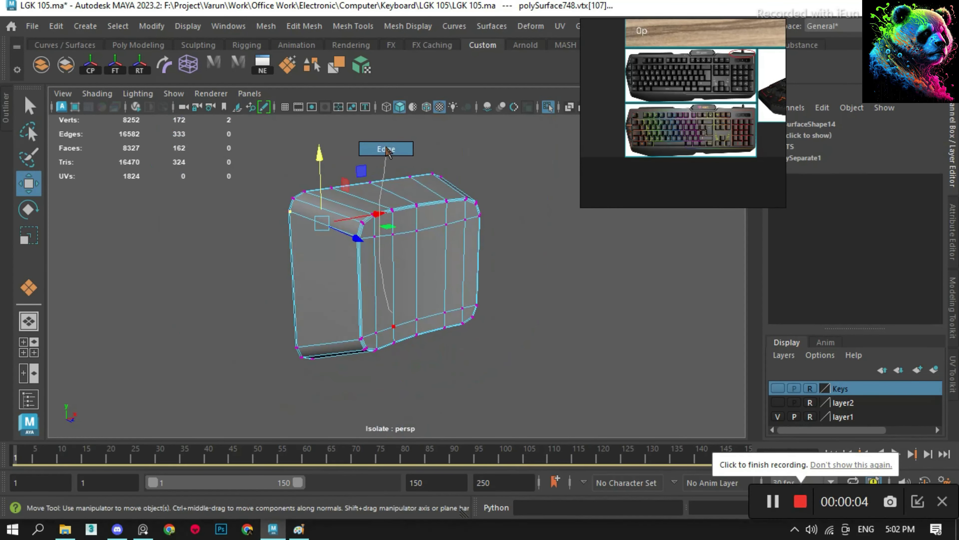
pyautogui.keyDown('ctrl'); pyautogui.moveTo(364, 274); pyautogui.dragTo(374, 304, button='right'); pyautogui.keyUp('ctrl')
pyautogui.press('F8')
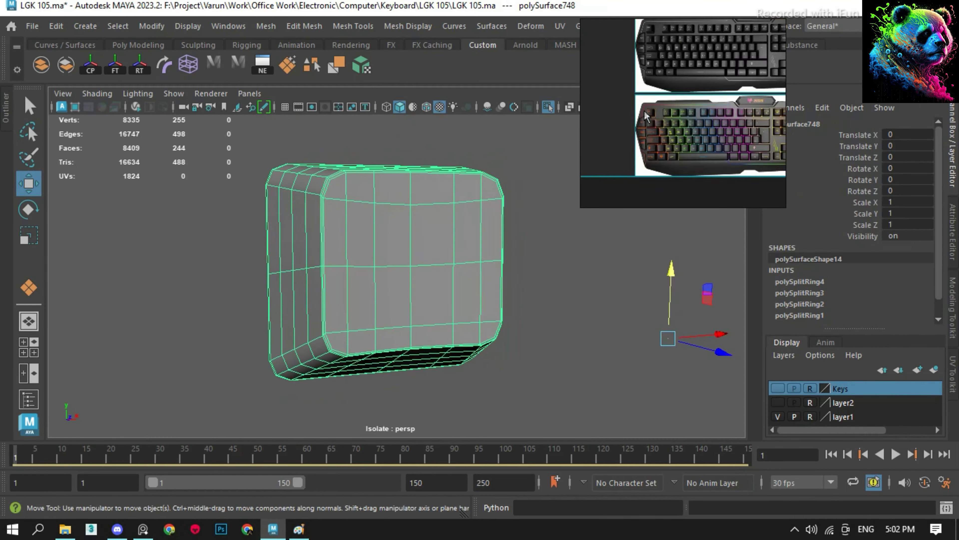
pyautogui.click(533, 274)
pyautogui.keyDown('alt'); pyautogui.moveTo(533, 274); pyautogui.dragTo(526, 248); pyautogui.keyUp('alt')
pyautogui.click(405, 283)
pyautogui.hotkey('ctrl', '1')
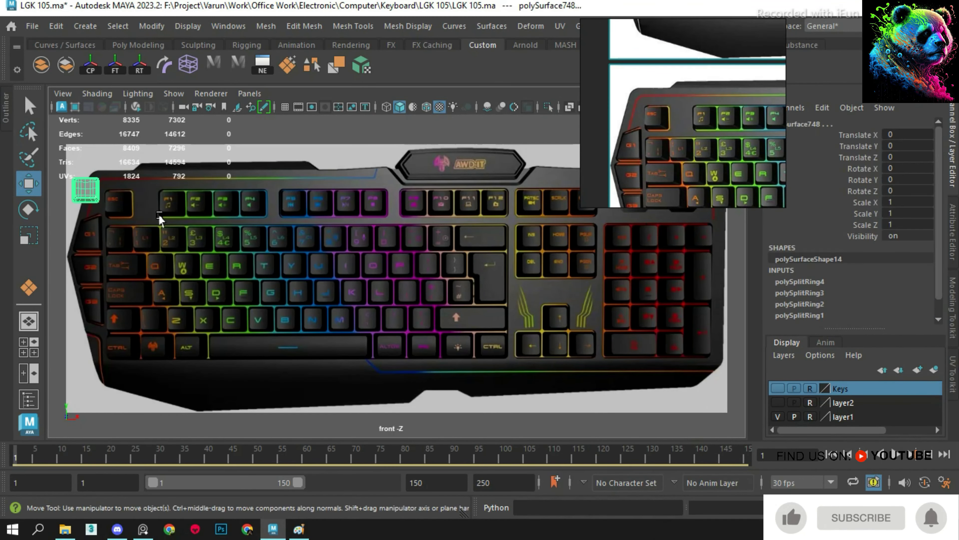
pyautogui.press('f')
pyautogui.scroll(-5, 499, 307)
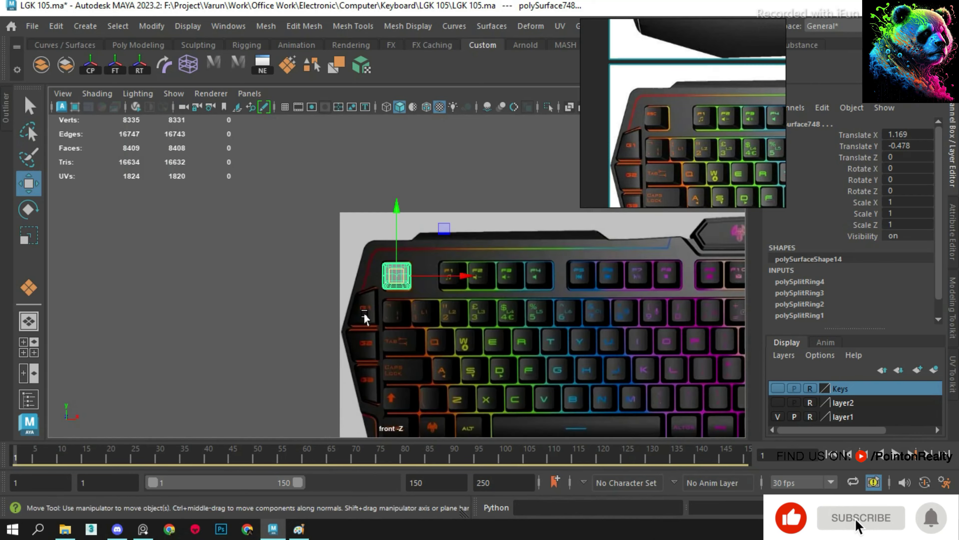
pyautogui.scroll(5, 363, 313)
pyautogui.press('space')
pyautogui.click(430, 297)
pyautogui.moveTo(378, 302)
pyautogui.keyDown('alt'); pyautogui.mouseDown()
pyautogui.moveTo(430, 296)
pyautogui.moveTo(285, 296)
pyautogui.moveTo(507, 207)
pyautogui.moveTo(400, 166)
pyautogui.moveTo(520, 264)
pyautogui.mouseUp(); pyautogui.keyUp('alt')
# - Isolate the switch housing, insert an edge loop, and soften its edges
pyautogui.hotkey('ctrl', '1')
pyautogui.press('f')
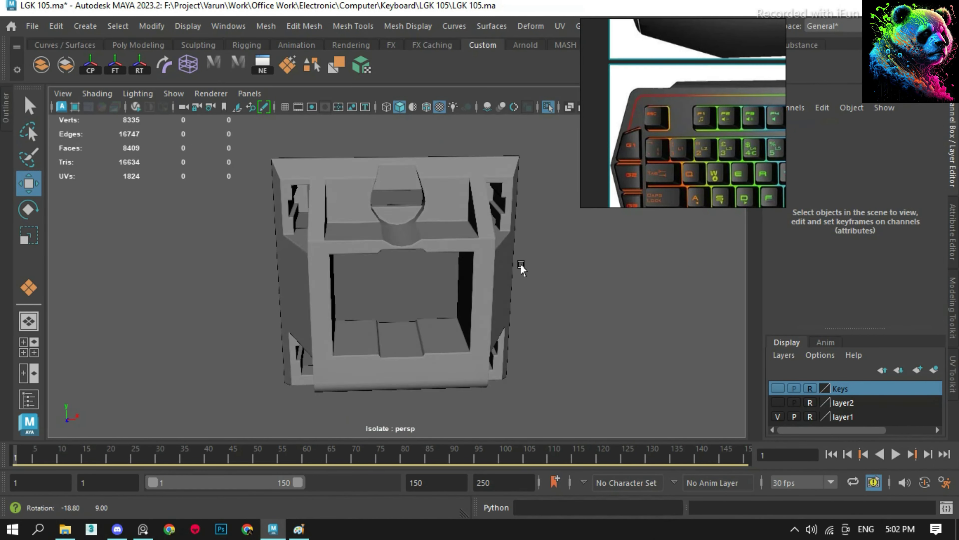
pyautogui.scroll(5, 368, 250)
pyautogui.click(267, 246)
pyautogui.scroll(-4, 407, 285)
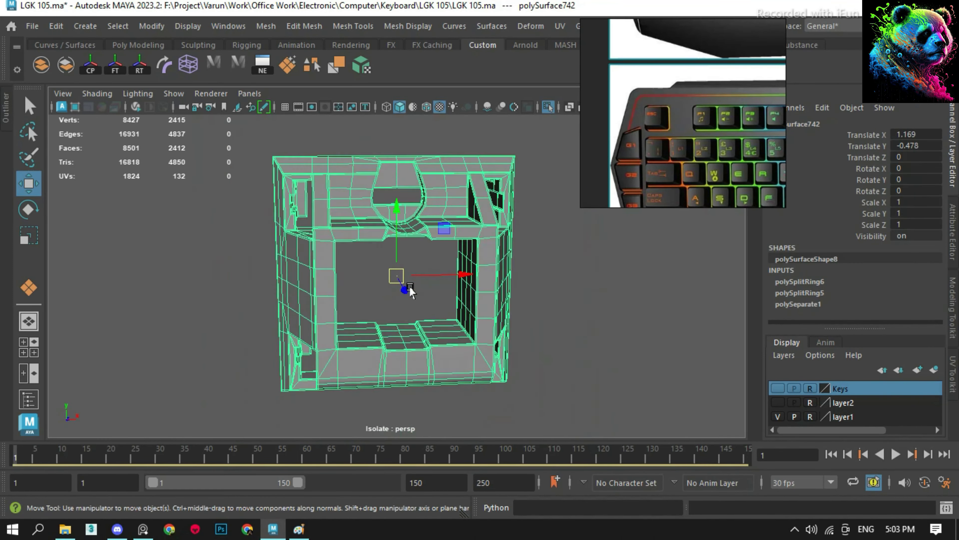
pyautogui.keyDown('alt'); pyautogui.moveTo(406, 285); pyautogui.dragTo(385, 300); pyautogui.keyUp('alt')
pyautogui.click(385, 300)
pyautogui.keyDown('shift'); pyautogui.moveTo(439, 171); pyautogui.dragTo(482, 146, button='right'); pyautogui.keyUp('shift')
pyautogui.keyDown('alt'); pyautogui.moveTo(482, 145); pyautogui.dragTo(601, 333); pyautogui.keyUp('alt')
# - Insert edge loops into the adjacent switch part
pyautogui.click(505, 263)
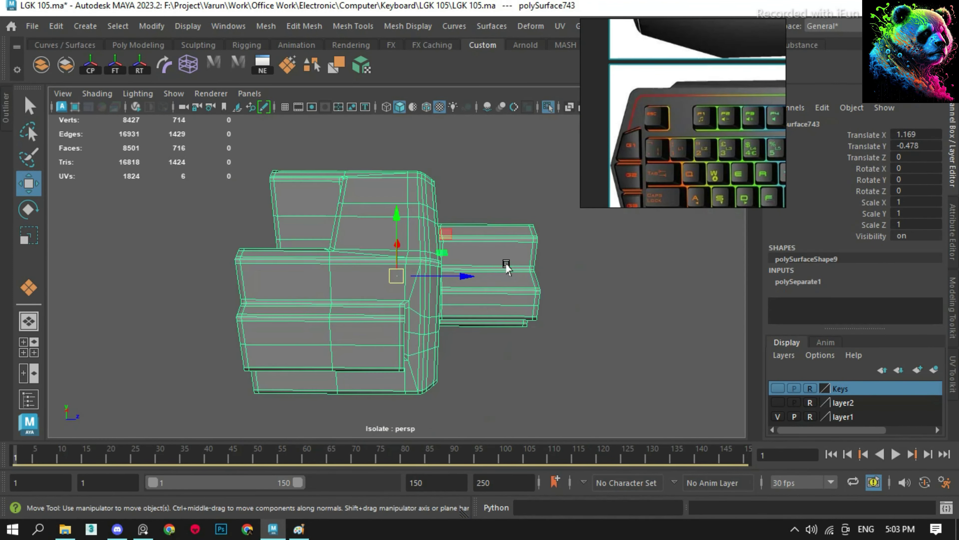
pyautogui.moveTo(505, 263)
pyautogui.keyDown('alt'); pyautogui.mouseDown()
pyautogui.moveTo(422, 215)
pyautogui.moveTo(353, 218)
pyautogui.mouseUp(); pyautogui.keyUp('alt')
pyautogui.click(296, 304)
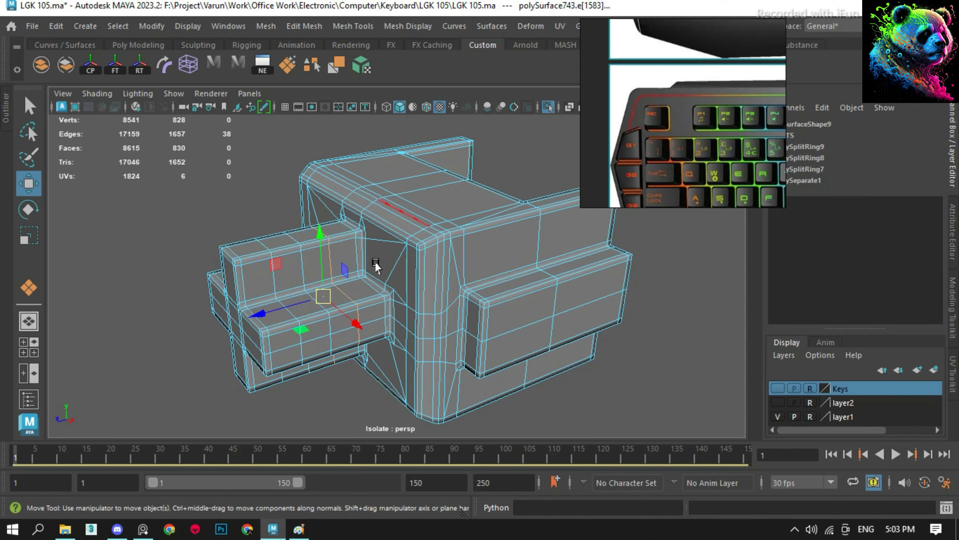
pyautogui.click(518, 144)
pyautogui.moveTo(518, 144)
pyautogui.keyDown('alt'); pyautogui.mouseDown()
pyautogui.moveTo(405, 288)
pyautogui.moveTo(293, 242)
pyautogui.moveTo(356, 256)
pyautogui.moveTo(316, 201)
pyautogui.moveTo(373, 249)
pyautogui.moveTo(439, 267)
pyautogui.moveTo(541, 268)
pyautogui.moveTo(439, 278)
pyautogui.moveTo(299, 259)
pyautogui.moveTo(397, 270)
pyautogui.mouseUp(); pyautogui.keyUp('alt')
pyautogui.click(444, 244)
# - Inspect the remaining switch parts, then exit Isolate Select to show the whole switch
pyautogui.click(404, 288)
pyautogui.scroll(5, 293, 241)
pyautogui.scroll(-5, 285, 201)
pyautogui.click(373, 249)
pyautogui.click(541, 268)
pyautogui.click(439, 279)
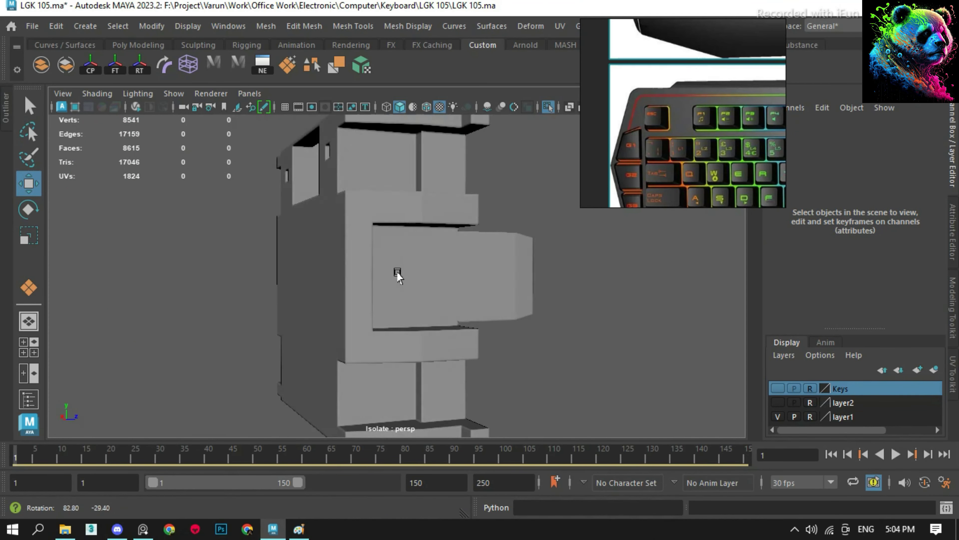
pyautogui.click(397, 271)
pyautogui.press('f')
pyautogui.click(685, 300)
pyautogui.hotkey('ctrl', '1')
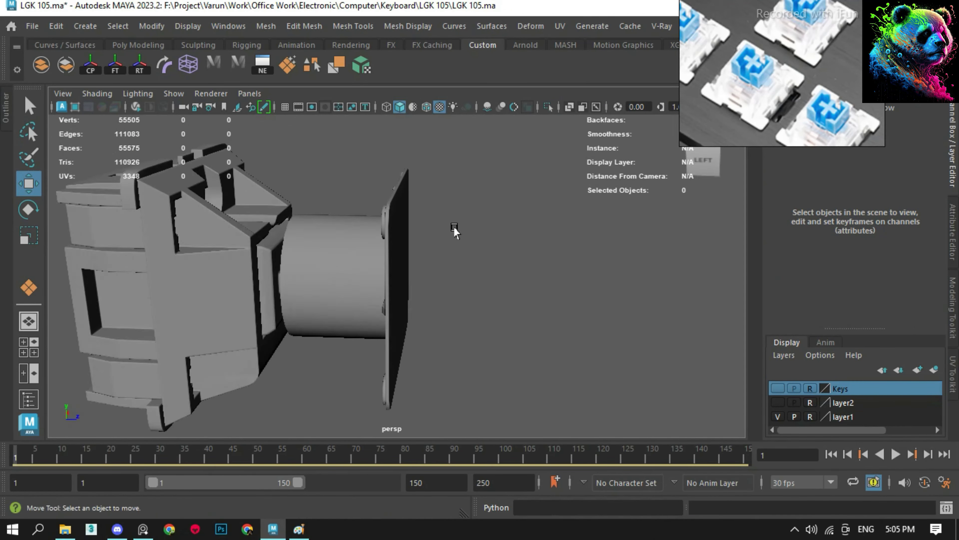
# - Lower the switch stem slightly along Z in the Right view
pyautogui.click(340, 272)
pyautogui.press('f')
pyautogui.moveTo(465, 298)
pyautogui.keyDown('alt'); pyautogui.mouseDown()
pyautogui.moveTo(363, 272)
pyautogui.moveTo(529, 265)
pyautogui.moveTo(611, 301)
pyautogui.mouseUp(); pyautogui.keyUp('alt')
pyautogui.scroll(5, 644, 259)
pyautogui.scroll(-5, 644, 259)
pyautogui.click(504, 261)
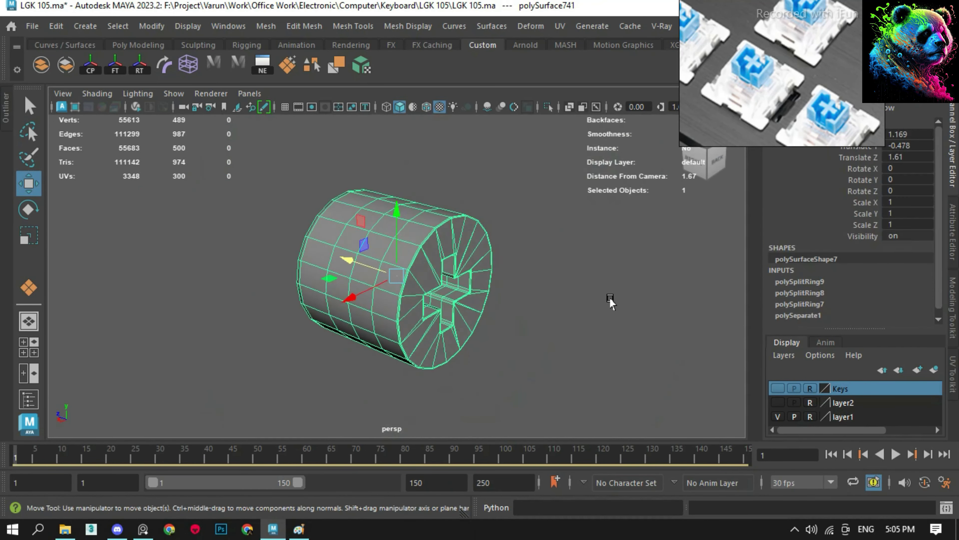
pyautogui.click(703, 162)
pyautogui.moveTo(363, 272); pyautogui.dragTo(351, 272)
pyautogui.write('0')
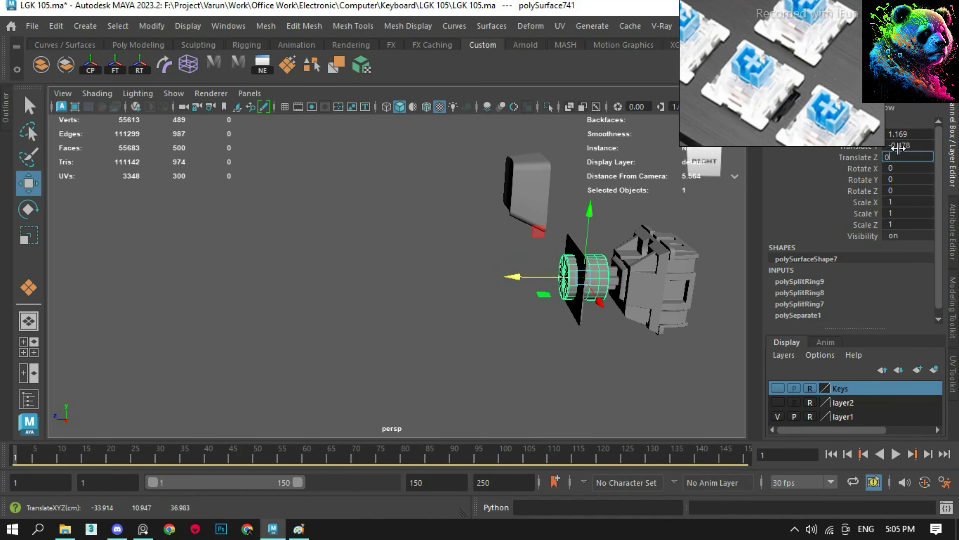
pyautogui.press('Return')
pyautogui.scroll(3, 573, 267)
# - Enter a new Translate X value so the keycap lines up over the switch
pyautogui.click(328, 333)
pyautogui.click(310, 199)
pyautogui.scroll(-4, 192, 321)
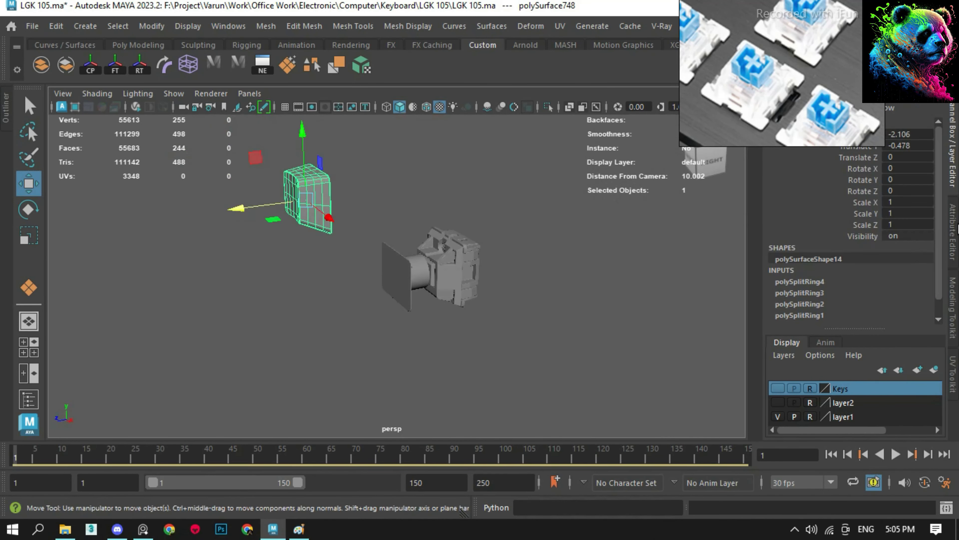
pyautogui.scroll(3, 562, 340)
pyautogui.moveTo(453, 283)
pyautogui.keyDown('alt'); pyautogui.mouseDown()
pyautogui.moveTo(368, 261)
pyautogui.moveTo(447, 374)
pyautogui.mouseUp(); pyautogui.keyUp('alt')
pyautogui.scroll(4, 368, 261)
pyautogui.click(447, 374)
pyautogui.hotkey('ctrl', 'z')
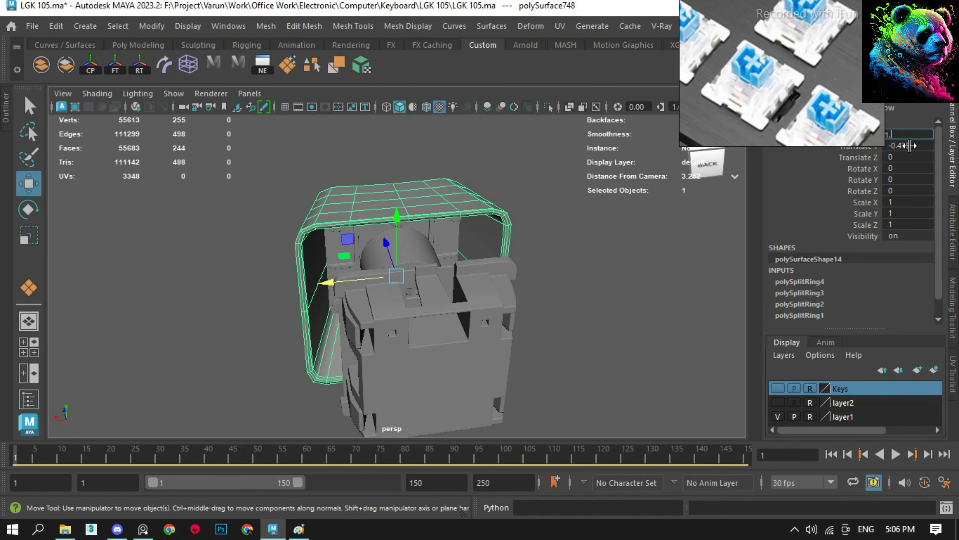
pyautogui.write('.169')
pyautogui.press('Return')
# - Orbit around the switch to check the keycap's alignment
pyautogui.click(591, 285)
pyautogui.moveTo(591, 285)
pyautogui.keyDown('alt'); pyautogui.mouseDown()
pyautogui.moveTo(569, 246)
pyautogui.moveTo(446, 270)
pyautogui.mouseUp(); pyautogui.keyUp('alt')
pyautogui.click(447, 270)
pyautogui.scroll(5, 368, 285)
pyautogui.scroll(-5, 503, 317)
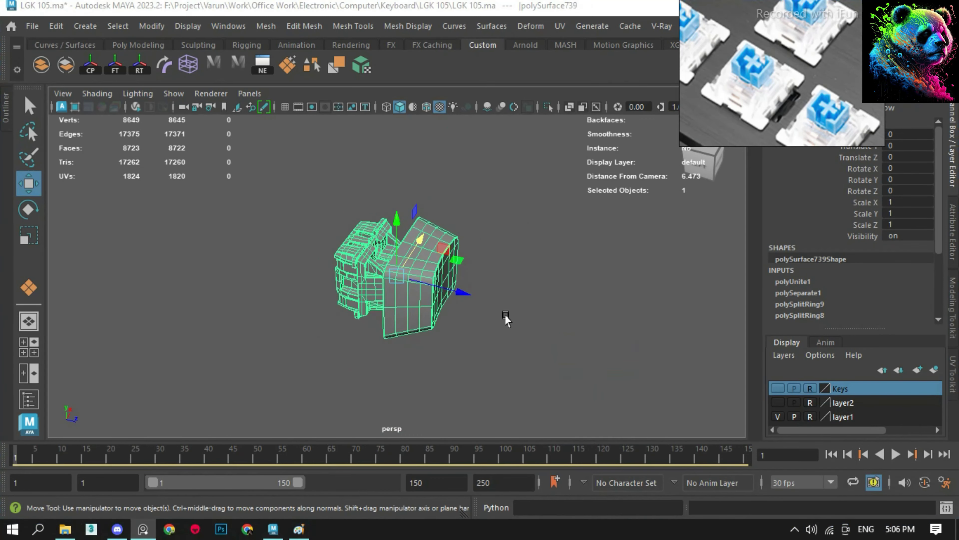
pyautogui.click(503, 317)
pyautogui.keyDown('alt'); pyautogui.moveTo(504, 317); pyautogui.dragTo(414, 272); pyautogui.keyUp('alt')
pyautogui.click(414, 273)
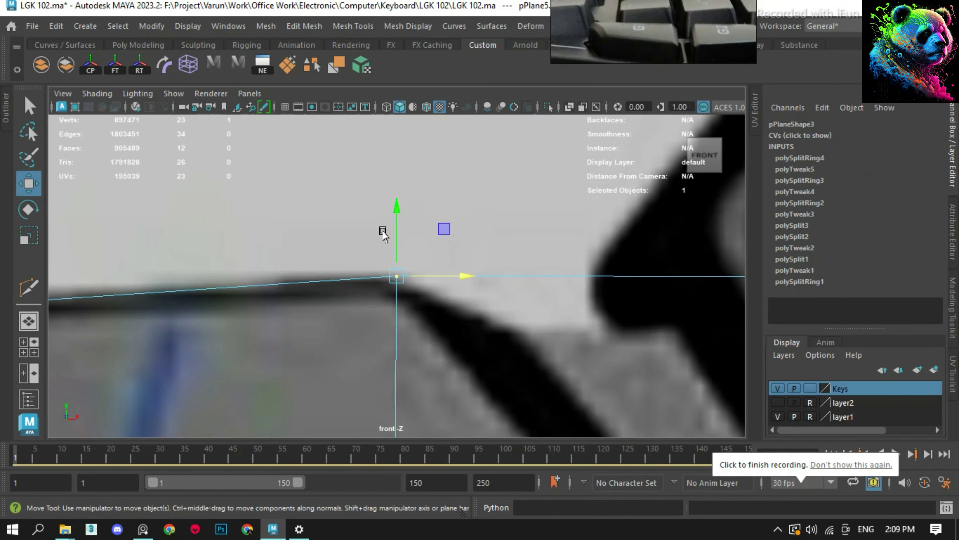
# - Multi-Cut a new point into pPlane5's top edge near the logo housing
pyautogui.scroll(5, 390, 272)
pyautogui.scroll(-5, 397, 236)
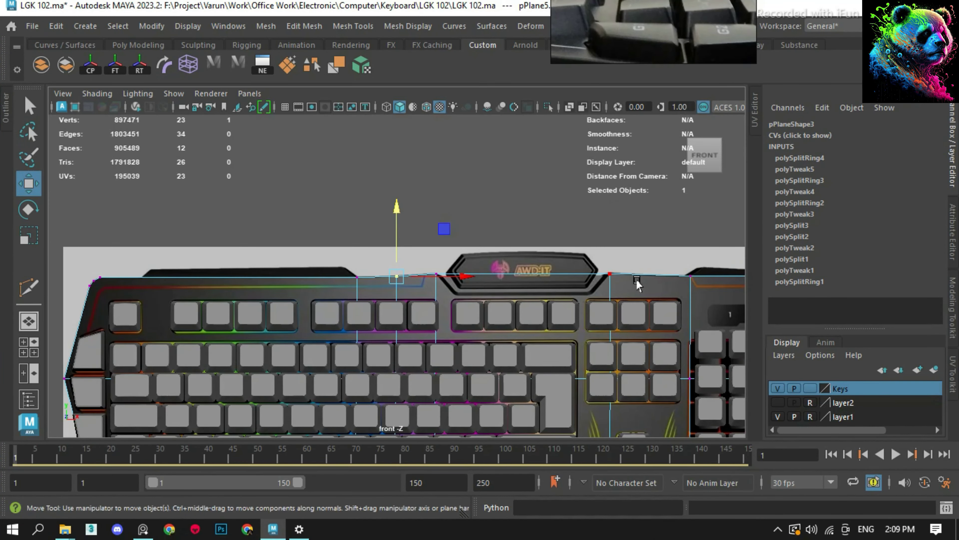
pyautogui.click(610, 280)
pyautogui.scroll(5, 560, 281)
pyautogui.scroll(-4, 561, 281)
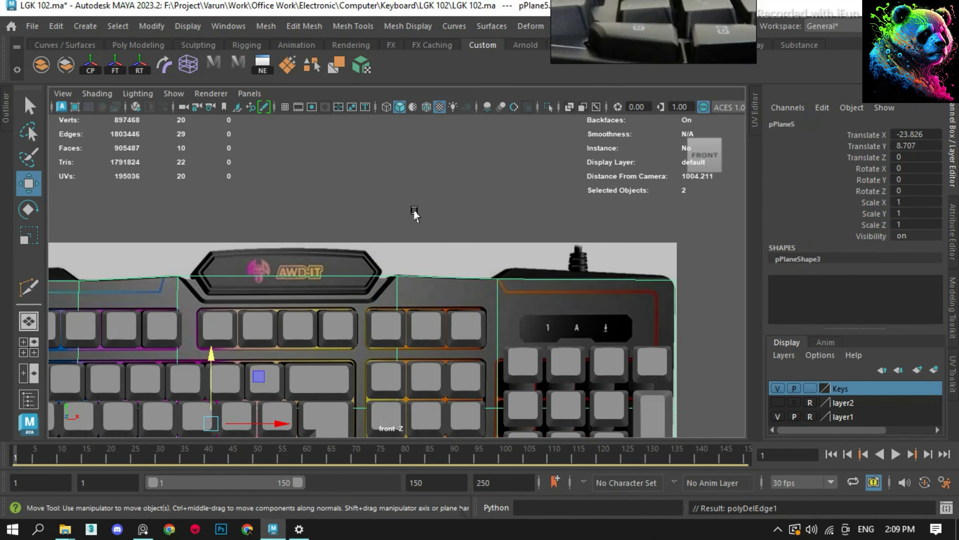
pyautogui.click(28, 287)
pyautogui.scroll(3, 392, 324)
pyautogui.click(415, 298)
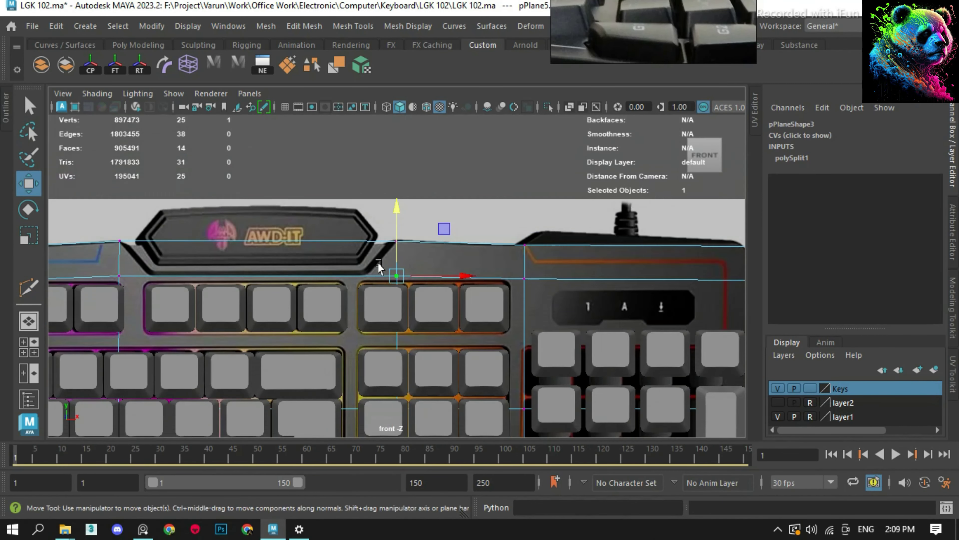
pyautogui.click(28, 287)
pyautogui.scroll(4, 265, 269)
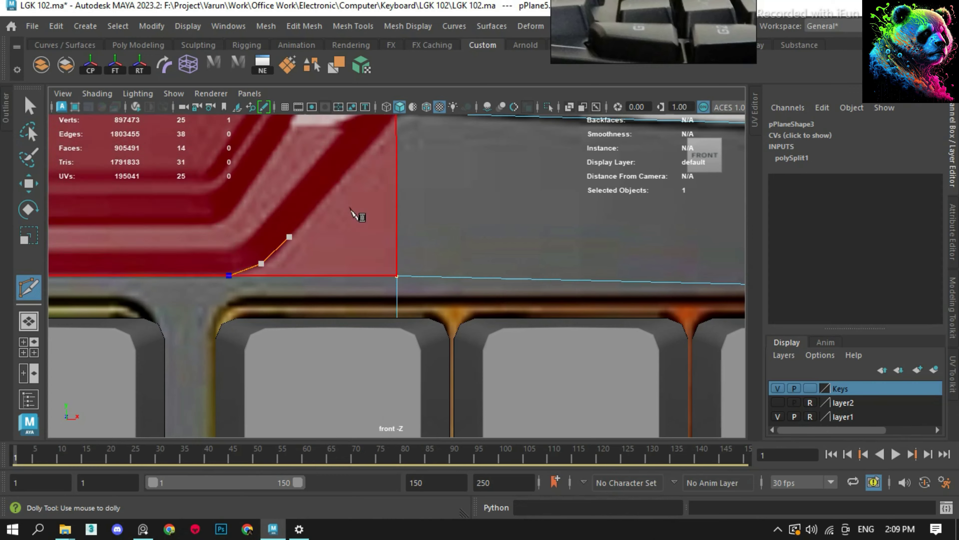
pyautogui.scroll(-2, 355, 214)
# - Move the corner vertex to follow the reference image's top edge
pyautogui.press('w')
pyautogui.scroll(5, 298, 261)
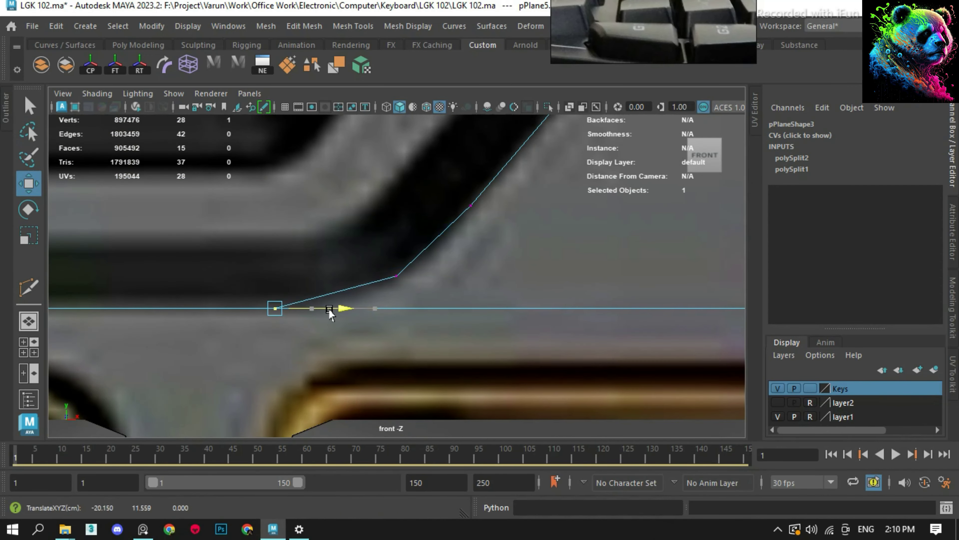
pyautogui.click(396, 276)
pyautogui.scroll(-5, 398, 277)
pyautogui.scroll(3, 416, 276)
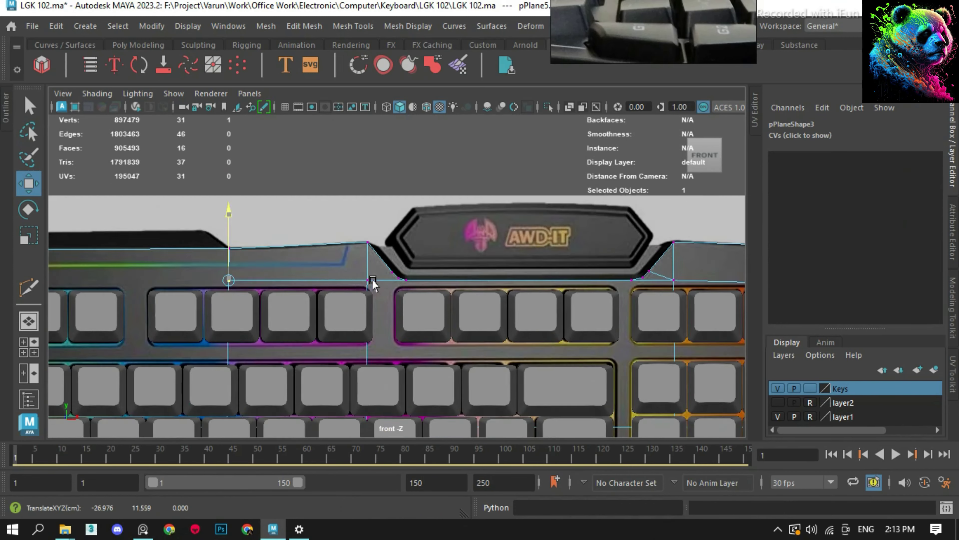
pyautogui.keyDown('shift'); pyautogui.click(373, 283); pyautogui.keyUp('shift')
pyautogui.scroll(-3, 373, 283)
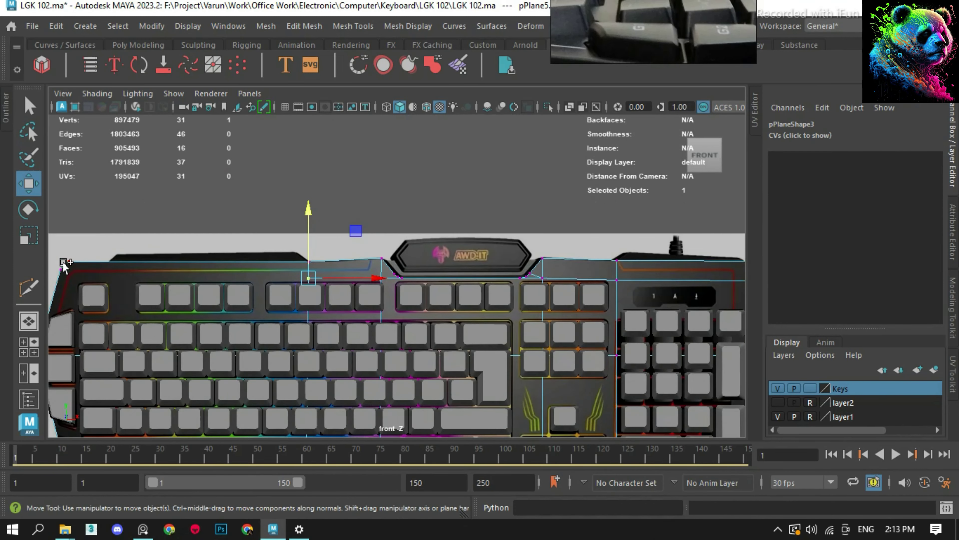
# - Connect the selected vertices with an edge and cut another edge across the plate
pyautogui.keyDown('shift'); pyautogui.moveTo(189, 279); pyautogui.dragTo(151, 357, button='right'); pyautogui.keyUp('shift')
pyautogui.scroll(5, 214, 272)
pyautogui.scroll(-5, 213, 272)
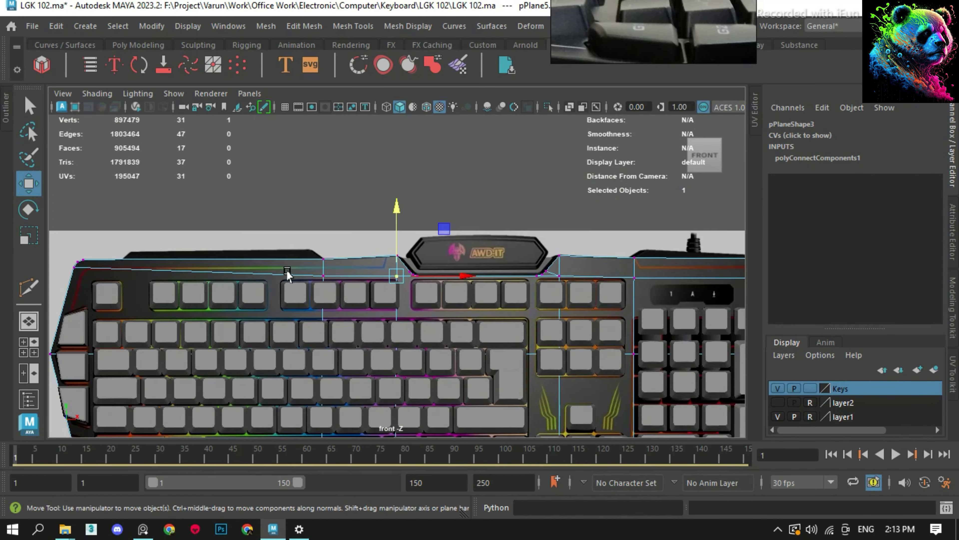
pyautogui.scroll(6, 289, 274)
pyautogui.keyDown('shift'); pyautogui.moveTo(491, 265); pyautogui.dragTo(511, 261, button='right'); pyautogui.keyUp('shift')
pyautogui.scroll(-5, 166, 291)
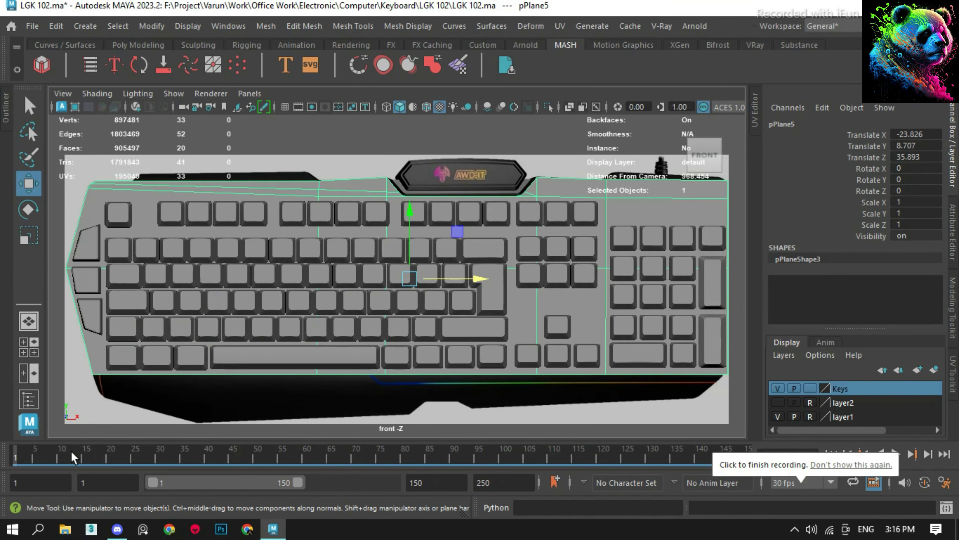
pyautogui.moveTo(71, 451); pyautogui.dragTo(107, 453)
pyautogui.scroll(-3, 302, 339)
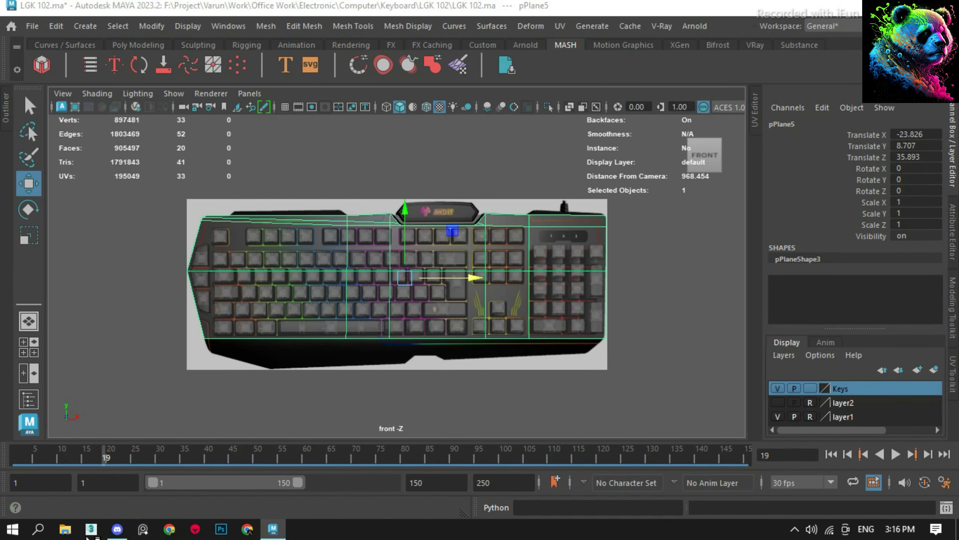
# - Drag the keyboard photos from the LGK 102 folder onto the PureRef board
pyautogui.click(65, 529)
pyautogui.doubleClick(287, 240)
pyautogui.click(319, 181)
pyautogui.keyDown('shift'); pyautogui.click(560, 368); pyautogui.keyUp('shift')
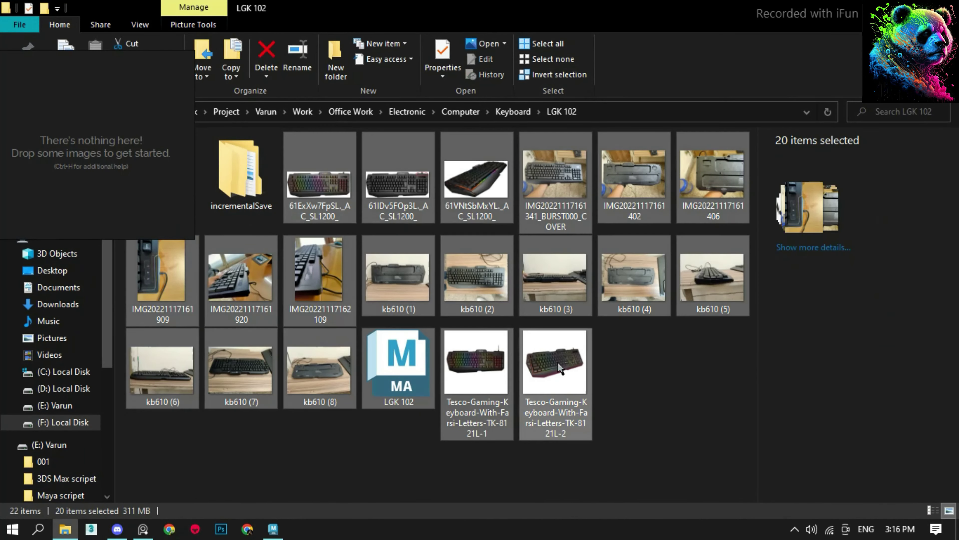
pyautogui.moveTo(560, 369); pyautogui.dragTo(98, 151)
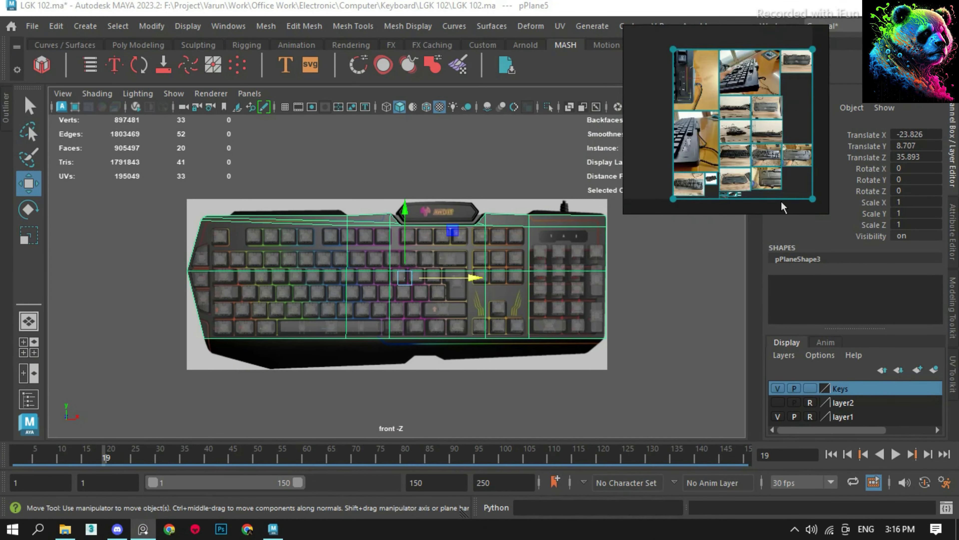
# - Zoom in on the keyboard's side edge and orange lower trim
pyautogui.scroll(3, 736, 170)
pyautogui.scroll(3, 668, 162)
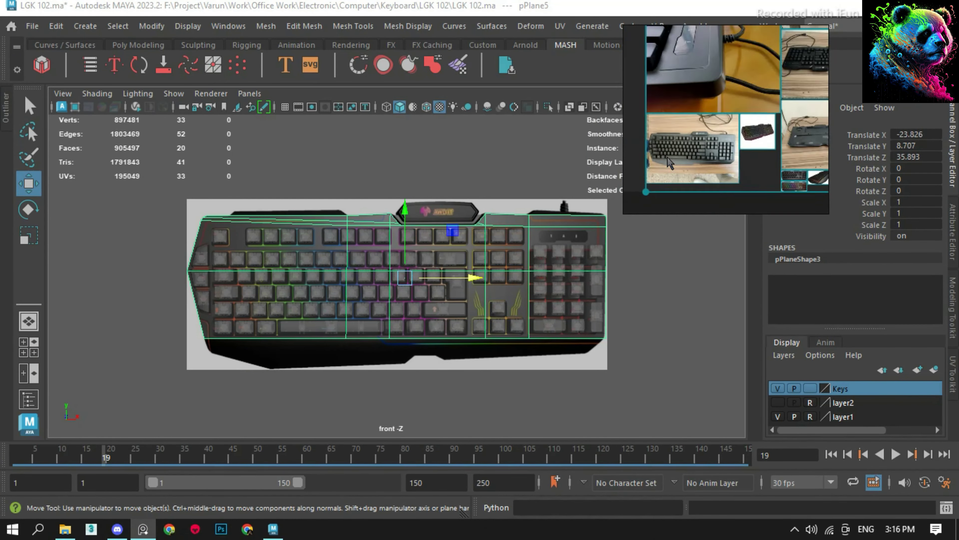
pyautogui.scroll(3, 668, 162)
pyautogui.scroll(3, 762, 178)
pyautogui.scroll(3, 740, 165)
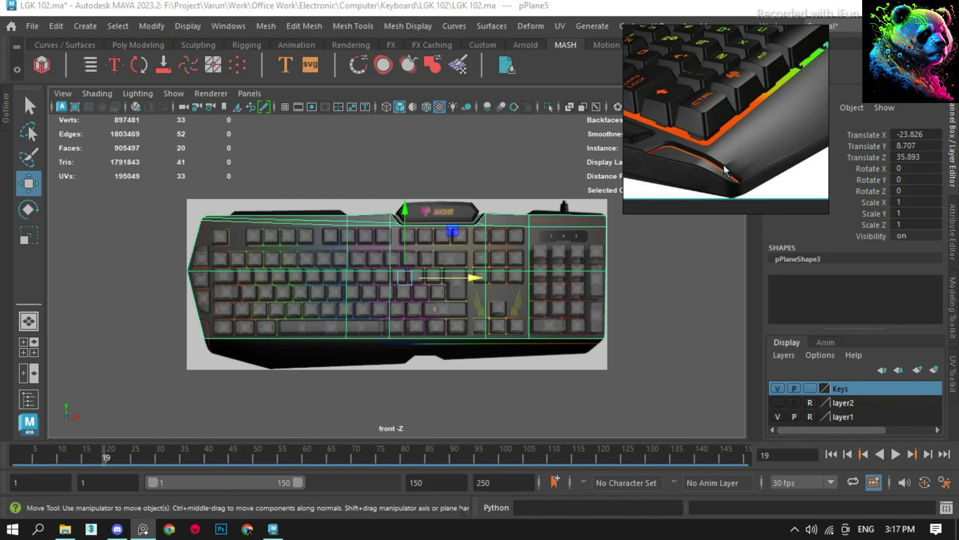
# - Extrude the plate's bottom edges and inspect the extrusion in perspective, undoing the stray move
pyautogui.click(489, 339)
pyautogui.hotkey('ctrl', 'e')
pyautogui.scroll(5, 253, 350)
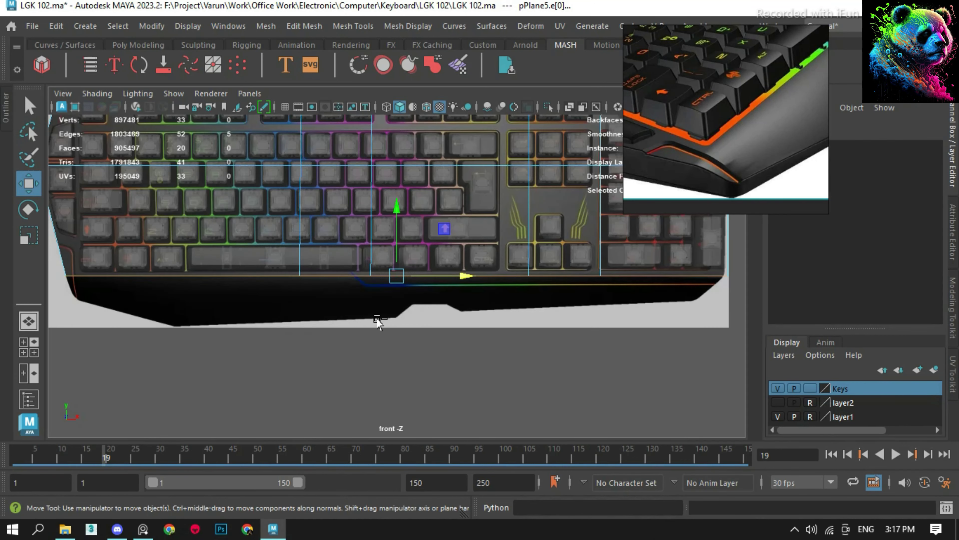
pyautogui.press('space')
pyautogui.keyDown('alt'); pyautogui.moveTo(449, 189); pyautogui.dragTo(347, 275); pyautogui.keyUp('alt')
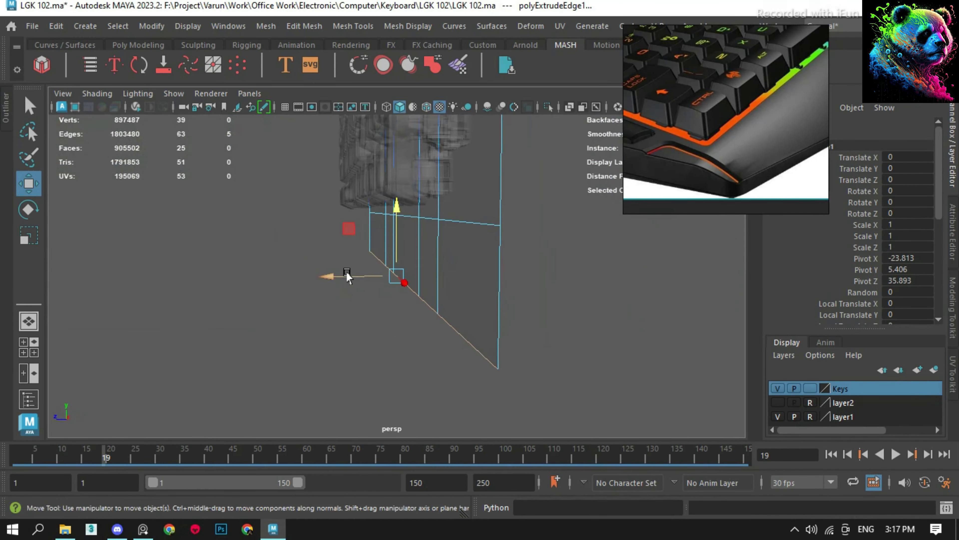
pyautogui.hotkey('ctrl', 'z')
pyautogui.press('space')
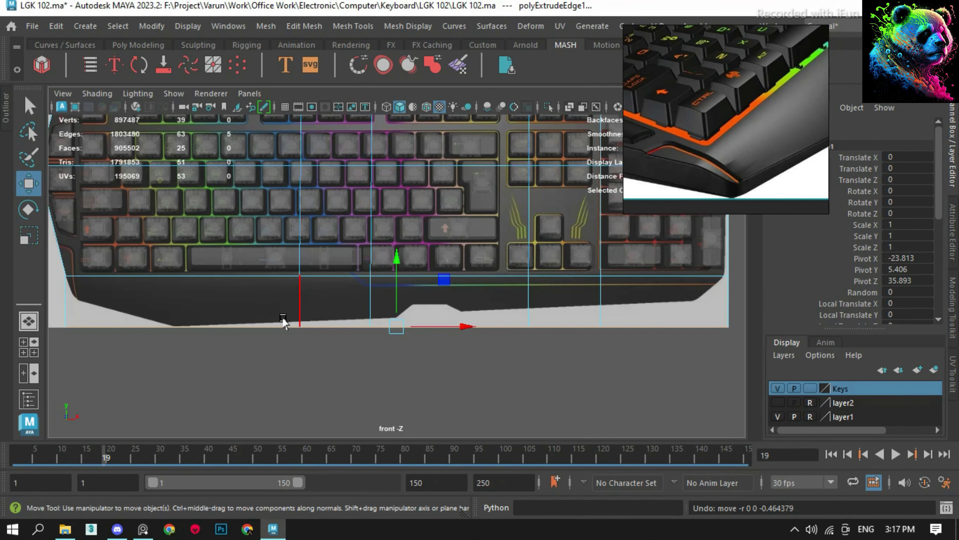
# - Select the ring of edges along the plate's bottom for scaling
pyautogui.click(284, 321)
pyautogui.keyDown('ctrl'); pyautogui.moveTo(338, 243); pyautogui.dragTo(231, 295, button='right'); pyautogui.keyUp('ctrl')
pyautogui.keyDown('ctrl'); pyautogui.moveTo(278, 273); pyautogui.dragTo(452, 313, button='right'); pyautogui.keyUp('ctrl')
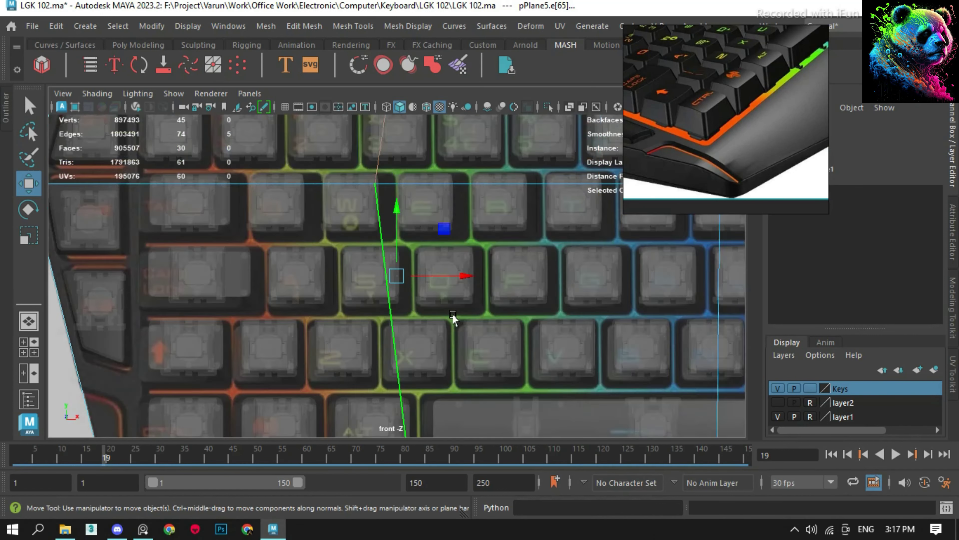
pyautogui.scroll(-2, 452, 313)
pyautogui.press('r')
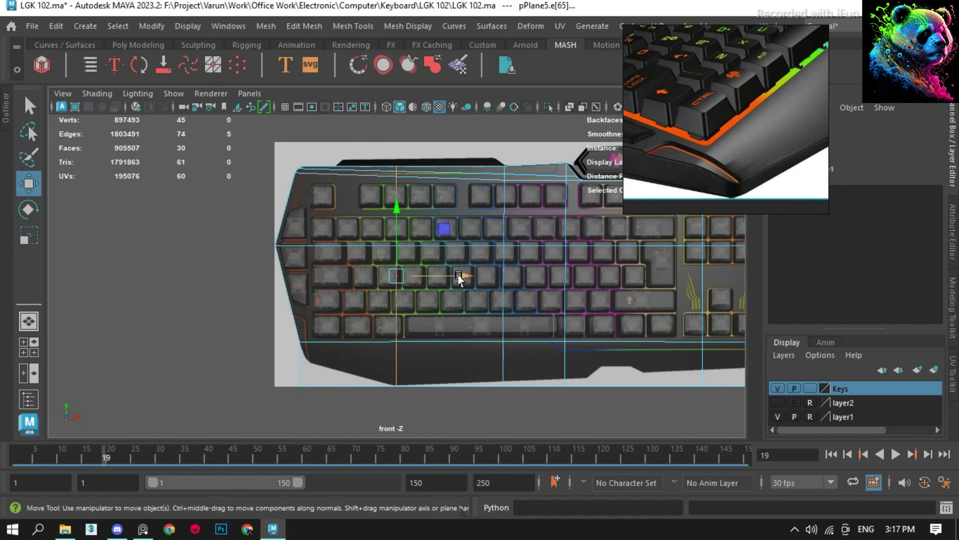
# - Adjust the lower-left corner and the next bottom vertices to follow the reference outline
pyautogui.moveTo(416, 374); pyautogui.dragTo(310, 414)
pyautogui.press('f')
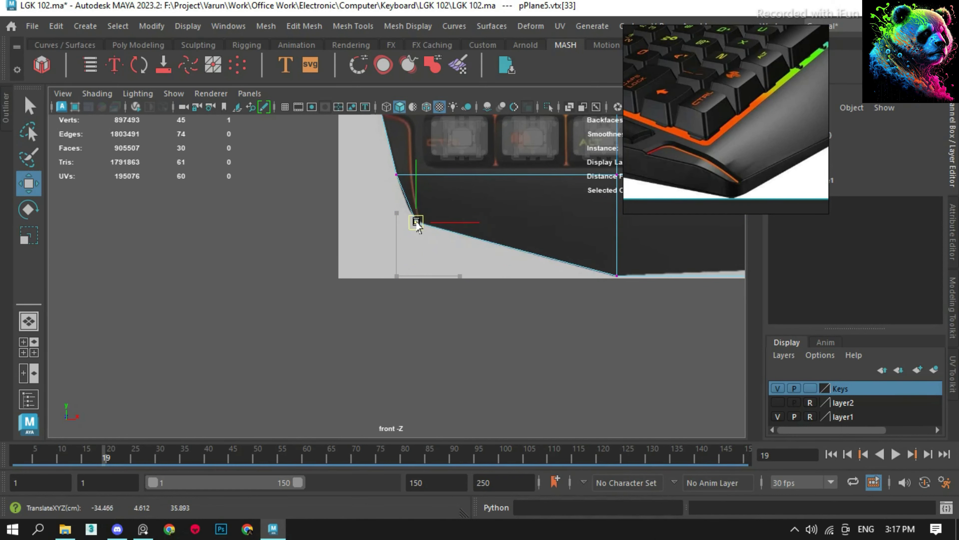
pyautogui.scroll(-3, 416, 223)
pyautogui.moveTo(398, 285); pyautogui.dragTo(389, 264)
pyautogui.press('f')
pyautogui.scroll(-3, 389, 244)
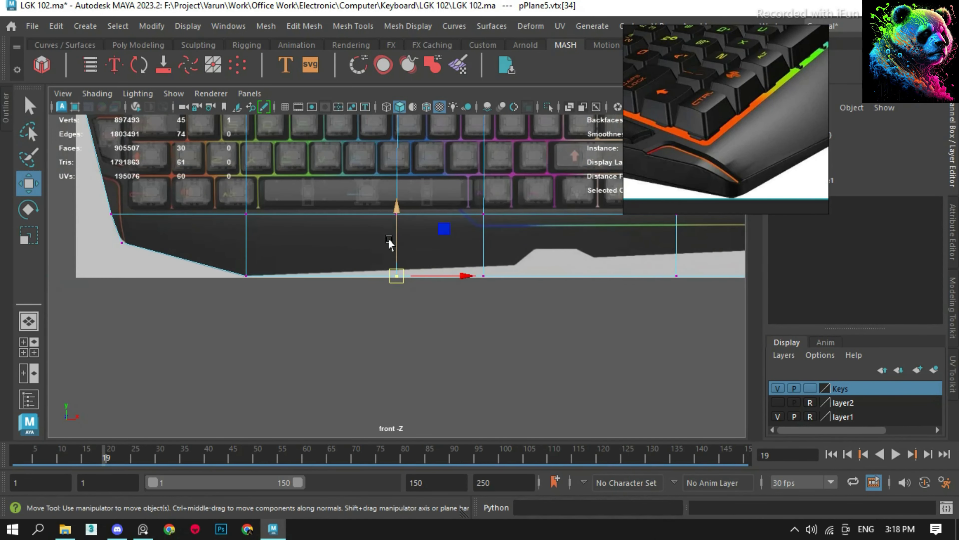
pyautogui.click(484, 277)
pyautogui.press('f')
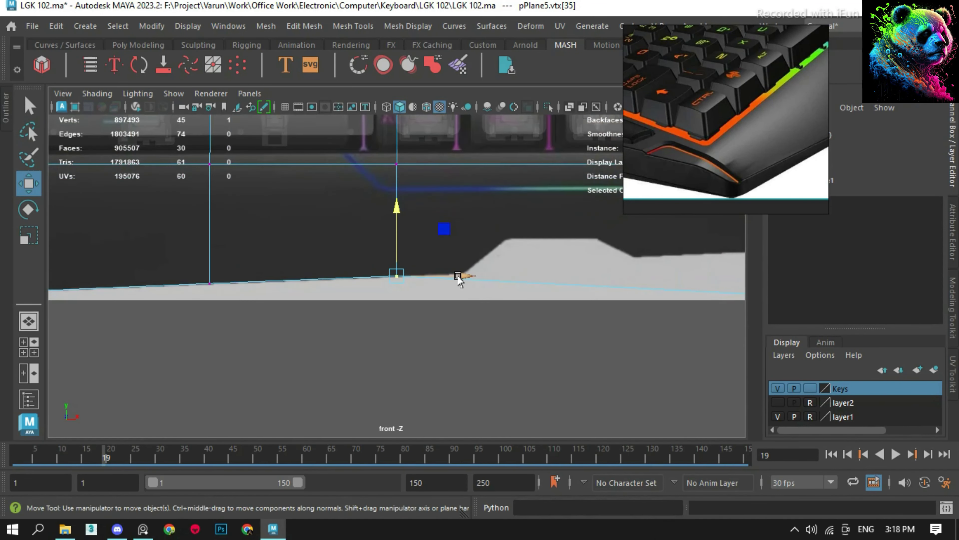
pyautogui.keyDown('shift'); pyautogui.click(210, 279); pyautogui.keyUp('shift')
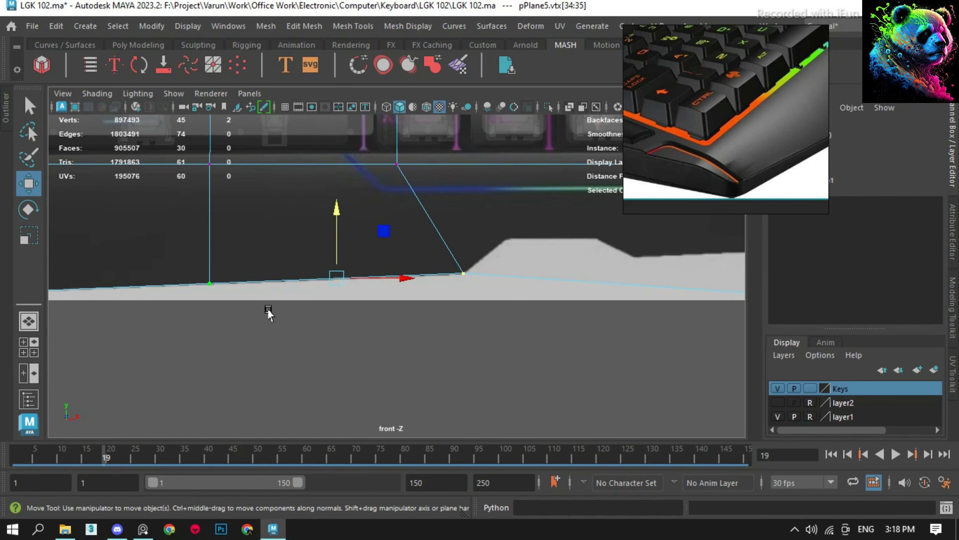
pyautogui.press('r')
# - Scale another bottom edge ring of the plate to fit the outline
pyautogui.moveTo(310, 300); pyautogui.dragTo(187, 244, button='right')
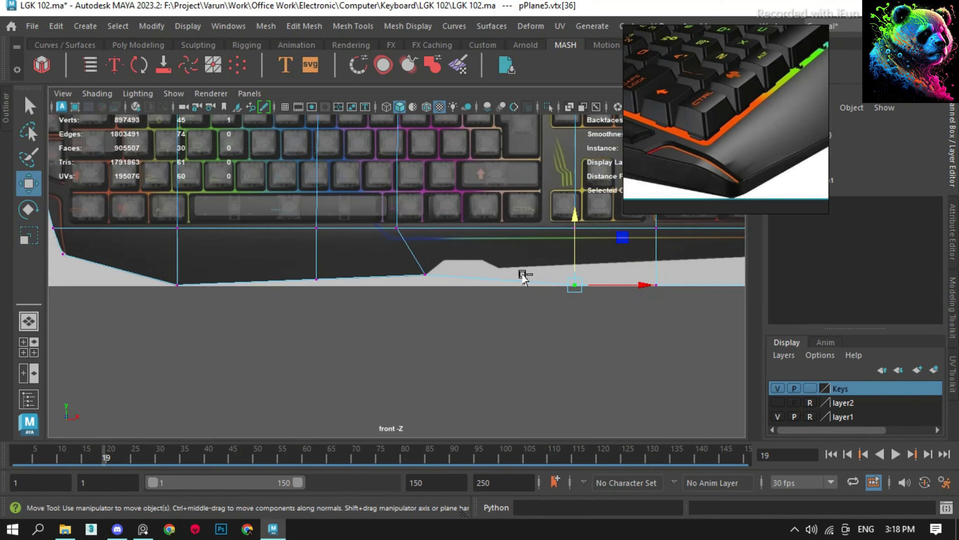
pyautogui.moveTo(389, 222)
pyautogui.keyDown('ctrl'); pyautogui.mouseDown(button='right')
pyautogui.moveTo(328, 260)
pyautogui.moveTo(363, 287)
pyautogui.mouseUp(button='right'); pyautogui.keyUp('ctrl')
pyautogui.scroll(-3, 381, 327)
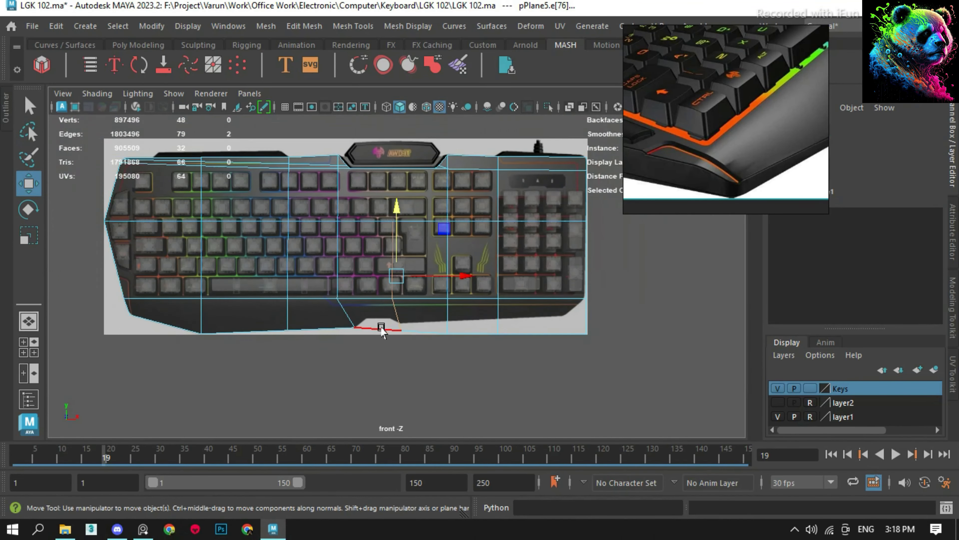
pyautogui.scroll(3, 436, 282)
pyautogui.press('r')
pyautogui.scroll(-3, 420, 298)
pyautogui.press('w')
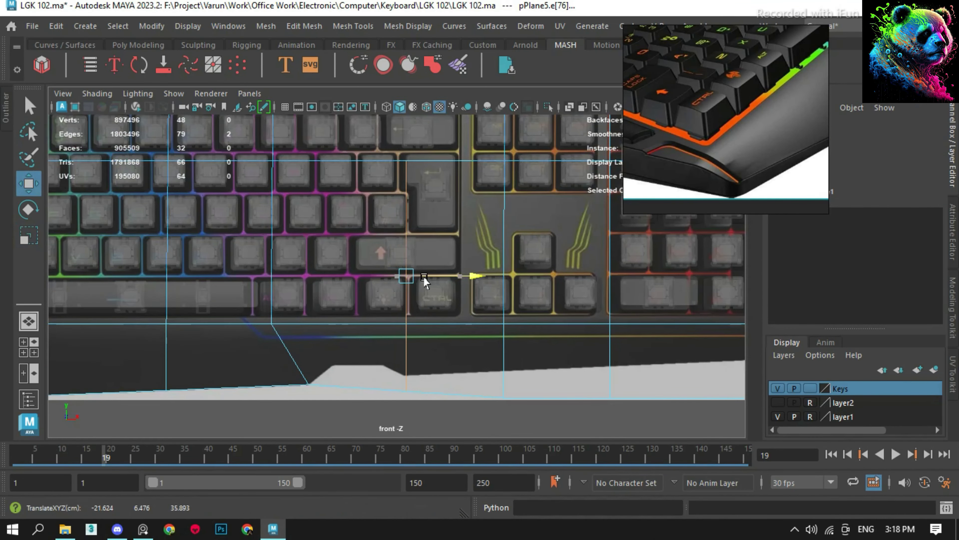
# - Move the vertices at the central notch and its slope to match the reference
pyautogui.click(393, 372)
pyautogui.scroll(3, 390, 358)
pyautogui.scroll(-3, 324, 253)
pyautogui.scroll(3, 389, 236)
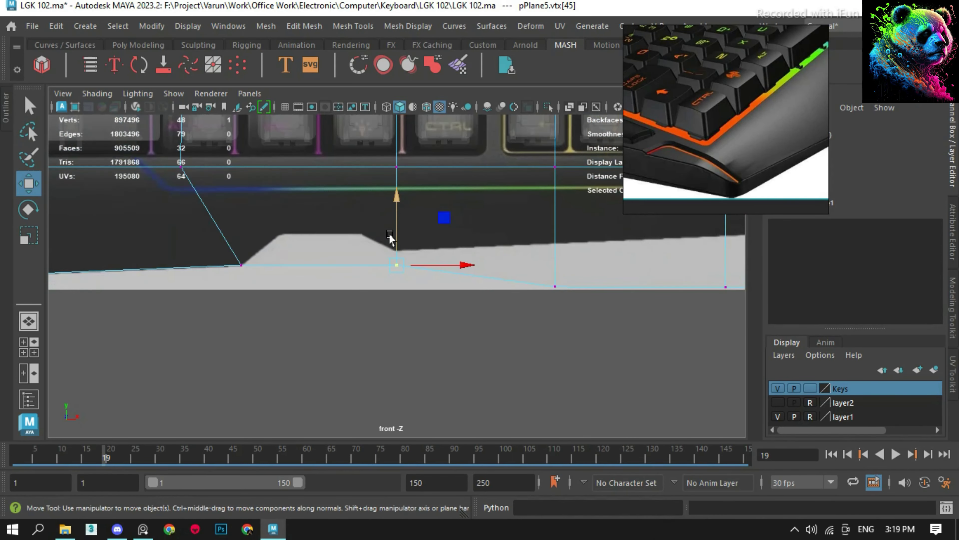
pyautogui.moveTo(552, 271); pyautogui.dragTo(584, 334)
pyautogui.press('f')
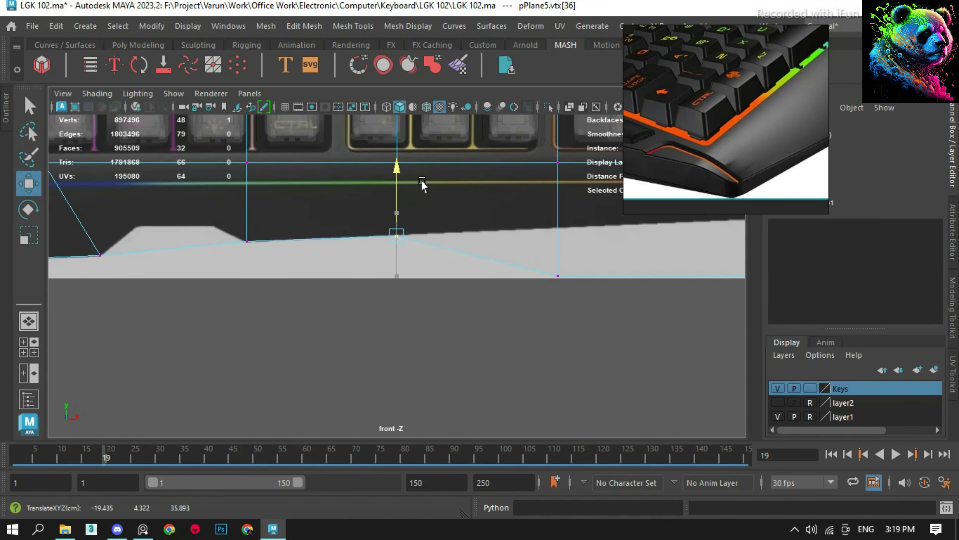
# - Place the bottom-right corner vertex and the vertex where the curve meets the side
pyautogui.moveTo(567, 288); pyautogui.dragTo(552, 236)
pyautogui.scroll(-2, 578, 208)
pyautogui.moveTo(651, 324)
pyautogui.mouseDown()
pyautogui.moveTo(638, 282)
pyautogui.moveTo(667, 270)
pyautogui.mouseUp()
pyautogui.press('f')
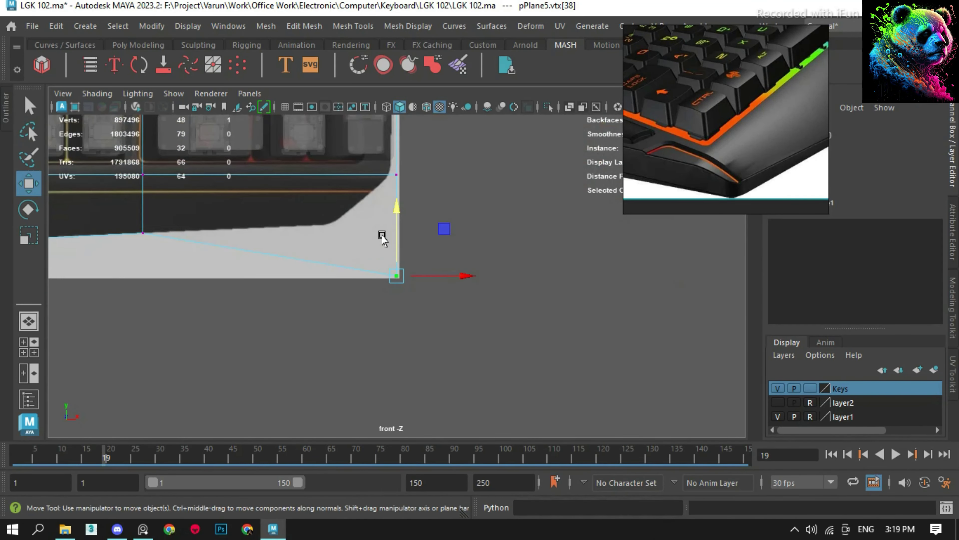
pyautogui.moveTo(381, 162); pyautogui.dragTo(412, 189)
pyautogui.press('f')
pyautogui.scroll(-2, 456, 242)
pyautogui.scroll(2, 452, 289)
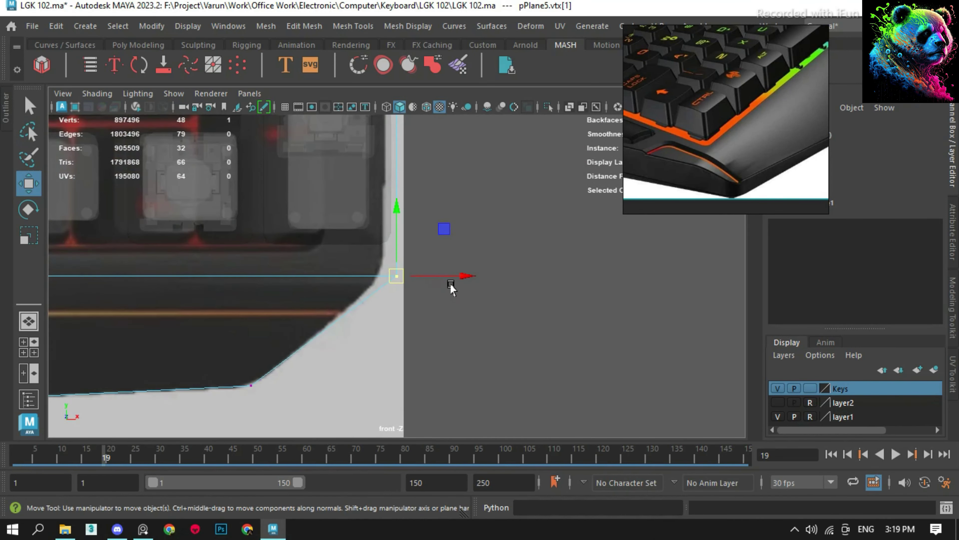
pyautogui.scroll(-3, 245, 315)
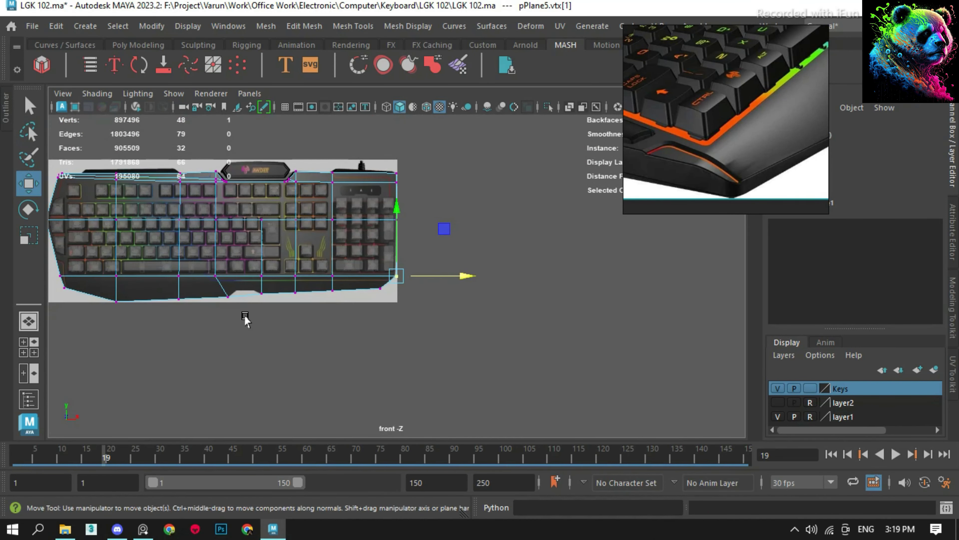
pyautogui.scroll(2, 325, 306)
# - Multi-Cut new edges into the plate, then return to object mode
pyautogui.press('F8')
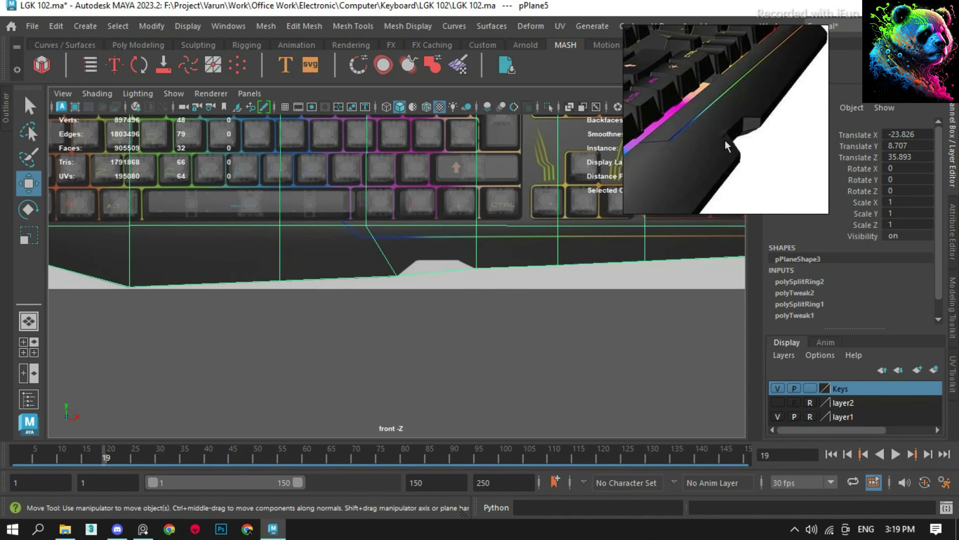
pyautogui.keyDown('shift'); pyautogui.moveTo(462, 151); pyautogui.dragTo(460, 168, button='right'); pyautogui.keyUp('shift')
pyautogui.scroll(3, 393, 257)
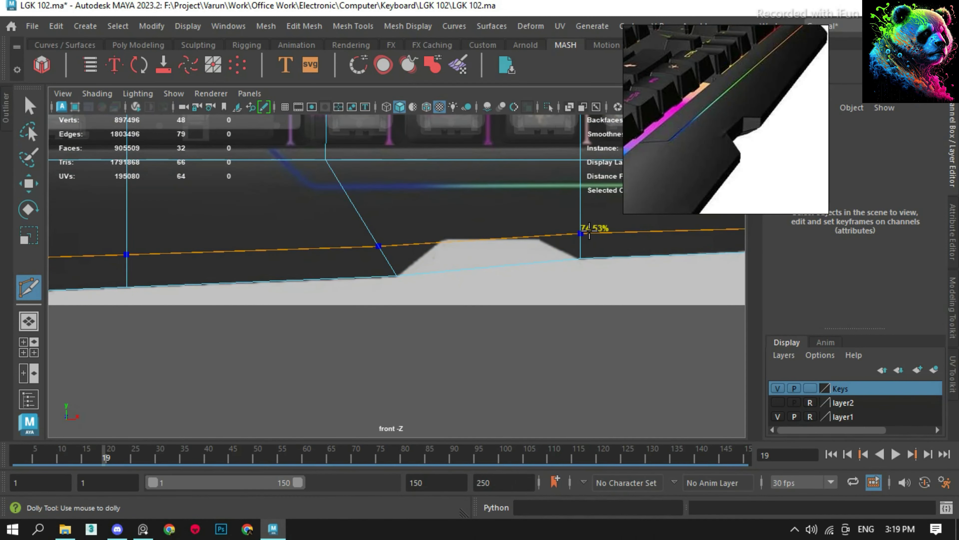
pyautogui.press('F8')
pyautogui.scroll(-5, 397, 275)
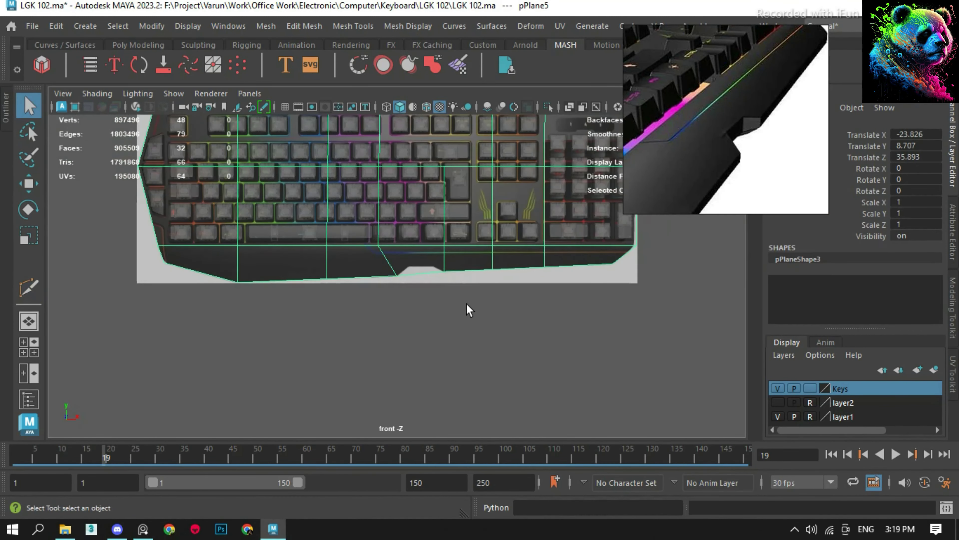
# - Move the plate's seven bottom edges back along Z to slant the lower wall
pyautogui.keyDown('alt'); pyautogui.moveTo(459, 305); pyautogui.dragTo(480, 236); pyautogui.keyUp('alt')
pyautogui.press('w')
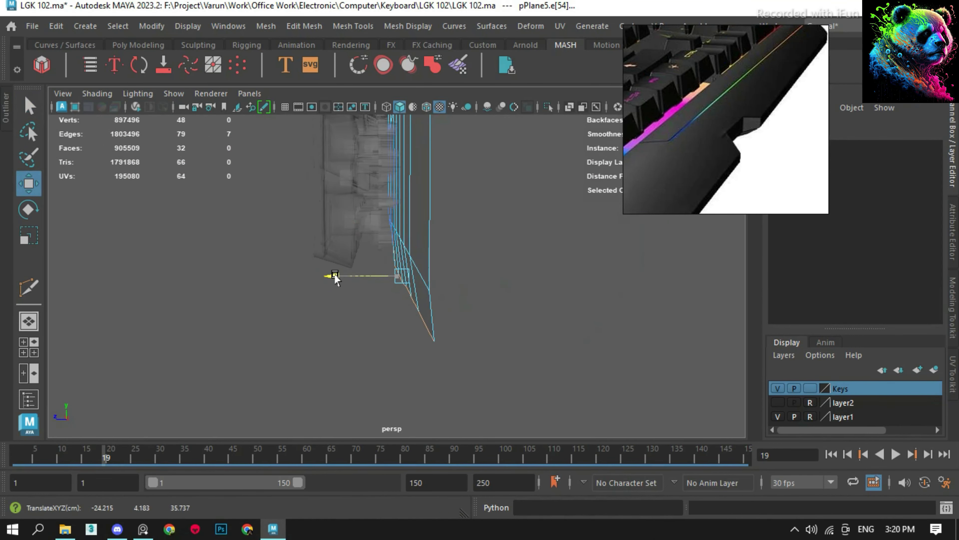
pyautogui.moveTo(335, 278)
pyautogui.keyDown('alt'); pyautogui.mouseDown()
pyautogui.moveTo(561, 214)
pyautogui.moveTo(482, 319)
pyautogui.mouseUp(); pyautogui.keyUp('alt')
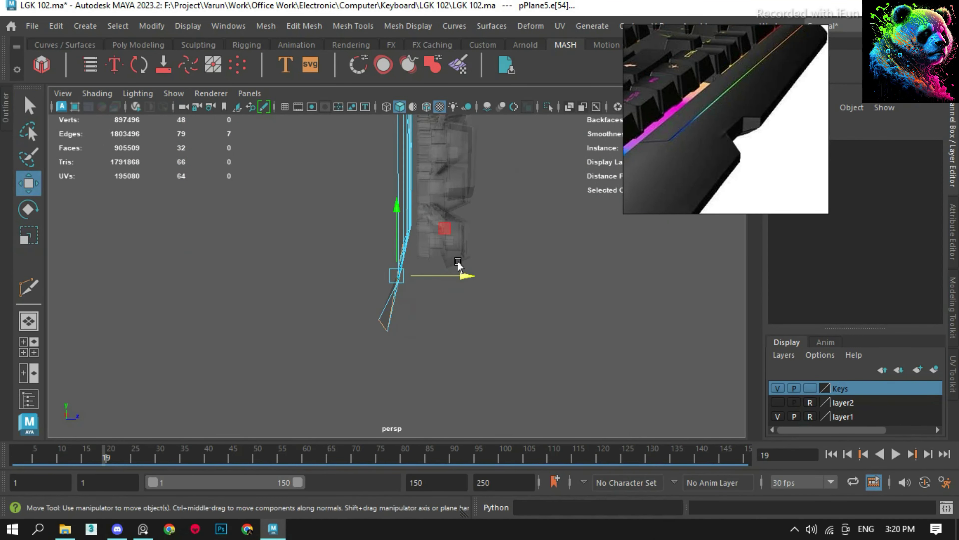
pyautogui.moveTo(513, 275)
pyautogui.keyDown('alt'); pyautogui.mouseDown()
pyautogui.moveTo(432, 265)
pyautogui.moveTo(450, 283)
pyautogui.moveTo(460, 326)
pyautogui.moveTo(529, 279)
pyautogui.mouseUp(); pyautogui.keyUp('alt')
pyautogui.hotkey('alt', 'shift', 'v')
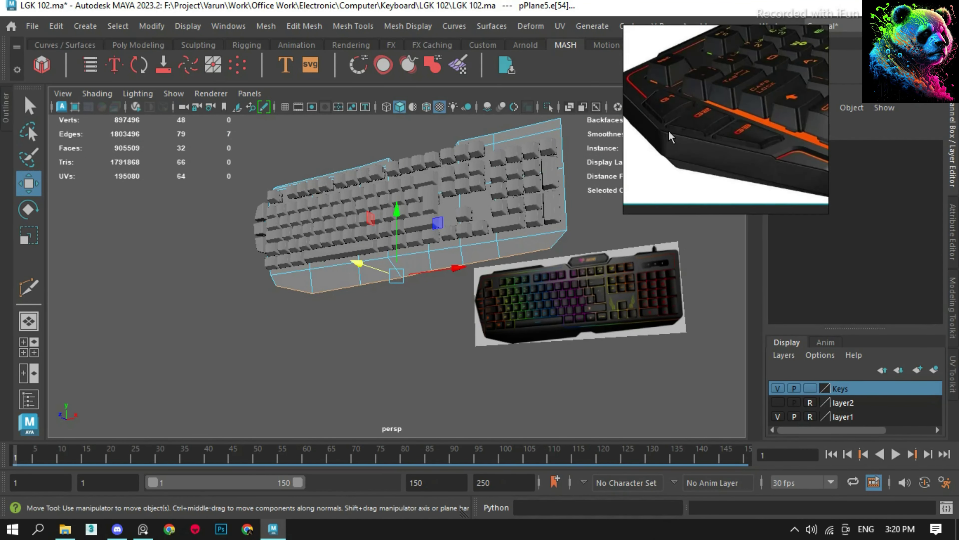
# - Orbit to a low front angle to check the sloping lip beneath the key caps
pyautogui.scroll(-3, 670, 136)
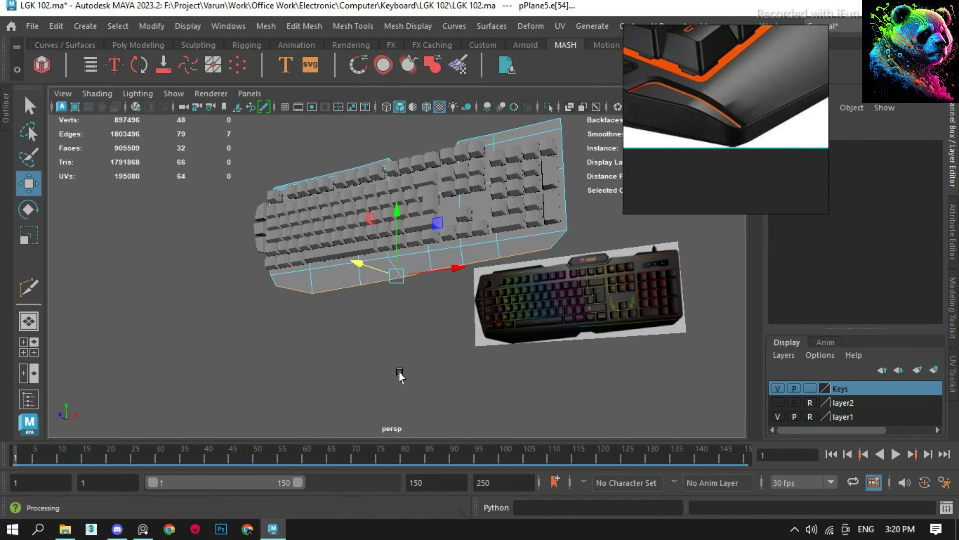
pyautogui.scroll(3, 504, 240)
pyautogui.scroll(2, 490, 272)
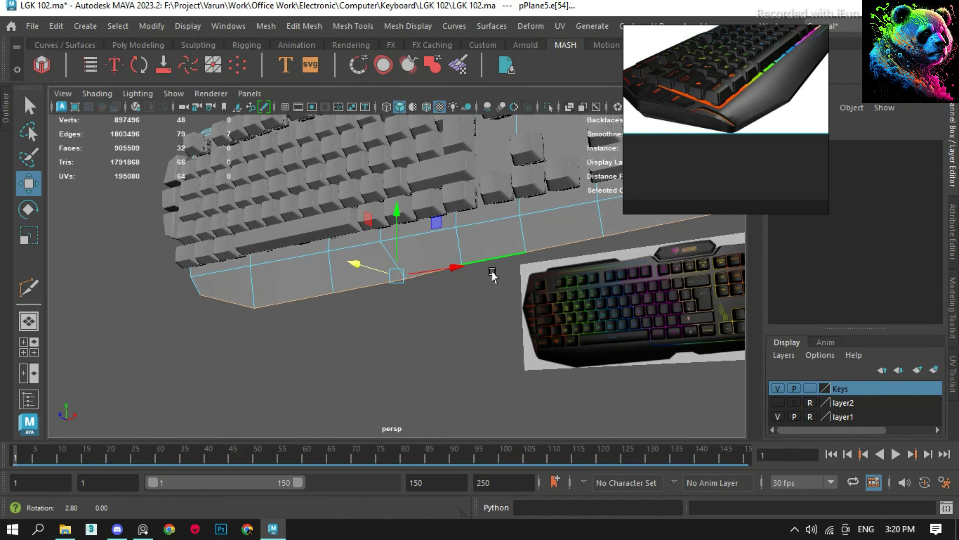
pyautogui.moveTo(490, 272)
pyautogui.keyDown('alt'); pyautogui.mouseDown()
pyautogui.moveTo(336, 272)
pyautogui.moveTo(489, 225)
pyautogui.moveTo(486, 288)
pyautogui.mouseUp(); pyautogui.keyUp('alt')
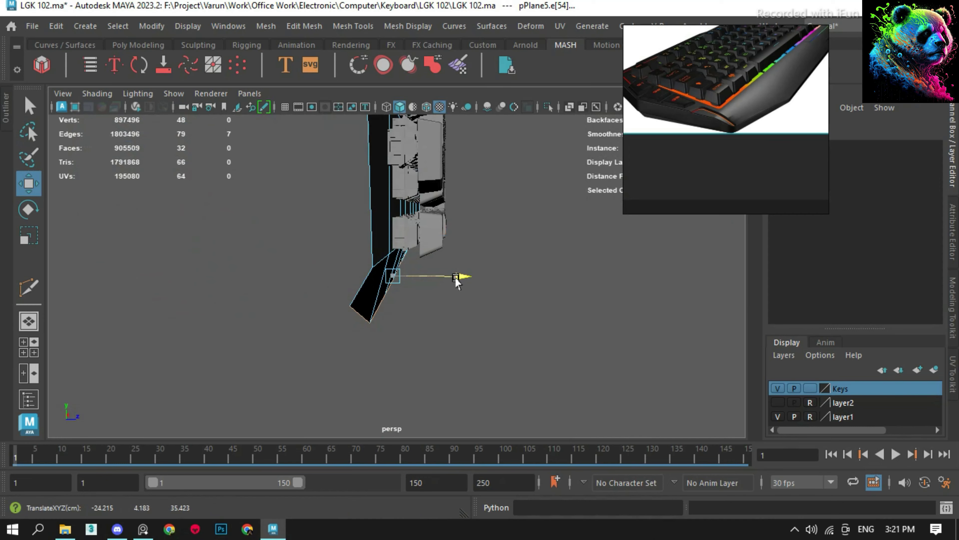
pyautogui.scroll(2, 799, 115)
pyautogui.scroll(2, 799, 115)
pyautogui.keyDown('alt'); pyautogui.moveTo(529, 253); pyautogui.dragTo(378, 264); pyautogui.keyUp('alt')
pyautogui.click(378, 283)
# - Draw a flat polygon cube over the ESC key in the front view
pyautogui.scroll(-2, 378, 283)
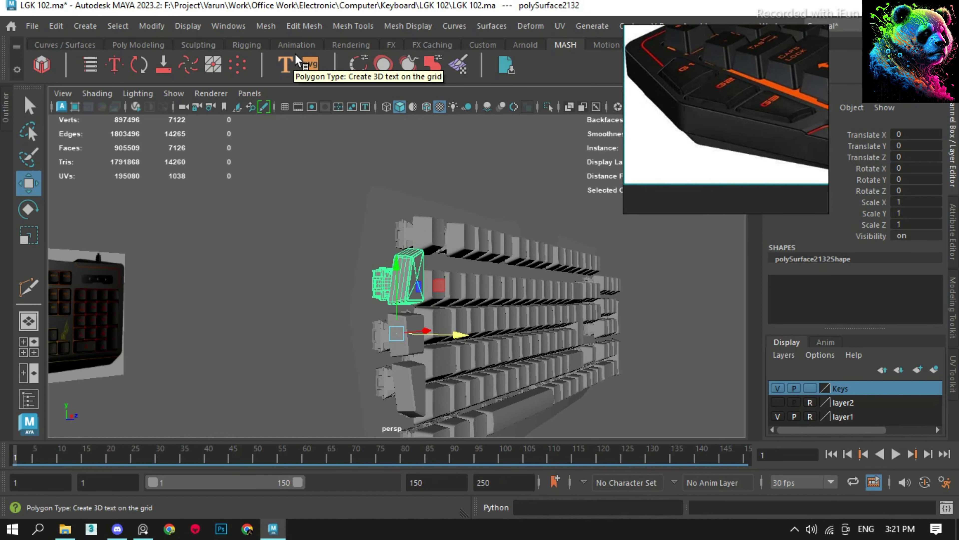
pyautogui.click(377, 197)
pyautogui.press('space')
pyautogui.click(384, 276)
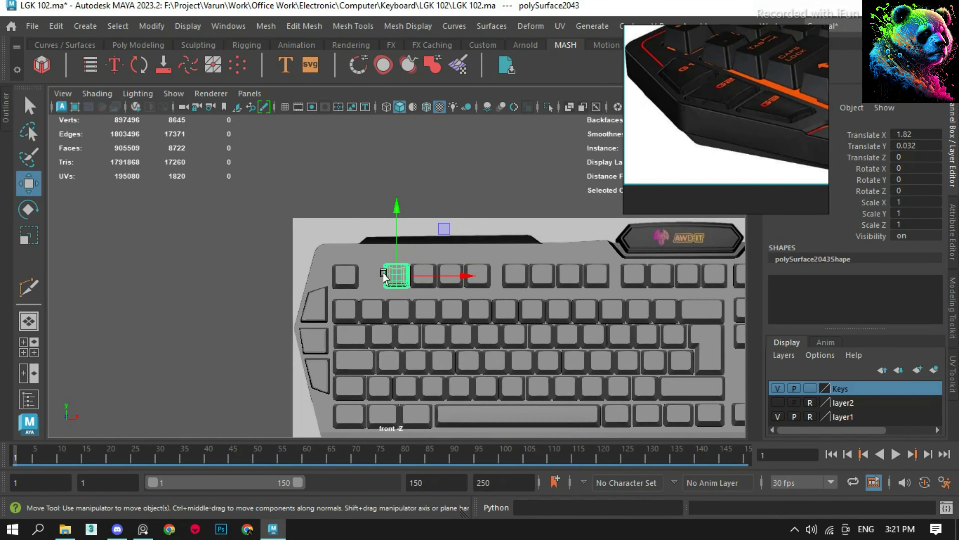
pyautogui.hotkey('alt', 'v')
pyautogui.keyDown('shift'); pyautogui.rightClick(295, 131); pyautogui.keyUp('shift')
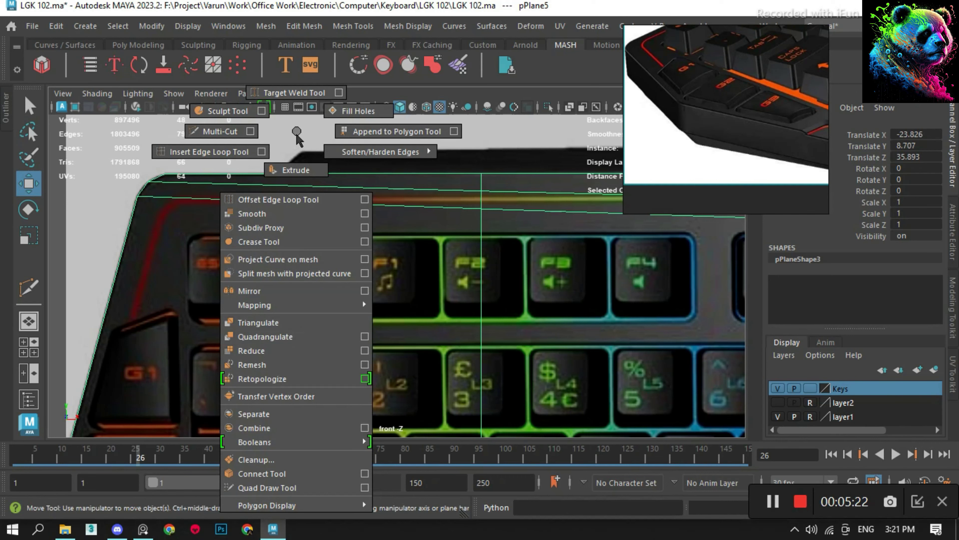
pyautogui.click(328, 170)
pyautogui.click(504, 129)
pyautogui.keyDown('shift'); pyautogui.rightClick(365, 132); pyautogui.keyUp('shift')
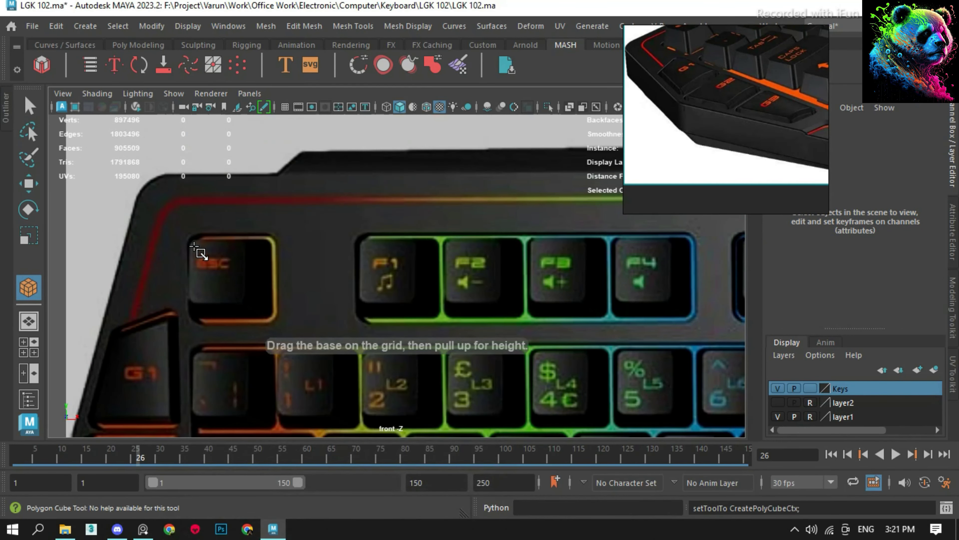
pyautogui.moveTo(204, 253)
pyautogui.mouseDown()
pyautogui.moveTo(272, 325)
pyautogui.moveTo(445, 276)
pyautogui.mouseUp()
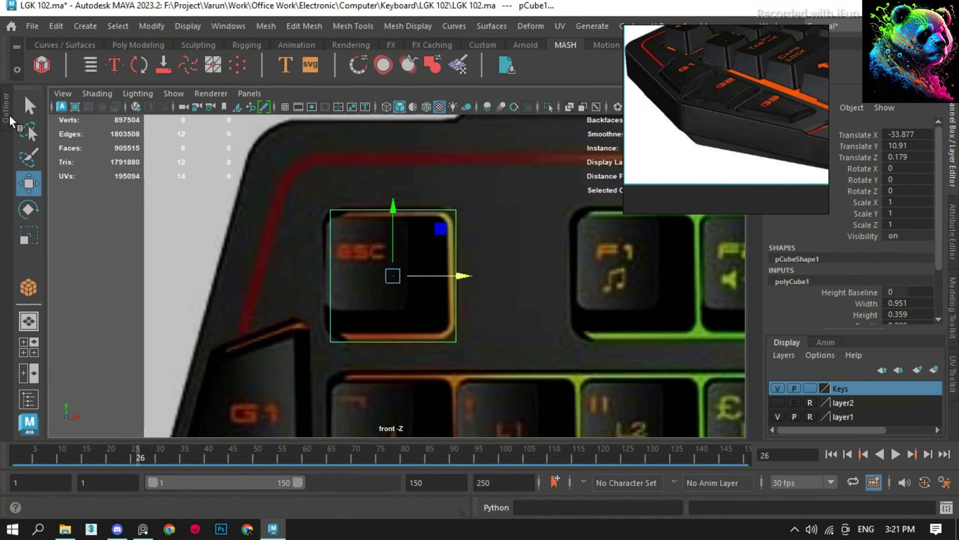
# - Bevel all the cube's vertices to round its corners, then frame it in object mode
pyautogui.press('F9')
pyautogui.moveTo(313, 192); pyautogui.dragTo(349, 359)
pyautogui.moveTo(317, 208); pyautogui.dragTo(531, 402)
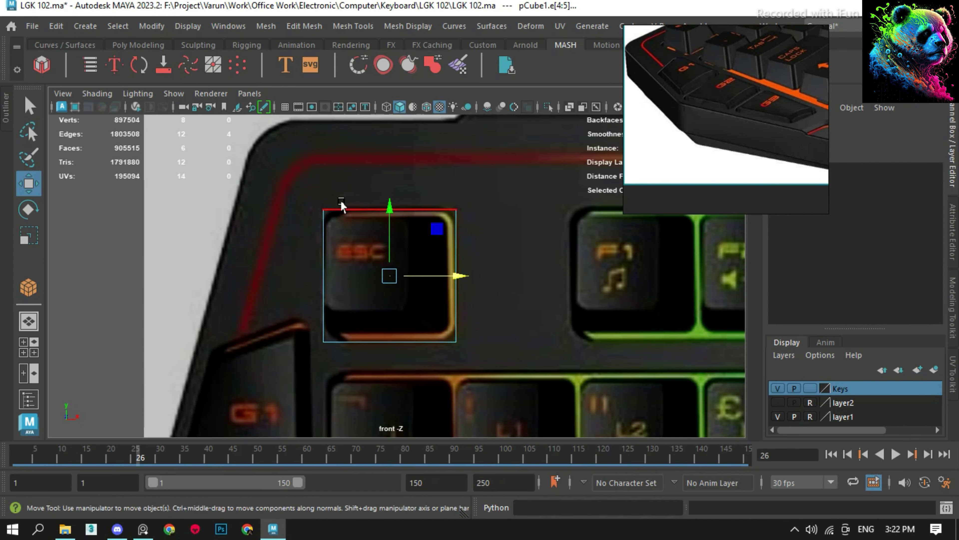
pyautogui.hotkey('ctrl', 'b')
pyautogui.press('F8')
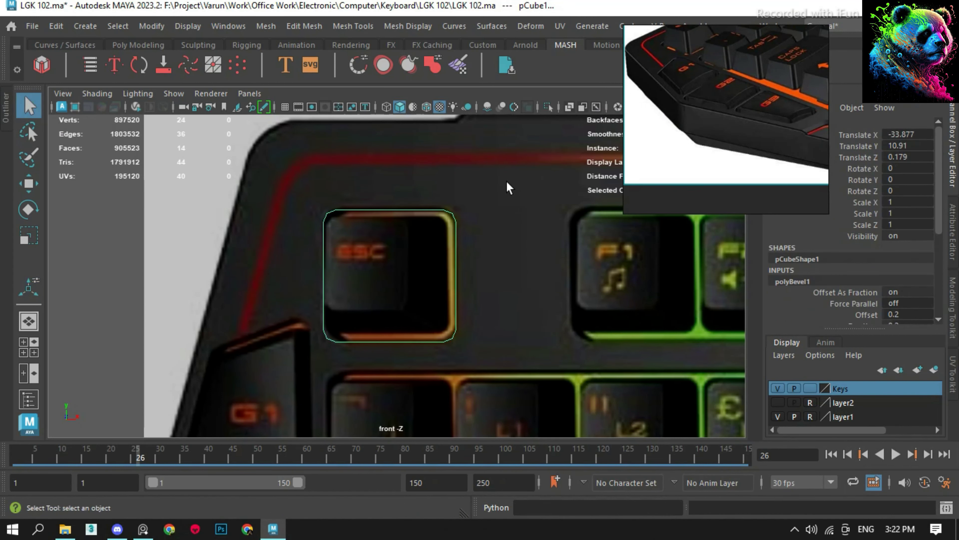
pyautogui.press('w')
pyautogui.press('f')
pyautogui.hotkey('alt', 'shift', 'v')
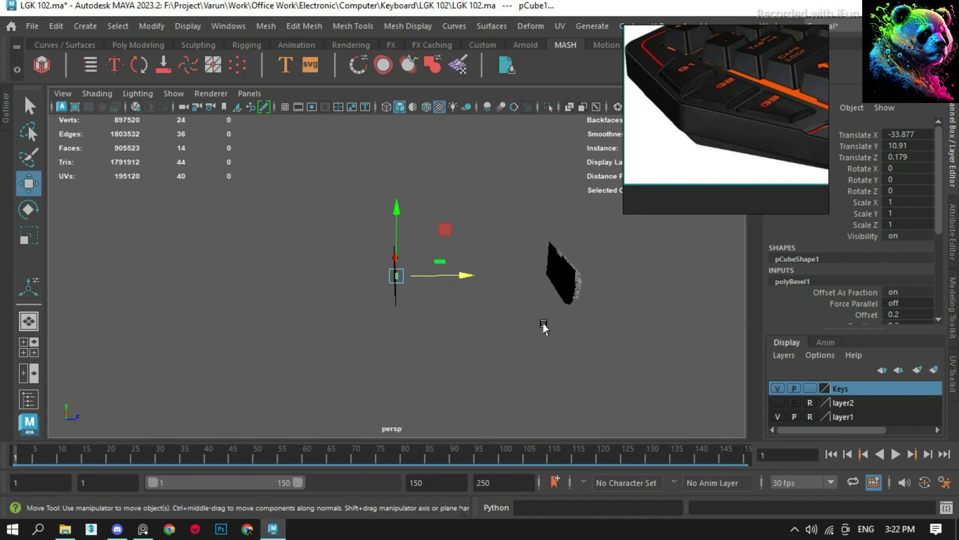
# - Unlock layer1's reference toggle and select the ESC keycap cube plus the plate in front view
pyautogui.moveTo(600, 355); pyautogui.dragTo(601, 356)
pyautogui.click(810, 416)
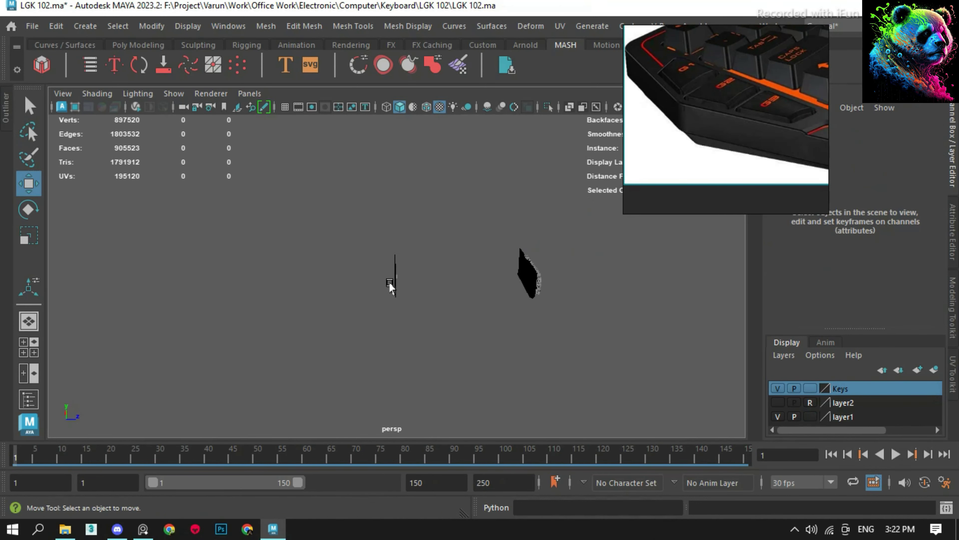
pyautogui.moveTo(553, 248)
pyautogui.keyDown('alt'); pyautogui.mouseDown()
pyautogui.moveTo(467, 257)
pyautogui.moveTo(539, 197)
pyautogui.mouseUp(); pyautogui.keyUp('alt')
pyautogui.scroll(5, 402, 267)
pyautogui.click(403, 268)
pyautogui.press('f')
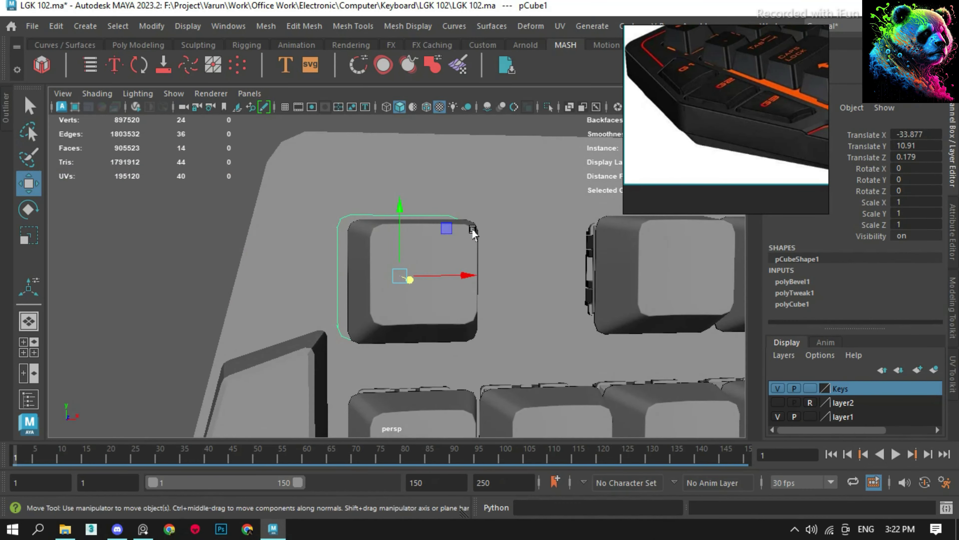
pyautogui.moveTo(472, 228)
pyautogui.keyDown('alt'); pyautogui.mouseDown()
pyautogui.moveTo(481, 246)
pyautogui.moveTo(452, 265)
pyautogui.mouseUp(); pyautogui.keyUp('alt')
pyautogui.press('space')
pyautogui.scroll(-5, 451, 265)
pyautogui.click(491, 172)
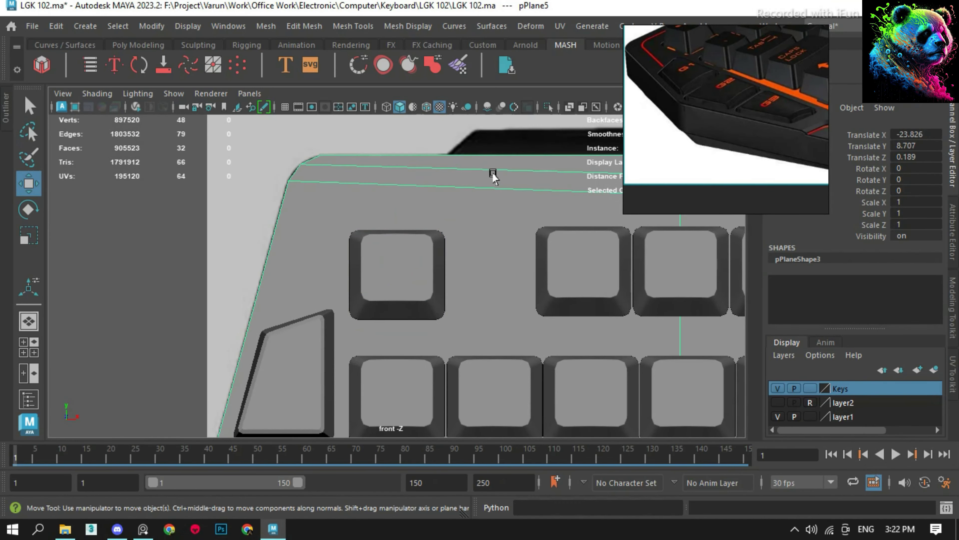
# - Hole-punch the ESC keycap cube through the plate via Mesh > Booleans, then close the Booleans window
pyautogui.click(266, 26)
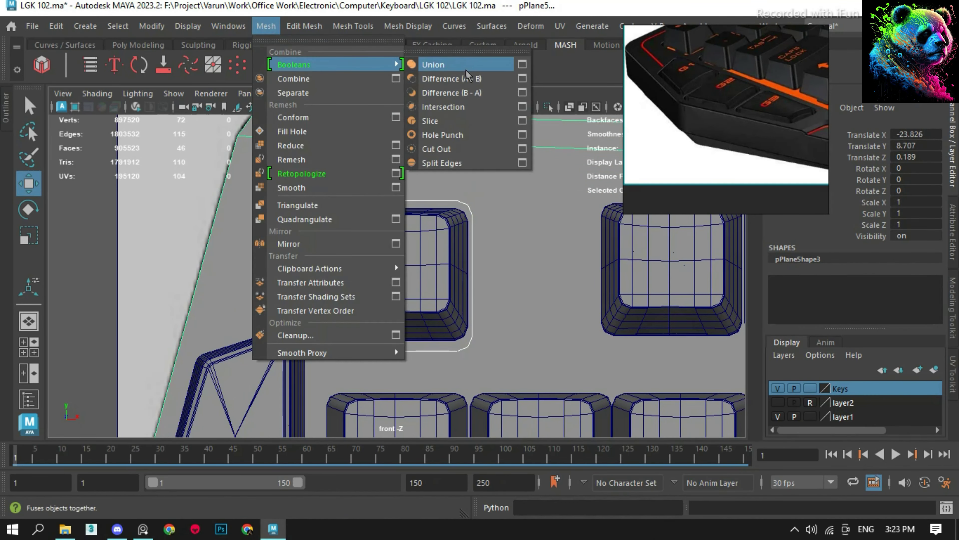
pyautogui.click(476, 48)
pyautogui.hotkey('ctrl', 'a')
pyautogui.scroll(-3, 402, 270)
pyautogui.click(464, 117)
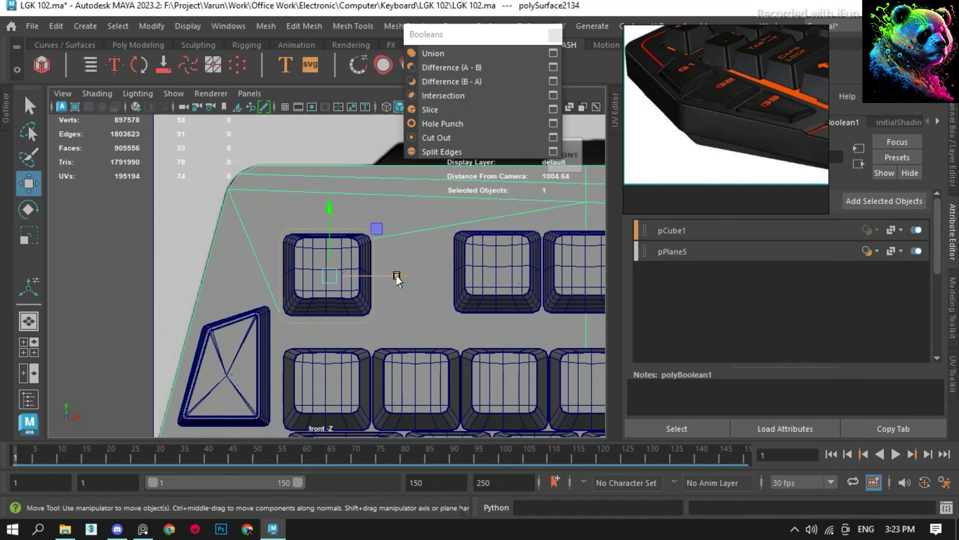
pyautogui.scroll(2, 355, 275)
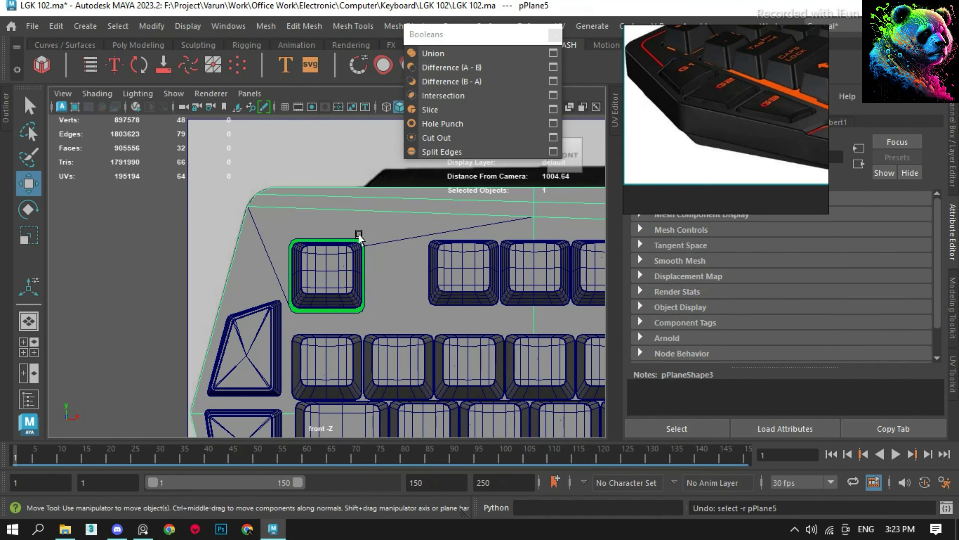
pyautogui.hotkey('ctrl', 'z')
pyautogui.hotkey('ctrl', 'z')
pyautogui.hotkey('ctrl', 'z')
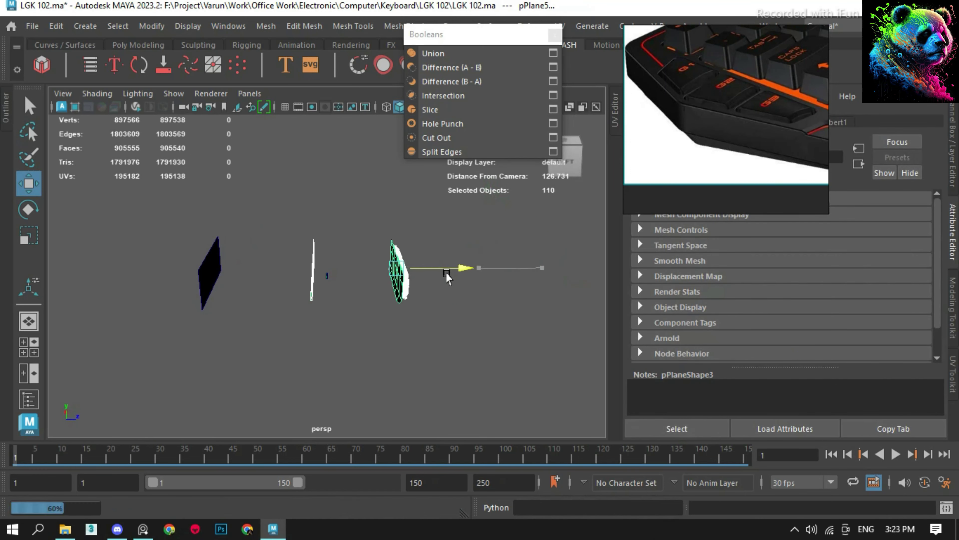
pyautogui.click(553, 37)
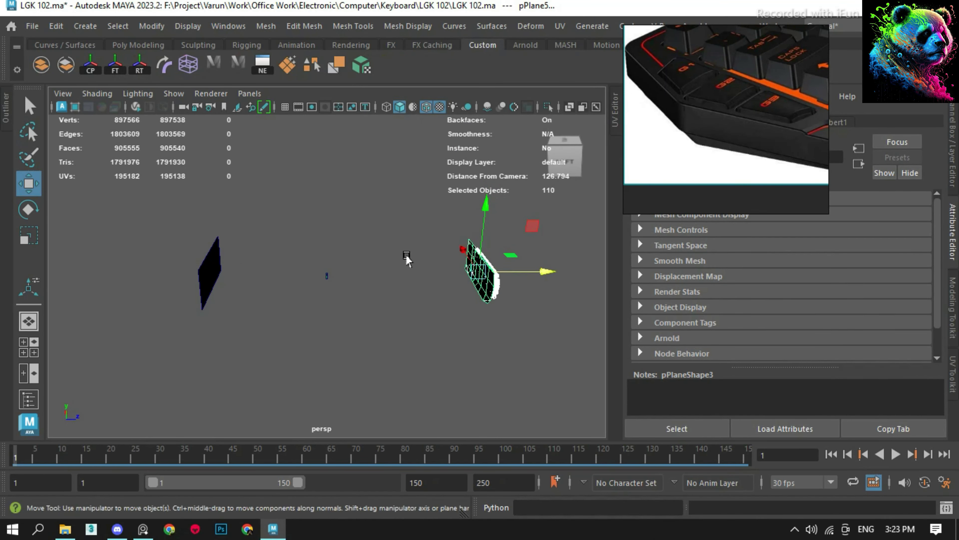
# - Assign the existing lambert1 material to the selected keyboard pieces
pyautogui.keyDown('alt'); pyautogui.moveTo(509, 278); pyautogui.dragTo(510, 350); pyautogui.keyUp('alt')
pyautogui.moveTo(479, 117); pyautogui.dragTo(516, 506, button='right')
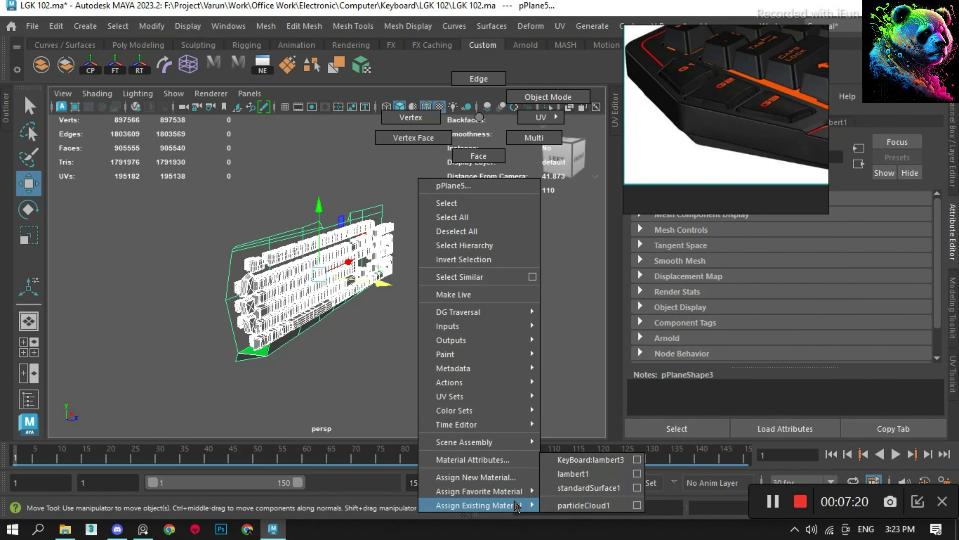
pyautogui.click(597, 477)
pyautogui.scroll(-3, 378, 302)
pyautogui.click(325, 280)
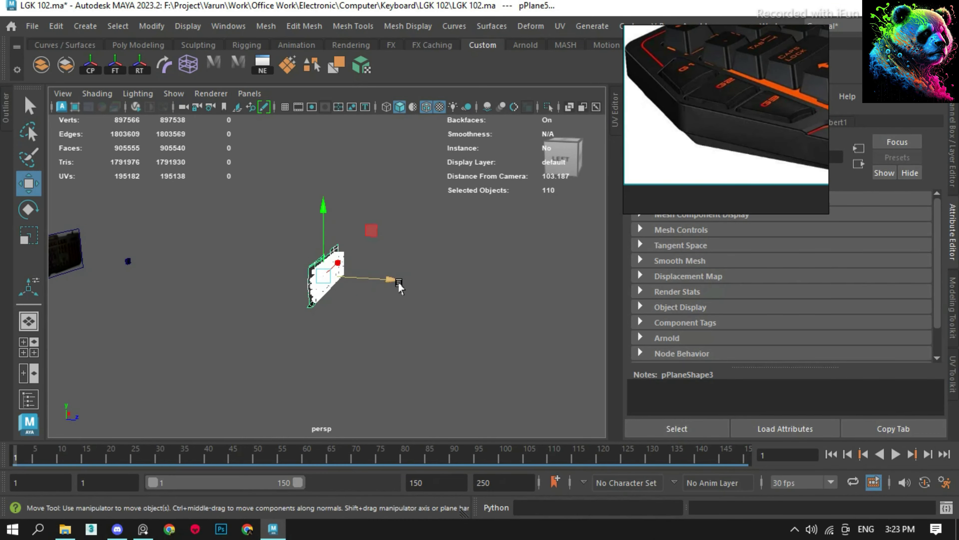
# - Orbit around the keyboard and reselect pieces, ending zoomed onto the keycap cube
pyautogui.keyDown('alt'); pyautogui.moveTo(372, 284); pyautogui.dragTo(342, 321); pyautogui.keyUp('alt')
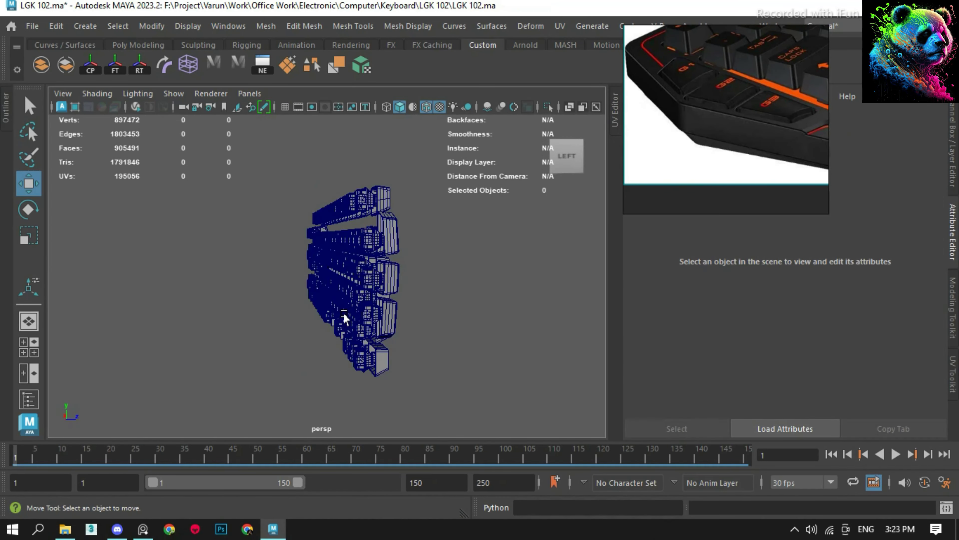
pyautogui.click(365, 275)
pyautogui.keyDown('alt'); pyautogui.moveTo(365, 276); pyautogui.dragTo(321, 279); pyautogui.keyUp('alt')
pyautogui.moveTo(458, 350); pyautogui.dragTo(211, 172)
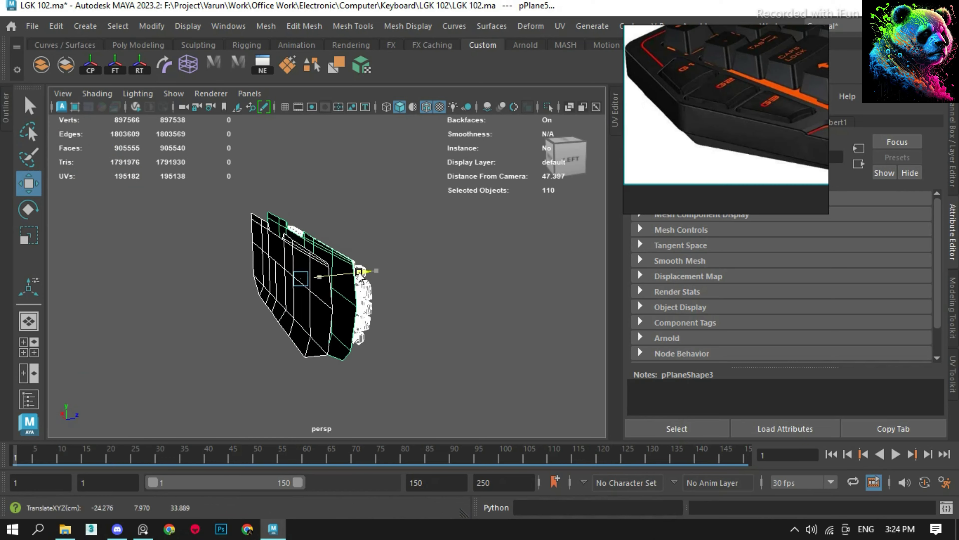
pyautogui.click(342, 249)
pyautogui.keyDown('alt'); pyautogui.moveTo(342, 249); pyautogui.dragTo(364, 241); pyautogui.keyUp('alt')
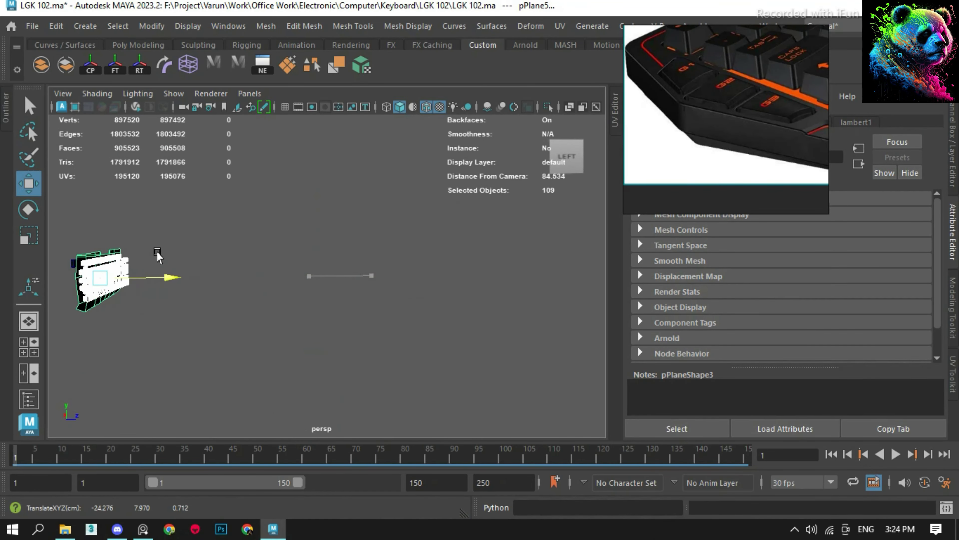
pyautogui.keyDown('alt'); pyautogui.moveTo(157, 257); pyautogui.dragTo(367, 277); pyautogui.keyUp('alt')
# - Cut the ESC keycap cube shape from the plate with a Boolean operation
pyautogui.click(263, 193)
pyautogui.press('f')
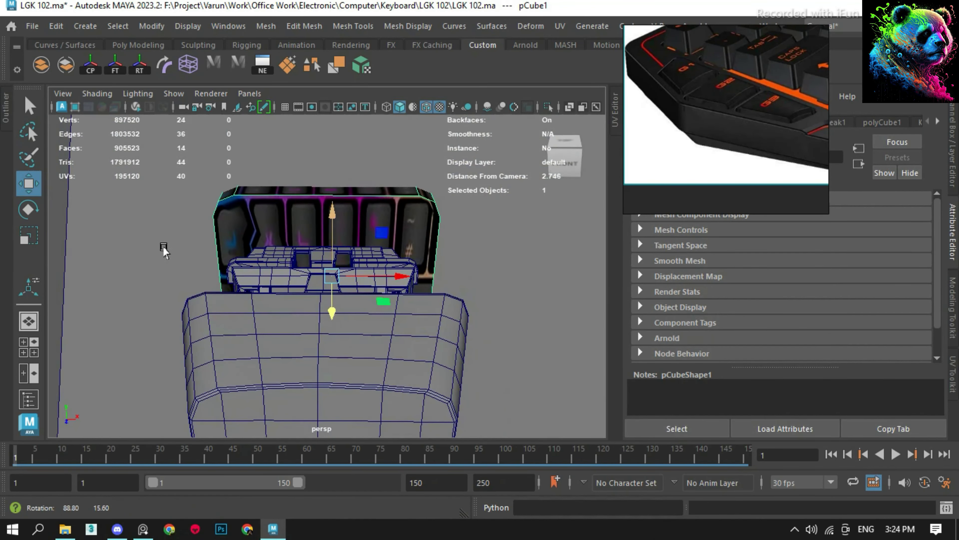
pyautogui.keyDown('shift'); pyautogui.click(364, 214); pyautogui.keyUp('shift')
pyautogui.scroll(-2, 364, 217)
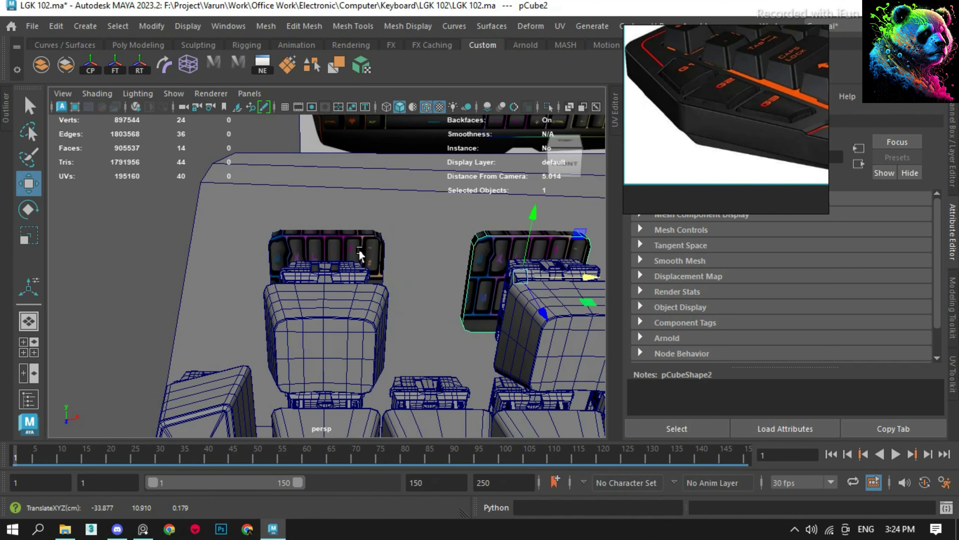
pyautogui.click(266, 26)
pyautogui.click(476, 47)
pyautogui.click(433, 54)
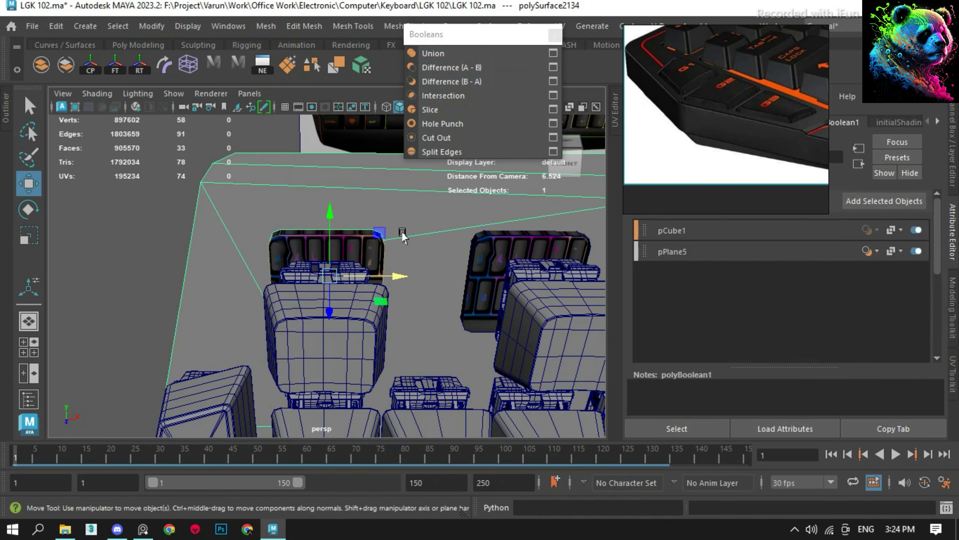
# - Select the duplicated keycap cube, restore the channel and layer panels, and make layer1 active
pyautogui.click(325, 241)
pyautogui.scroll(-3, 321, 279)
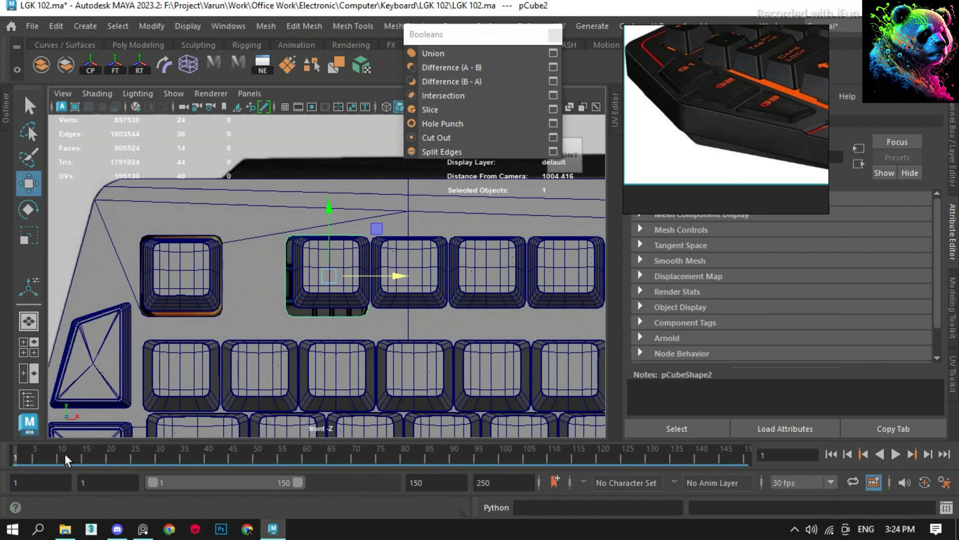
pyautogui.scroll(3, 263, 346)
pyautogui.scroll(-3, 263, 346)
pyautogui.scroll(-2, 247, 204)
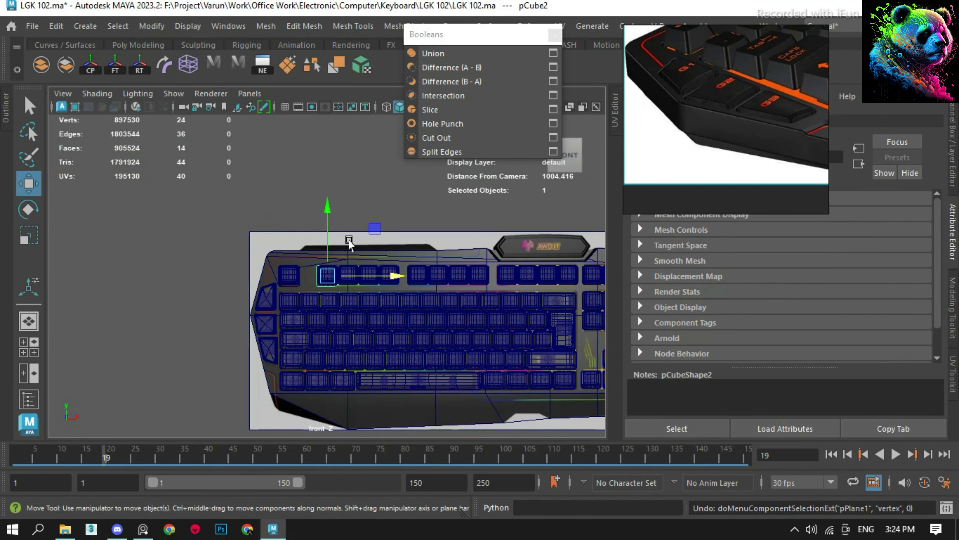
pyautogui.hotkey('ctrl', 'a')
pyautogui.click(842, 416)
# - Duplicate the stretched keycap cube and move the copy over the next key group
pyautogui.scroll(3, 596, 357)
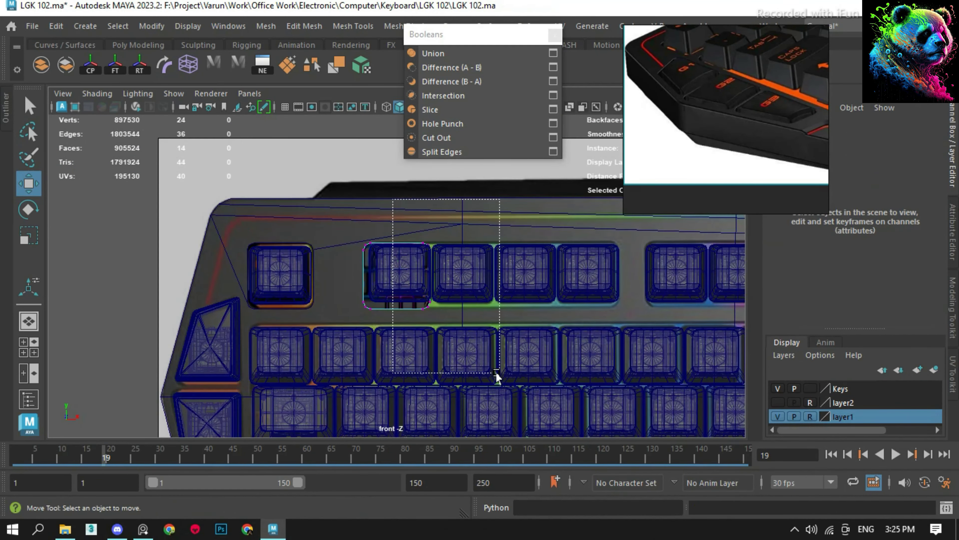
pyautogui.moveTo(604, 227); pyautogui.dragTo(687, 303)
pyautogui.hotkey('ctrl', 'd')
pyautogui.moveTo(287, 293); pyautogui.dragTo(506, 278, button='middle')
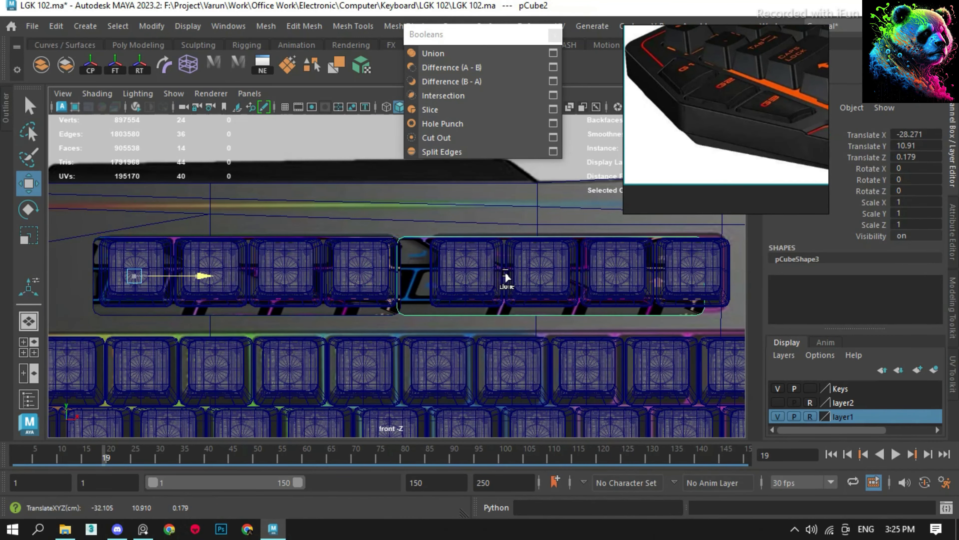
pyautogui.scroll(-5, 396, 279)
# - Adjust the copy's right-edge vertices and nudge the copy slightly upward
pyautogui.press('F9')
pyautogui.moveTo(408, 246); pyautogui.dragTo(381, 306)
pyautogui.scroll(8, 396, 279)
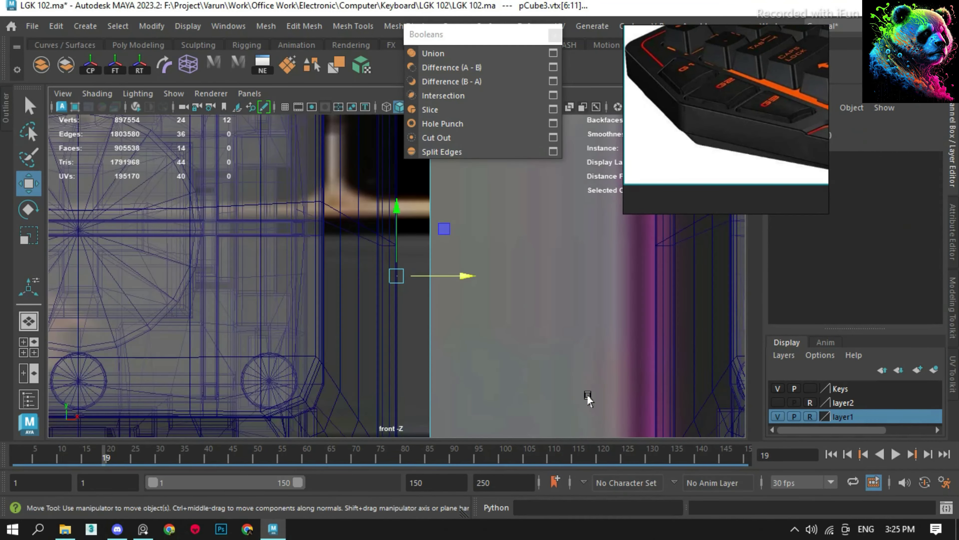
pyautogui.scroll(-5, 396, 278)
pyautogui.press('F8')
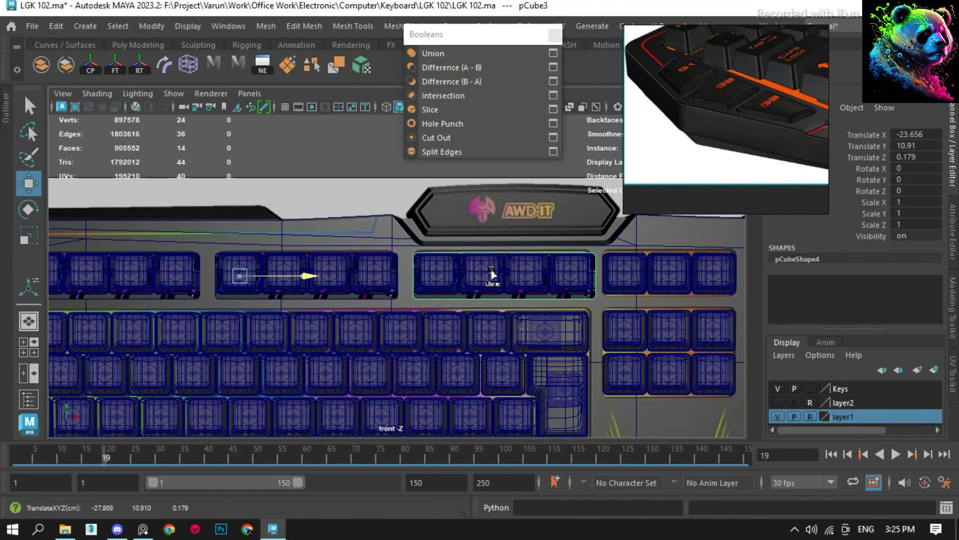
pyautogui.scroll(2, 491, 268)
pyautogui.moveTo(463, 231); pyautogui.dragTo(462, 226)
# - Pull the right key group block's edge vertices left along X to fit the reference keys
pyautogui.scroll(-5, 132, 203)
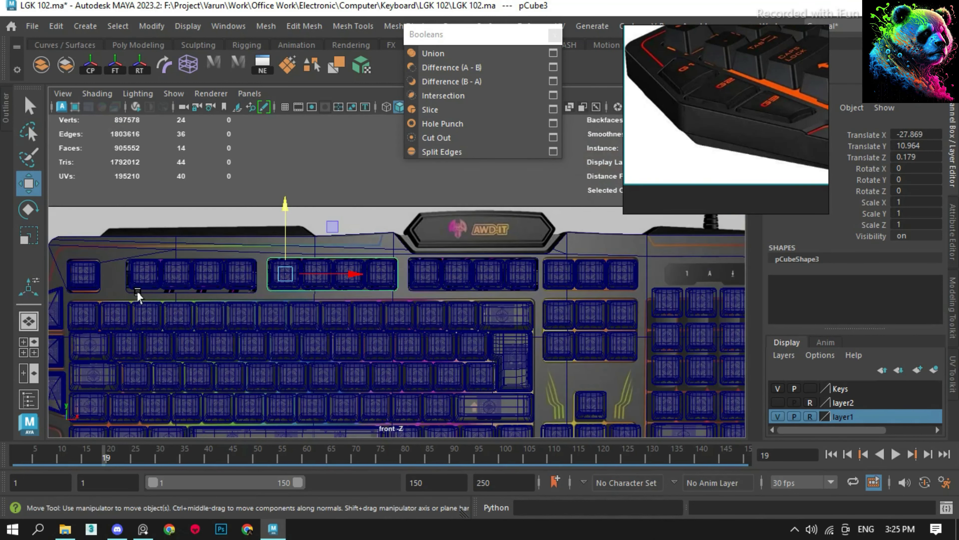
pyautogui.scroll(5, 136, 291)
pyautogui.scroll(-3, 246, 282)
pyautogui.scroll(-3, 246, 283)
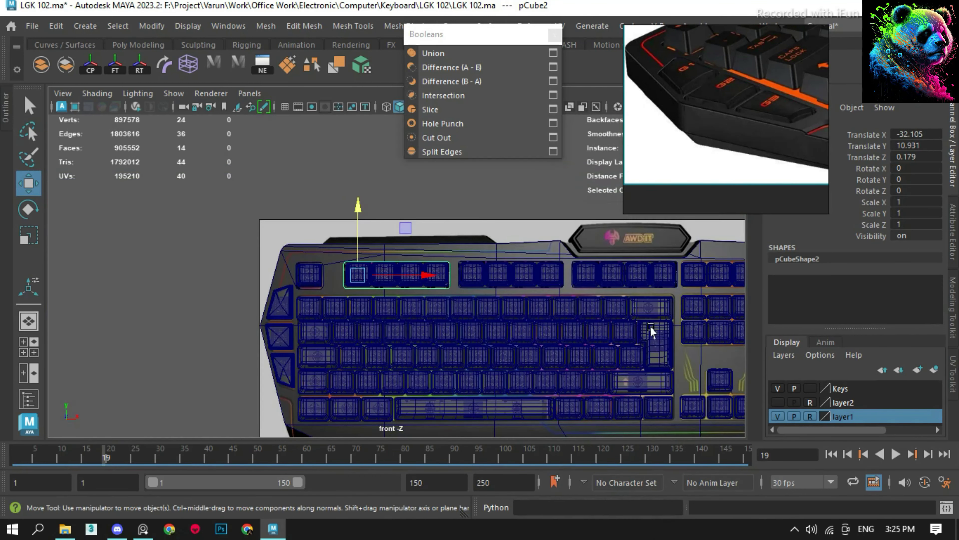
pyautogui.scroll(5, 598, 291)
pyautogui.scroll(-4, 598, 292)
pyautogui.click(595, 285)
pyautogui.scroll(3, 596, 286)
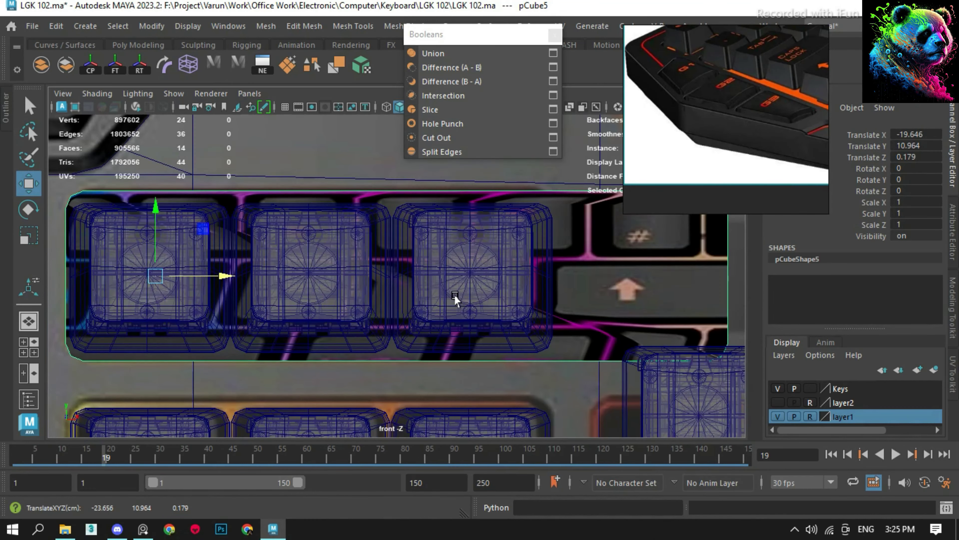
pyautogui.scroll(-3, 454, 294)
pyautogui.scroll(3, 445, 275)
pyautogui.moveTo(445, 274); pyautogui.dragTo(319, 272)
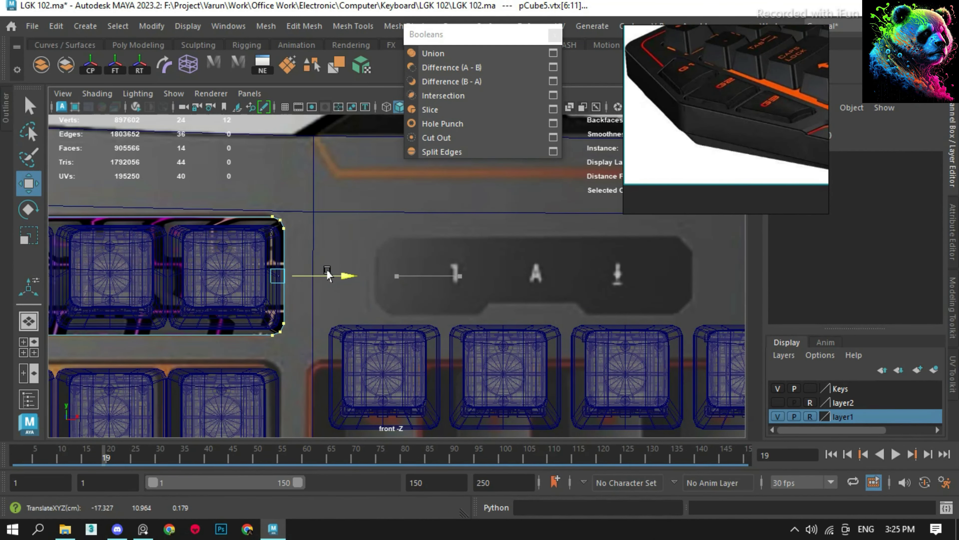
pyautogui.hotkey('ctrl', 'z')
pyautogui.hotkey('ctrl', 'z')
# - Inspect the keyboard-edge box in textured shading and nudge it slightly along Z
pyautogui.keyDown('alt'); pyautogui.moveTo(91, 269); pyautogui.dragTo(312, 259); pyautogui.keyUp('alt')
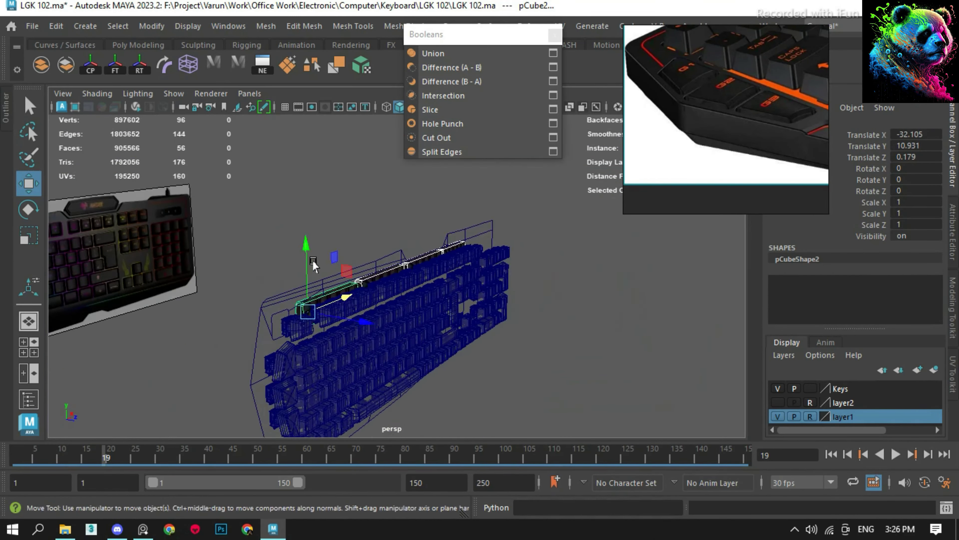
pyautogui.click(255, 207)
pyautogui.scroll(5, 312, 265)
pyautogui.click(318, 265)
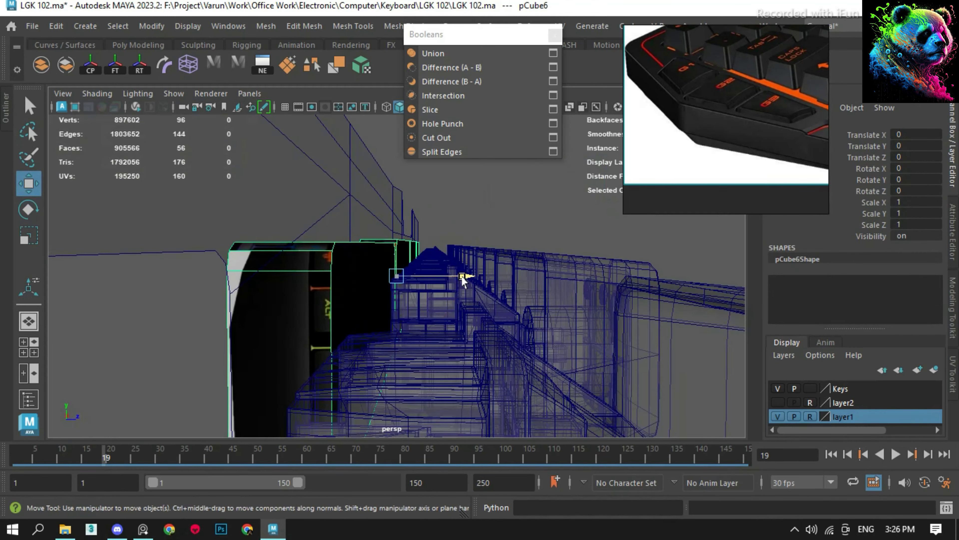
pyautogui.keyDown('alt'); pyautogui.moveTo(397, 275); pyautogui.dragTo(456, 274); pyautogui.keyUp('alt')
pyautogui.press('6')
pyautogui.moveTo(439, 225)
pyautogui.keyDown('alt'); pyautogui.mouseDown()
pyautogui.moveTo(209, 297)
pyautogui.moveTo(445, 279)
pyautogui.mouseUp(); pyautogui.keyUp('alt')
pyautogui.moveTo(459, 277); pyautogui.dragTo(454, 277)
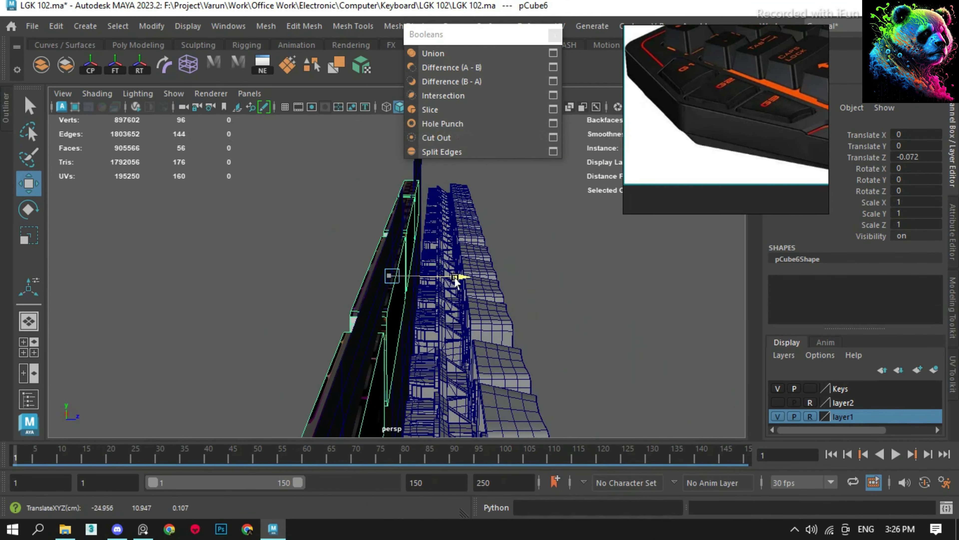
pyautogui.click(364, 336)
# - Subtract the cutting box from the keyboard body with Boolean Difference
pyautogui.keyDown('alt'); pyautogui.moveTo(364, 336); pyautogui.dragTo(255, 274); pyautogui.keyUp('alt')
pyautogui.click(252, 274)
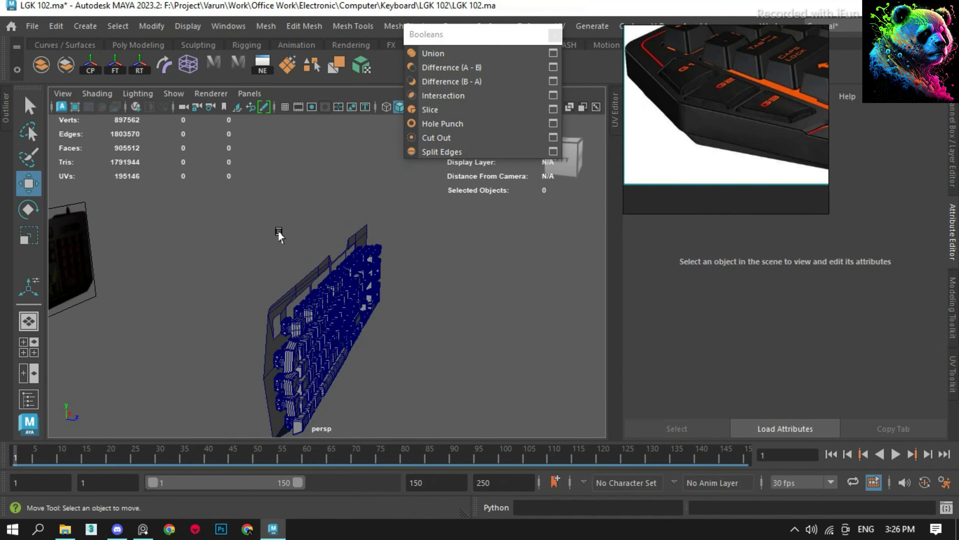
pyautogui.scroll(5, 371, 237)
pyautogui.moveTo(370, 237)
pyautogui.keyDown('alt'); pyautogui.mouseDown()
pyautogui.moveTo(134, 243)
pyautogui.moveTo(231, 249)
pyautogui.mouseUp(); pyautogui.keyUp('alt')
pyautogui.click(238, 243)
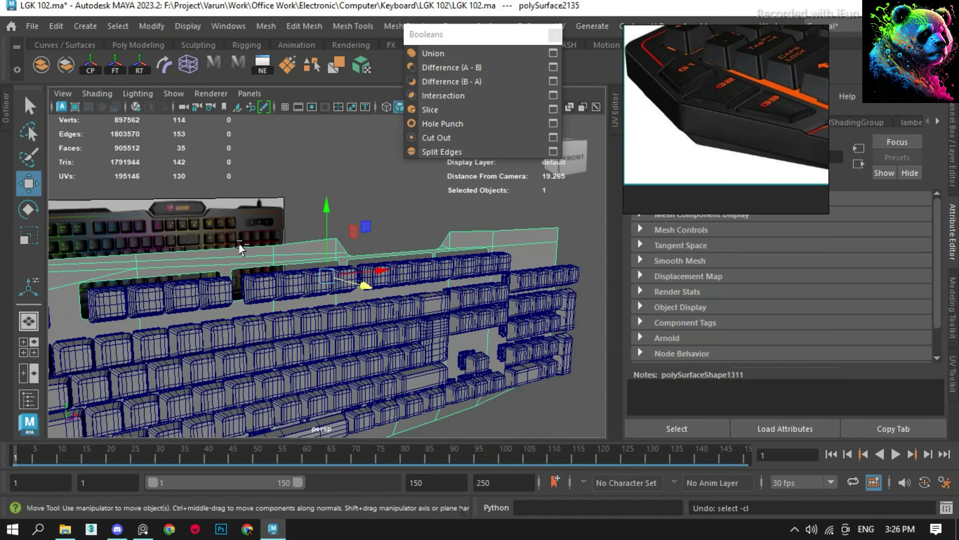
pyautogui.moveTo(286, 266)
pyautogui.keyDown('alt'); pyautogui.mouseDown()
pyautogui.moveTo(313, 258)
pyautogui.moveTo(287, 282)
pyautogui.moveTo(175, 275)
pyautogui.mouseUp(); pyautogui.keyUp('alt')
pyautogui.click(311, 256)
pyautogui.click(450, 83)
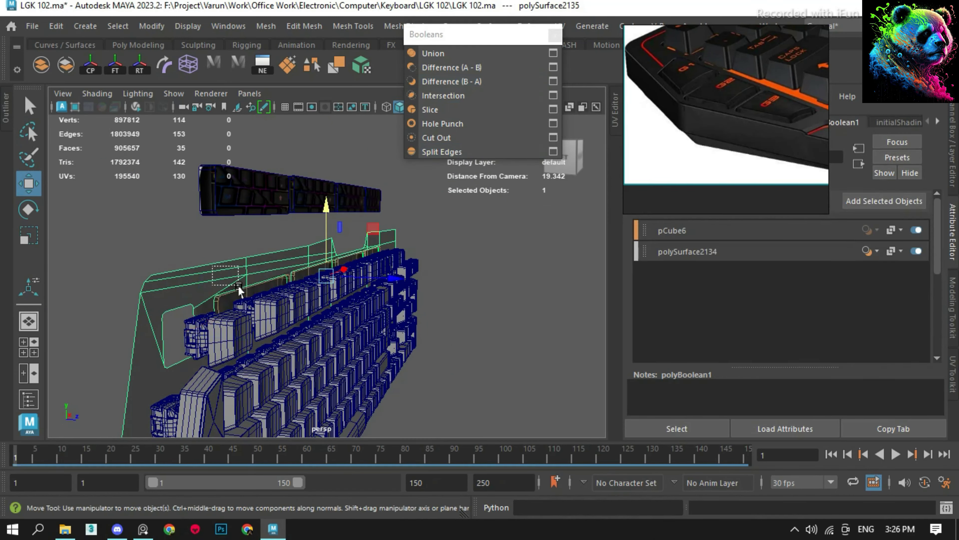
# - Try raising key-block row pCube7 along Y, then undo it
pyautogui.moveTo(246, 260)
pyautogui.keyDown('alt'); pyautogui.mouseDown()
pyautogui.moveTo(342, 221)
pyautogui.moveTo(311, 228)
pyautogui.mouseUp(); pyautogui.keyUp('alt')
pyautogui.click(312, 229)
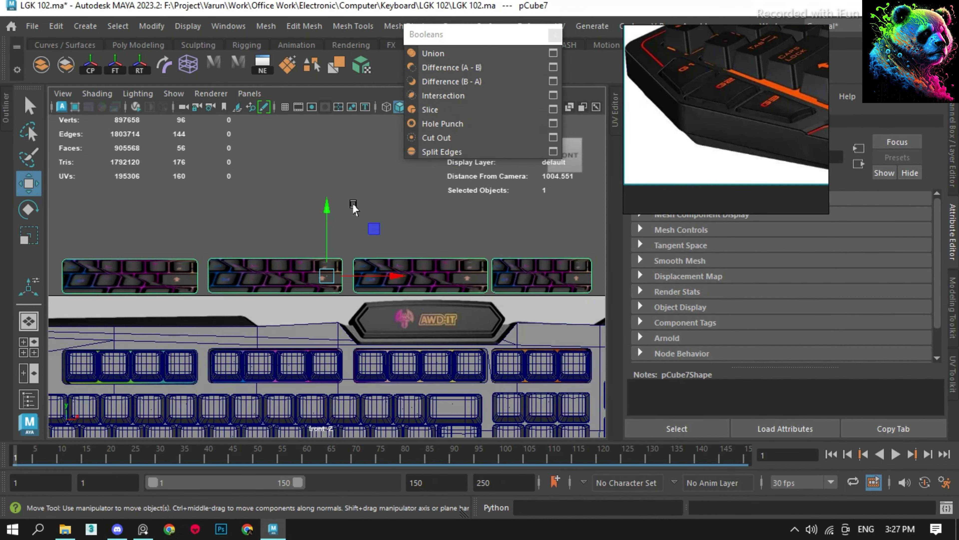
pyautogui.moveTo(394, 340); pyautogui.dragTo(393, 319)
pyautogui.hotkey('ctrl', 'z')
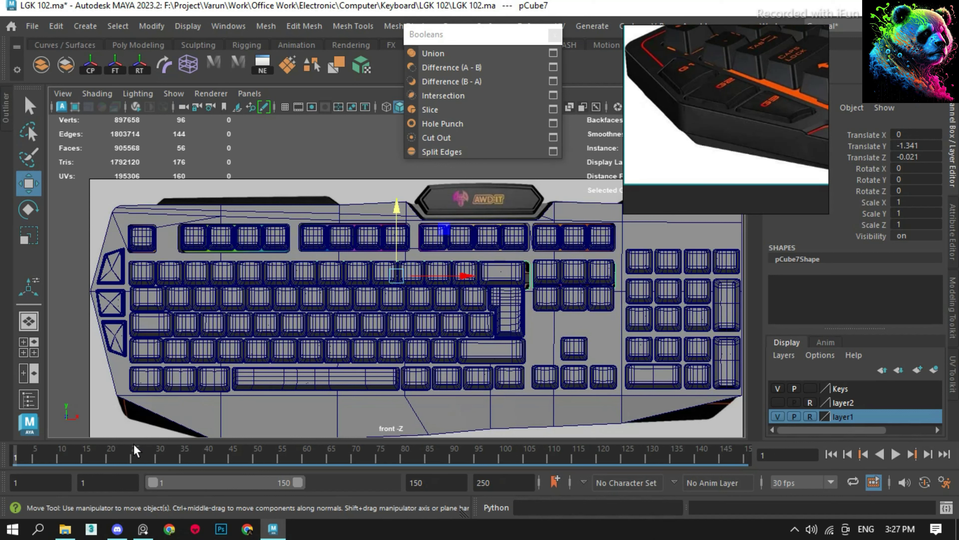
pyautogui.hotkey('ctrl', 'z')
pyautogui.hotkey('ctrl', 'z')
pyautogui.hotkey('ctrl', 'z')
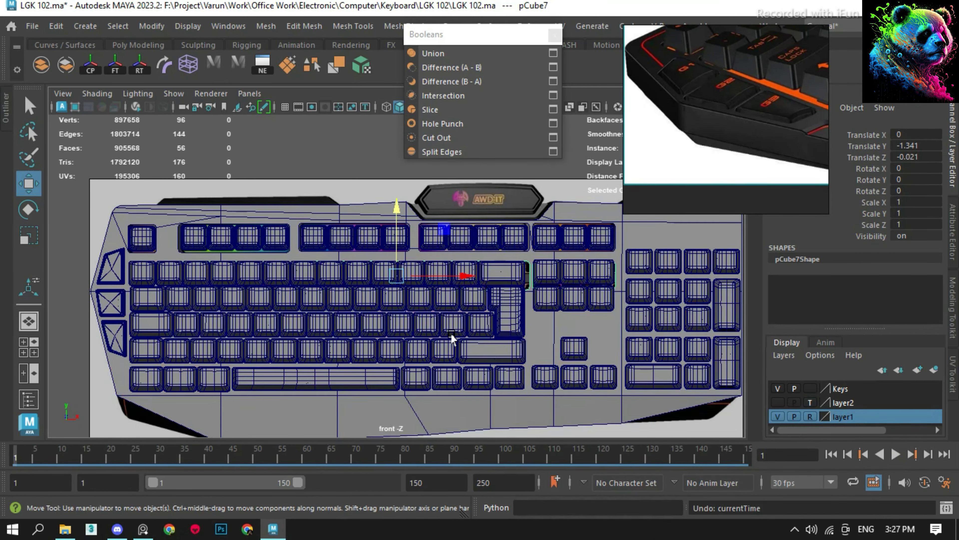
# - Hide the Keys layer and view the selected pCube7 from the front
pyautogui.keyDown('alt'); pyautogui.moveTo(451, 333); pyautogui.dragTo(342, 269); pyautogui.keyUp('alt')
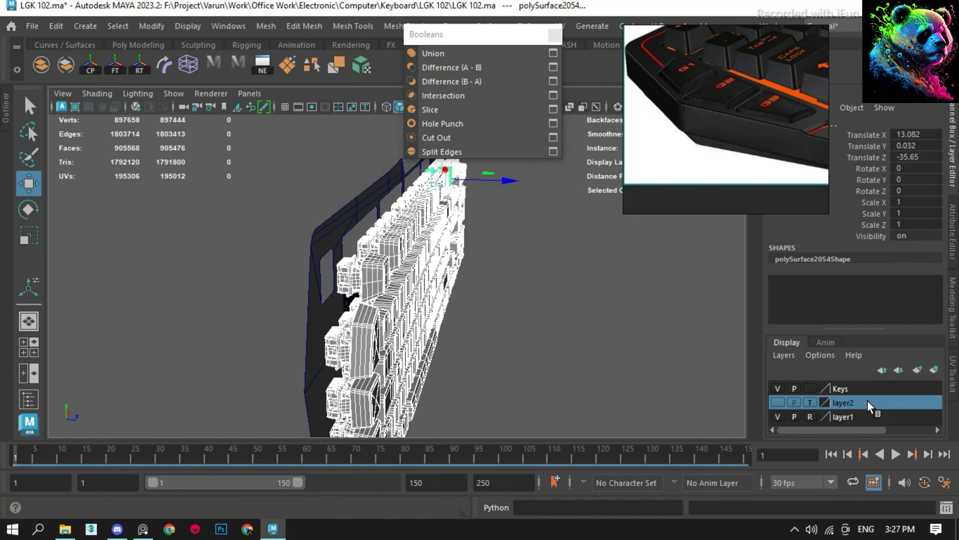
pyautogui.rightClick(811, 392)
pyautogui.click(871, 246)
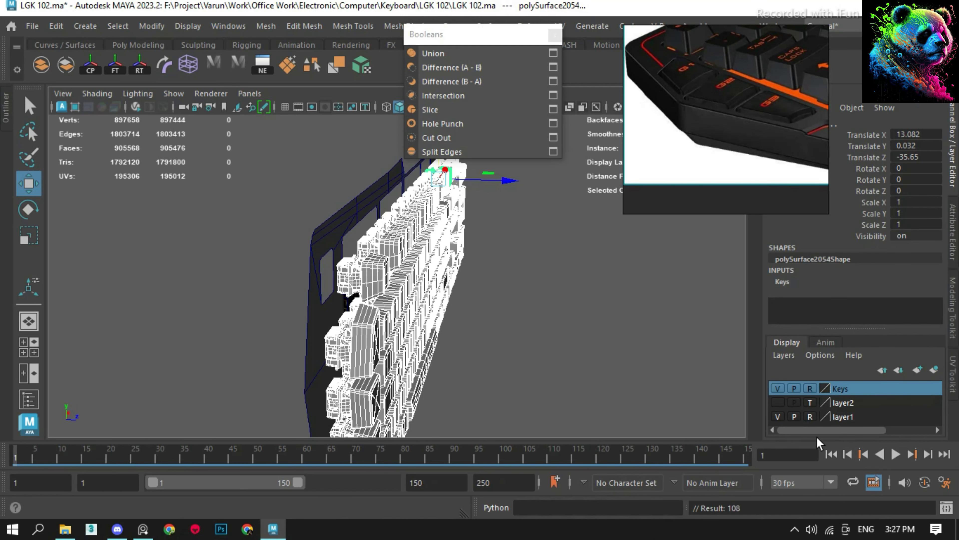
pyautogui.click(777, 388)
pyautogui.click(372, 284)
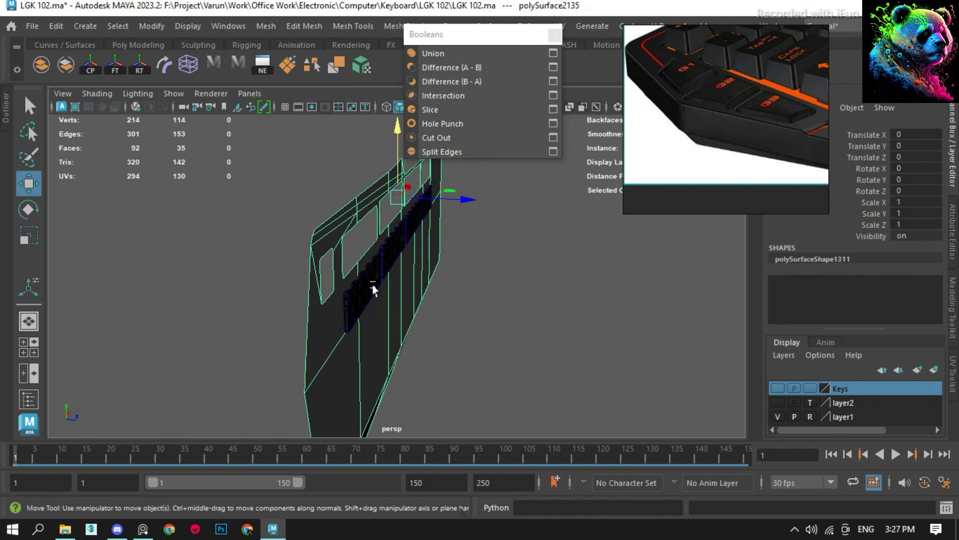
pyautogui.press('[')
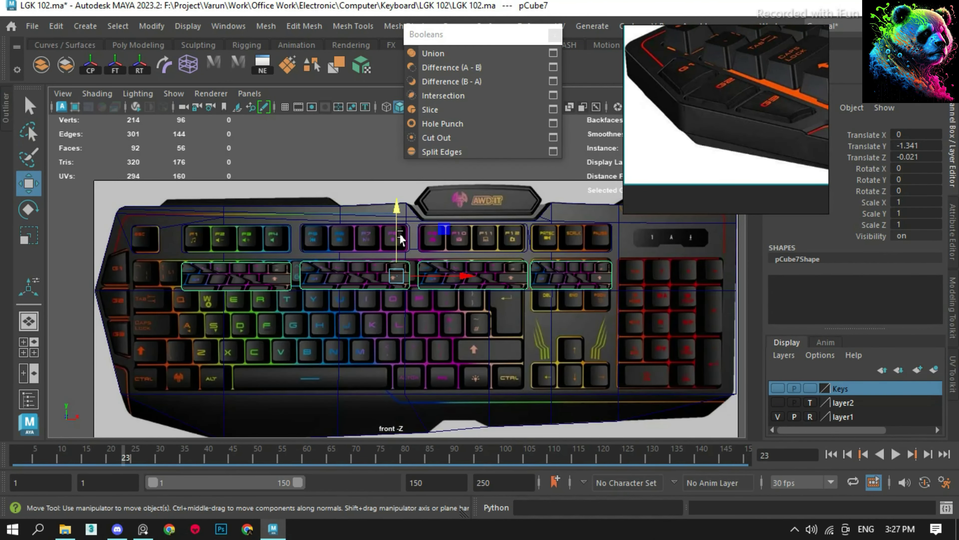
# - Move the key-block row above the keyboard and assign KeyBoard:lambert3 to the first block
pyautogui.moveTo(402, 239); pyautogui.dragTo(402, 84)
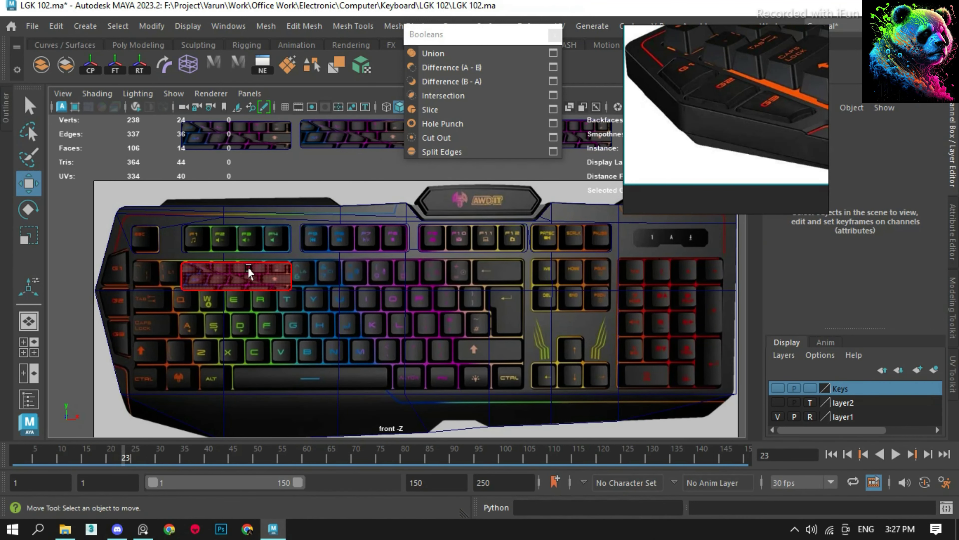
pyautogui.click(249, 272)
pyautogui.scroll(5, 556, 332)
pyautogui.moveTo(317, 117); pyautogui.dragTo(461, 470, button='right')
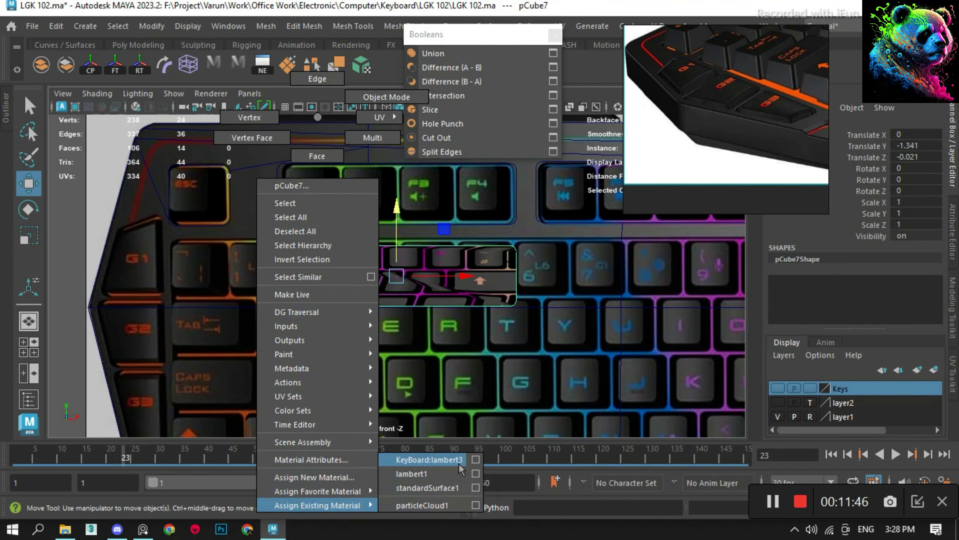
pyautogui.click(460, 467)
# - Stretch the block's vertices from the number row to the backspace key and bottom row
pyautogui.moveTo(420, 247); pyautogui.dragTo(313, 248, button='middle')
pyautogui.scroll(3, 285, 218)
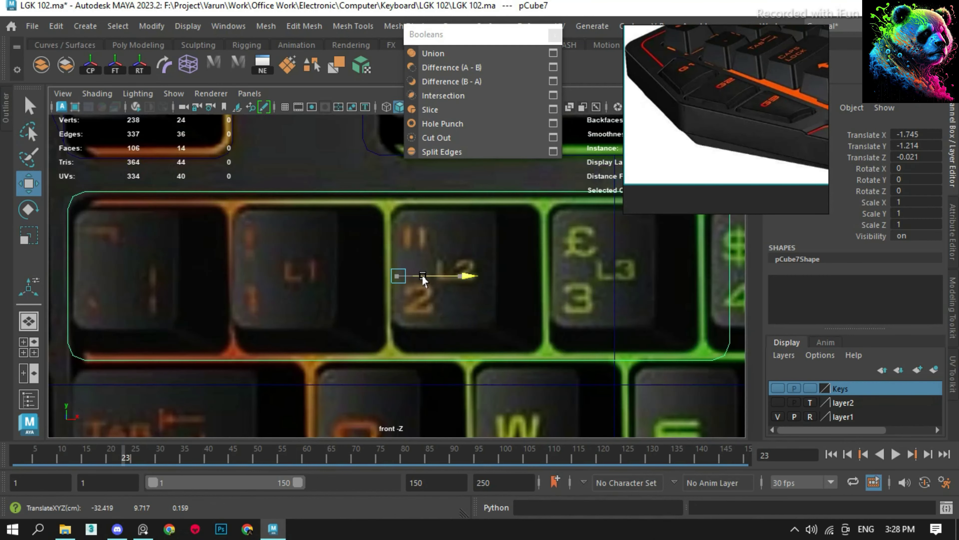
pyautogui.press('F9')
pyautogui.moveTo(393, 212); pyautogui.dragTo(434, 279)
pyautogui.scroll(-6, 434, 280)
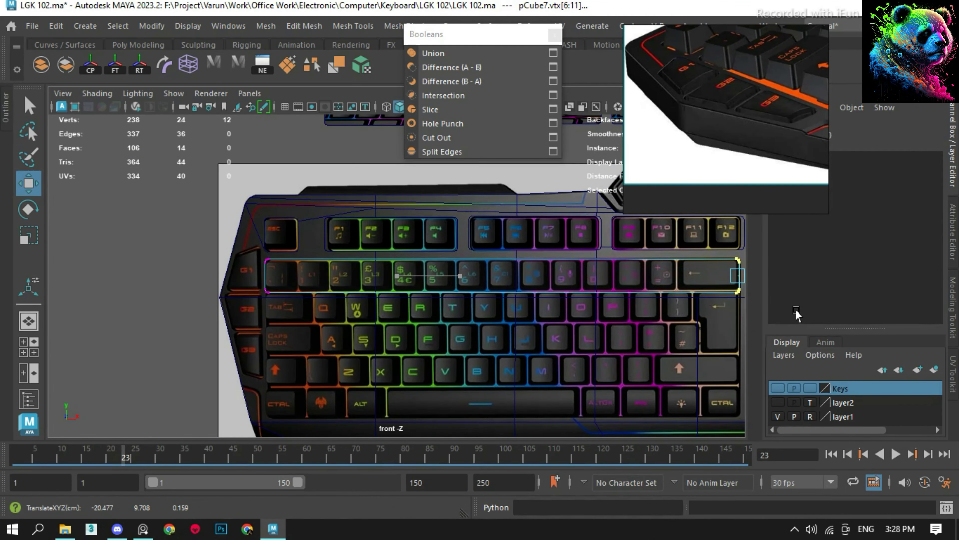
pyautogui.keyDown('shift'); pyautogui.moveTo(245, 271); pyautogui.dragTo(401, 403); pyautogui.keyUp('shift')
pyautogui.scroll(4, 401, 374)
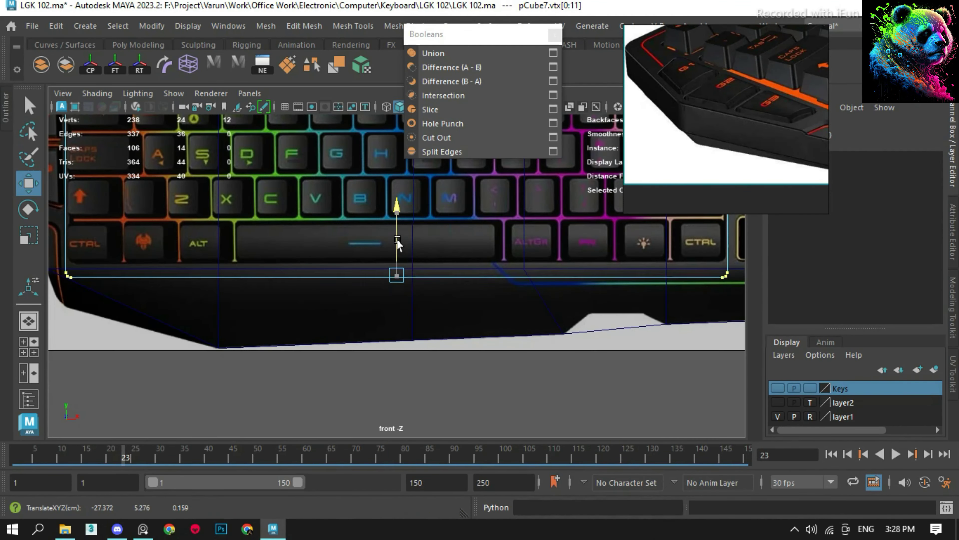
pyautogui.press('F8')
pyautogui.scroll(-4, 397, 231)
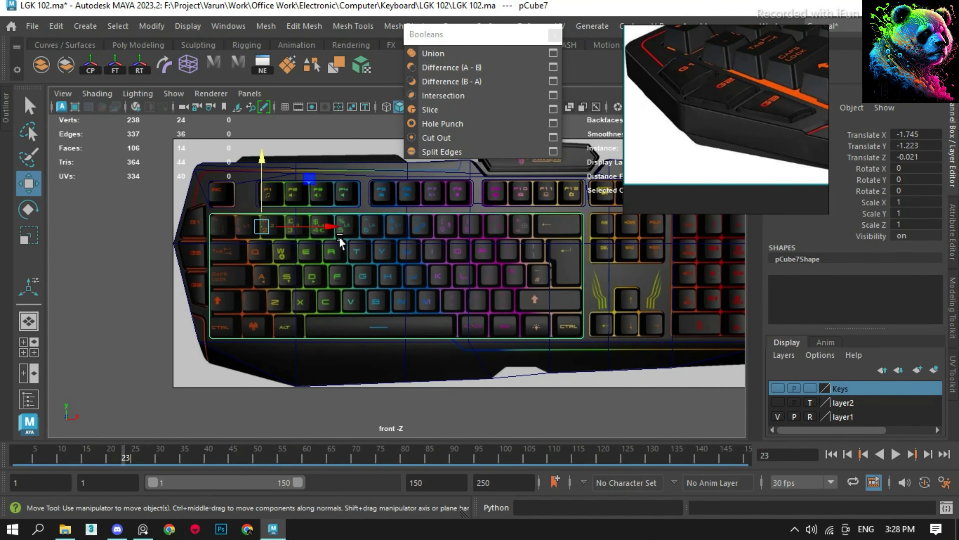
# - Select a section of another key block's faces to split off
pyautogui.click(467, 237)
pyautogui.scroll(5, 467, 237)
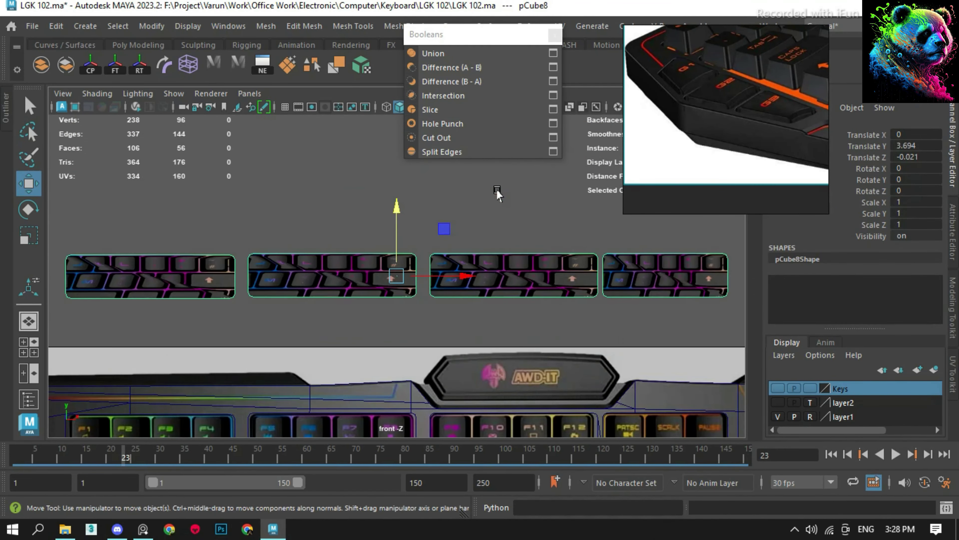
pyautogui.moveTo(491, 174)
pyautogui.mouseDown(button='right')
pyautogui.moveTo(509, 219)
pyautogui.moveTo(453, 404)
pyautogui.mouseUp(button='right')
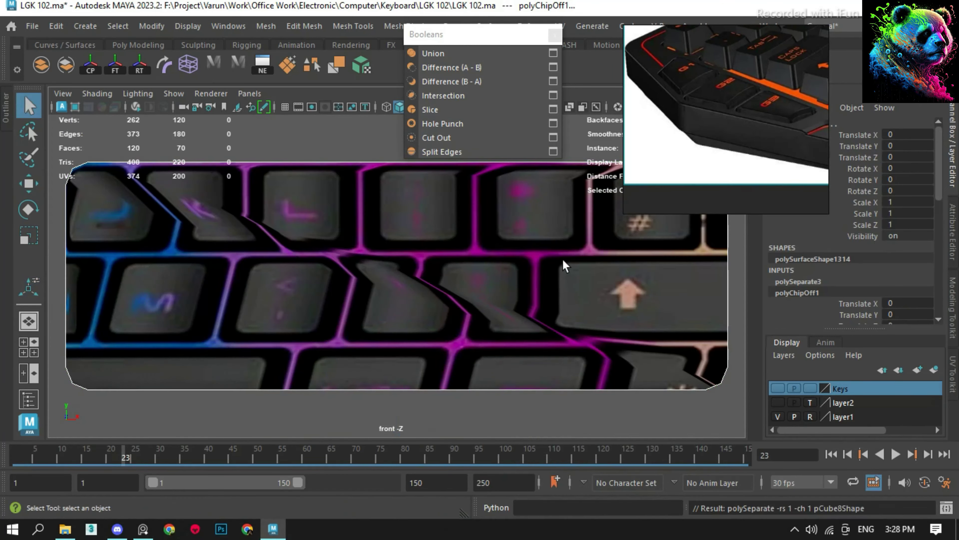
pyautogui.scroll(-5, 563, 263)
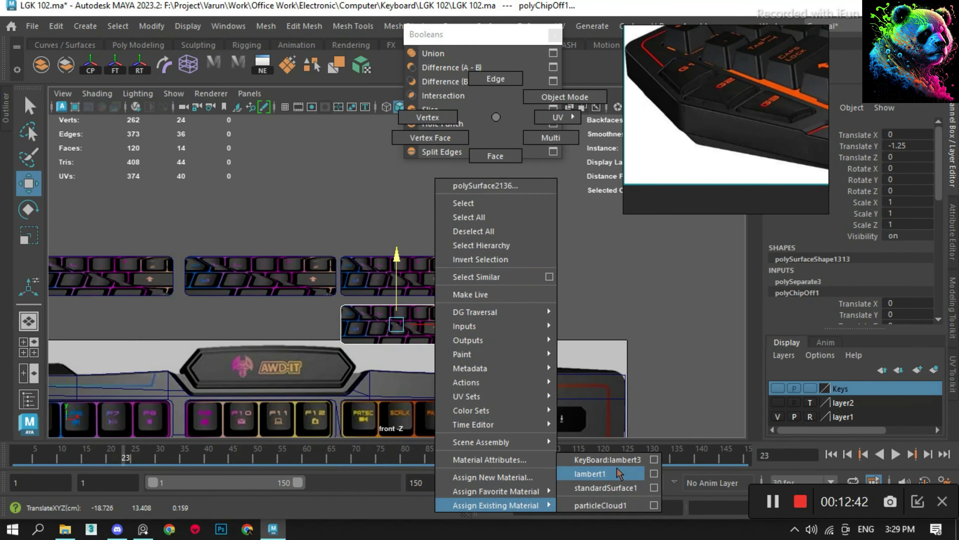
# - Give the extracted piece a material, lower it onto the keyboard, and extend its left edge to INS
pyautogui.moveTo(422, 251); pyautogui.dragTo(547, 307, button='right')
pyautogui.moveTo(397, 280); pyautogui.dragTo(397, 308)
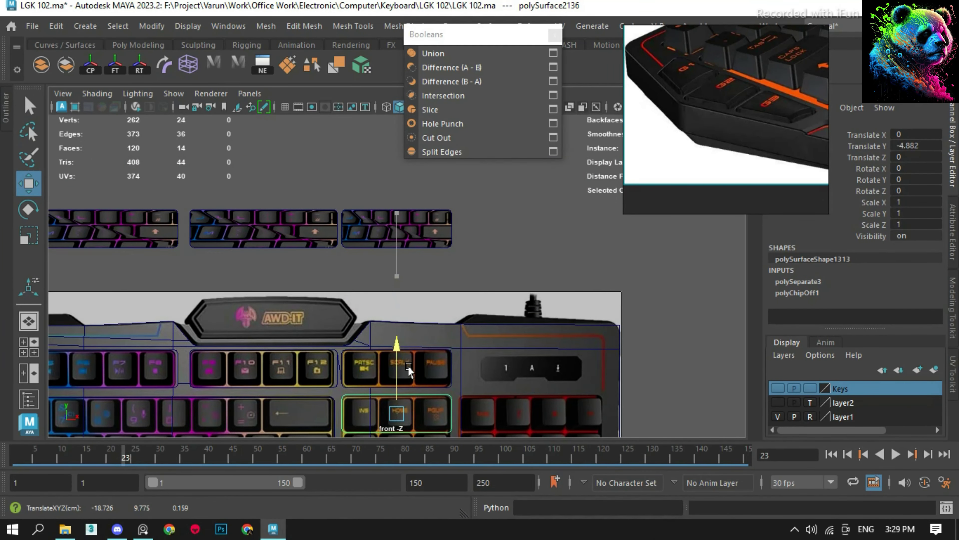
pyautogui.scroll(8, 408, 365)
pyautogui.scroll(-3, 442, 263)
pyautogui.hotkey('ctrl', 'F9')
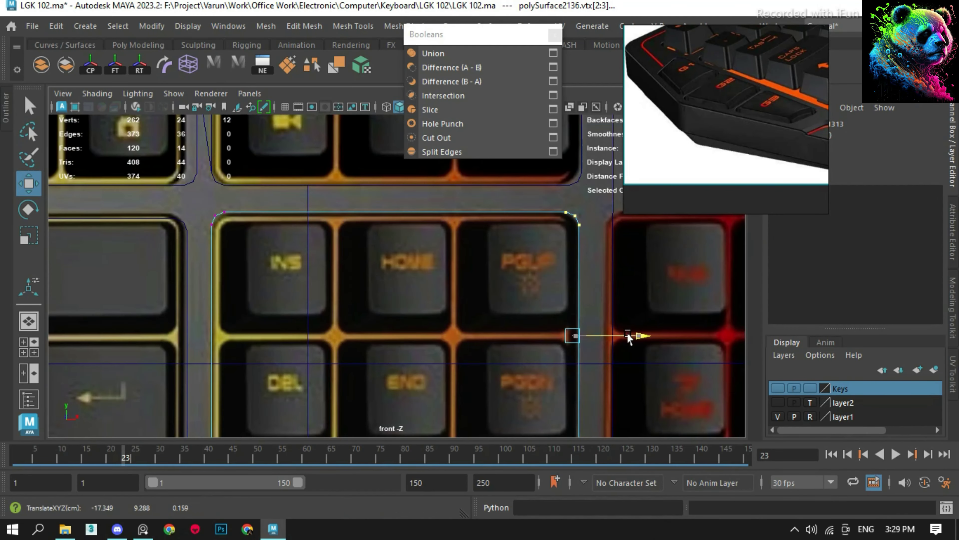
pyautogui.scroll(-4, 453, 274)
pyautogui.scroll(4, 453, 274)
pyautogui.moveTo(223, 211); pyautogui.dragTo(264, 438)
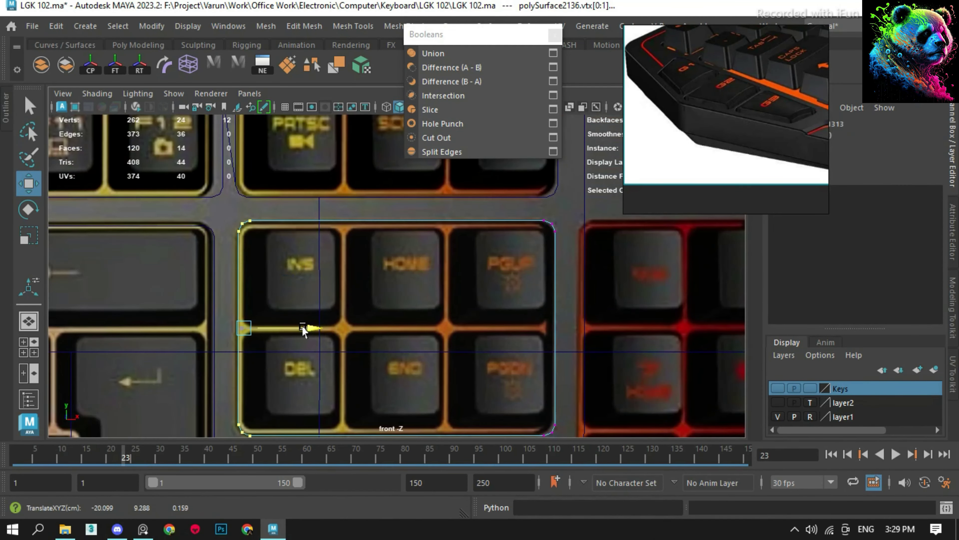
pyautogui.scroll(-4, 510, 213)
pyautogui.scroll(4, 446, 268)
pyautogui.press('F8')
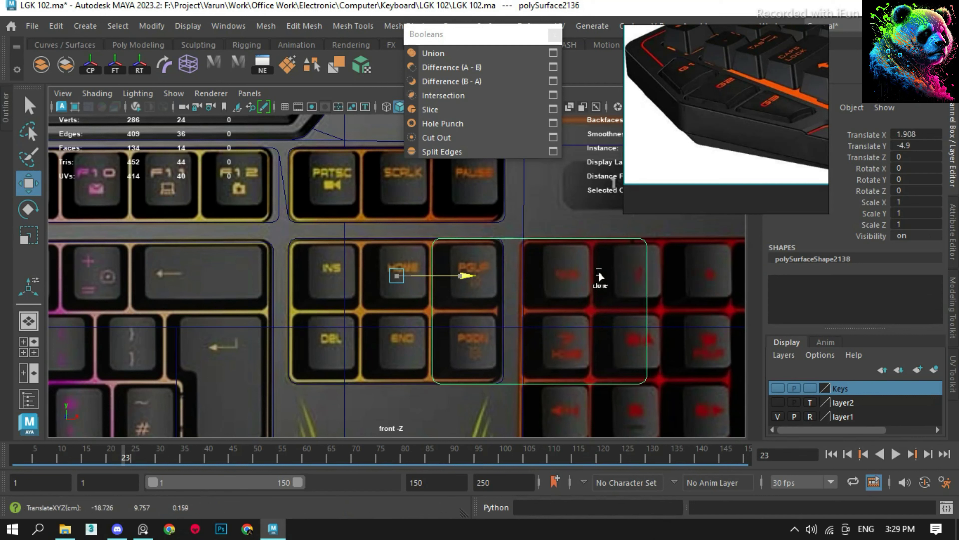
# - Fit the red numpad piece by extending its right edge and its bottom row
pyautogui.click(684, 270)
pyautogui.press('F9')
pyautogui.scroll(3, 642, 272)
pyautogui.scroll(-4, 567, 303)
pyautogui.moveTo(536, 234); pyautogui.dragTo(520, 344)
pyautogui.scroll(4, 520, 345)
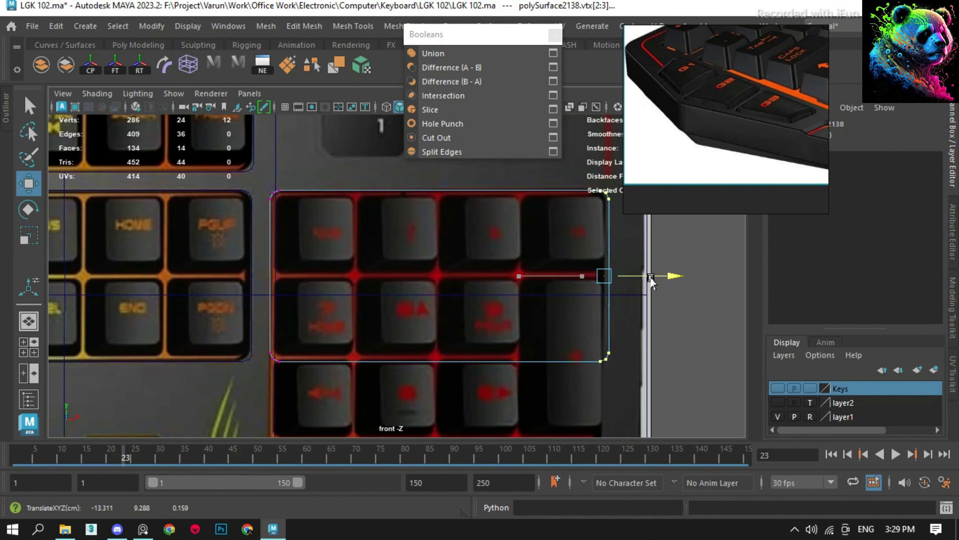
pyautogui.scroll(-4, 315, 285)
pyautogui.moveTo(315, 288); pyautogui.dragTo(457, 306)
pyautogui.scroll(4, 413, 314)
pyautogui.click(413, 357)
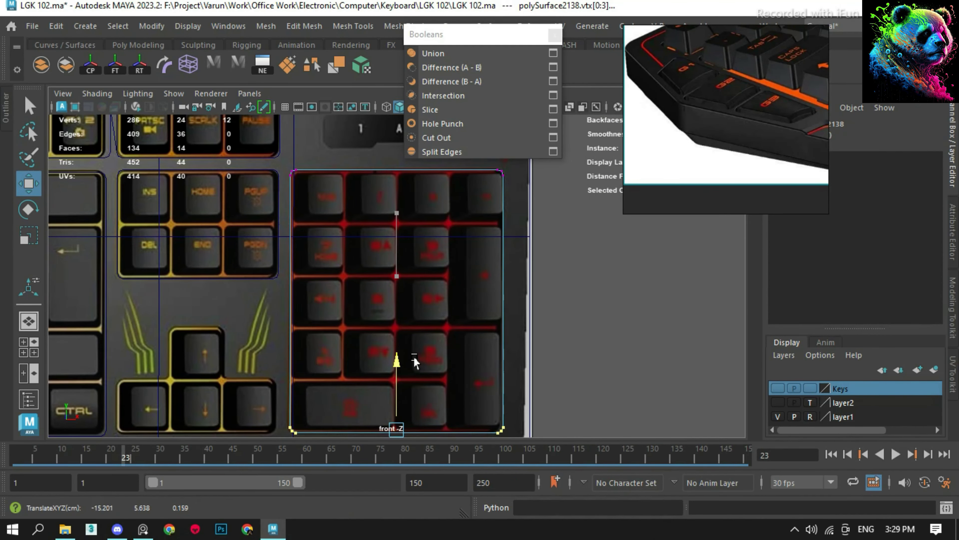
pyautogui.press('F8')
pyautogui.scroll(-5, 413, 356)
# - Select the Insert/Home and arrow cap pieces and reshape the arrow cap's vertices
pyautogui.click(416, 265)
pyautogui.scroll(8, 416, 266)
pyautogui.scroll(-8, 416, 266)
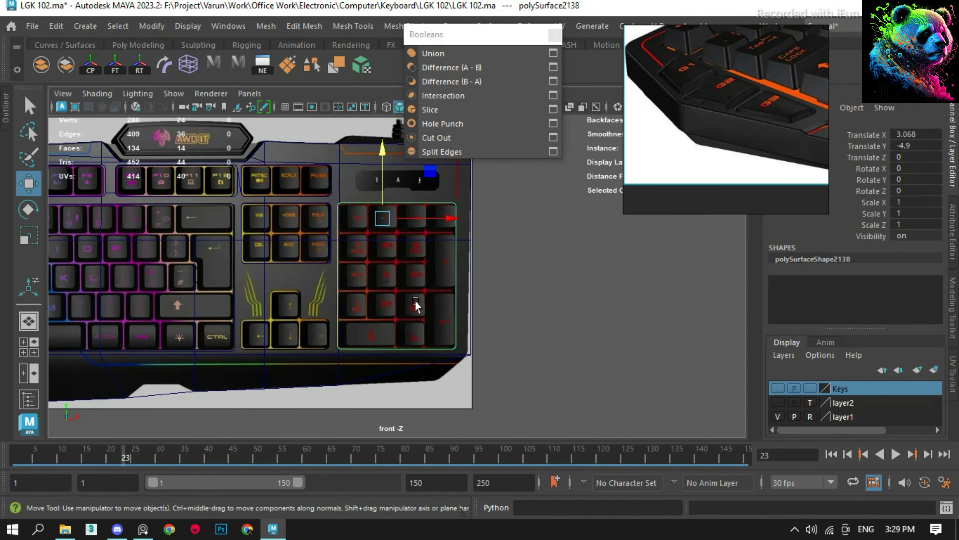
pyautogui.click(302, 227)
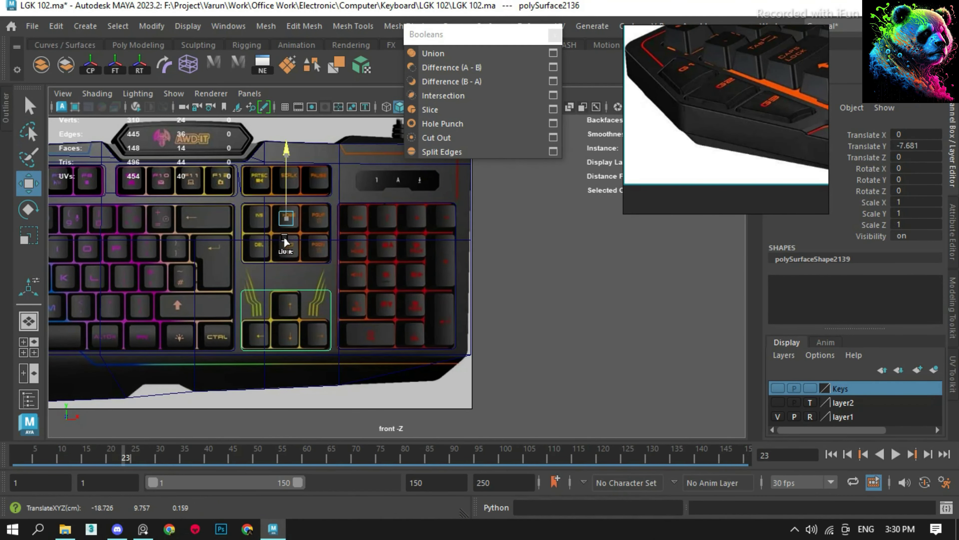
pyautogui.click(285, 303)
pyautogui.scroll(5, 286, 302)
pyautogui.scroll(-5, 402, 266)
pyautogui.scroll(5, 403, 266)
pyautogui.press('F8')
pyautogui.moveTo(324, 221); pyautogui.dragTo(468, 242)
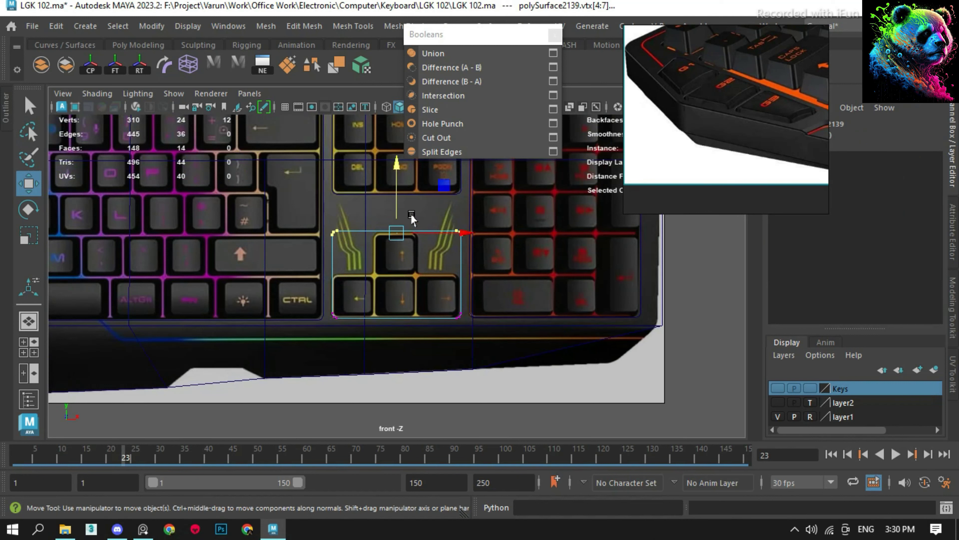
pyautogui.scroll(5, 397, 218)
pyautogui.scroll(-5, 398, 274)
pyautogui.press('F8')
pyautogui.scroll(3, 415, 284)
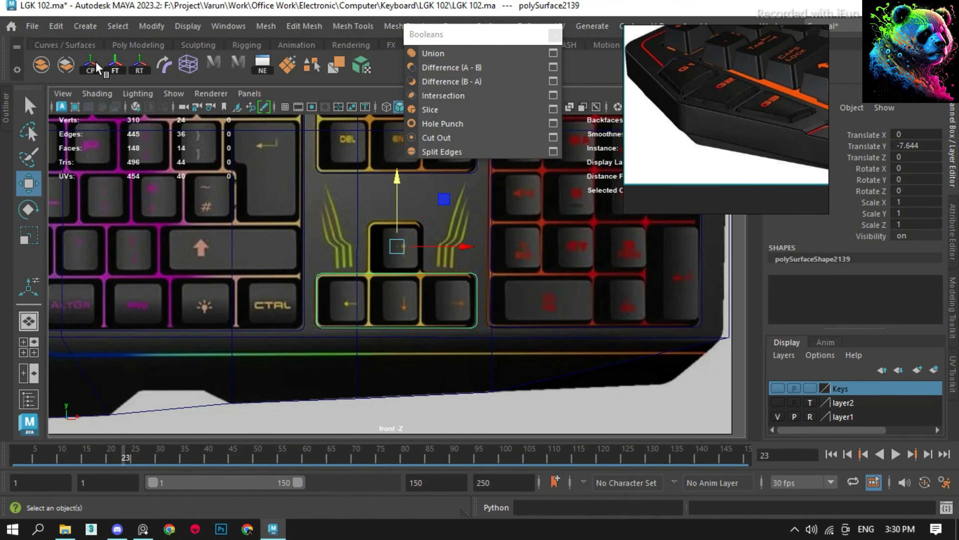
pyautogui.scroll(2, 435, 299)
# - Rotate the arrow cap piece to Rotate Z -90 and adjust its bottom vertices
pyautogui.press('e')
pyautogui.moveTo(442, 268); pyautogui.dragTo(445, 304)
pyautogui.scroll(2, 445, 304)
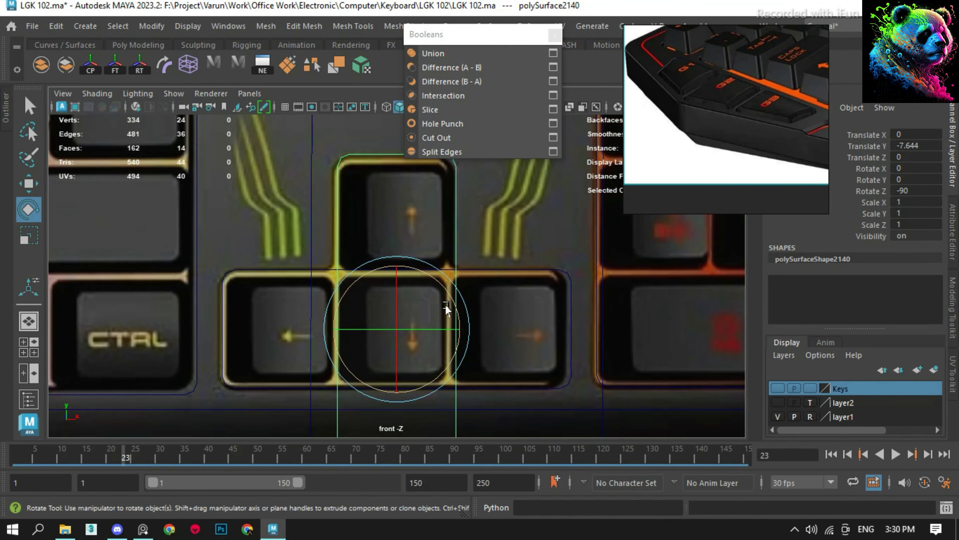
pyautogui.scroll(-5, 333, 298)
pyautogui.scroll(5, 395, 317)
pyautogui.press('F8')
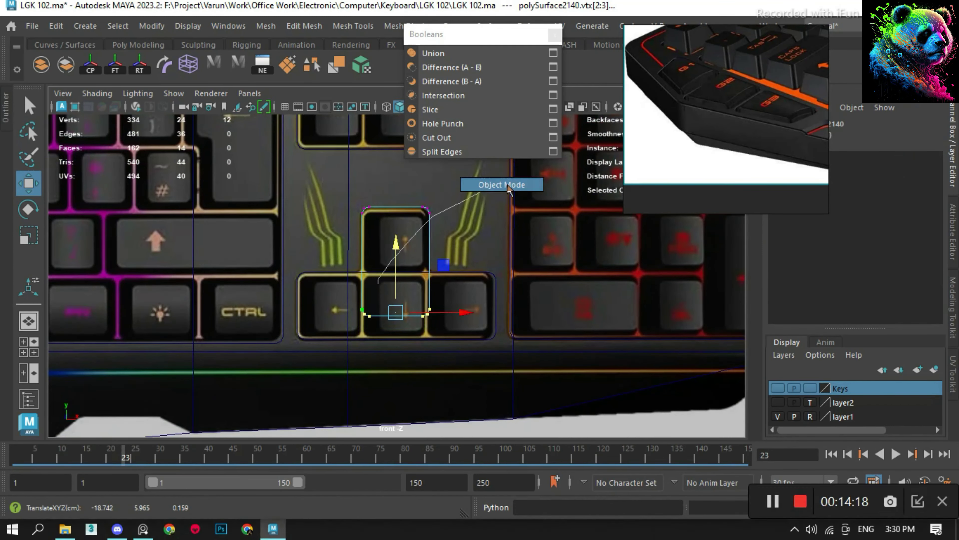
pyautogui.moveTo(507, 189); pyautogui.dragTo(508, 189, button='right')
# - Undo back through the side wall and pCube9 Boolean to the cube selection, then save LGK 102.ma
pyautogui.press('5')
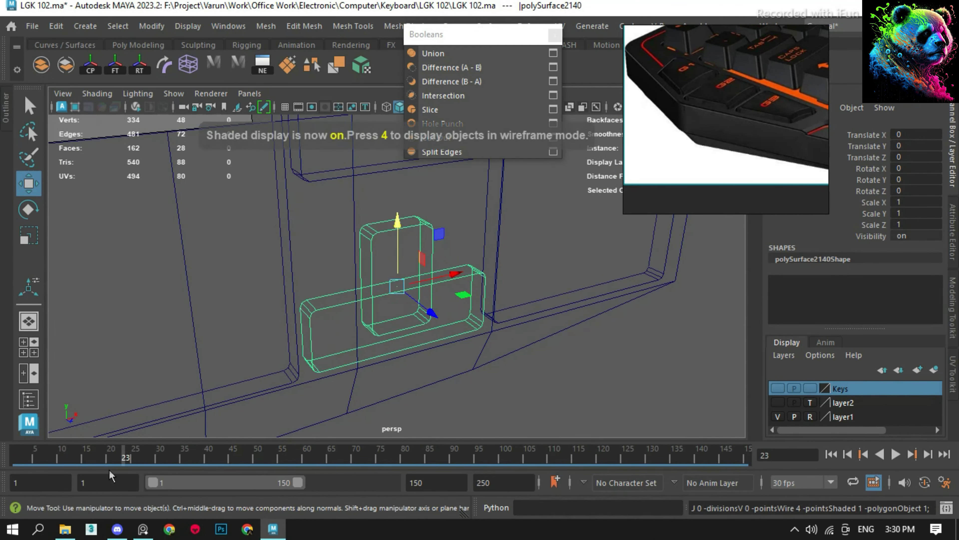
pyautogui.hotkey('ctrl', 'z')
pyautogui.hotkey('ctrl', 'z')
pyautogui.hotkey('ctrl', 'z')
pyautogui.hotkey('ctrl', 'z')
pyautogui.hotkey('ctrl', 'z')
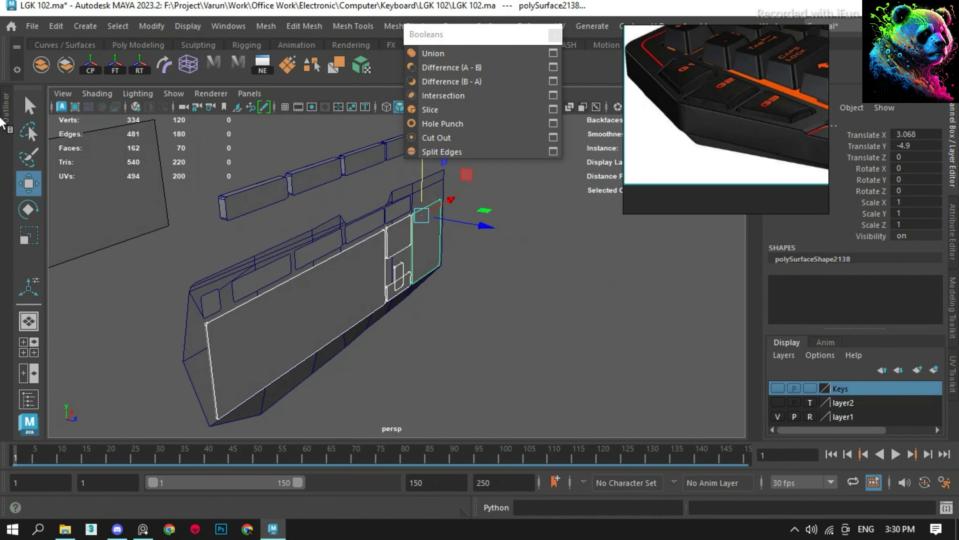
pyautogui.hotkey('ctrl', 'z')
pyautogui.hotkey('ctrl', 'z')
pyautogui.hotkey('ctrl', 'z')
pyautogui.hotkey('ctrl', 'z')
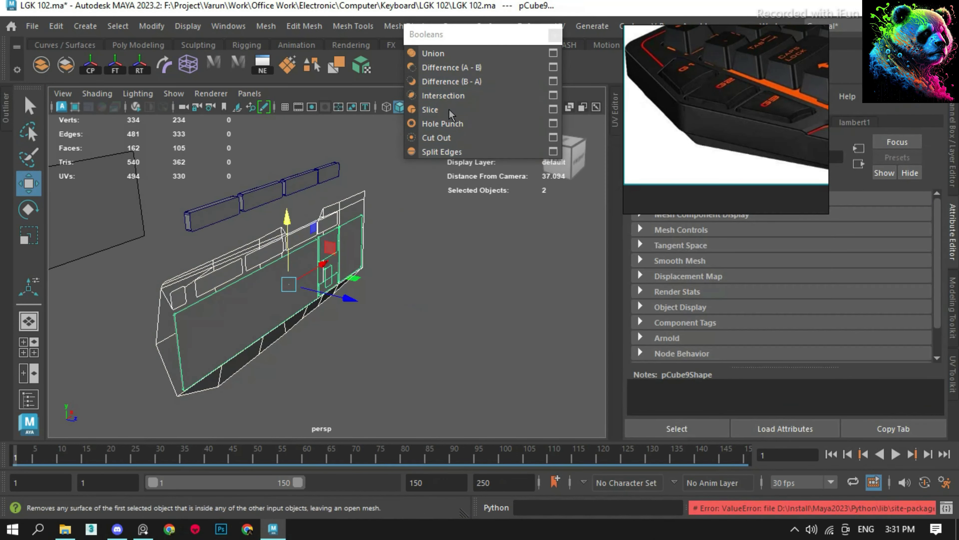
pyautogui.hotkey('ctrl', 'z')
pyautogui.hotkey('ctrl', 'z')
pyautogui.hotkey('ctrl', 'z')
pyautogui.hotkey('ctrl', 'z')
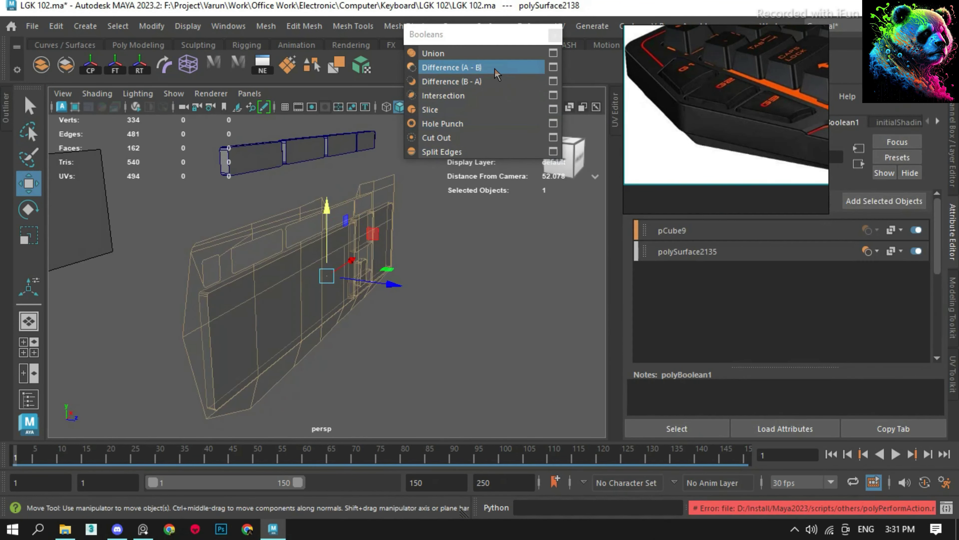
pyautogui.hotkey('ctrl', 'z')
pyautogui.hotkey('ctrl', 'z')
pyautogui.hotkey('ctrl', 'z')
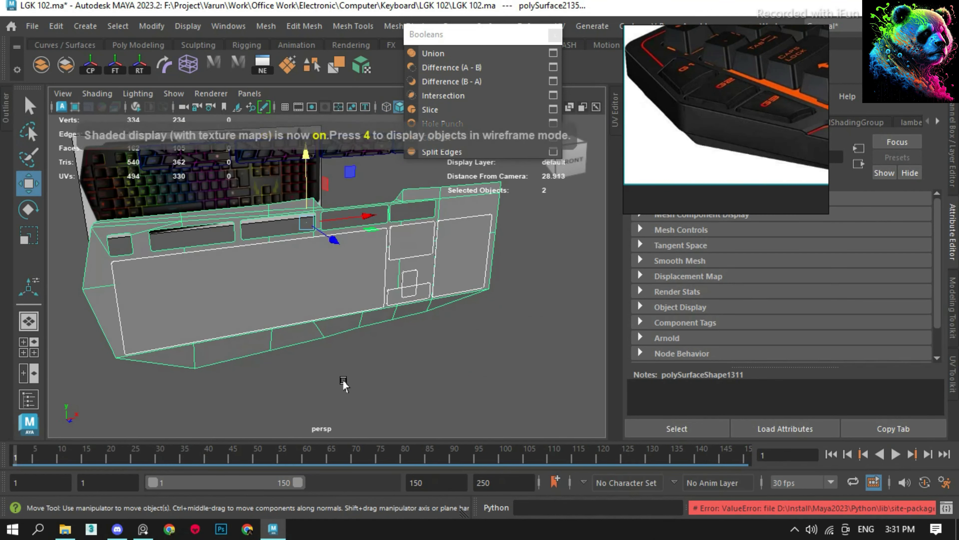
pyautogui.hotkey('ctrl', 'z')
pyautogui.hotkey('ctrl', 'z')
pyautogui.hotkey('ctrl', 'z')
pyautogui.hotkey('ctrl', 'z')
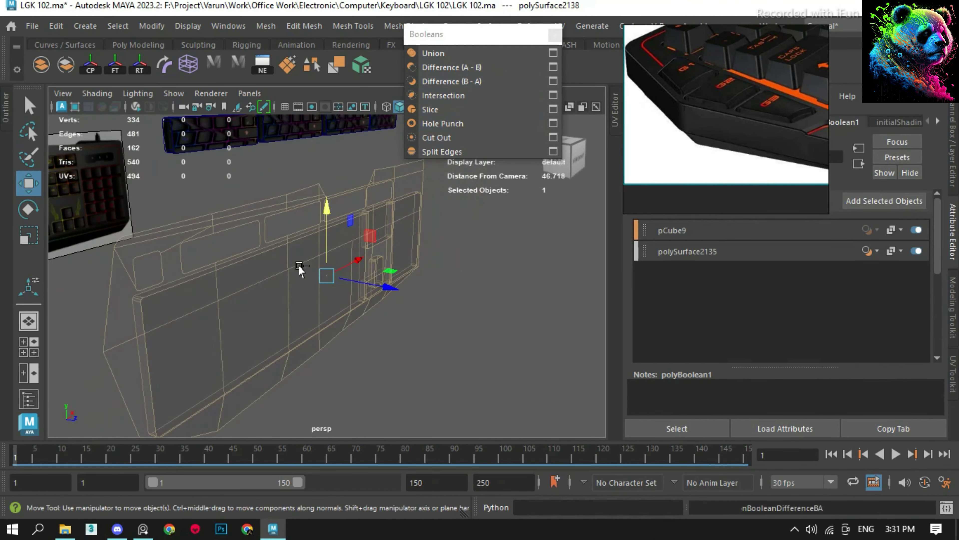
pyautogui.hotkey('ctrl', 'z')
pyautogui.hotkey('ctrl', 'z')
pyautogui.hotkey('ctrl', 'z')
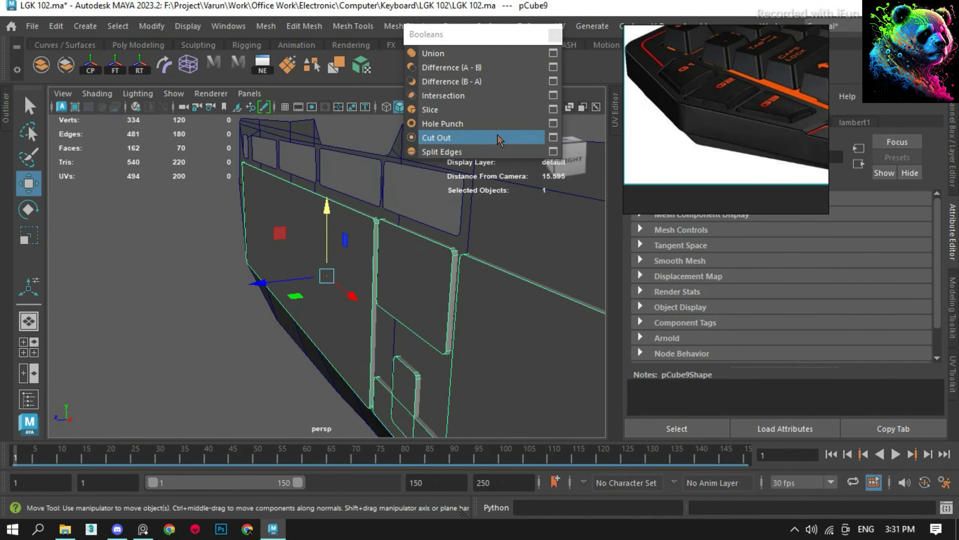
pyautogui.hotkey('ctrl', 'z')
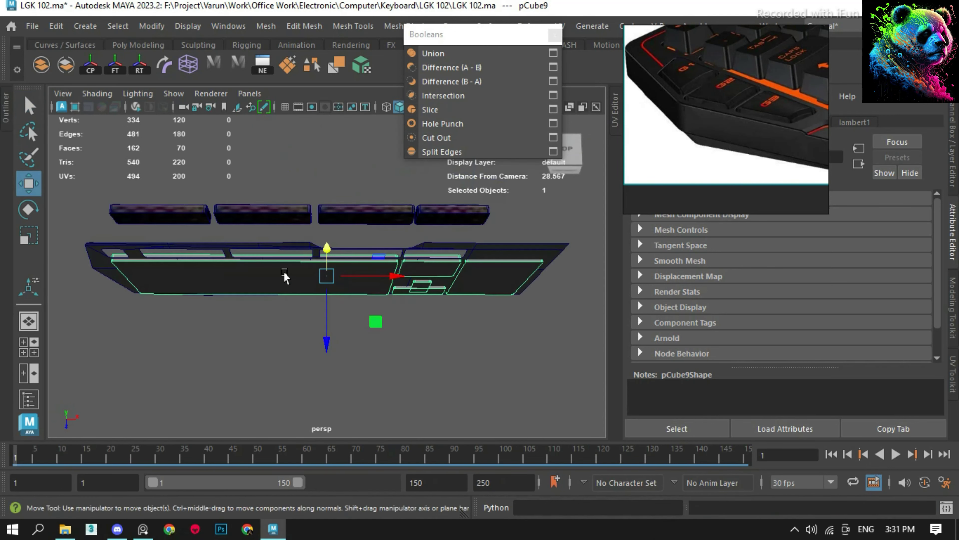
pyautogui.hotkey('ctrl', 'z')
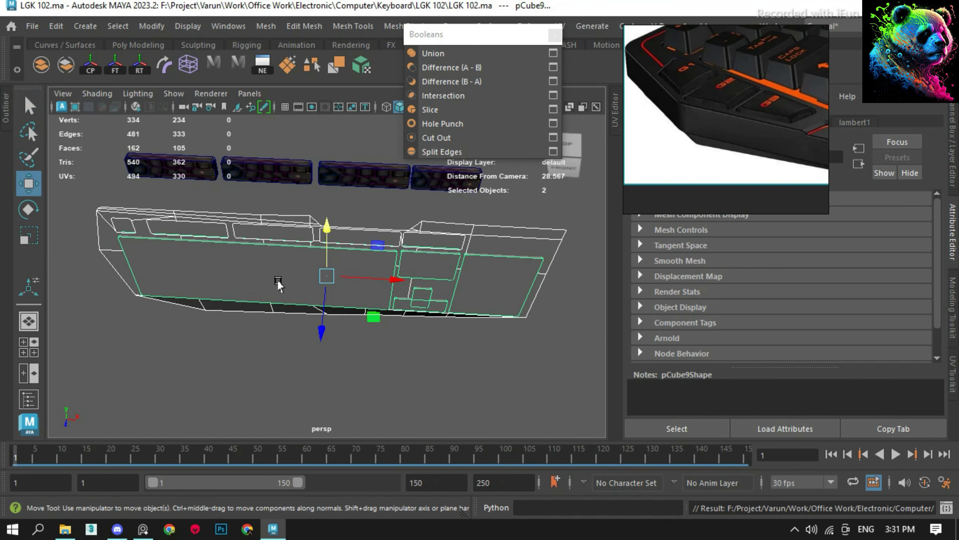
# - Undo the last change and frame the next vertex along the plate's edge
pyautogui.hotkey('ctrl', 'z')
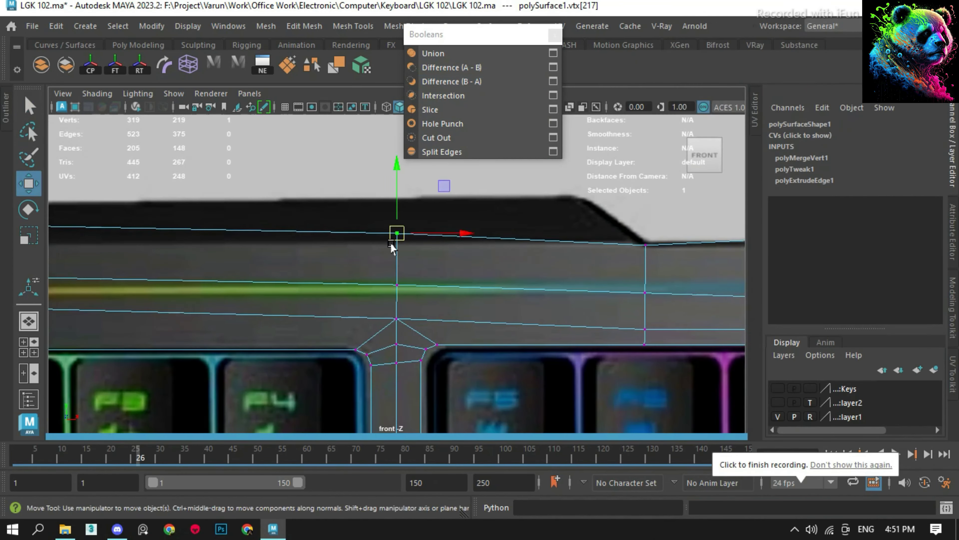
pyautogui.press('Right')
pyautogui.press('f')
pyautogui.scroll(-5, 416, 264)
pyautogui.scroll(3, 425, 300)
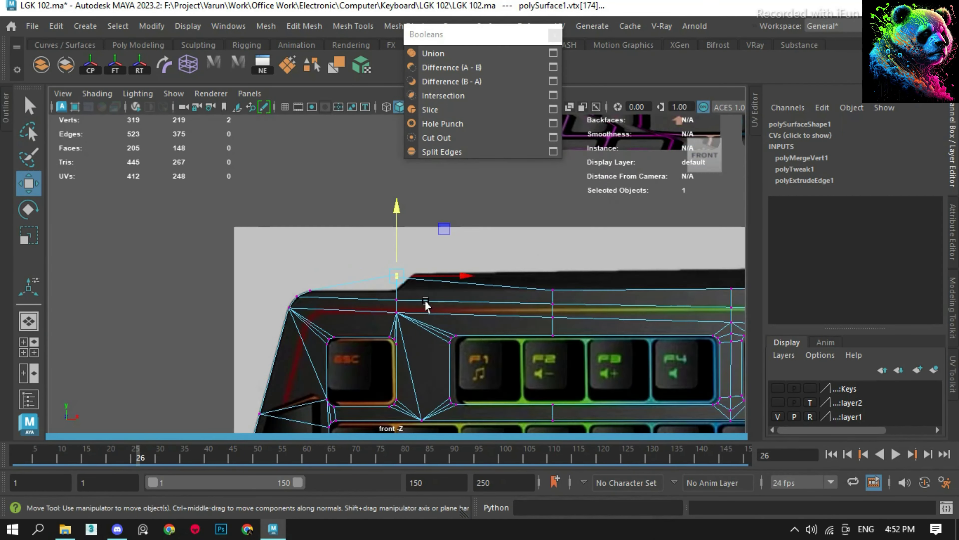
pyautogui.scroll(3, 378, 264)
pyautogui.scroll(-3, 415, 281)
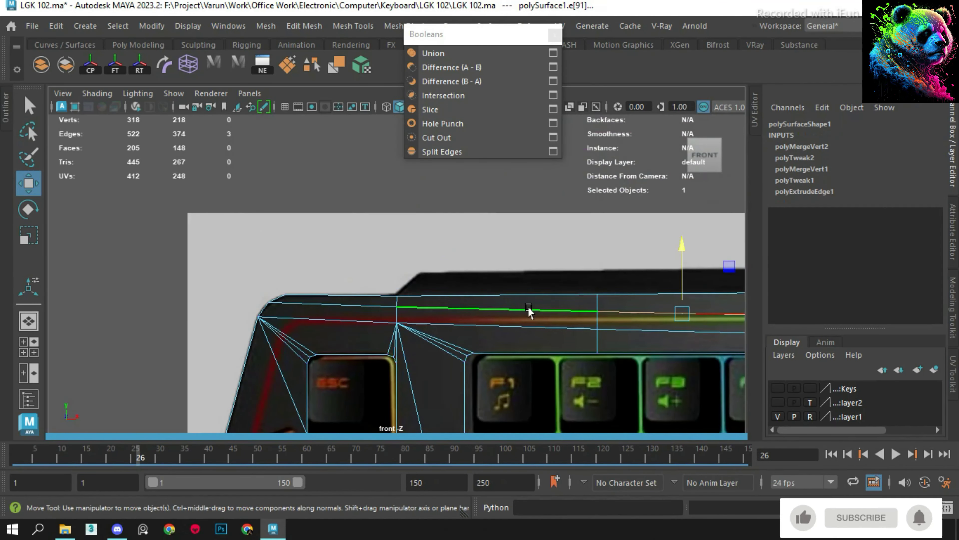
pyautogui.scroll(-2, 415, 280)
pyautogui.scroll(5, 396, 265)
# - Extrude the plate's top edges and frame a vertex on the new edge
pyautogui.hotkey('ctrl', 'F10')
pyautogui.hotkey('ctrl', 'e')
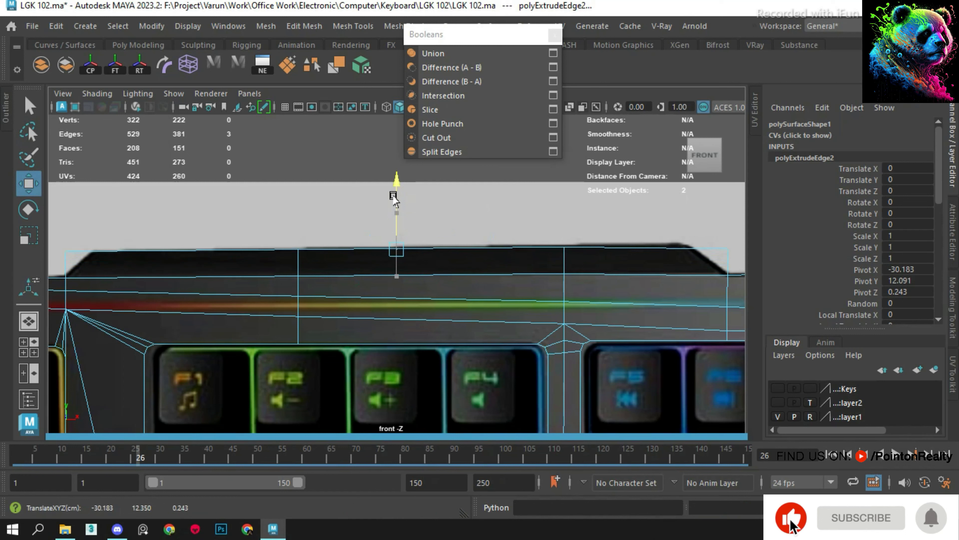
pyautogui.press('F9')
pyautogui.click(563, 248)
pyautogui.press('f')
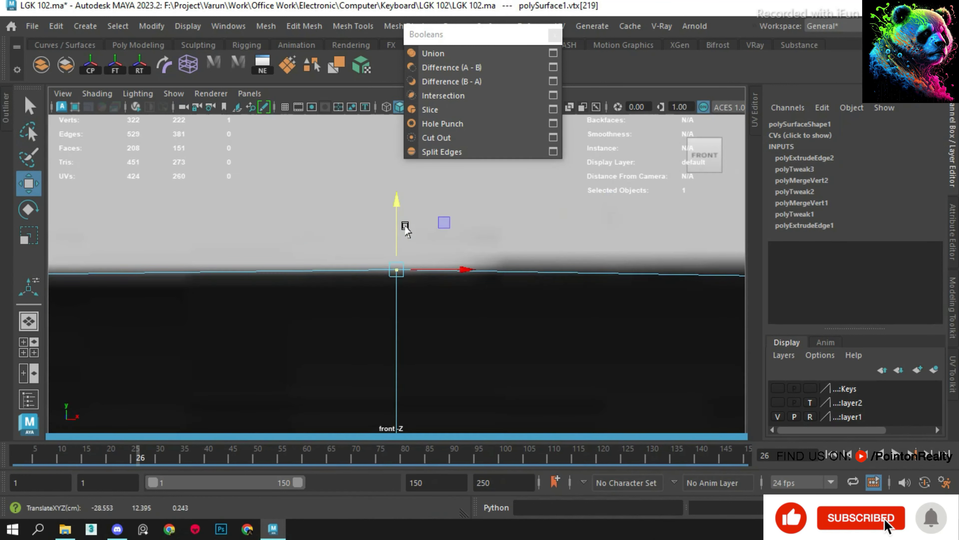
pyautogui.scroll(-3, 422, 274)
pyautogui.scroll(3, 432, 264)
# - Step to the corner vertex, extrude the top edge again and raise it to the reference outline
pyautogui.press('Left')
pyautogui.press('f')
pyautogui.scroll(-3, 378, 272)
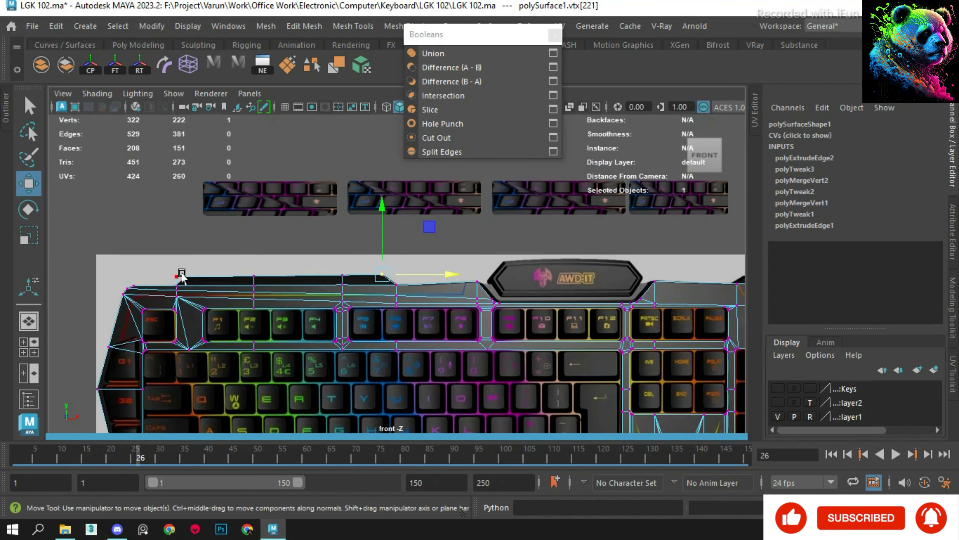
pyautogui.scroll(3, 461, 296)
pyautogui.press('Left')
pyautogui.press('f')
pyautogui.scroll(-3, 506, 283)
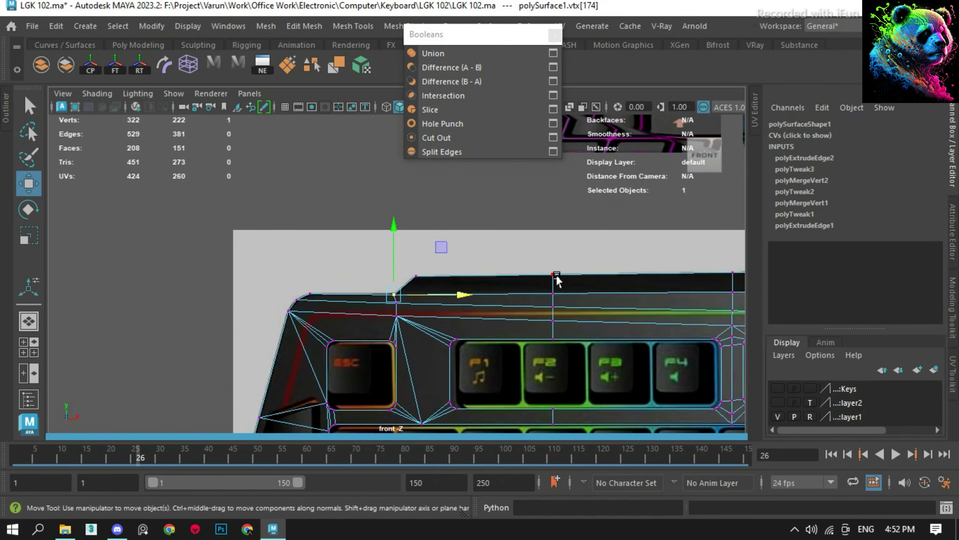
pyautogui.scroll(-2, 506, 283)
pyautogui.scroll(5, 508, 289)
pyautogui.scroll(-3, 508, 291)
pyautogui.scroll(3, 396, 274)
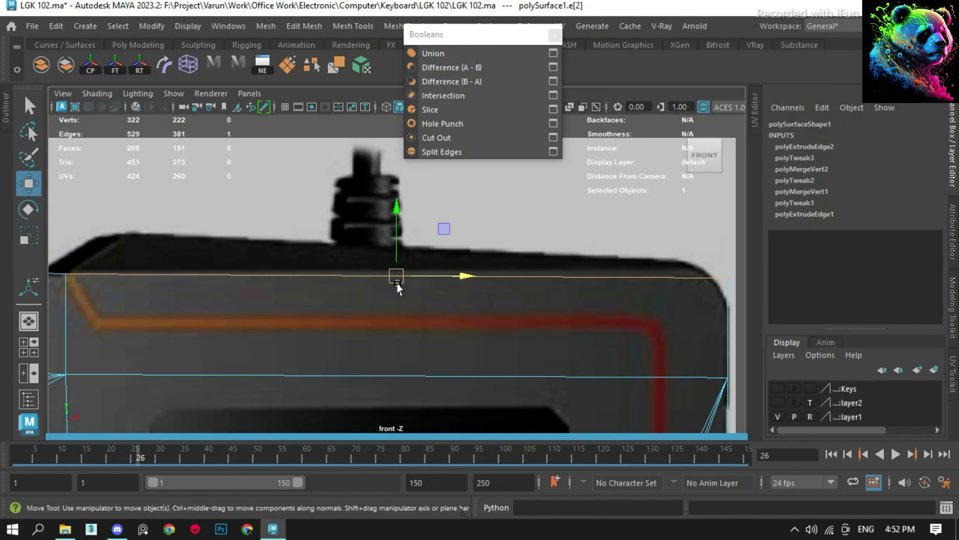
pyautogui.hotkey('ctrl', 'e')
pyautogui.moveTo(396, 274); pyautogui.dragTo(391, 211)
# - Multi-Cut new edges across the plate's top-right corner to start rounding it
pyautogui.press('F9')
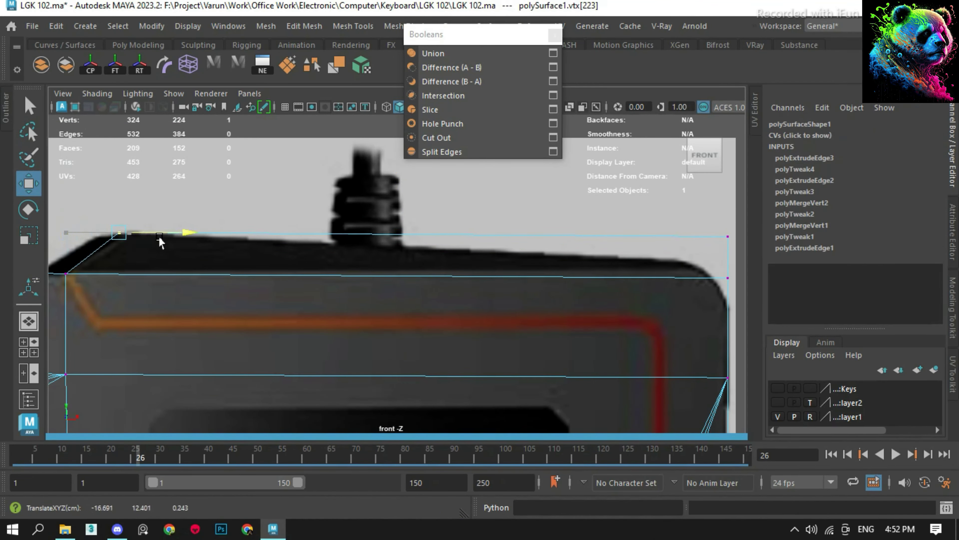
pyautogui.press('f')
pyautogui.scroll(-2, 371, 292)
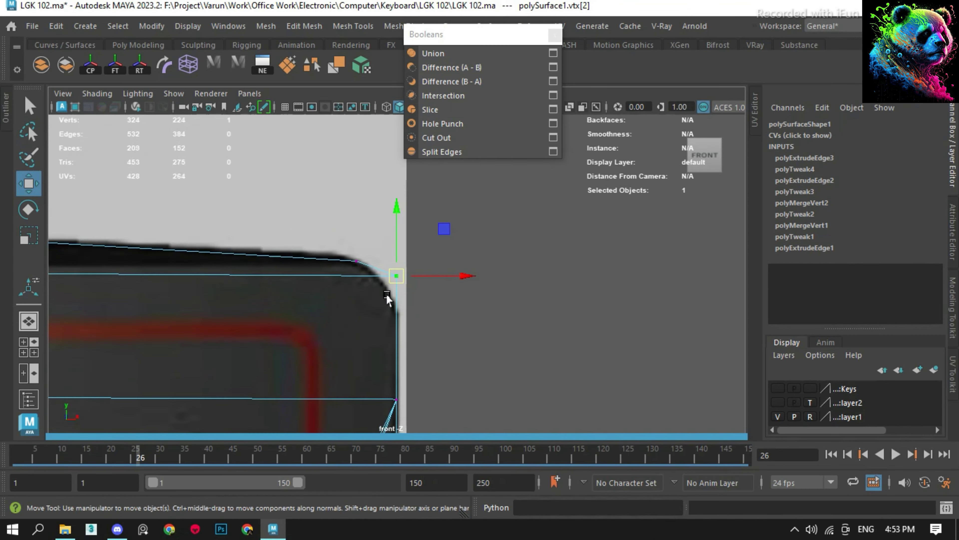
pyautogui.scroll(3, 393, 301)
pyautogui.click(266, 227)
pyautogui.click(396, 333)
pyautogui.press('w')
pyautogui.click(359, 291)
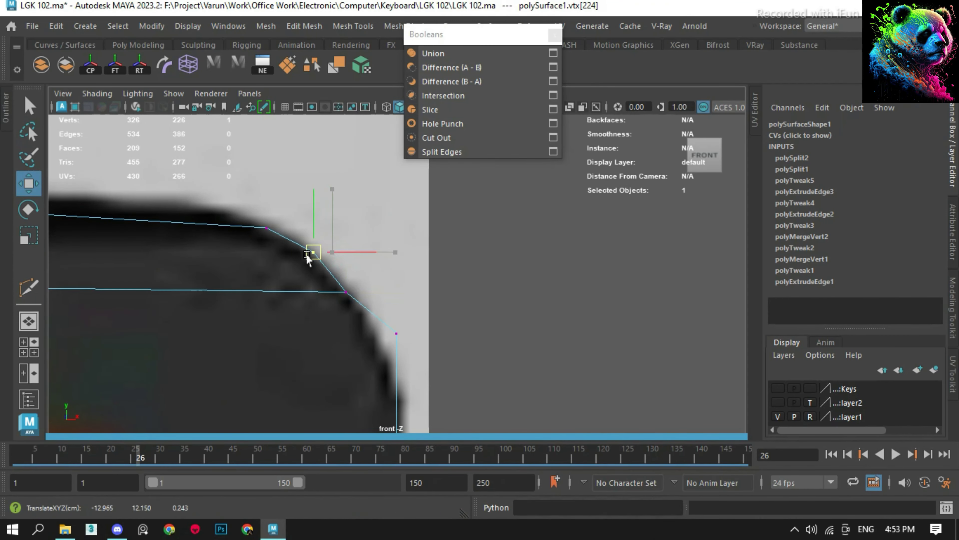
pyautogui.click(397, 334)
# - Connect the upper and lower corner vertices with a new edge fitted to the outline
pyautogui.scroll(1, 396, 334)
pyautogui.scroll(-2, 328, 229)
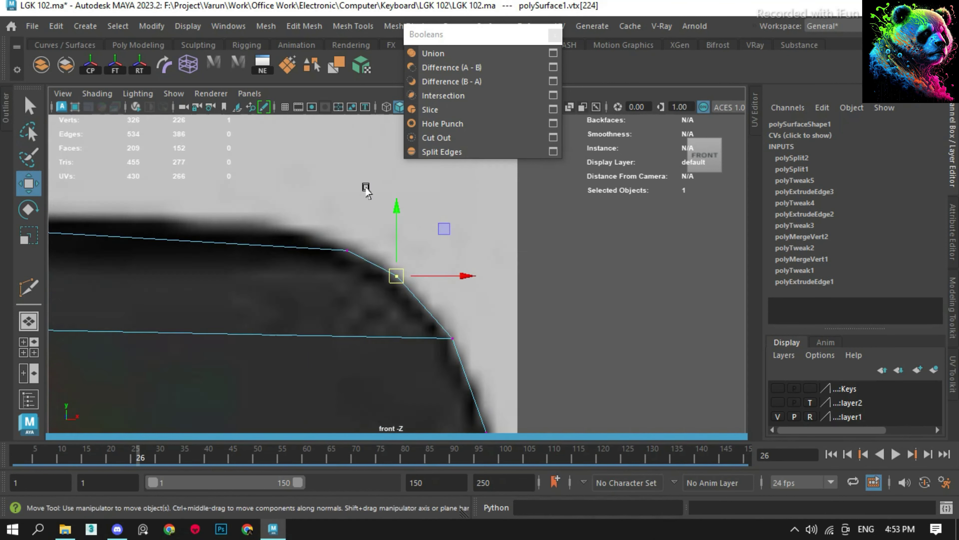
pyautogui.scroll(-1, 364, 188)
pyautogui.click(374, 269)
pyautogui.scroll(2, 368, 268)
pyautogui.scroll(-2, 359, 262)
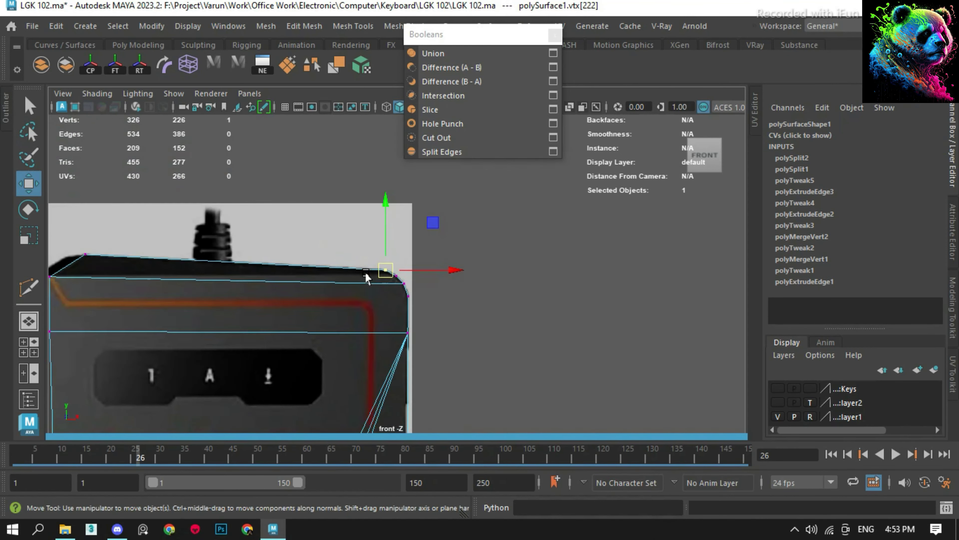
pyautogui.keyDown('shift'); pyautogui.click(370, 289); pyautogui.keyUp('shift')
pyautogui.keyDown('shift'); pyautogui.moveTo(372, 283); pyautogui.dragTo(374, 280, button='right'); pyautogui.keyUp('shift')
# - Move the top-edge vertices to follow the outline, undoing an unneeded edge
pyautogui.click(405, 308)
pyautogui.scroll(-2, 265, 287)
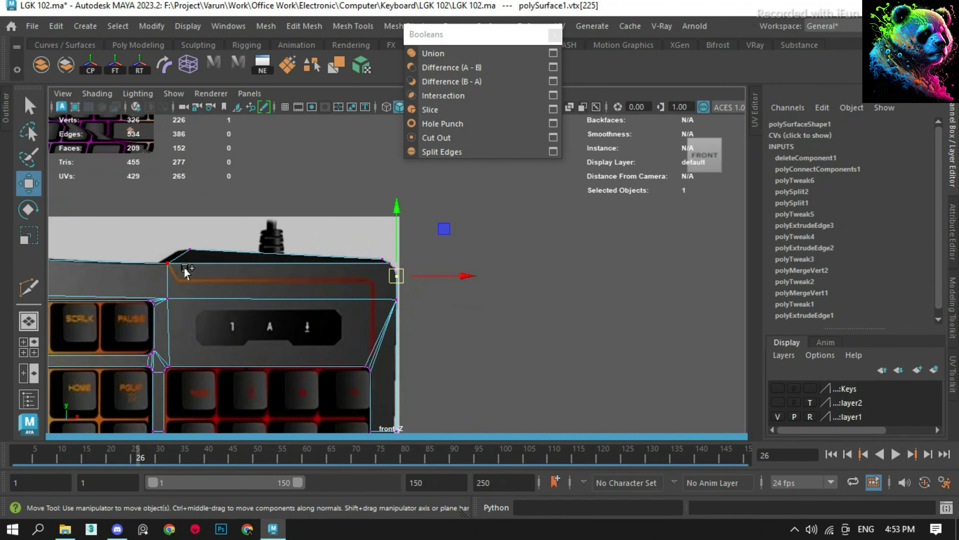
pyautogui.keyDown('shift'); pyautogui.click(184, 272); pyautogui.keyUp('shift')
pyautogui.keyDown('shift'); pyautogui.moveTo(183, 299); pyautogui.dragTo(189, 365, button='right'); pyautogui.keyUp('shift')
pyautogui.scroll(-1, 156, 281)
pyautogui.hotkey('ctrl', 'z')
pyautogui.scroll(-2, 471, 300)
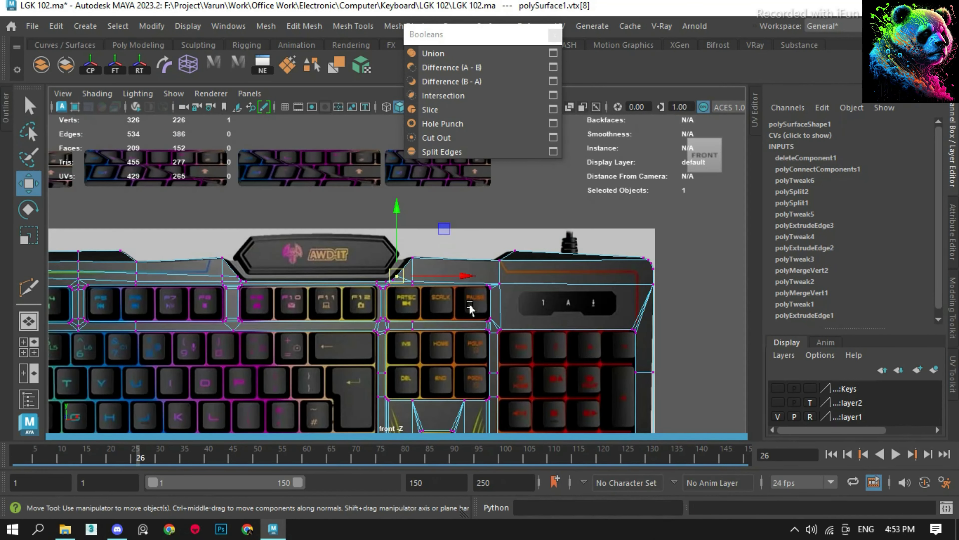
pyautogui.scroll(4, 493, 242)
pyautogui.scroll(2, 428, 293)
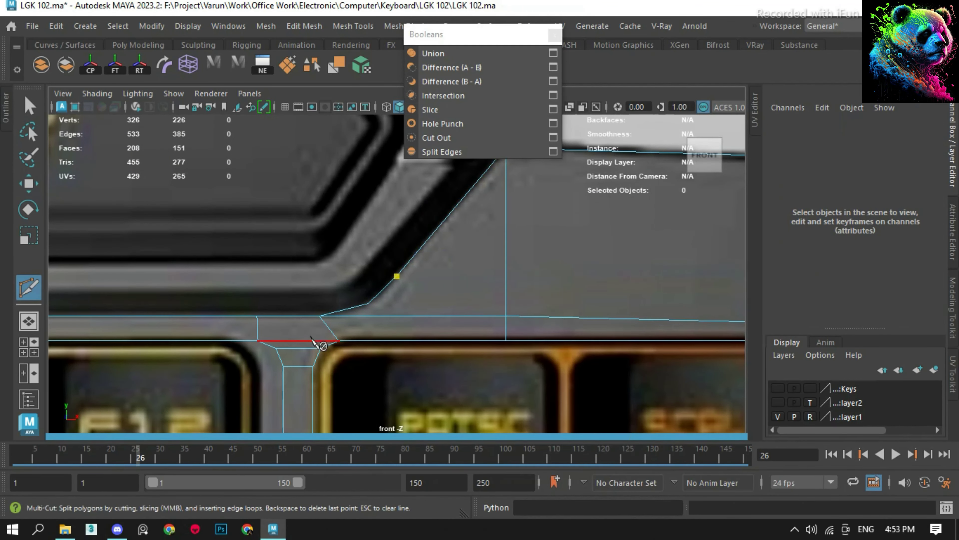
# - Place and commit a cut point on the plate beside the F12 key
pyautogui.click(314, 342)
pyautogui.press('w')
pyautogui.scroll(-5, 314, 342)
pyautogui.keyDown('shift'); pyautogui.moveTo(673, 215); pyautogui.dragTo(96, 266, button='right'); pyautogui.keyUp('shift')
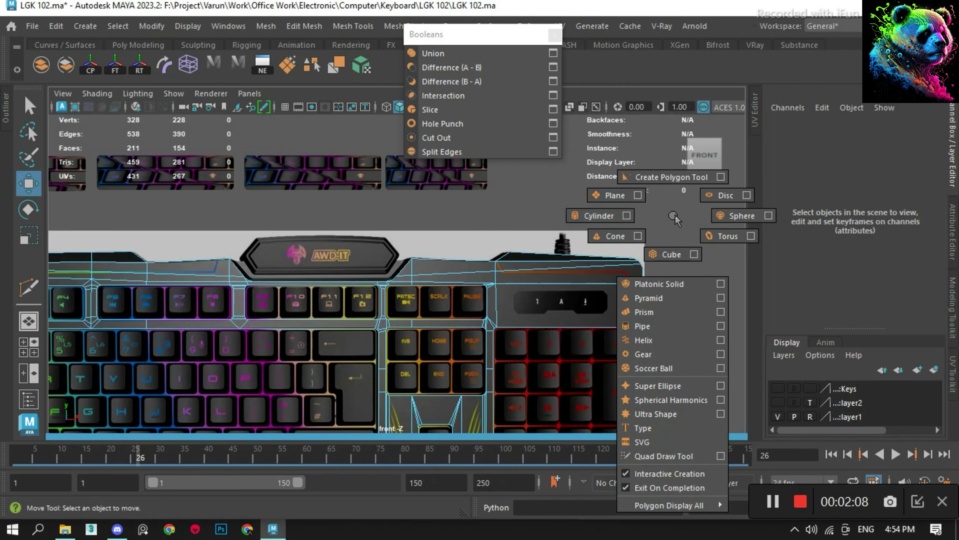
pyautogui.keyDown('shift'); pyautogui.moveTo(673, 215); pyautogui.dragTo(589, 182, button='right'); pyautogui.keyUp('shift')
pyautogui.scroll(5, 372, 321)
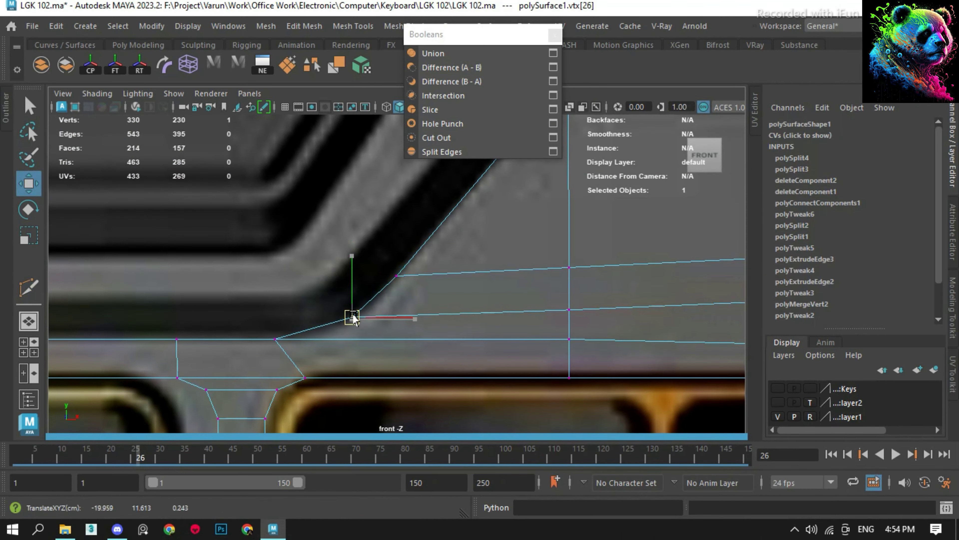
pyautogui.scroll(-5, 357, 324)
# - Select the plate's corner vertex beside the AWD-IT logo
pyautogui.press('F8')
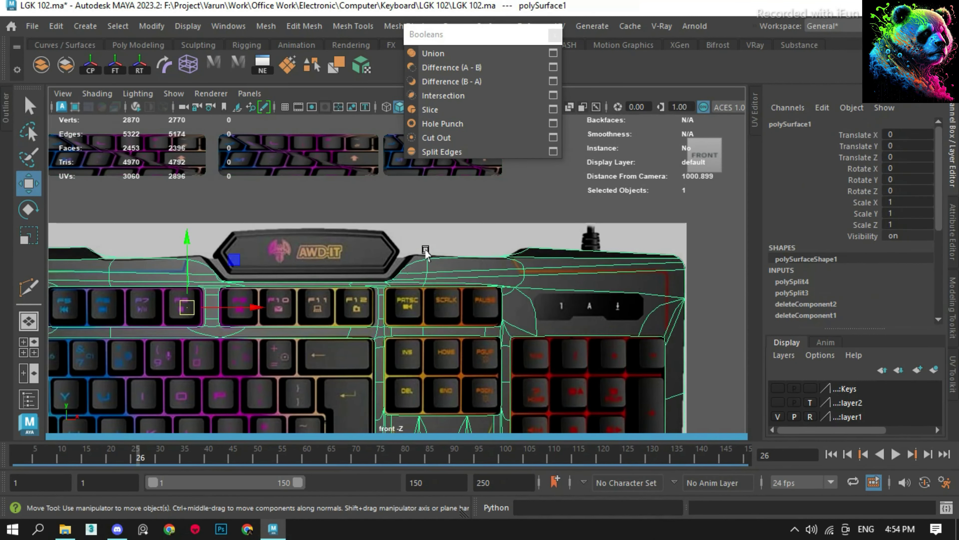
pyautogui.scroll(-3, 434, 237)
pyautogui.press('F8')
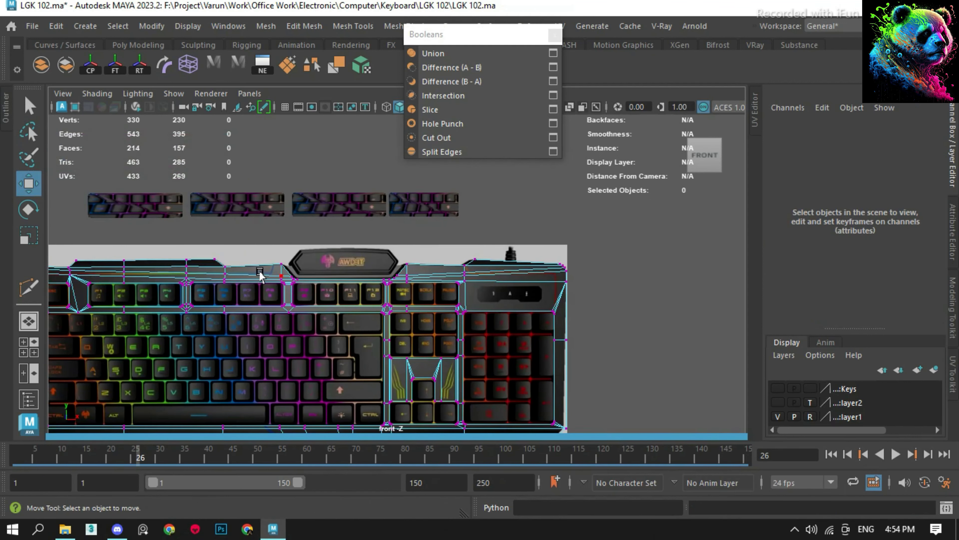
pyautogui.click(396, 275)
pyautogui.scroll(5, 393, 287)
pyautogui.scroll(3, 399, 297)
pyautogui.scroll(-3, 400, 295)
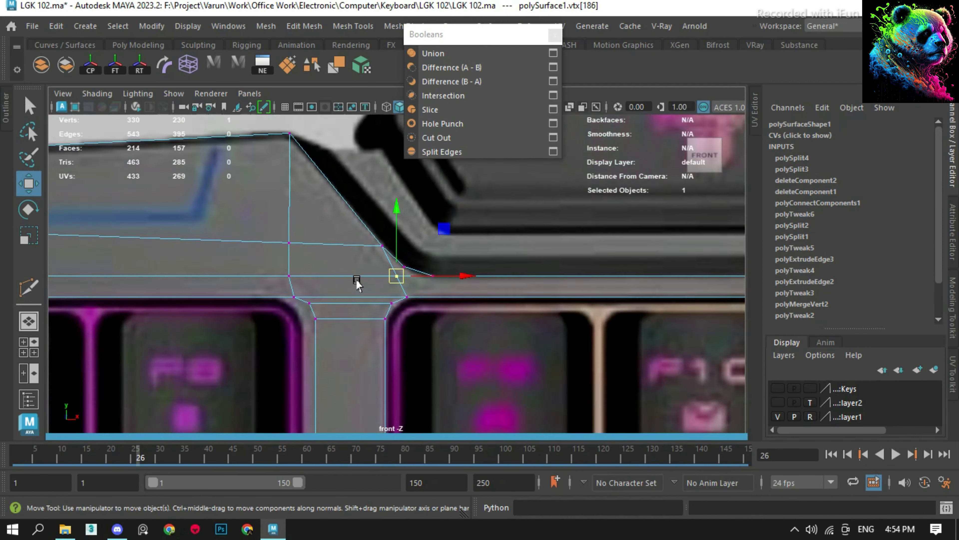
pyautogui.scroll(3, 415, 265)
# - Cut a new edge from the plate's upper edge to its lower edge, then save LGK 102.ma
pyautogui.press('F8')
pyautogui.keyDown('shift'); pyautogui.moveTo(445, 281); pyautogui.dragTo(400, 257, button='right'); pyautogui.keyUp('shift')
pyautogui.click(499, 276)
pyautogui.click(512, 334)
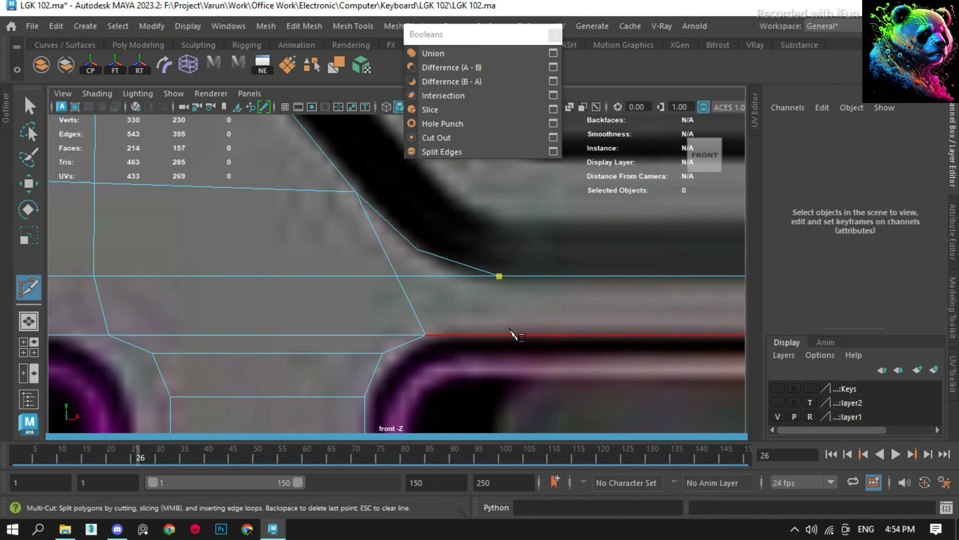
pyautogui.press('w')
pyautogui.hotkey('ctrl', 's')
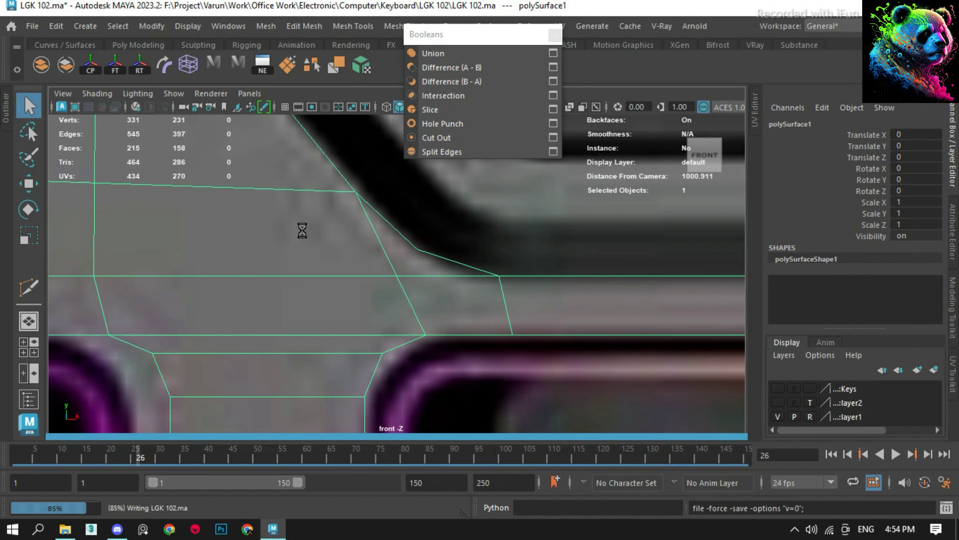
pyautogui.scroll(-5, 302, 231)
pyautogui.moveTo(302, 235)
pyautogui.keyDown('alt'); pyautogui.mouseDown()
pyautogui.moveTo(268, 250)
pyautogui.moveTo(321, 369)
pyautogui.mouseUp(); pyautogui.keyUp('alt')
# - Frame the keyboard and orbit in to a side keycap's faces
pyautogui.scroll(5, 307, 331)
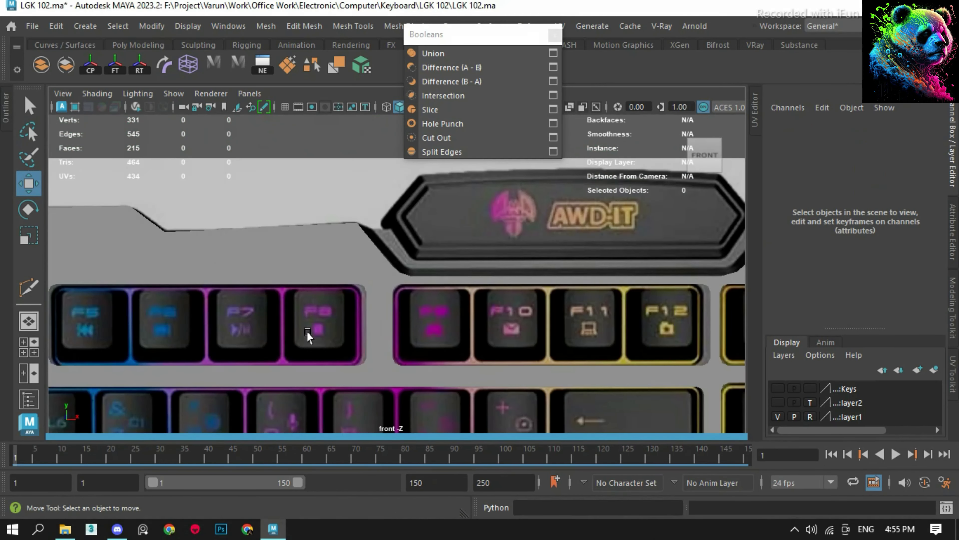
pyautogui.click(307, 332)
pyautogui.press('f')
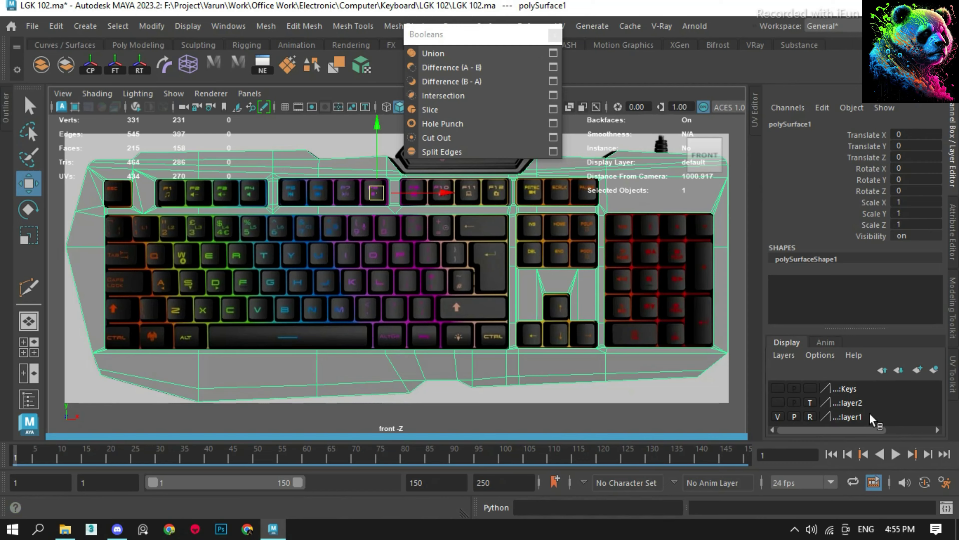
pyautogui.keyDown('alt'); pyautogui.moveTo(214, 223); pyautogui.dragTo(321, 299); pyautogui.keyUp('alt')
pyautogui.click(257, 340)
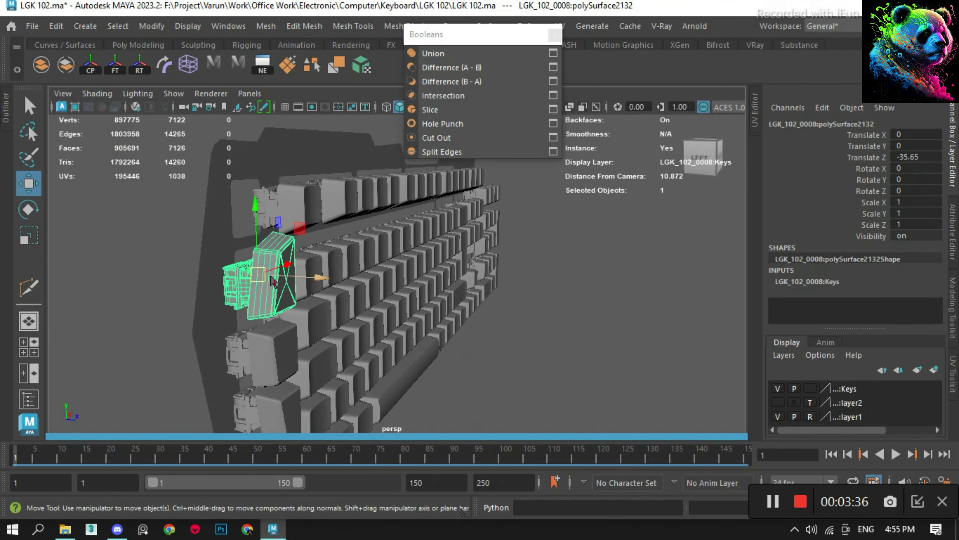
pyautogui.scroll(5, 259, 289)
pyautogui.keyDown('alt'); pyautogui.moveTo(260, 289); pyautogui.dragTo(340, 264); pyautogui.keyUp('alt')
pyautogui.scroll(3, 416, 246)
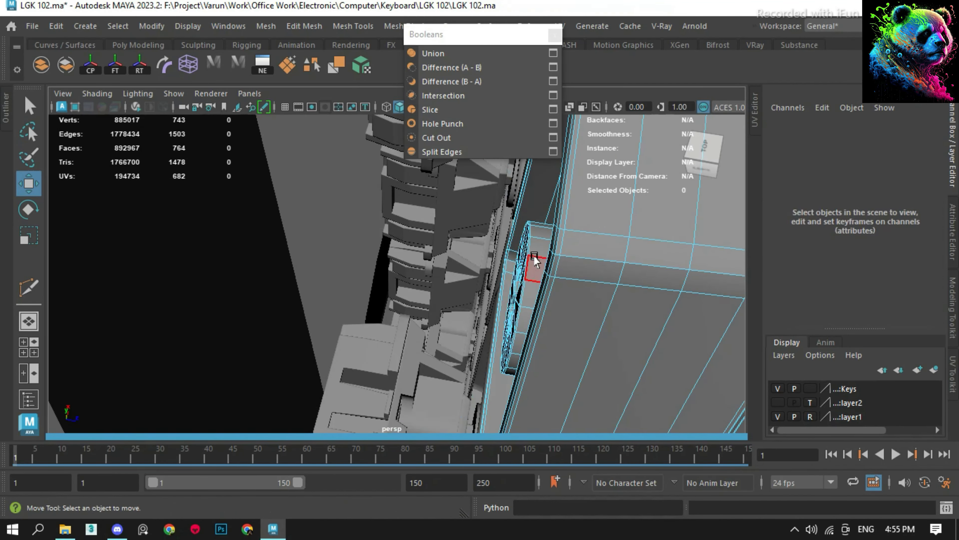
# - Select the side keycap's stem and inner faces for removal
pyautogui.click(598, 238)
pyautogui.scroll(-5, 598, 238)
pyautogui.click(429, 321)
pyautogui.scroll(5, 346, 268)
pyautogui.click(321, 257)
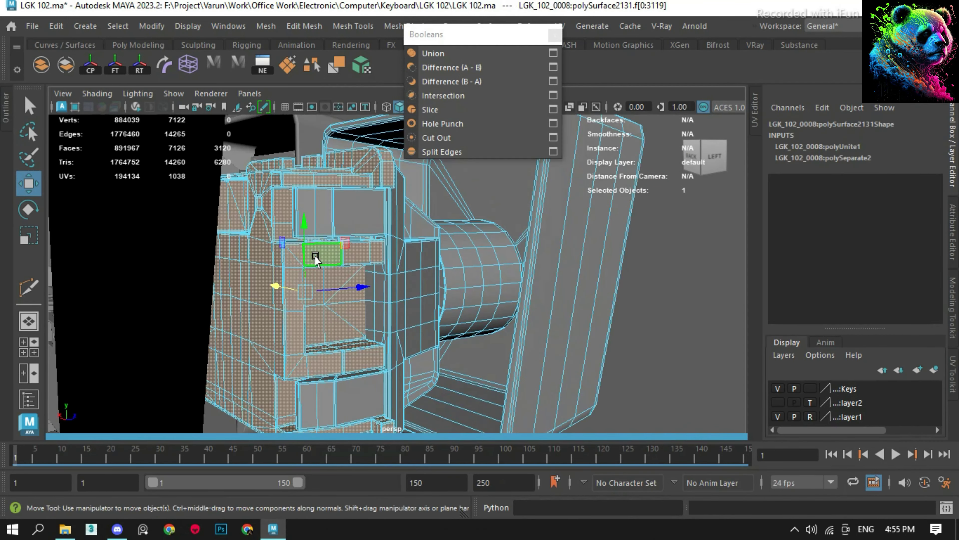
pyautogui.moveTo(321, 257)
pyautogui.keyDown('alt'); pyautogui.mouseDown()
pyautogui.moveTo(382, 293)
pyautogui.moveTo(340, 264)
pyautogui.moveTo(378, 246)
pyautogui.mouseUp(); pyautogui.keyUp('alt')
# - Select the three side-column keycaps, then save LGK 102.ma
pyautogui.click(434, 272)
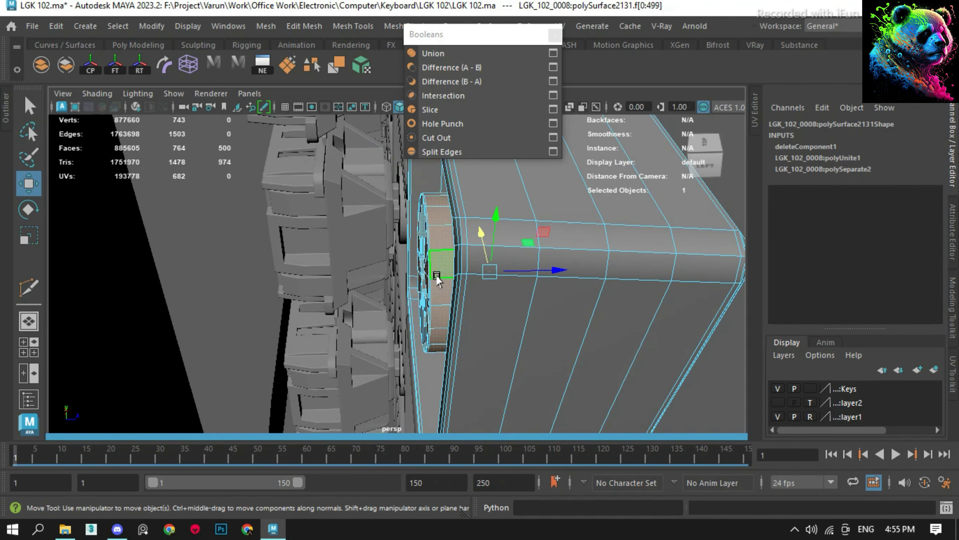
pyautogui.moveTo(434, 272)
pyautogui.keyDown('alt'); pyautogui.mouseDown()
pyautogui.moveTo(555, 282)
pyautogui.moveTo(378, 264)
pyautogui.mouseUp(); pyautogui.keyUp('alt')
pyautogui.keyDown('shift'); pyautogui.click(374, 334); pyautogui.keyUp('shift')
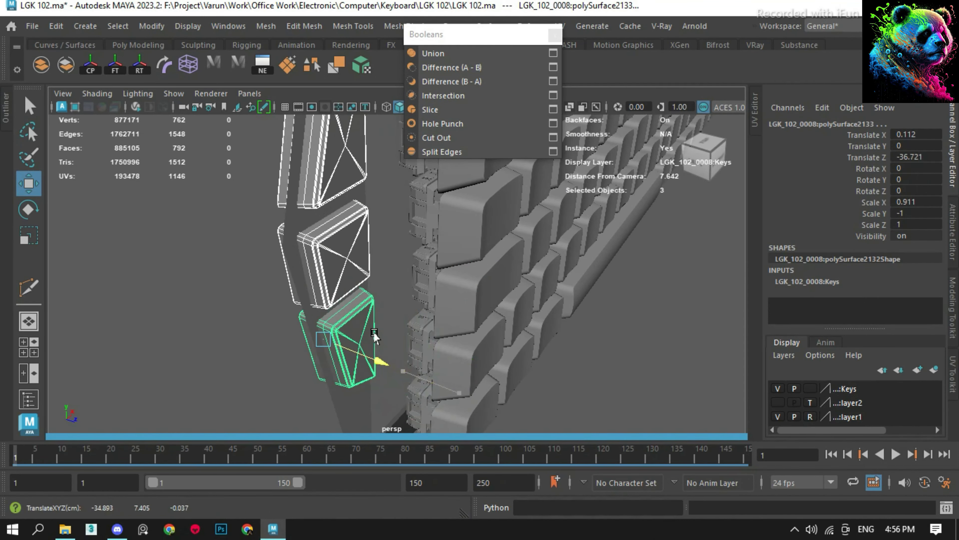
pyautogui.keyDown('alt'); pyautogui.moveTo(372, 330); pyautogui.dragTo(296, 287); pyautogui.keyUp('alt')
pyautogui.press('q')
pyautogui.click(297, 287)
pyautogui.hotkey('ctrl', 's')
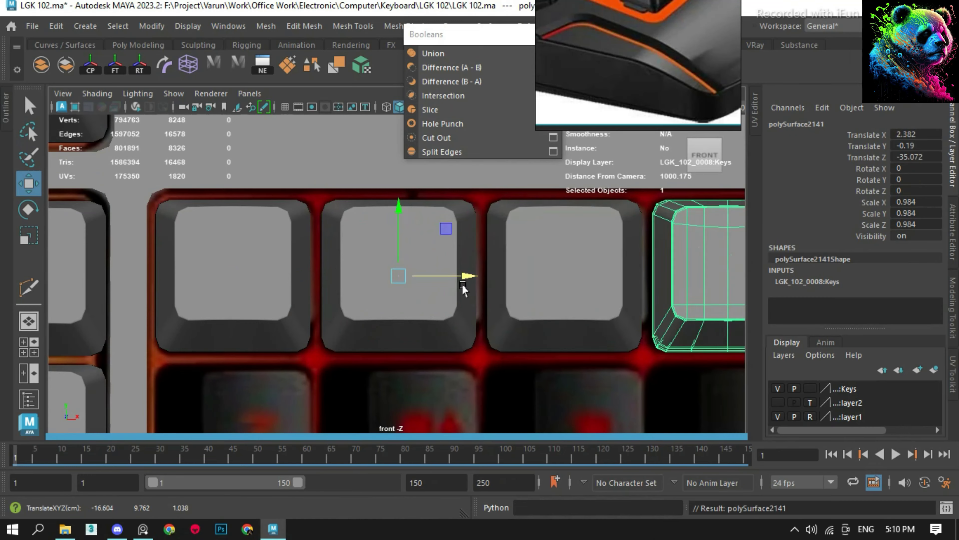
# - Duplicate the numpad's top-row keycaps down into the next row
pyautogui.keyDown('alt'); pyautogui.moveTo(462, 289); pyautogui.dragTo(239, 277, button='middle'); pyautogui.keyUp('alt')
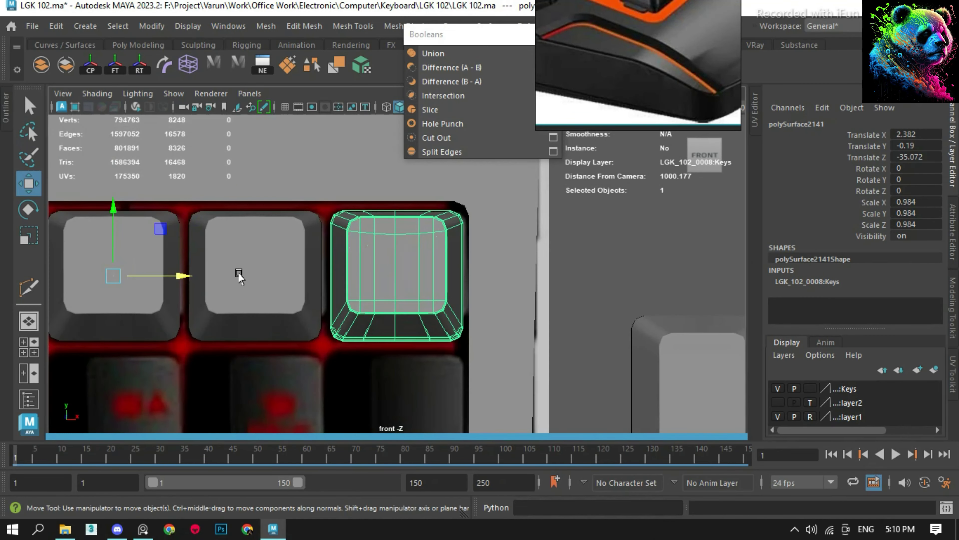
pyautogui.scroll(-5, 191, 279)
pyautogui.scroll(3, 291, 304)
pyautogui.moveTo(445, 227); pyautogui.dragTo(349, 336)
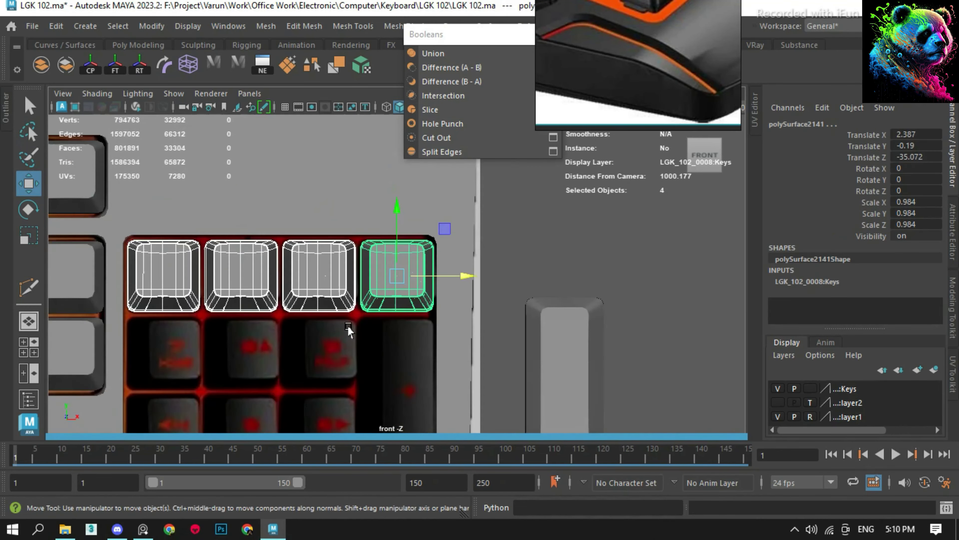
pyautogui.hotkey('ctrl', 'd')
pyautogui.moveTo(420, 265); pyautogui.dragTo(244, 292)
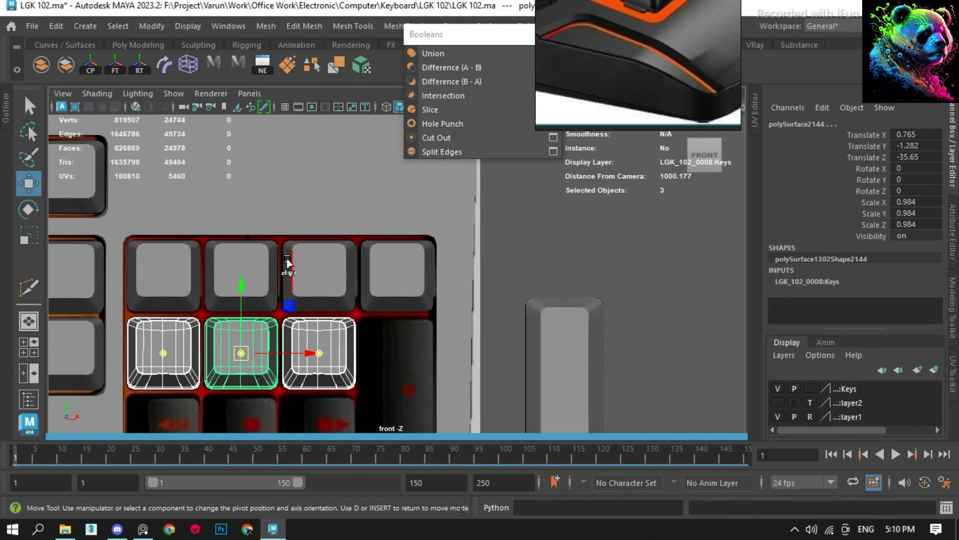
# - Duplicate the new row of three keycaps down into the following row
pyautogui.scroll(-2, 287, 261)
pyautogui.keyDown('alt'); pyautogui.moveTo(287, 261); pyautogui.dragTo(392, 199, button='middle'); pyautogui.keyUp('alt')
pyautogui.hotkey('ctrl', 'd')
pyautogui.moveTo(391, 199); pyautogui.dragTo(391, 272)
pyautogui.scroll(5, 391, 272)
pyautogui.scroll(-2, 384, 331)
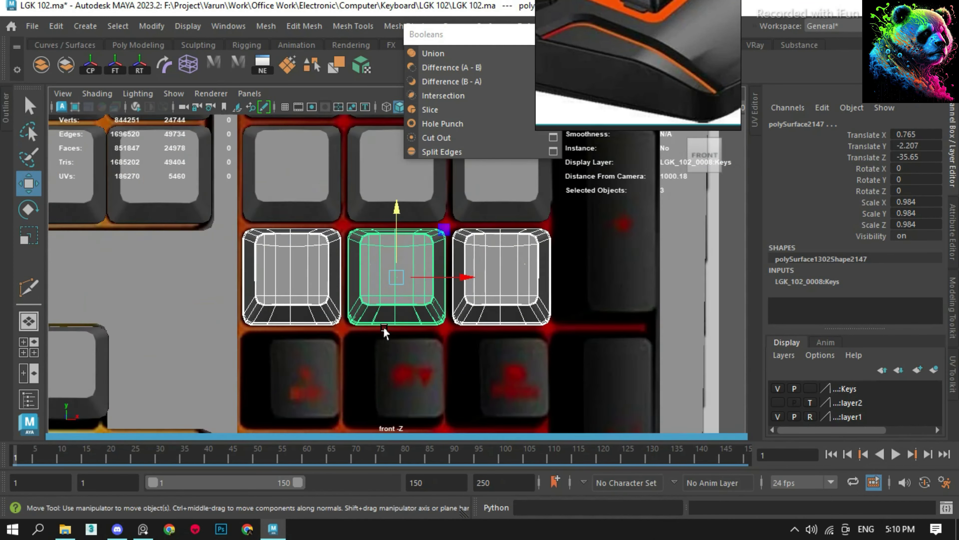
pyautogui.keyDown('alt'); pyautogui.moveTo(384, 331); pyautogui.dragTo(396, 349, button='middle'); pyautogui.keyUp('alt')
pyautogui.scroll(3, 396, 349)
# - Frame the wide bottom numpad keycap and select the vertices on its right end
pyautogui.click(573, 300)
pyautogui.keyDown('alt'); pyautogui.moveTo(574, 299); pyautogui.dragTo(406, 300, button='middle'); pyautogui.keyUp('alt')
pyautogui.scroll(-2, 353, 303)
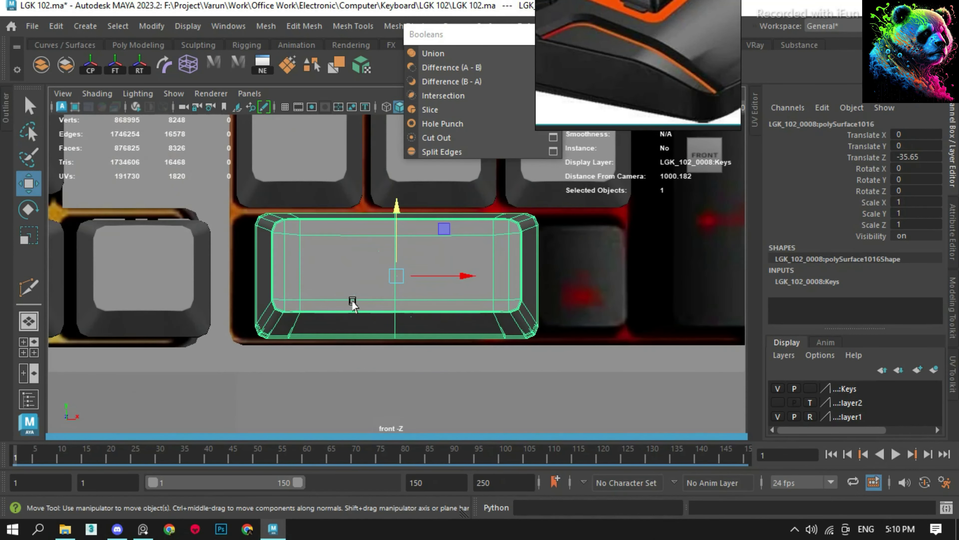
pyautogui.hotkey('alt', 'x')
pyautogui.press('F9')
pyautogui.scroll(3, 416, 380)
pyautogui.moveTo(547, 170); pyautogui.dragTo(415, 379)
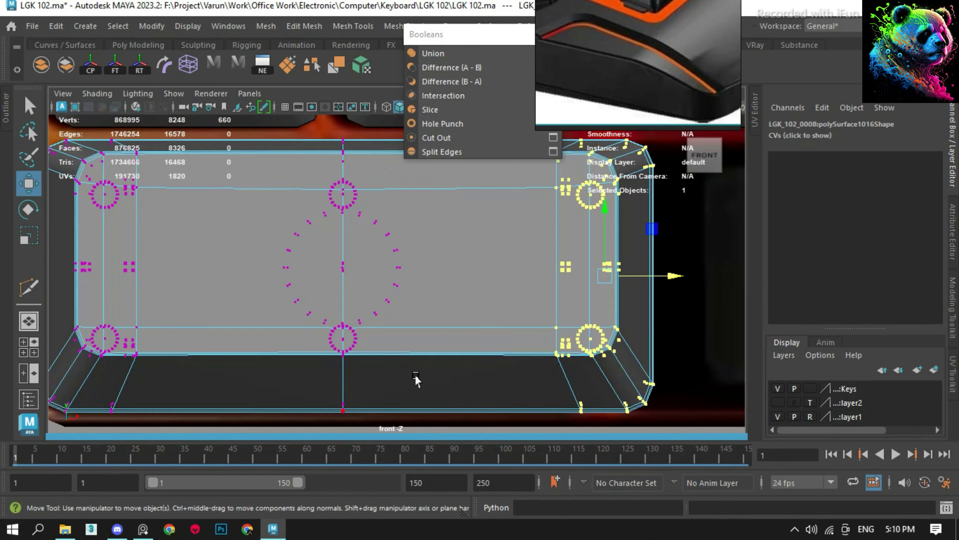
pyautogui.scroll(-3, 446, 284)
pyautogui.press('F8')
pyautogui.scroll(-3, 421, 288)
# - Undo the vertex edits and nudge the tall numpad keycap slightly down into its slot
pyautogui.click(393, 280)
pyautogui.scroll(2, 396, 278)
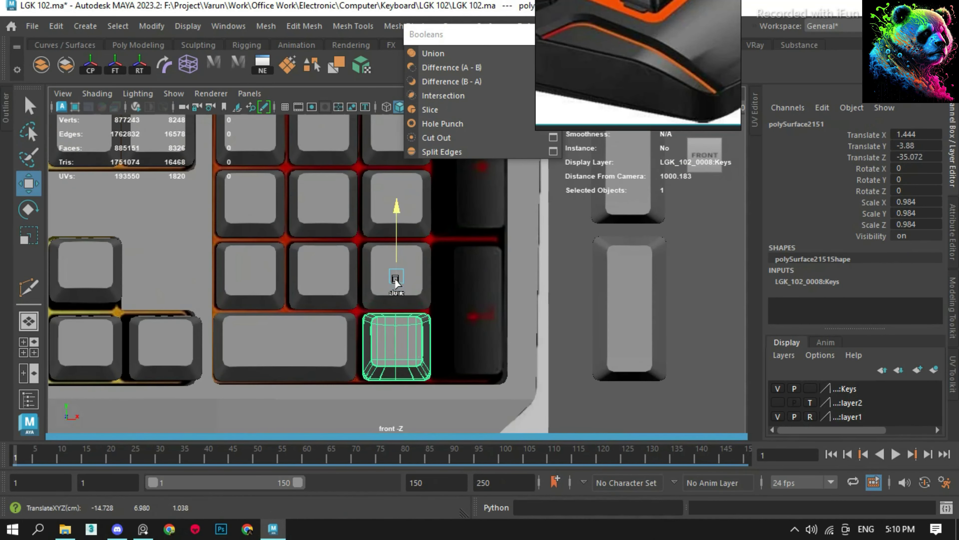
pyautogui.scroll(2, 397, 279)
pyautogui.hotkey('ctrl', 'z')
pyautogui.hotkey('ctrl', 'z')
pyautogui.hotkey('ctrl', 'z')
pyautogui.hotkey('ctrl', 'z')
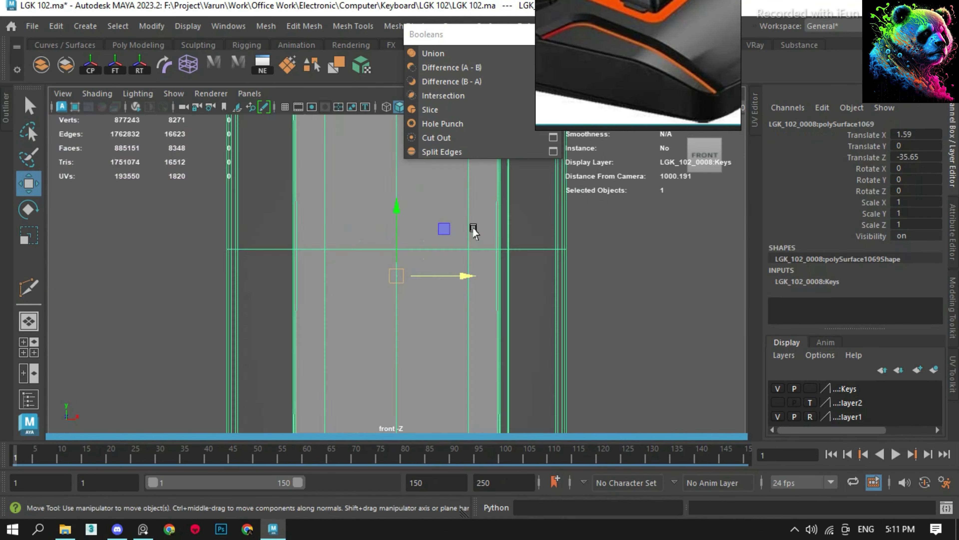
pyautogui.hotkey('ctrl', 'z')
pyautogui.hotkey('ctrl', 'z')
pyautogui.scroll(5, 393, 279)
pyautogui.moveTo(393, 221); pyautogui.dragTo(392, 226)
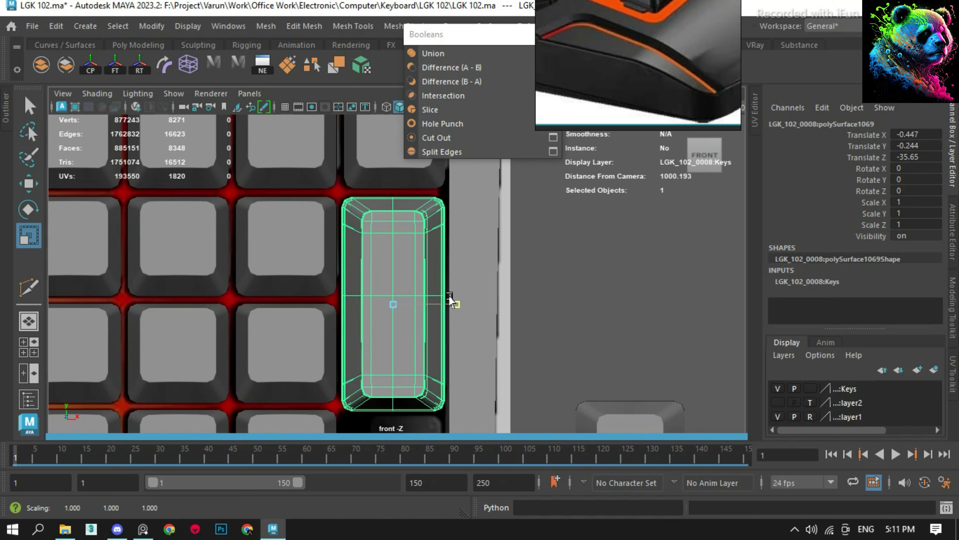
# - Try copying the tall keycap down below it, then undo the extra copy
pyautogui.press('w')
pyautogui.scroll(-3, 385, 220)
pyautogui.keyDown('shift'); pyautogui.moveTo(396, 178); pyautogui.dragTo(394, 282); pyautogui.keyUp('shift')
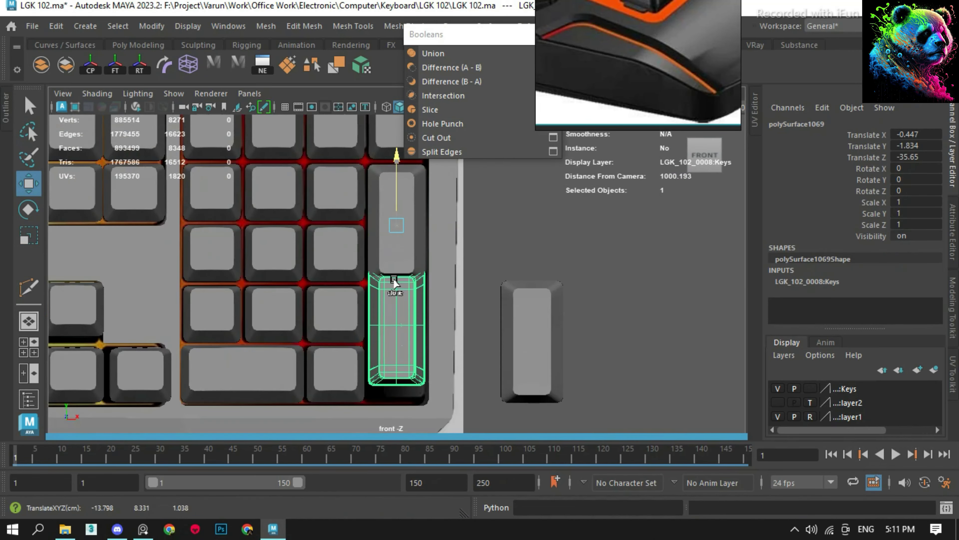
pyautogui.hotkey('ctrl', 'z')
pyautogui.hotkey('ctrl', 'z')
pyautogui.hotkey('ctrl', 'z')
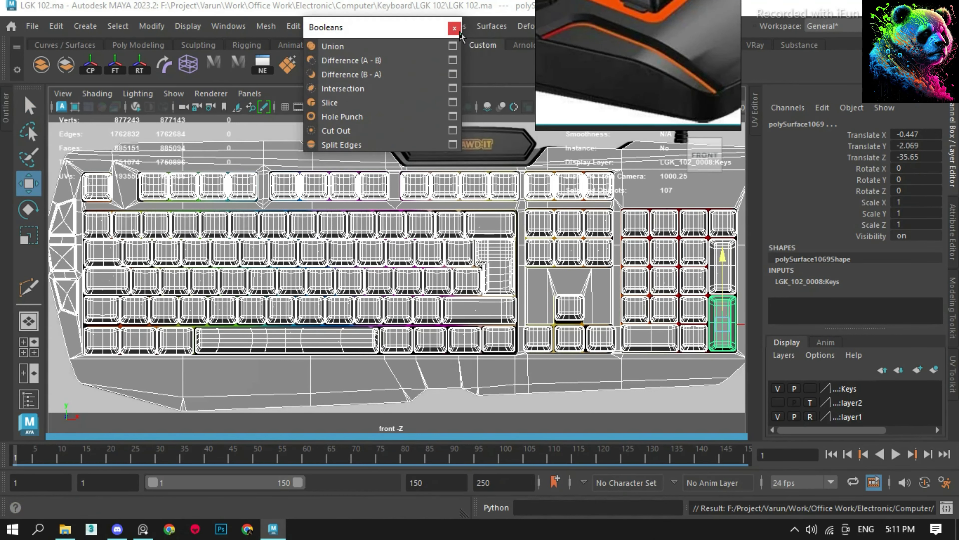
# - Select the keyboard base and marquee-select the vertices along its side
pyautogui.click(582, 264)
pyautogui.moveTo(589, 257)
pyautogui.keyDown('alt'); pyautogui.mouseDown()
pyautogui.moveTo(572, 273)
pyautogui.moveTo(217, 260)
pyautogui.moveTo(353, 317)
pyautogui.moveTo(456, 326)
pyautogui.mouseUp(); pyautogui.keyUp('alt')
pyautogui.press('e')
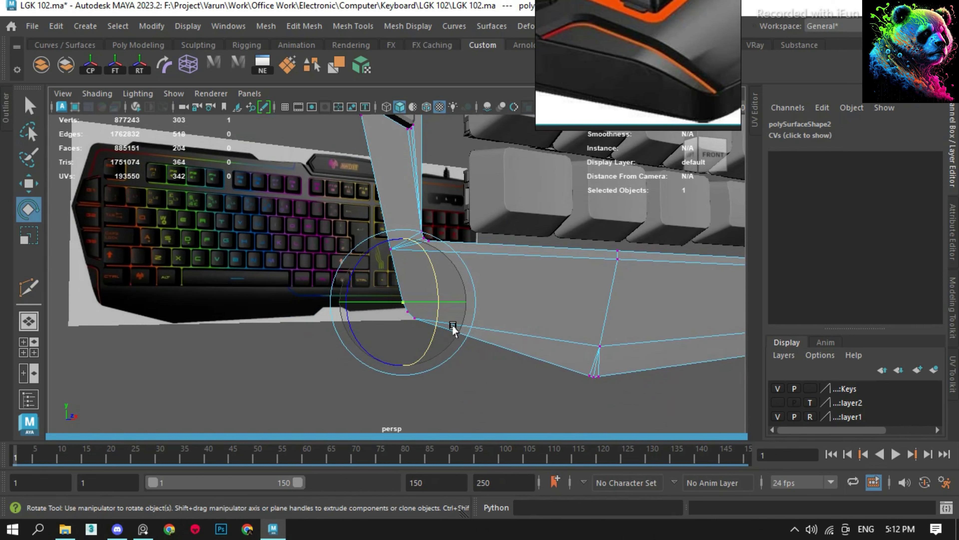
pyautogui.keyDown('shift'); pyautogui.moveTo(514, 307); pyautogui.dragTo(424, 307, button='right'); pyautogui.keyUp('shift')
pyautogui.keyDown('alt'); pyautogui.moveTo(424, 307); pyautogui.dragTo(564, 309); pyautogui.keyUp('alt')
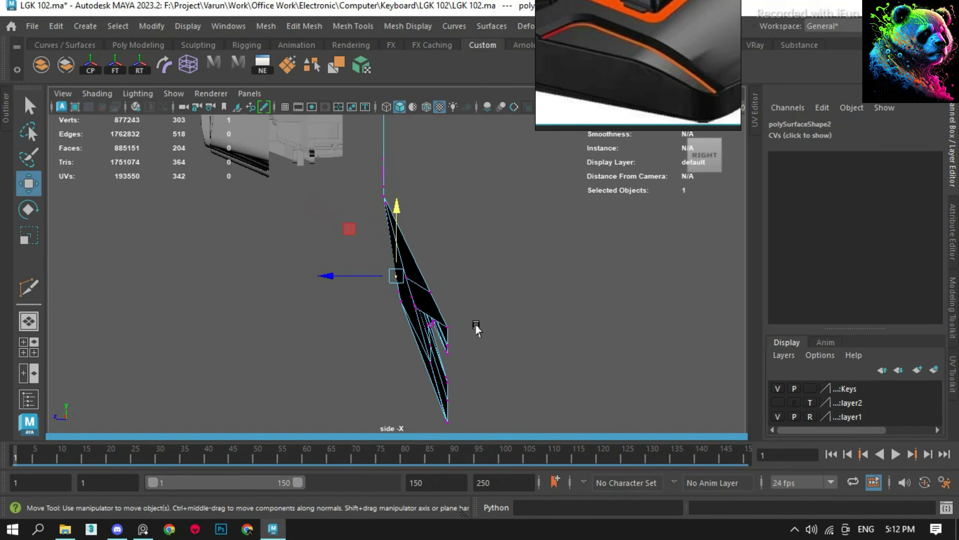
pyautogui.moveTo(369, 263); pyautogui.dragTo(369, 262)
pyautogui.keyDown('alt'); pyautogui.moveTo(369, 263); pyautogui.dragTo(597, 376); pyautogui.keyUp('alt')
# - Rotate and move the side vertices in the side view, then save LGK 102.ma
pyautogui.press('e')
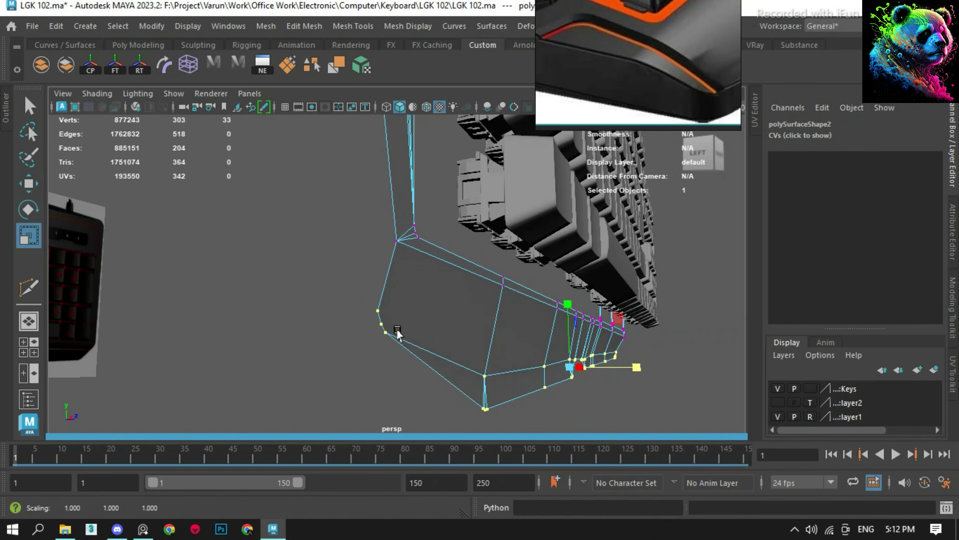
pyautogui.keyDown('alt'); pyautogui.moveTo(396, 328); pyautogui.dragTo(487, 317); pyautogui.keyUp('alt')
pyautogui.keyDown('alt'); pyautogui.moveTo(361, 236); pyautogui.dragTo(456, 306); pyautogui.keyUp('alt')
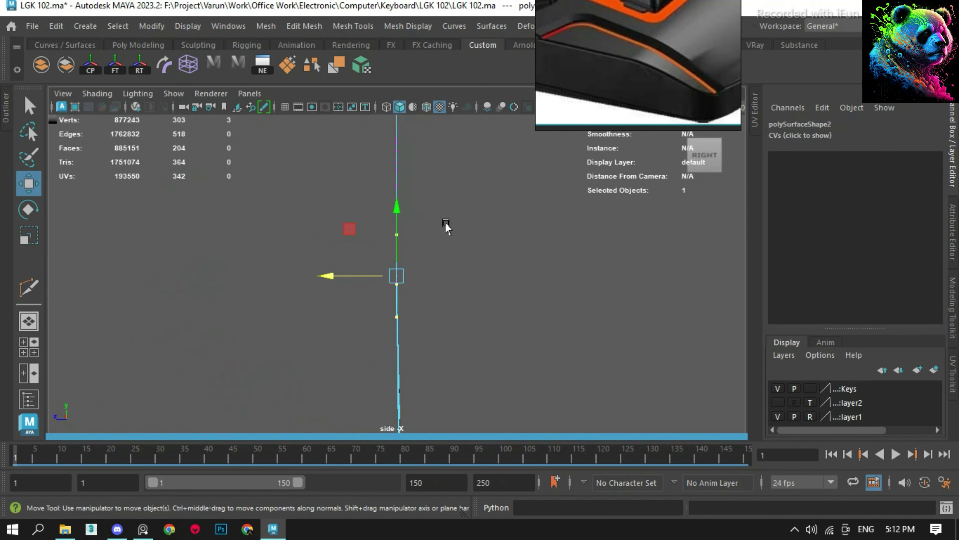
pyautogui.keyDown('alt'); pyautogui.moveTo(445, 225); pyautogui.dragTo(396, 274); pyautogui.keyUp('alt')
pyautogui.keyDown('alt'); pyautogui.moveTo(439, 300); pyautogui.dragTo(425, 376, button='middle'); pyautogui.keyUp('alt')
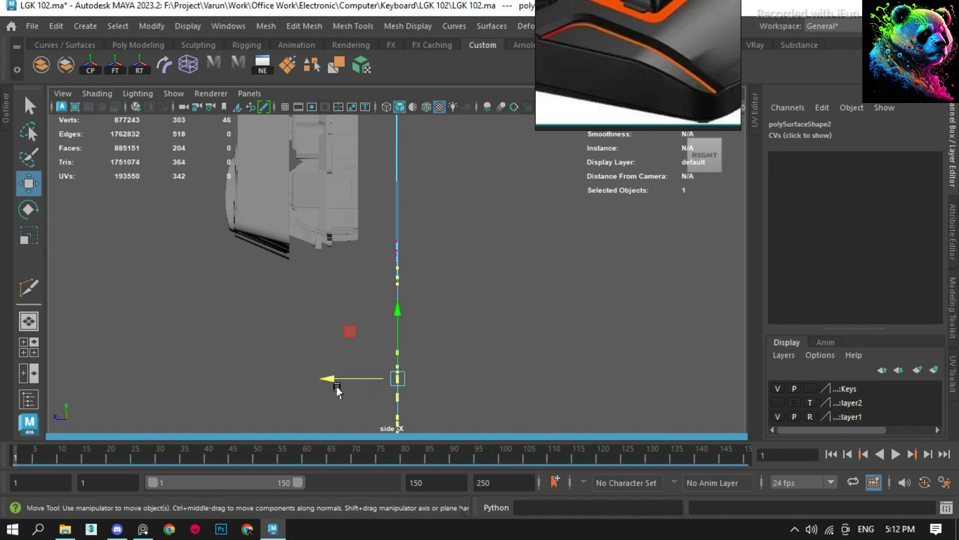
pyautogui.hotkey('ctrl', 's')
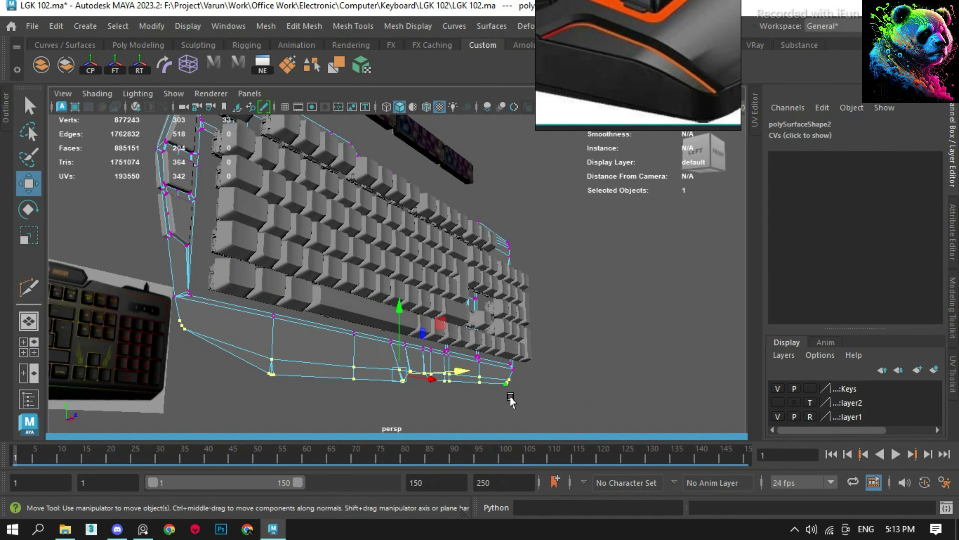
# - Tilt the selected vertices further in side view and begin cutting the base face
pyautogui.moveTo(346, 217); pyautogui.dragTo(422, 236)
pyautogui.press('e')
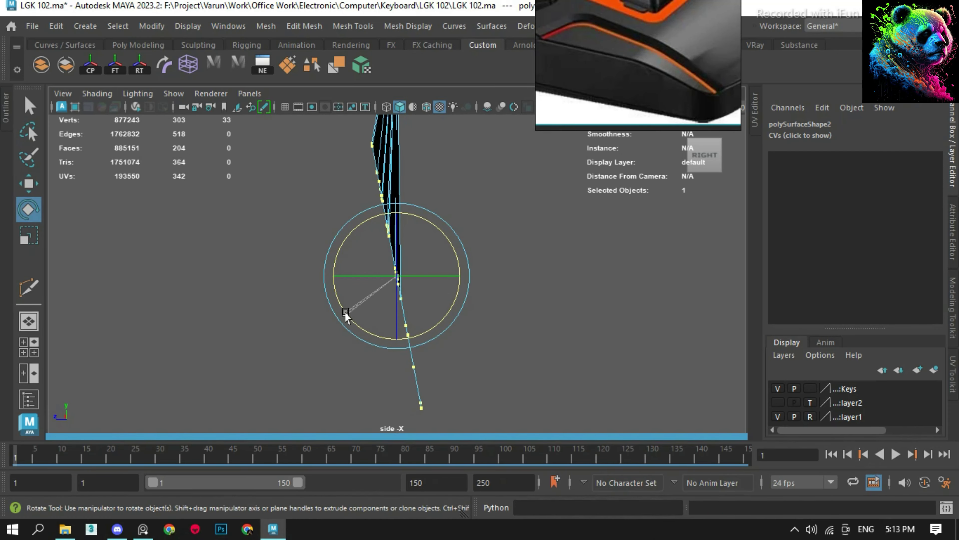
pyautogui.moveTo(409, 295)
pyautogui.mouseDown()
pyautogui.moveTo(503, 315)
pyautogui.moveTo(413, 252)
pyautogui.mouseUp()
pyautogui.press('F9')
pyautogui.scroll(5, 413, 251)
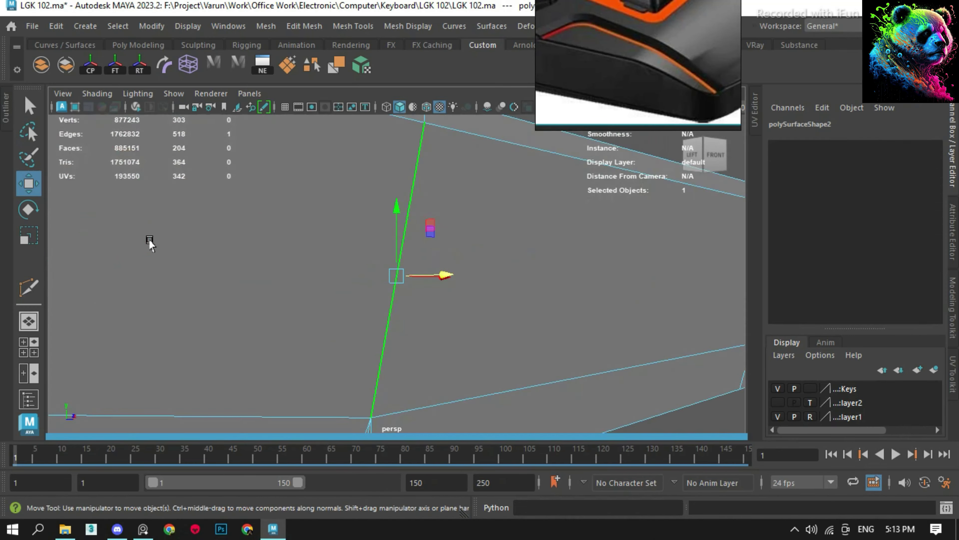
pyautogui.moveTo(150, 240)
pyautogui.keyDown('alt'); pyautogui.mouseDown()
pyautogui.moveTo(379, 272)
pyautogui.moveTo(213, 199)
pyautogui.moveTo(349, 279)
pyautogui.moveTo(327, 217)
pyautogui.moveTo(385, 267)
pyautogui.mouseUp(); pyautogui.keyUp('alt')
pyautogui.keyDown('shift'); pyautogui.moveTo(385, 268); pyautogui.dragTo(389, 309, button='right'); pyautogui.keyUp('shift')
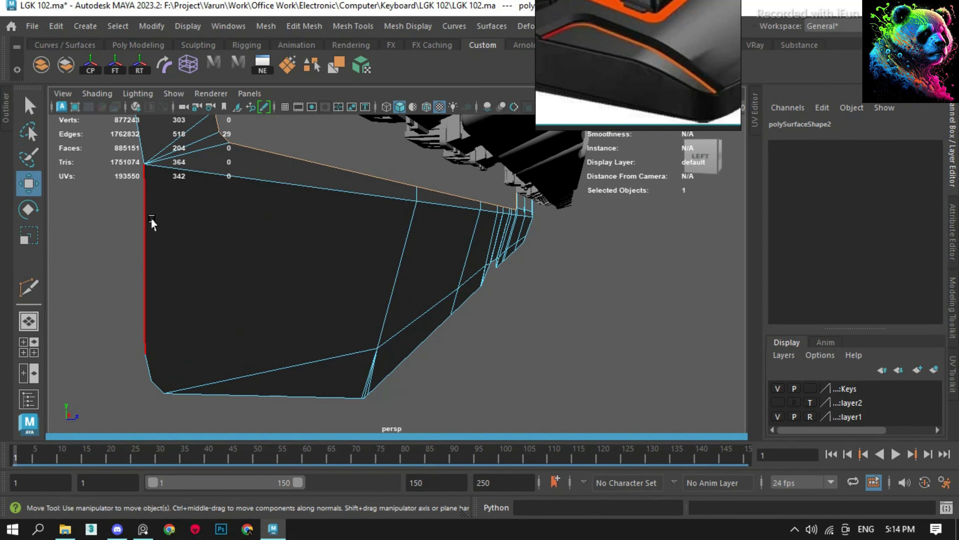
# - Connect the selected base edges with a new edge
pyautogui.keyDown('alt'); pyautogui.moveTo(152, 223); pyautogui.dragTo(380, 291); pyautogui.keyUp('alt')
pyautogui.keyDown('shift'); pyautogui.moveTo(378, 338); pyautogui.dragTo(470, 368, button='right'); pyautogui.keyUp('shift')
pyautogui.keyDown('alt'); pyautogui.moveTo(478, 212); pyautogui.dragTo(455, 244); pyautogui.keyUp('alt')
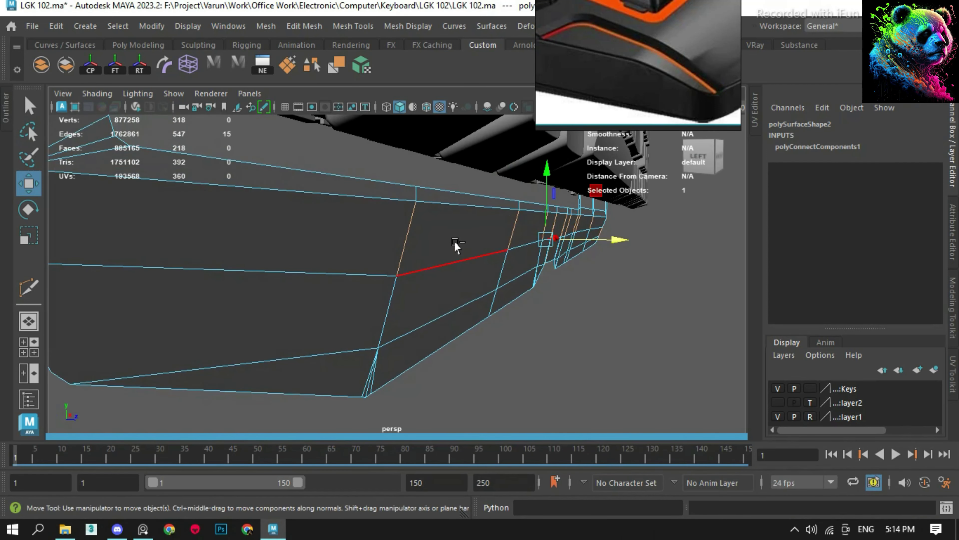
pyautogui.keyDown('shift'); pyautogui.moveTo(454, 241); pyautogui.dragTo(385, 476, button='right'); pyautogui.keyUp('shift')
pyautogui.moveTo(385, 475)
pyautogui.keyDown('alt'); pyautogui.mouseDown()
pyautogui.moveTo(634, 294)
pyautogui.moveTo(573, 227)
pyautogui.mouseUp(); pyautogui.keyUp('alt')
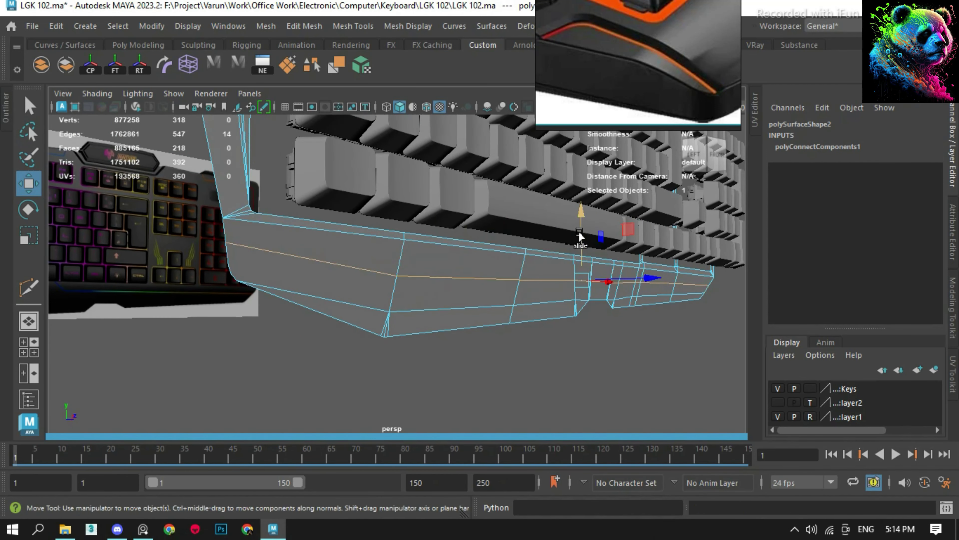
pyautogui.scroll(3, 580, 221)
# - Connect a ring of base edges into a new loop and even out its edge flow
pyautogui.click(405, 232)
pyautogui.keyDown('shift'); pyautogui.moveTo(325, 278); pyautogui.dragTo(757, 359, button='right'); pyautogui.keyUp('shift')
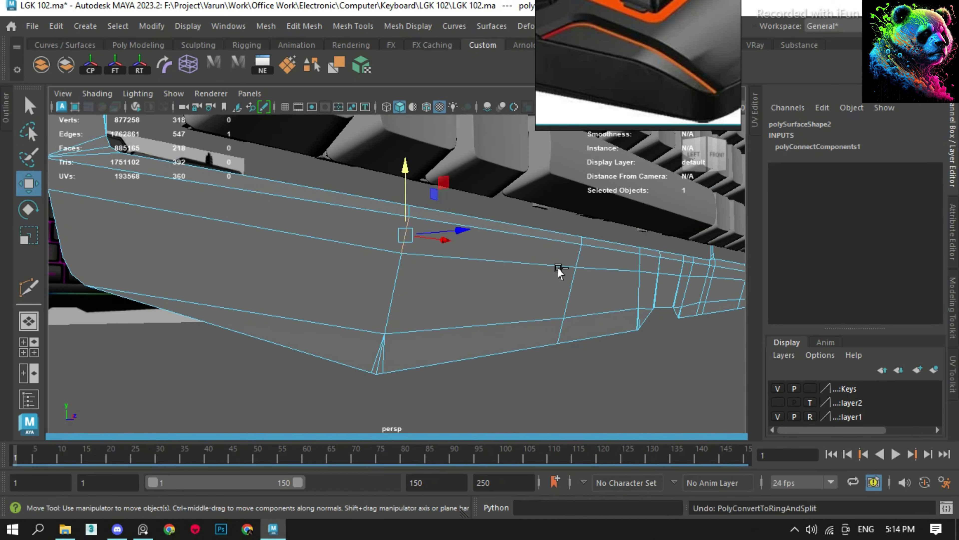
pyautogui.keyDown('alt'); pyautogui.moveTo(558, 267); pyautogui.dragTo(429, 234); pyautogui.keyUp('alt')
pyautogui.keyDown('shift'); pyautogui.moveTo(429, 234); pyautogui.dragTo(439, 442, button='right'); pyautogui.keyUp('shift')
pyautogui.moveTo(439, 442)
pyautogui.keyDown('alt'); pyautogui.mouseDown()
pyautogui.moveTo(482, 235)
pyautogui.moveTo(377, 232)
pyautogui.mouseUp(); pyautogui.keyUp('alt')
pyautogui.keyDown('shift'); pyautogui.moveTo(377, 232); pyautogui.dragTo(377, 369, button='right'); pyautogui.keyUp('shift')
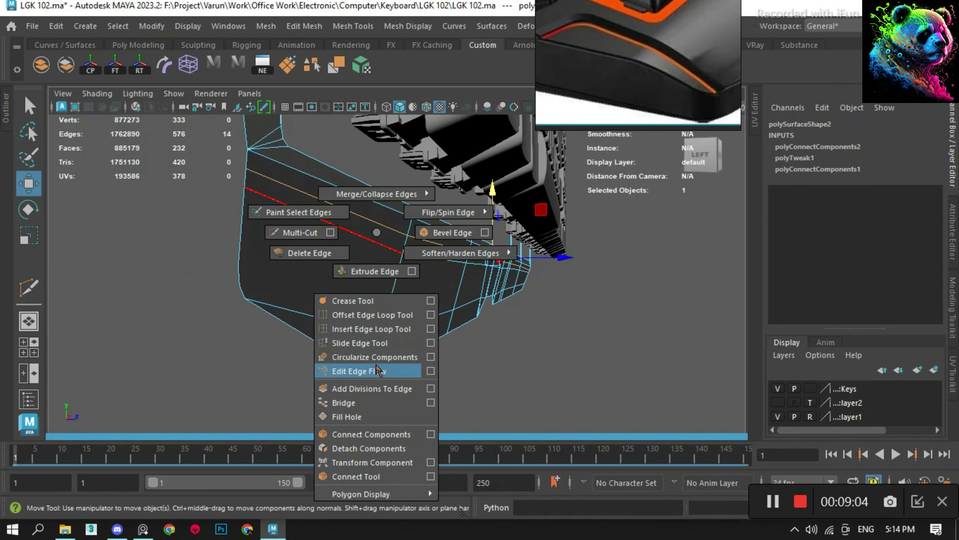
pyautogui.click(359, 235)
# - Pick and frame a stray vertex on the base from a new angle
pyautogui.press('F8')
pyautogui.press('q')
pyautogui.moveTo(610, 321)
pyautogui.keyDown('alt'); pyautogui.mouseDown()
pyautogui.moveTo(461, 278)
pyautogui.moveTo(368, 292)
pyautogui.moveTo(311, 237)
pyautogui.moveTo(375, 285)
pyautogui.moveTo(473, 244)
pyautogui.mouseUp(); pyautogui.keyUp('alt')
pyautogui.press('F10')
pyautogui.keyDown('shift'); pyautogui.moveTo(473, 243); pyautogui.dragTo(468, 445, button='right'); pyautogui.keyUp('shift')
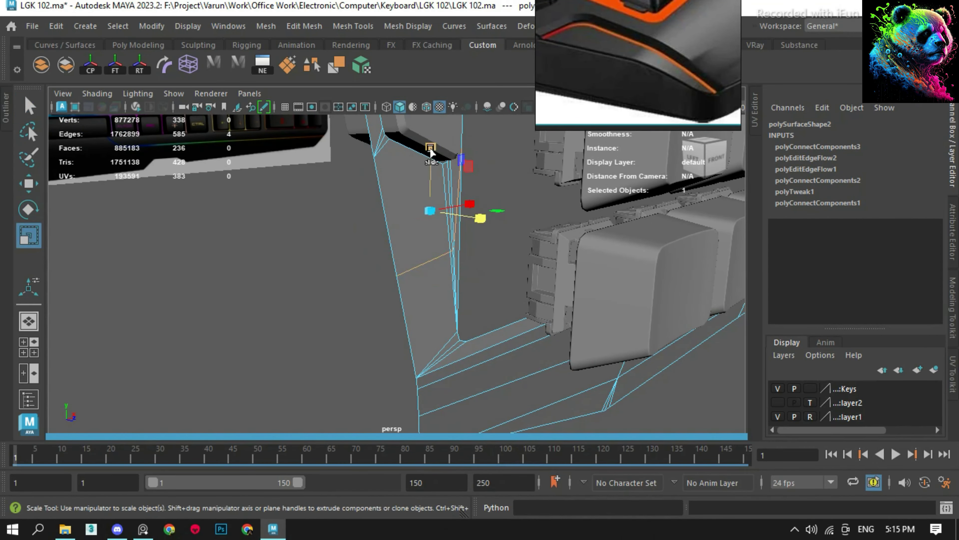
pyautogui.moveTo(469, 315)
pyautogui.keyDown('alt'); pyautogui.mouseDown()
pyautogui.moveTo(453, 354)
pyautogui.moveTo(482, 343)
pyautogui.moveTo(467, 382)
pyautogui.mouseUp(); pyautogui.keyUp('alt')
pyautogui.press('F9')
pyautogui.click(467, 381)
pyautogui.press('f')
# - Merge the stray vertex into its neighbour
pyautogui.scroll(-3, 420, 325)
pyautogui.moveTo(429, 321)
pyautogui.keyDown('alt'); pyautogui.mouseDown()
pyautogui.moveTo(384, 282)
pyautogui.moveTo(395, 234)
pyautogui.moveTo(408, 296)
pyautogui.moveTo(451, 344)
pyautogui.mouseUp(); pyautogui.keyUp('alt')
pyautogui.scroll(-5, 407, 296)
pyautogui.scroll(5, 385, 272)
pyautogui.keyDown('alt'); pyautogui.moveTo(600, 329); pyautogui.dragTo(347, 216); pyautogui.keyUp('alt')
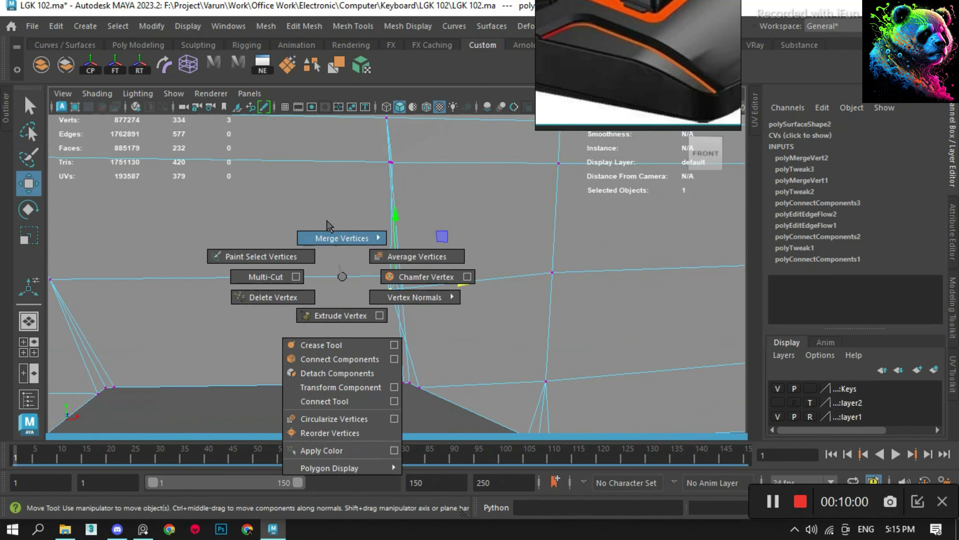
pyautogui.keyDown('shift'); pyautogui.moveTo(347, 216); pyautogui.dragTo(342, 179, button='right'); pyautogui.keyUp('shift')
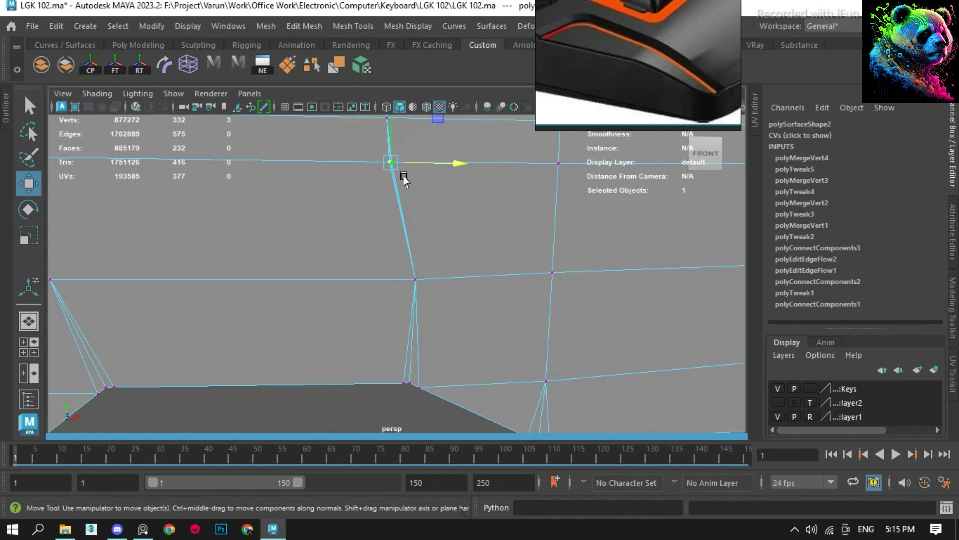
# - Move three vertices on the base's side wall
pyautogui.moveTo(422, 201); pyautogui.dragTo(337, 148)
pyautogui.press('w')
pyautogui.scroll(-2, 428, 208)
pyautogui.scroll(-1, 432, 200)
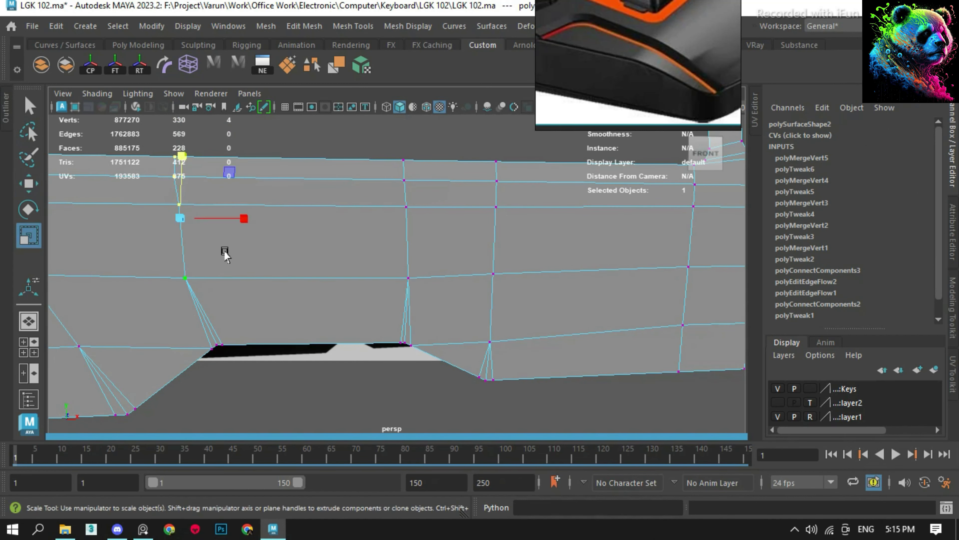
# - Select the base from below, delete the selection, and insert an edge loop along its side
pyautogui.press('F8')
pyautogui.moveTo(426, 199)
pyautogui.keyDown('alt'); pyautogui.mouseDown()
pyautogui.moveTo(342, 310)
pyautogui.moveTo(265, 312)
pyautogui.moveTo(484, 345)
pyautogui.mouseUp(); pyautogui.keyUp('alt')
pyautogui.click(599, 326)
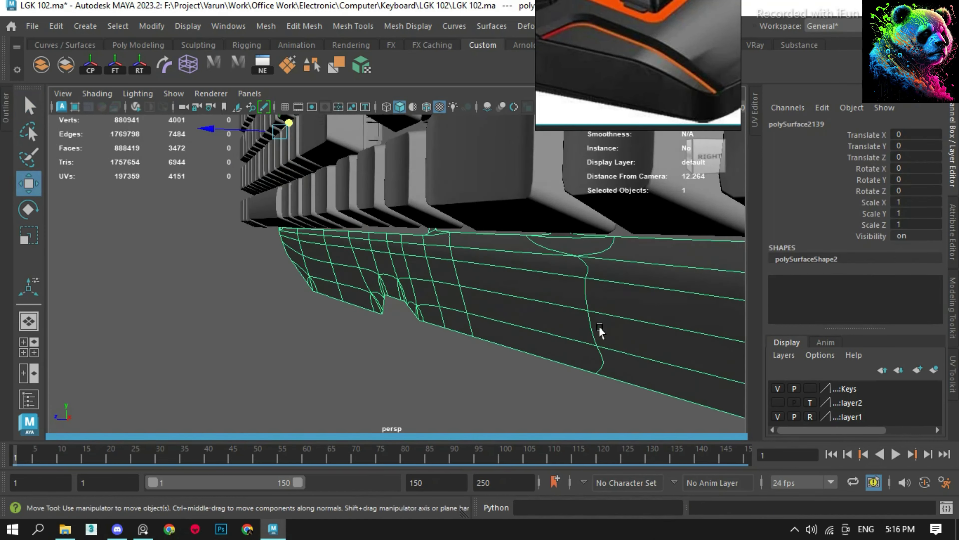
pyautogui.press('w')
pyautogui.press('Delete')
pyautogui.scroll(5, 604, 340)
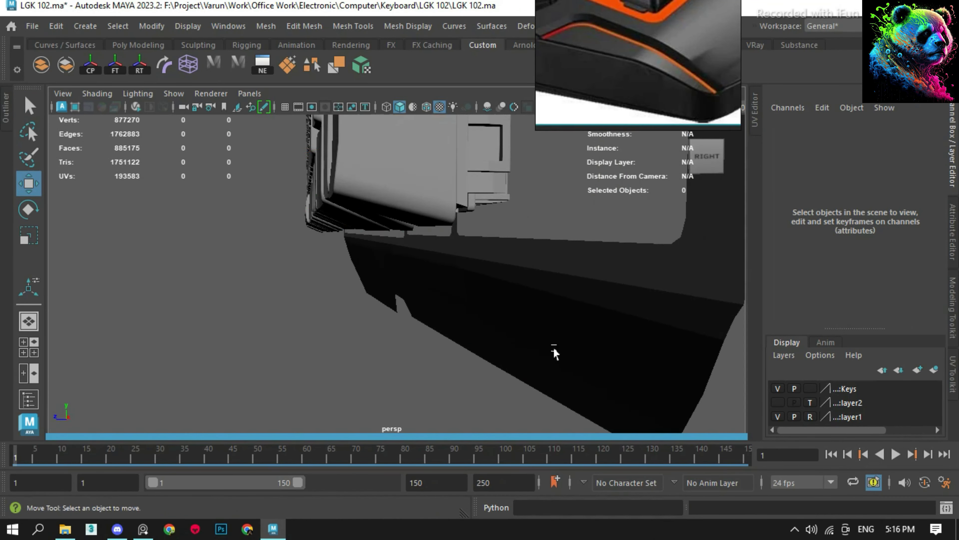
pyautogui.click(553, 349)
pyautogui.moveTo(528, 274)
pyautogui.keyDown('ctrl'); pyautogui.mouseDown(button='right')
pyautogui.moveTo(531, 230)
pyautogui.moveTo(506, 381)
pyautogui.mouseUp(button='right'); pyautogui.keyUp('ctrl')
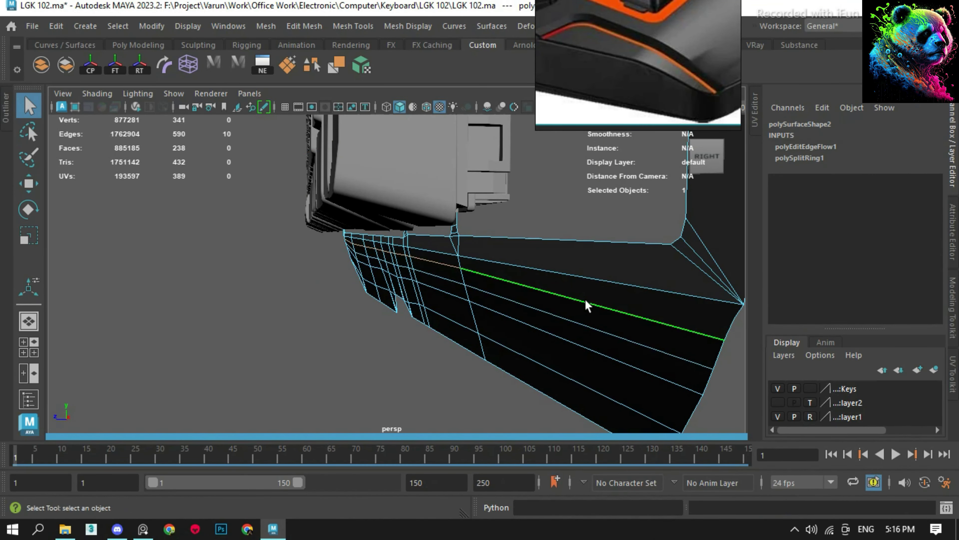
# - Select the keyboard base and switch to the front view at frame 36
pyautogui.moveTo(585, 299)
pyautogui.keyDown('alt'); pyautogui.mouseDown()
pyautogui.moveTo(574, 360)
pyautogui.moveTo(456, 250)
pyautogui.moveTo(405, 285)
pyautogui.mouseUp(); pyautogui.keyUp('alt')
pyautogui.click(405, 285)
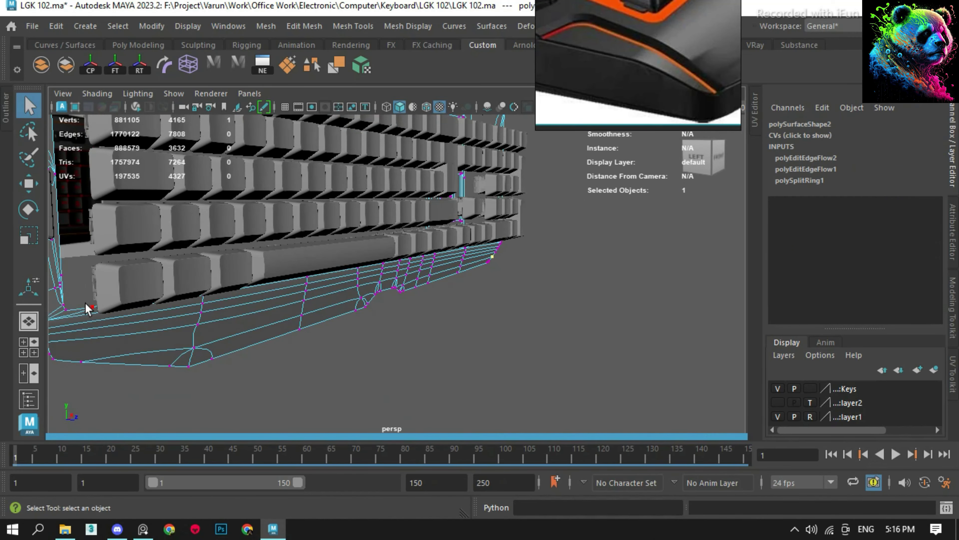
pyautogui.moveTo(340, 246); pyautogui.dragTo(344, 286)
pyautogui.moveTo(82, 464); pyautogui.dragTo(196, 465)
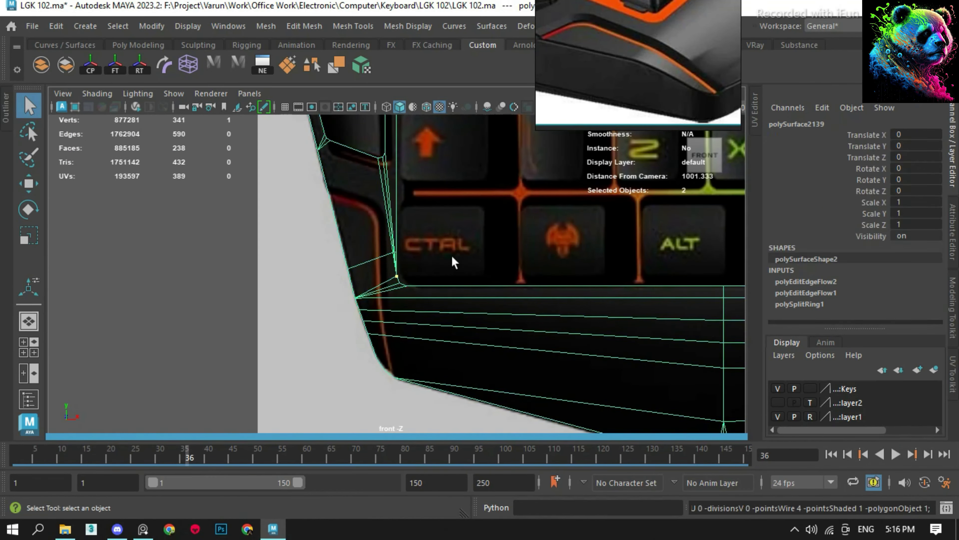
# - Cut from the base's left corner to the CTRL key corner and shift the new edge along the outline
pyautogui.scroll(2, 452, 261)
pyautogui.keyDown('shift'); pyautogui.moveTo(326, 166); pyautogui.dragTo(320, 165, button='right'); pyautogui.keyUp('shift')
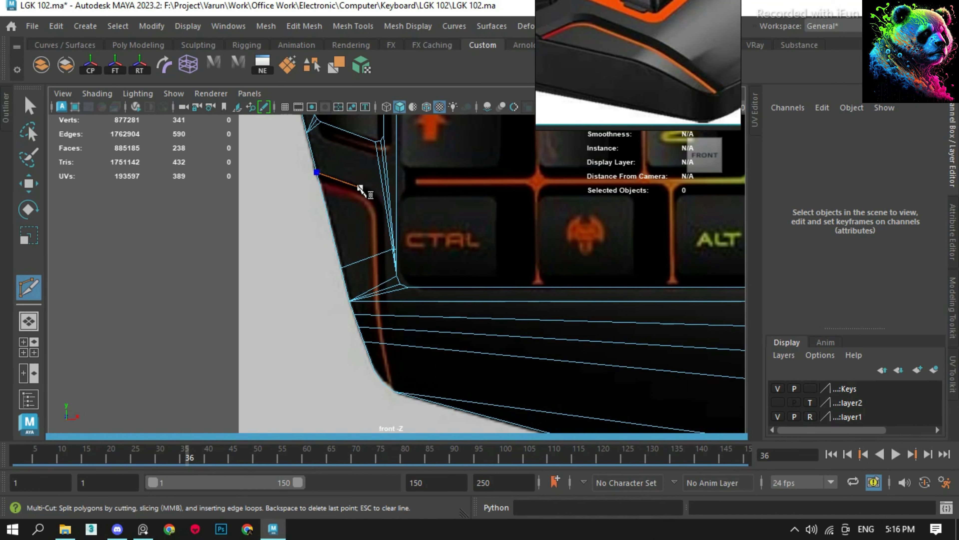
pyautogui.click(344, 195)
pyautogui.press('w')
pyautogui.scroll(-2, 406, 325)
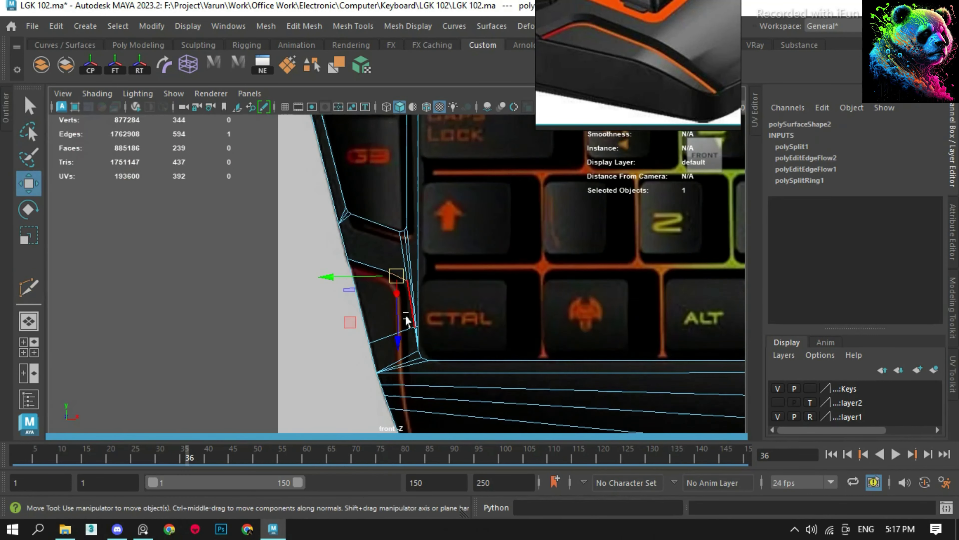
pyautogui.keyDown('alt'); pyautogui.moveTo(407, 326); pyautogui.dragTo(368, 270, button='right'); pyautogui.keyUp('alt')
# - Add another cut across the corner and merge its extra vertex into a neighbour
pyautogui.moveTo(433, 325)
pyautogui.keyDown('alt'); pyautogui.mouseDown(button='right')
pyautogui.moveTo(438, 397)
pyautogui.moveTo(412, 361)
pyautogui.mouseUp(button='right'); pyautogui.keyUp('alt')
pyautogui.scroll(4, 398, 280)
pyautogui.press('w')
pyautogui.scroll(5, 404, 300)
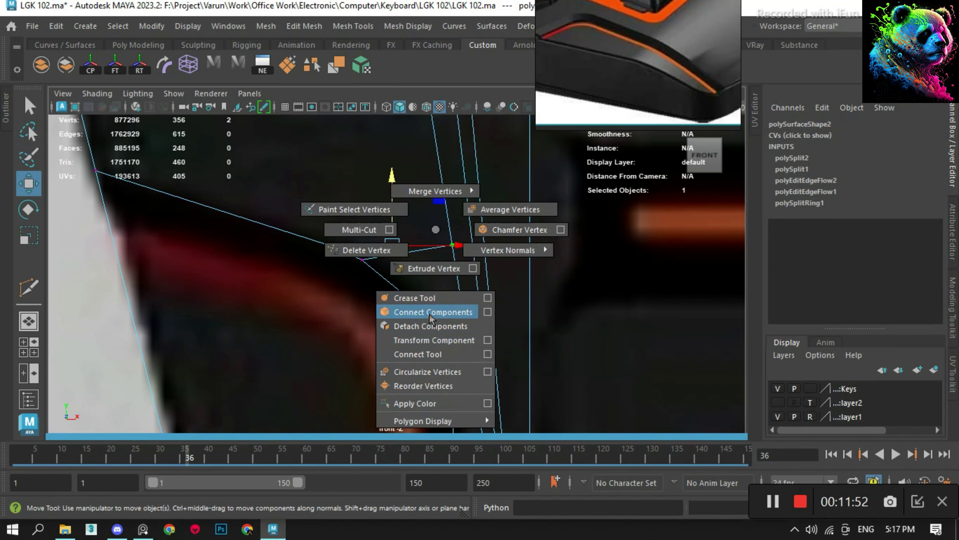
pyautogui.moveTo(429, 227)
pyautogui.keyDown('shift'); pyautogui.mouseDown(button='right')
pyautogui.moveTo(435, 193)
pyautogui.moveTo(378, 155)
pyautogui.mouseUp(button='right'); pyautogui.keyUp('shift')
pyautogui.scroll(-4, 452, 221)
pyautogui.scroll(-4, 415, 281)
pyautogui.scroll(6, 370, 255)
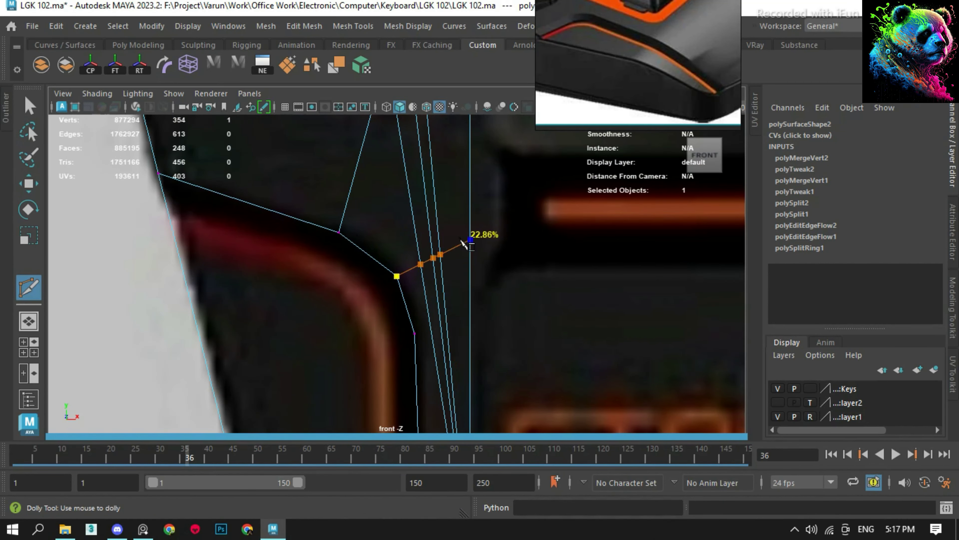
# - Move the new corner vertex down onto the base's lower-left corner
pyautogui.press('w')
pyautogui.scroll(-5, 470, 326)
pyautogui.scroll(6, 312, 302)
pyautogui.click(306, 268)
pyautogui.moveTo(306, 268); pyautogui.dragTo(306, 300)
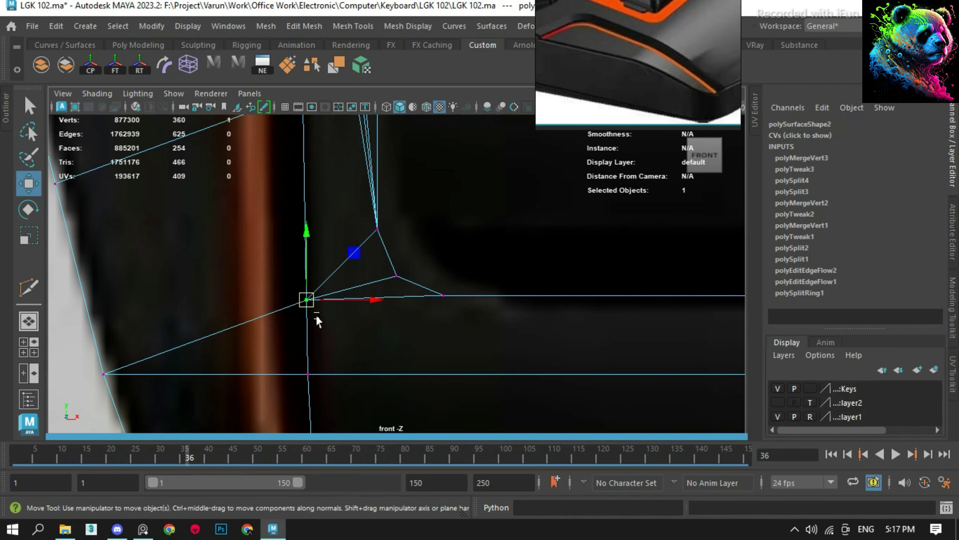
pyautogui.press('q')
pyautogui.scroll(-5, 340, 302)
pyautogui.scroll(5, 395, 261)
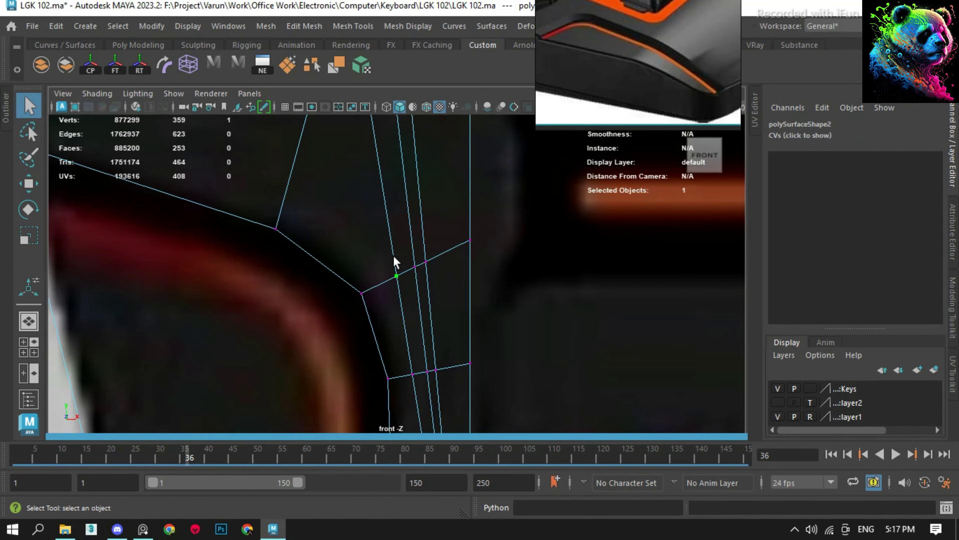
pyautogui.scroll(3, 393, 256)
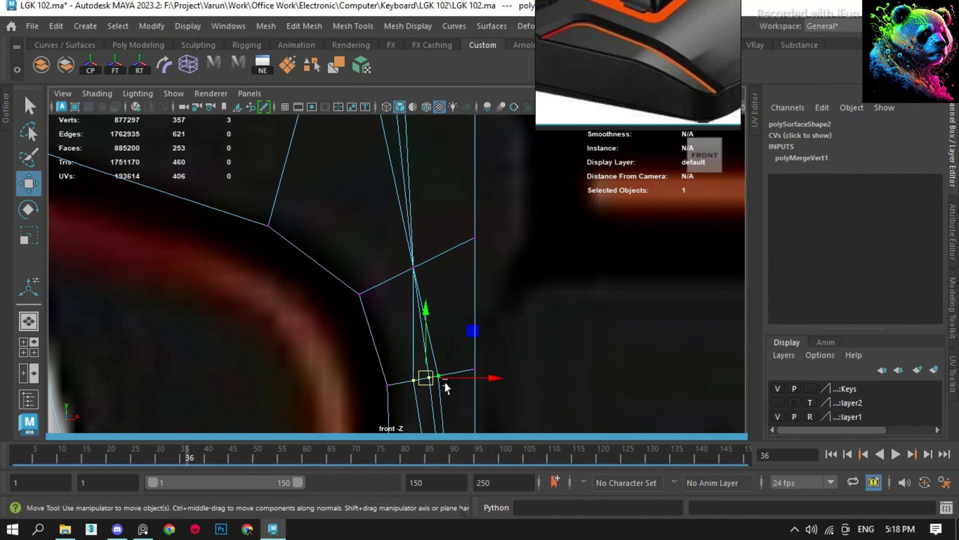
# - Merge the overlapping and remaining duplicate vertices at the corner
pyautogui.keyDown('shift'); pyautogui.moveTo(446, 387); pyautogui.dragTo(443, 353, button='right'); pyautogui.keyUp('shift')
pyautogui.scroll(-4, 445, 387)
pyautogui.scroll(4, 394, 268)
pyautogui.keyDown('shift'); pyautogui.moveTo(383, 286); pyautogui.dragTo(409, 293, button='right'); pyautogui.keyUp('shift')
pyautogui.press('q')
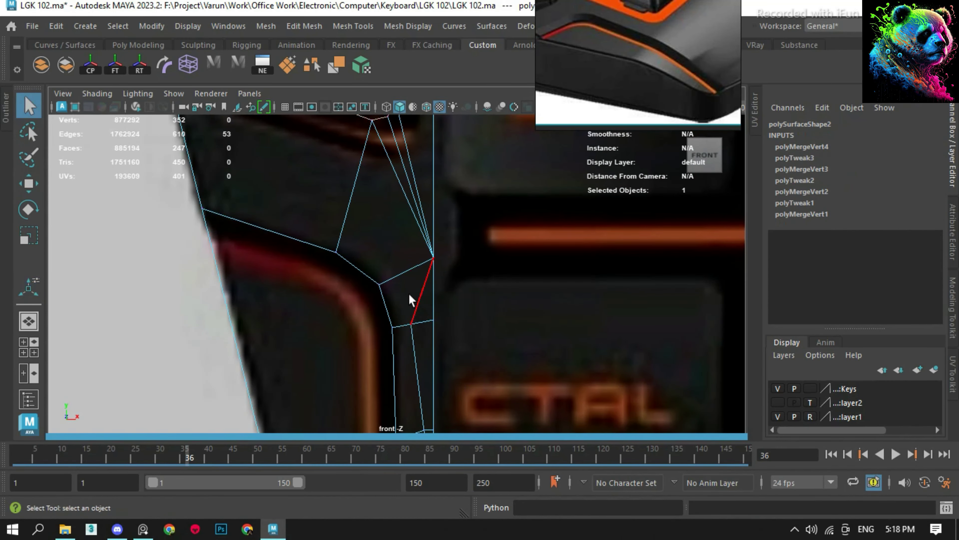
pyautogui.scroll(-4, 360, 314)
pyautogui.scroll(2, 377, 204)
pyautogui.scroll(2, 405, 281)
pyautogui.scroll(-4, 404, 278)
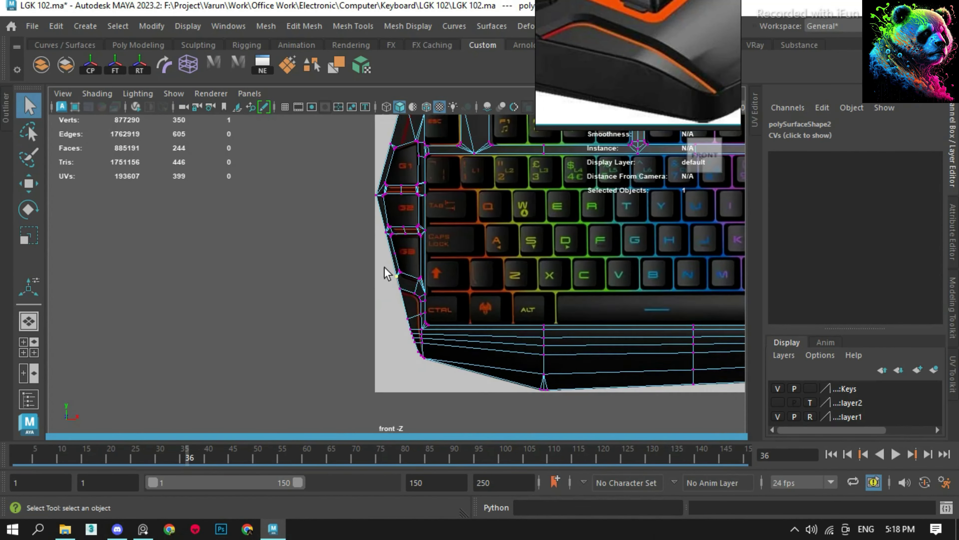
pyautogui.scroll(3, 385, 272)
pyautogui.scroll(2, 403, 315)
# - Merge vertices on the base's left edge, then view the model in textured display
pyautogui.keyDown('shift'); pyautogui.moveTo(403, 315); pyautogui.dragTo(406, 306, button='right'); pyautogui.keyUp('shift')
pyautogui.press('q')
pyautogui.moveTo(338, 297); pyautogui.dragTo(418, 349)
pyautogui.press('F8')
pyautogui.scroll(-4, 411, 247)
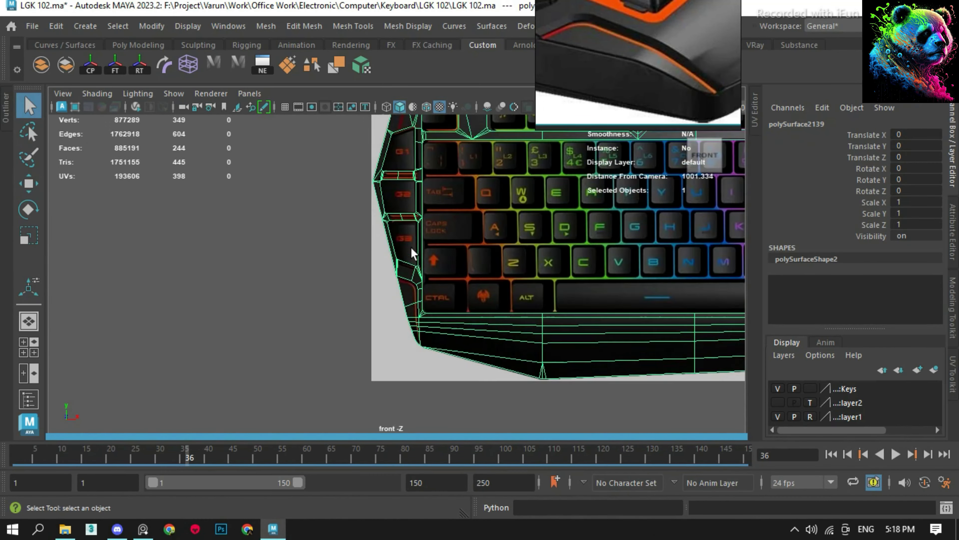
pyautogui.scroll(3, 412, 253)
pyautogui.press('6')
pyautogui.scroll(1, 453, 383)
# - Cut a new line along the plate's rounded left edge beside the CTRL key
pyautogui.moveTo(406, 133); pyautogui.dragTo(407, 155, button='right')
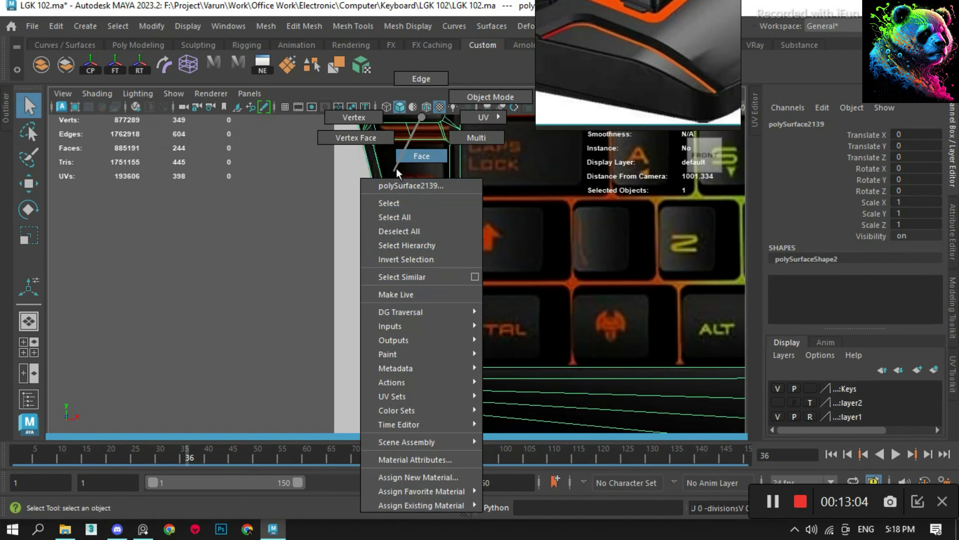
pyautogui.scroll(3, 401, 286)
pyautogui.scroll(-3, 403, 348)
pyautogui.click(415, 319)
pyautogui.scroll(3, 404, 344)
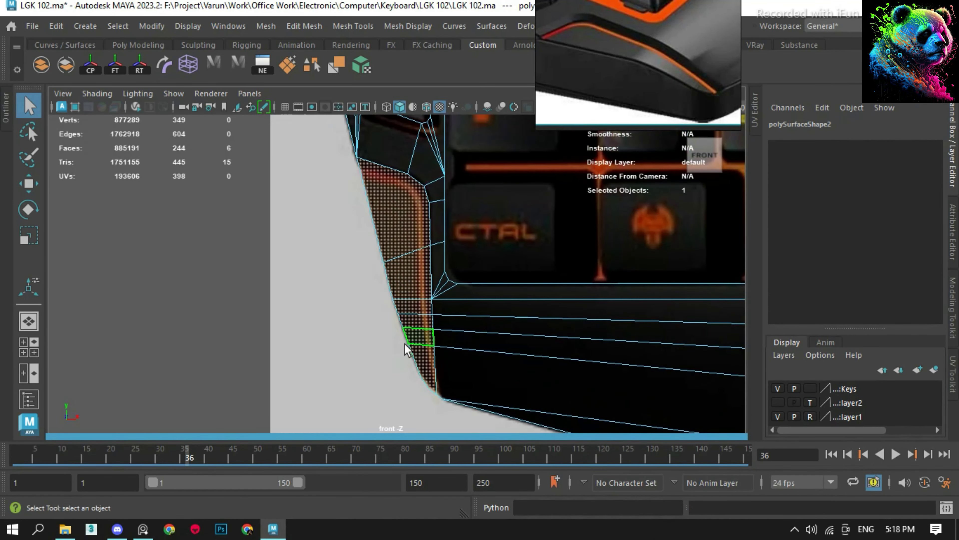
pyautogui.scroll(1, 405, 343)
pyautogui.keyDown('shift'); pyautogui.moveTo(377, 211); pyautogui.dragTo(368, 157, button='right'); pyautogui.keyUp('shift')
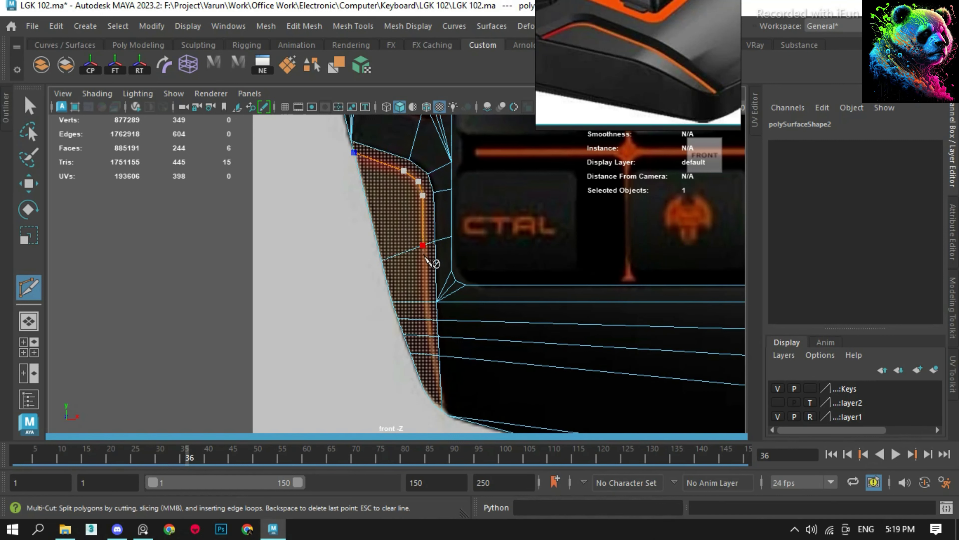
pyautogui.scroll(2, 430, 262)
pyautogui.scroll(-2, 431, 366)
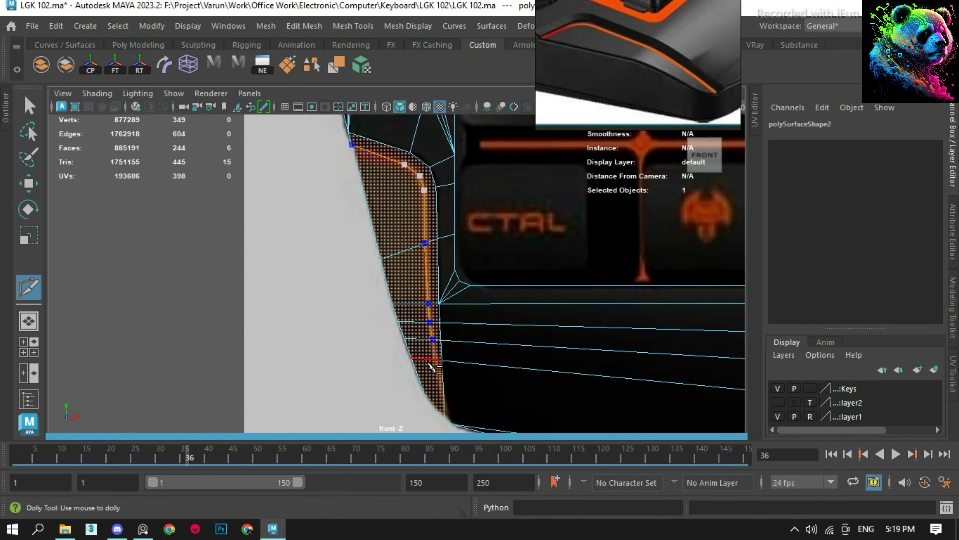
pyautogui.click(442, 420)
pyautogui.press('w')
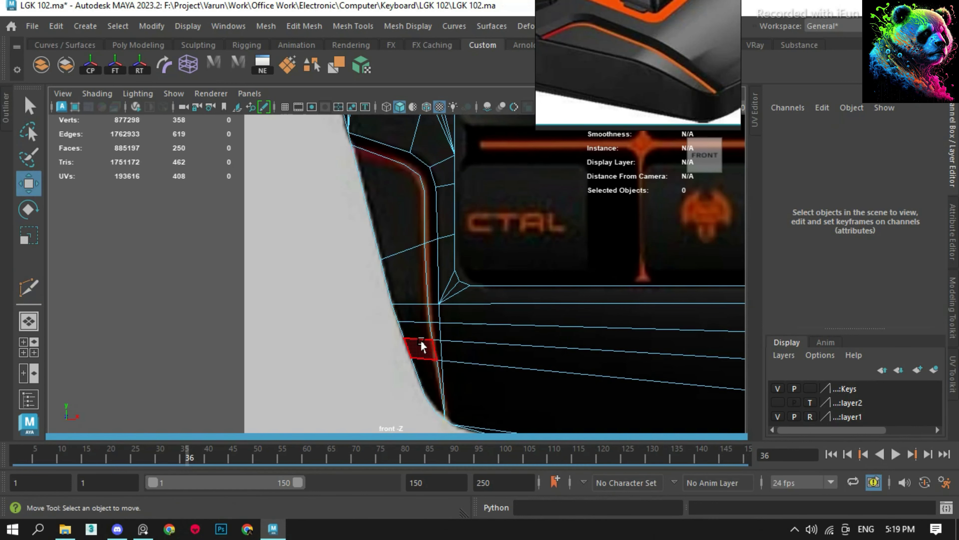
# - Adjust a vertex on the new cut with the Move tool
pyautogui.click(431, 340)
pyautogui.press('f')
pyautogui.press('f')
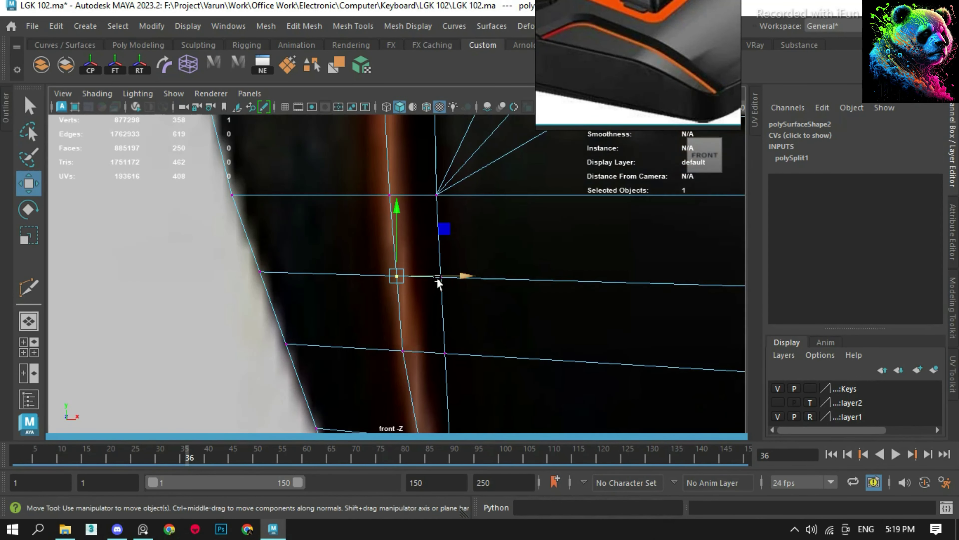
pyautogui.scroll(-3, 436, 278)
pyautogui.scroll(3, 438, 279)
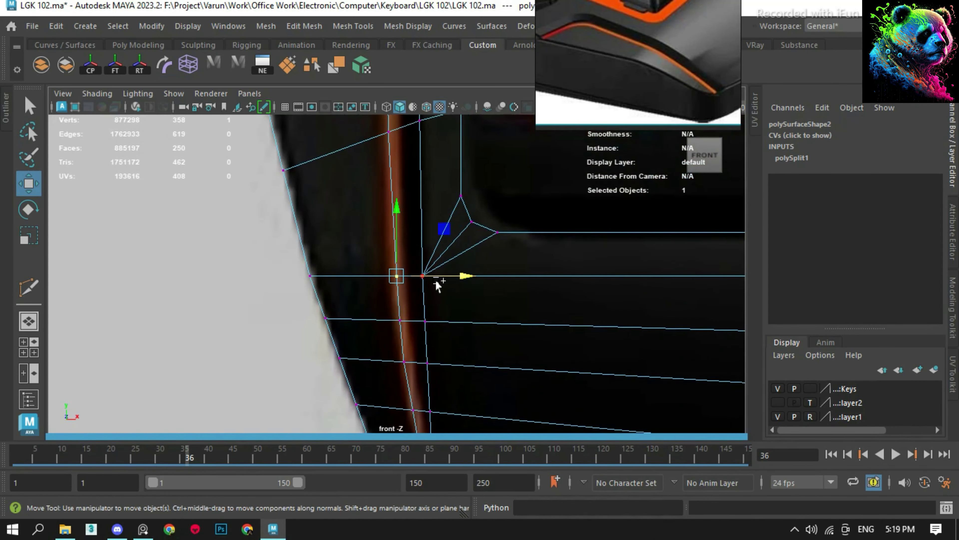
pyautogui.scroll(-3, 363, 234)
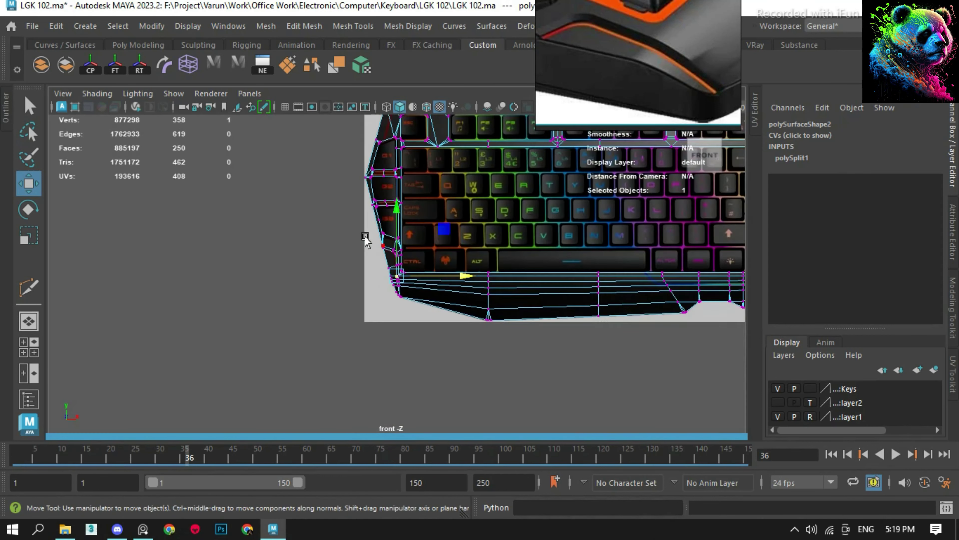
pyautogui.scroll(2, 365, 219)
pyautogui.press('F8')
pyautogui.press('F8')
pyautogui.press('f')
pyautogui.keyDown('shift'); pyautogui.moveTo(490, 254); pyautogui.dragTo(418, 255, button='right'); pyautogui.keyUp('shift')
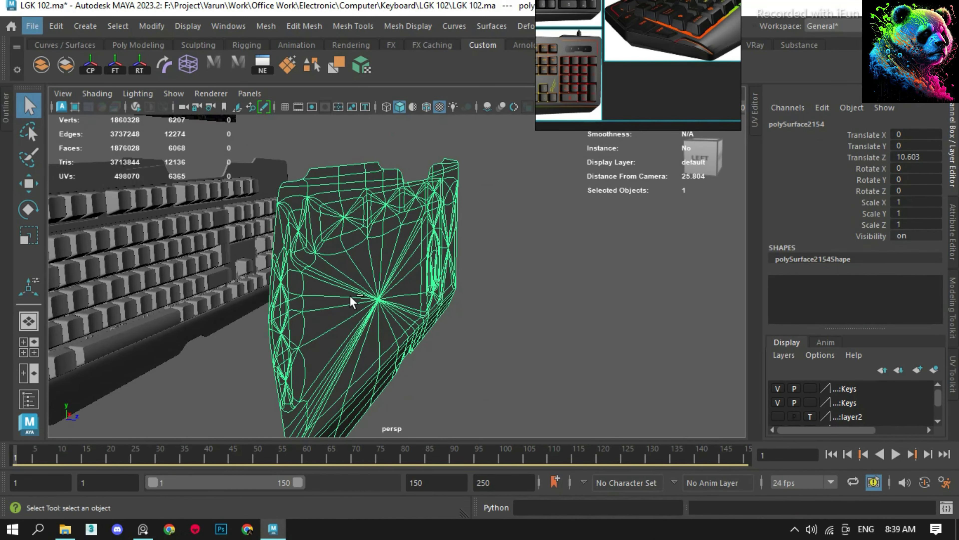
# - Frame the side panel closely and adjust its pivot point
pyautogui.press('F8')
pyautogui.press('f')
pyautogui.keyDown('alt'); pyautogui.moveTo(477, 255); pyautogui.dragTo(351, 351); pyautogui.keyUp('alt')
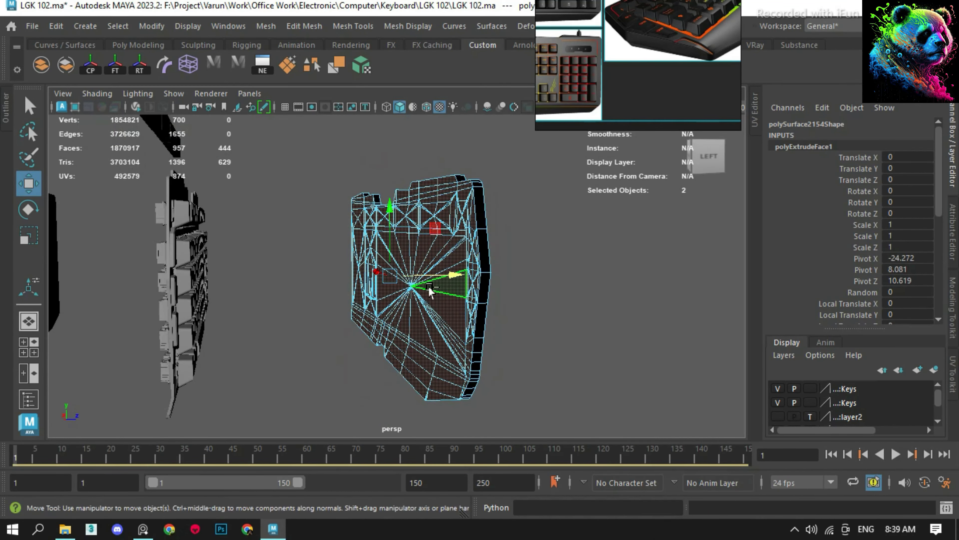
pyautogui.scroll(4, 428, 323)
pyautogui.press('d')
pyautogui.keyDown('alt'); pyautogui.moveTo(358, 315); pyautogui.dragTo(444, 279); pyautogui.keyUp('alt')
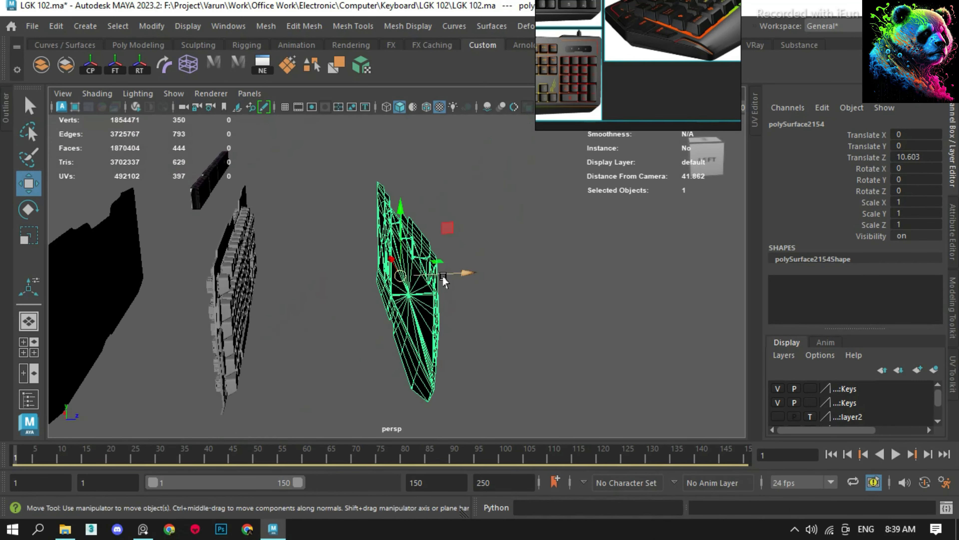
pyautogui.press('f')
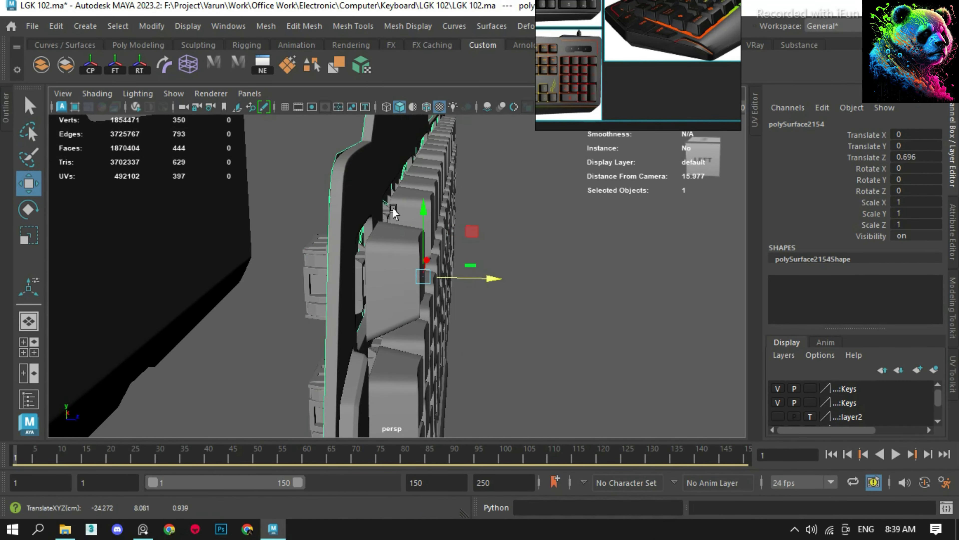
# - Extrude the side panel into a thick slab, isolate it, and connect vertices with new edges
pyautogui.hotkey('ctrl', 'e')
pyautogui.keyDown('alt'); pyautogui.moveTo(393, 212); pyautogui.dragTo(456, 189); pyautogui.keyUp('alt')
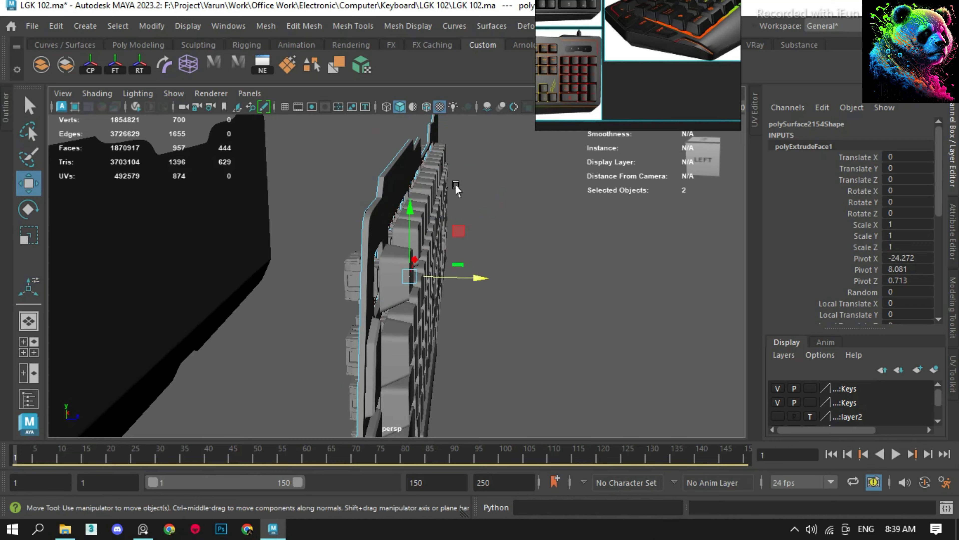
pyautogui.moveTo(461, 275)
pyautogui.keyDown('alt'); pyautogui.mouseDown()
pyautogui.moveTo(476, 205)
pyautogui.moveTo(557, 265)
pyautogui.moveTo(352, 324)
pyautogui.moveTo(251, 337)
pyautogui.mouseUp(); pyautogui.keyUp('alt')
pyautogui.press('F8')
pyautogui.hotkey('ctrl', '1')
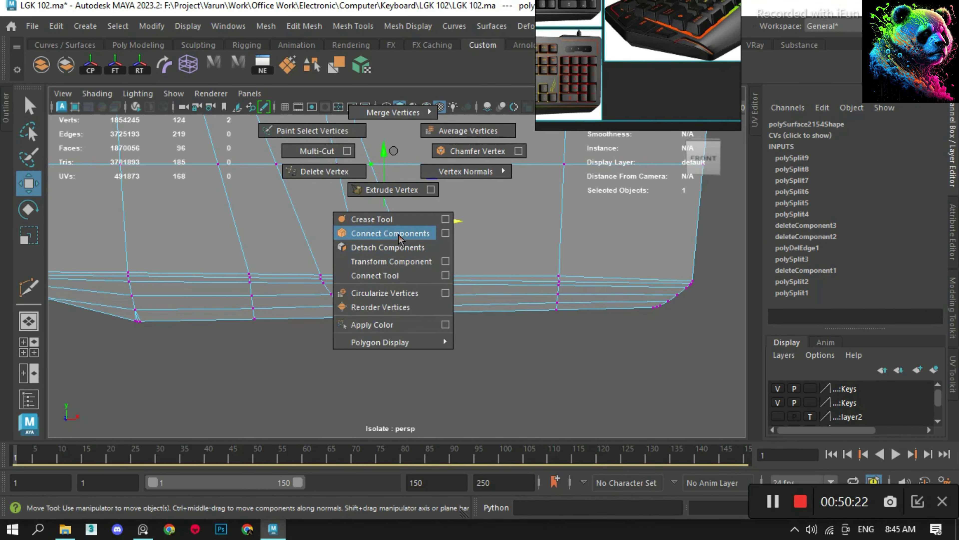
pyautogui.keyDown('shift'); pyautogui.moveTo(385, 159); pyautogui.dragTo(463, 224, button='right'); pyautogui.keyUp('shift')
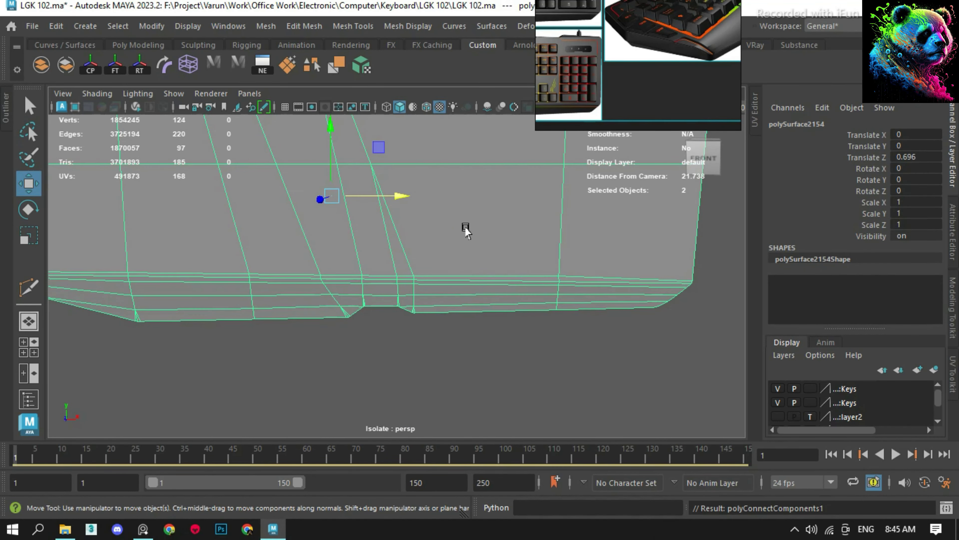
# - Multi-cut a new edge line across the side panel
pyautogui.scroll(-4, 476, 231)
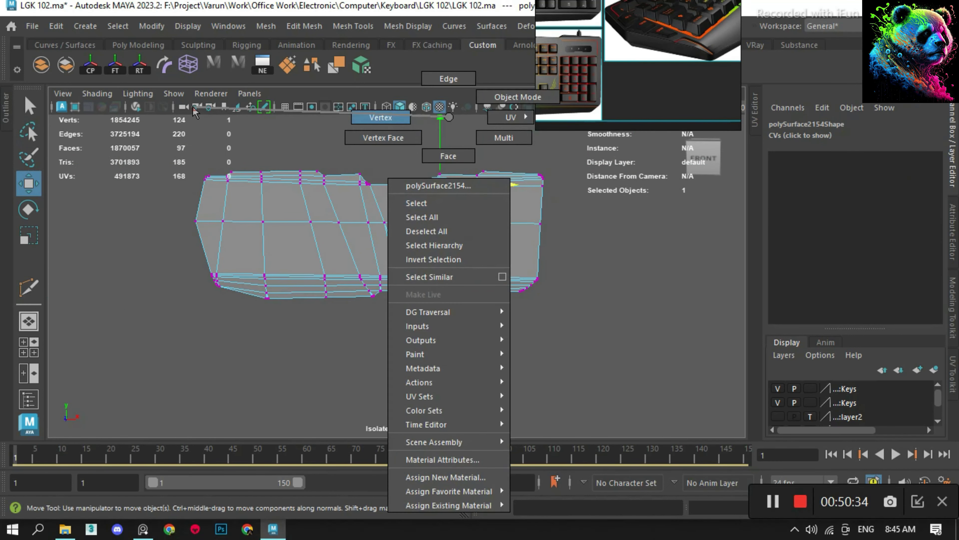
pyautogui.moveTo(439, 204); pyautogui.dragTo(378, 138, button='right')
pyautogui.scroll(3, 488, 178)
pyautogui.keyDown('shift'); pyautogui.moveTo(487, 178); pyautogui.dragTo(451, 252, button='right'); pyautogui.keyUp('shift')
pyautogui.click(479, 300)
pyautogui.press('Return')
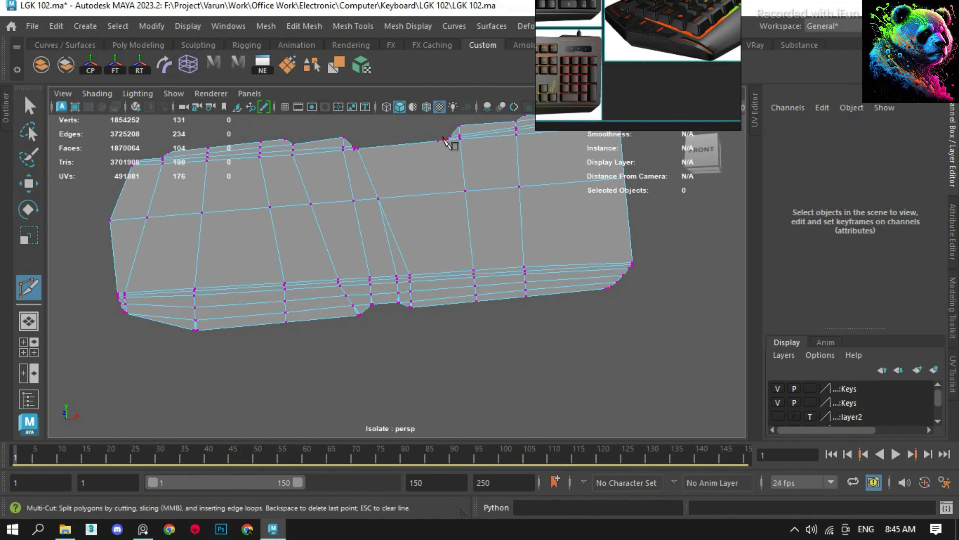
# - Delete a stray vertex and an unneeded edge from the panel outline
pyautogui.click(439, 143)
pyautogui.scroll(3, 439, 143)
pyautogui.press('Delete')
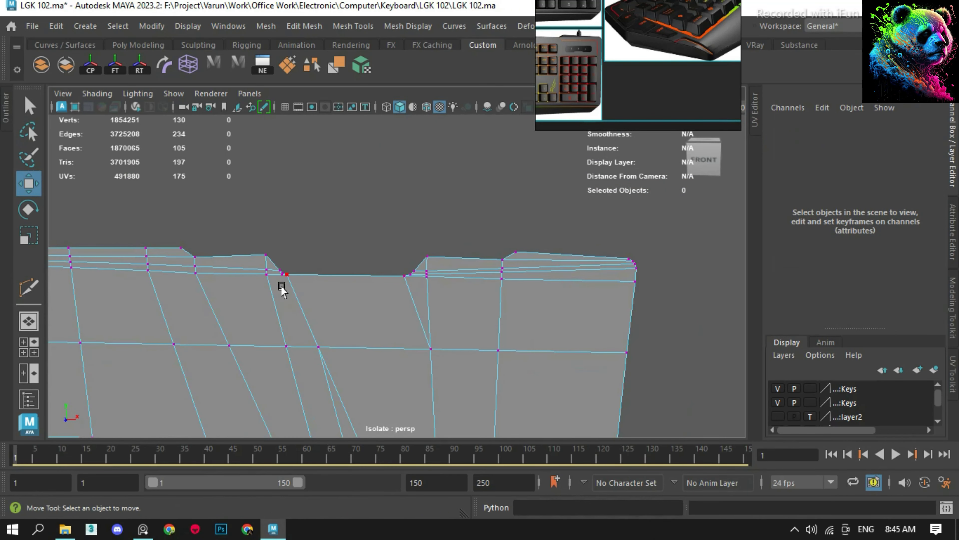
pyautogui.click(312, 248)
pyautogui.press('Delete')
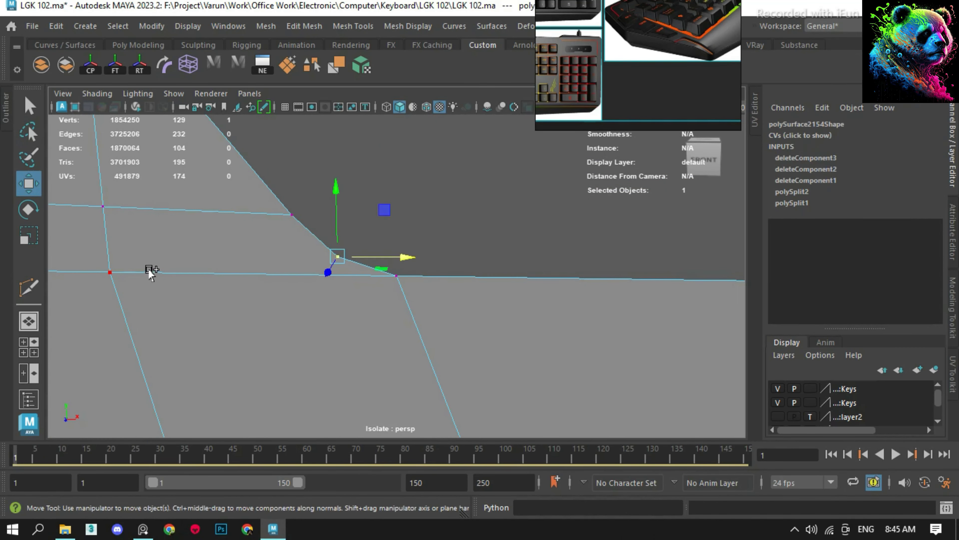
pyautogui.scroll(-3, 264, 302)
# - Cut a second edge line from the panel's lower corner vertex to the top edge
pyautogui.click(539, 351)
pyautogui.scroll(-3, 467, 268)
pyautogui.press('f')
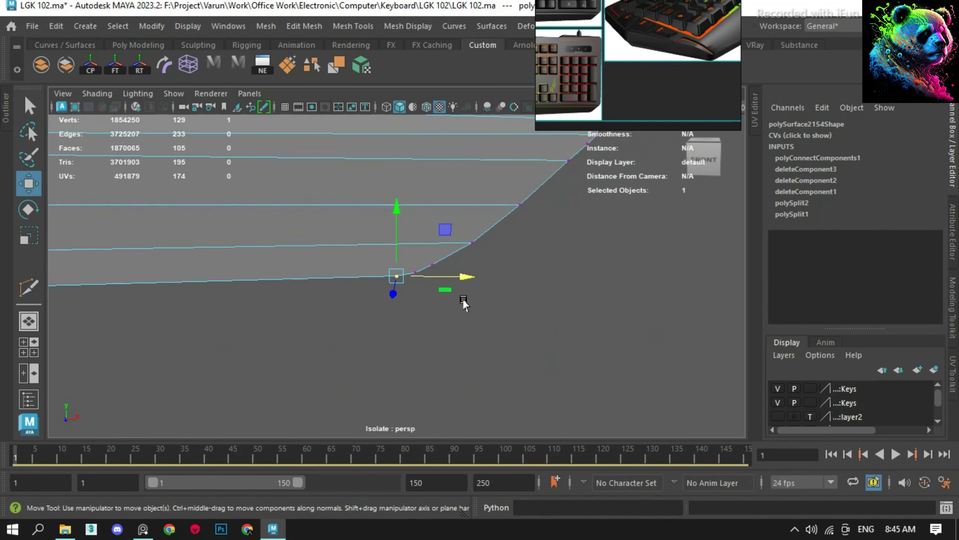
pyautogui.scroll(-3, 571, 272)
pyautogui.click(387, 129)
pyautogui.press('Return')
pyautogui.scroll(3, 453, 310)
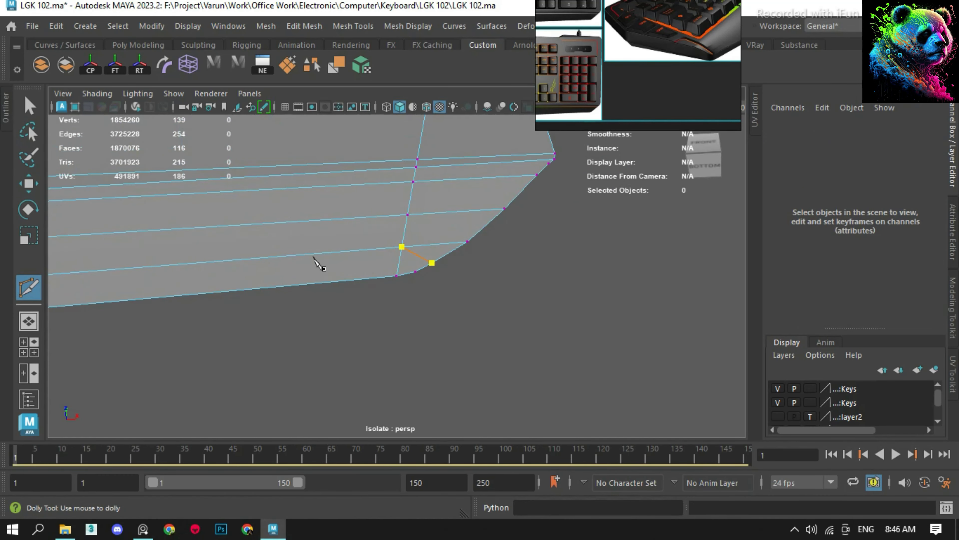
pyautogui.press('Return')
pyautogui.scroll(-3, 317, 263)
# - Delete the extra edge left on the side panel
pyautogui.press('f')
pyautogui.press('Delete')
pyautogui.scroll(-3, 372, 288)
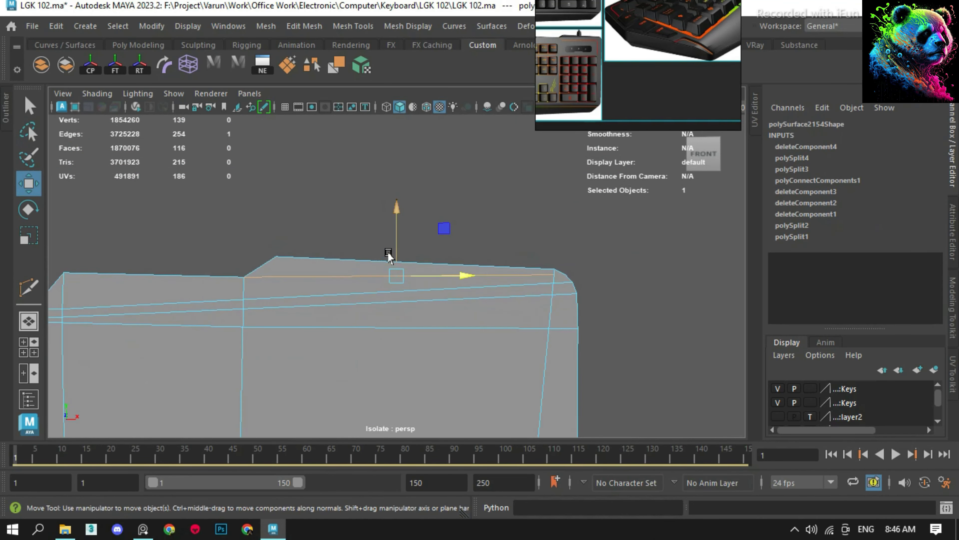
pyautogui.scroll(-3, 520, 277)
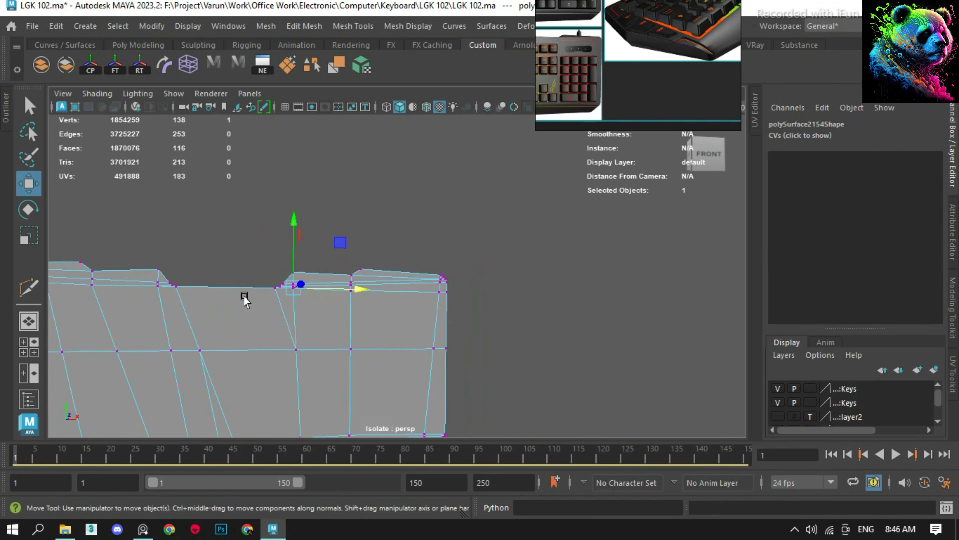
pyautogui.moveTo(242, 295)
pyautogui.keyDown('alt'); pyautogui.mouseDown()
pyautogui.moveTo(318, 311)
pyautogui.moveTo(294, 321)
pyautogui.mouseUp(); pyautogui.keyUp('alt')
pyautogui.scroll(3, 296, 319)
# - Select a face loop on the panel, then pick and frame a corner vertex
pyautogui.press('F8')
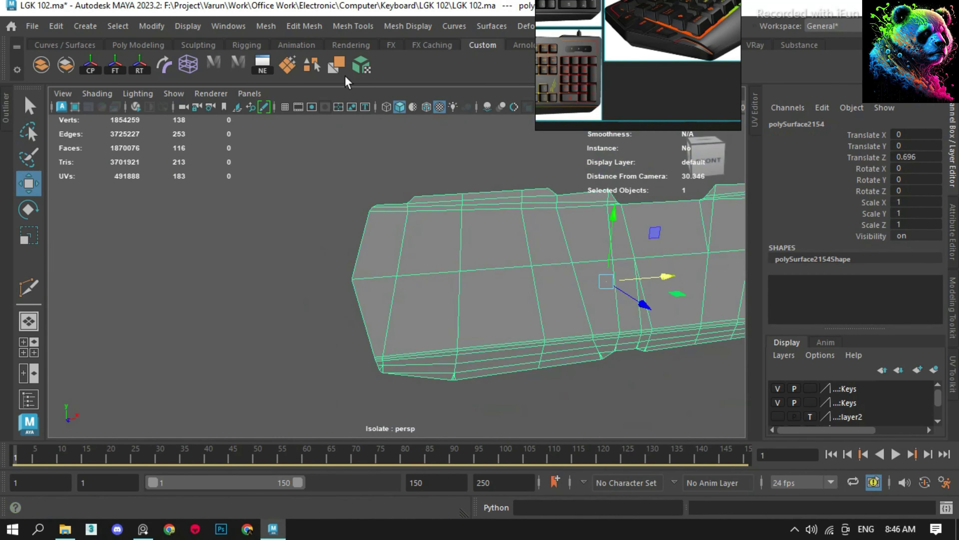
pyautogui.press('F11')
pyautogui.doubleClick(428, 311)
pyautogui.moveTo(428, 311)
pyautogui.keyDown('alt'); pyautogui.mouseDown()
pyautogui.moveTo(415, 275)
pyautogui.moveTo(581, 267)
pyautogui.moveTo(451, 411)
pyautogui.mouseUp(); pyautogui.keyUp('alt')
pyautogui.click(371, 366)
pyautogui.press('f')
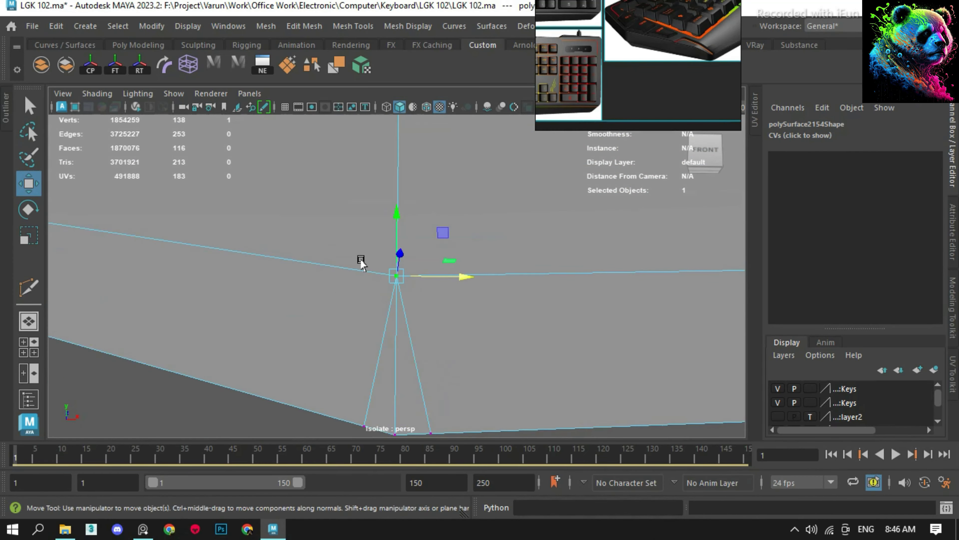
# - Merge the two corner vertices into one and review the whole panel
pyautogui.moveTo(361, 261)
pyautogui.keyDown('alt'); pyautogui.mouseDown()
pyautogui.moveTo(178, 261)
pyautogui.moveTo(420, 300)
pyautogui.mouseUp(); pyautogui.keyUp('alt')
pyautogui.keyDown('shift'); pyautogui.moveTo(420, 300); pyautogui.dragTo(447, 253, button='right'); pyautogui.keyUp('shift')
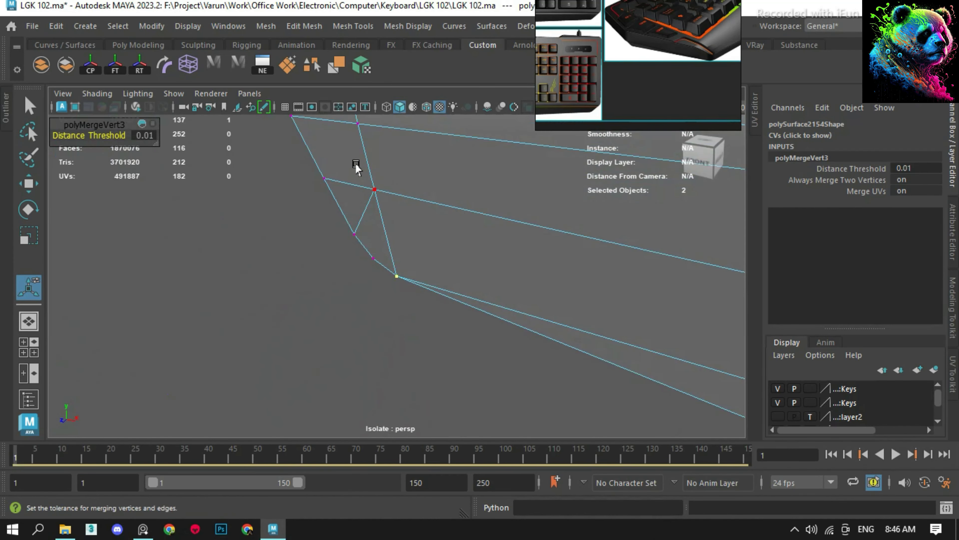
pyautogui.keyDown('alt'); pyautogui.moveTo(356, 165); pyautogui.dragTo(377, 179); pyautogui.keyUp('alt')
pyautogui.press('f')
pyautogui.moveTo(473, 262)
pyautogui.keyDown('alt'); pyautogui.mouseDown()
pyautogui.moveTo(409, 326)
pyautogui.moveTo(346, 325)
pyautogui.mouseUp(); pyautogui.keyUp('alt')
pyautogui.scroll(10, 491, 264)
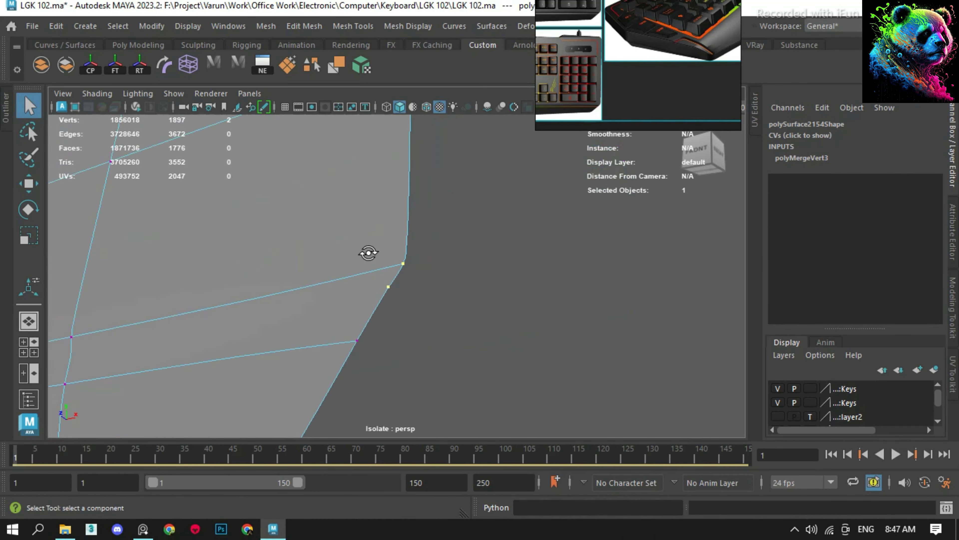
pyautogui.click(395, 288)
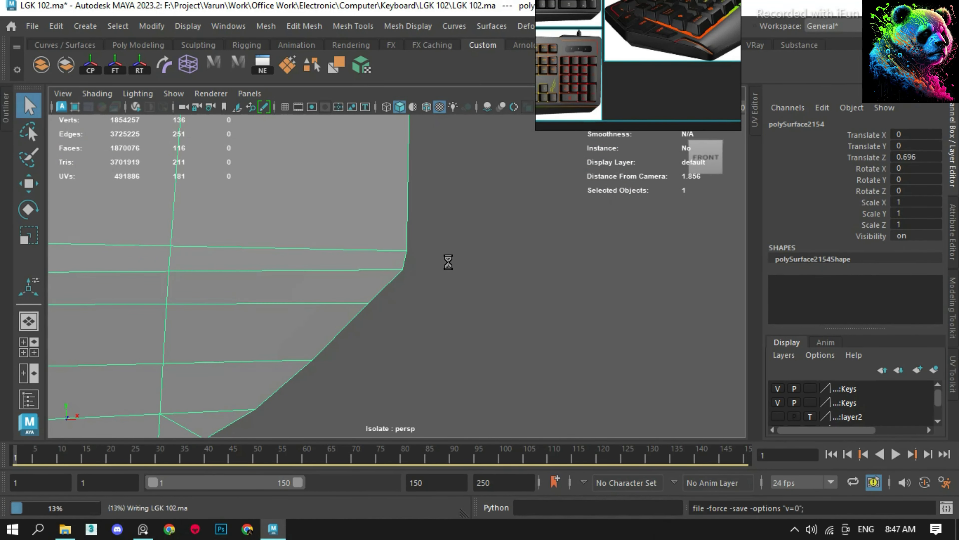
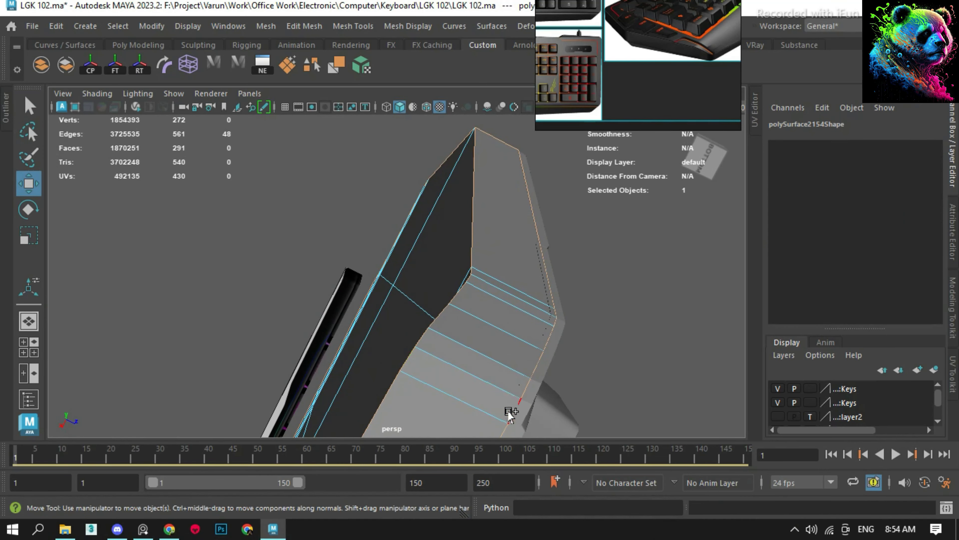
# - Select the case's top-ridge edges and bevel them at fraction 0.5, one segment, chamfer off
pyautogui.keyDown('alt'); pyautogui.moveTo(509, 414); pyautogui.dragTo(358, 298); pyautogui.keyUp('alt')
pyautogui.keyDown('shift'); pyautogui.click(154, 297); pyautogui.keyUp('shift')
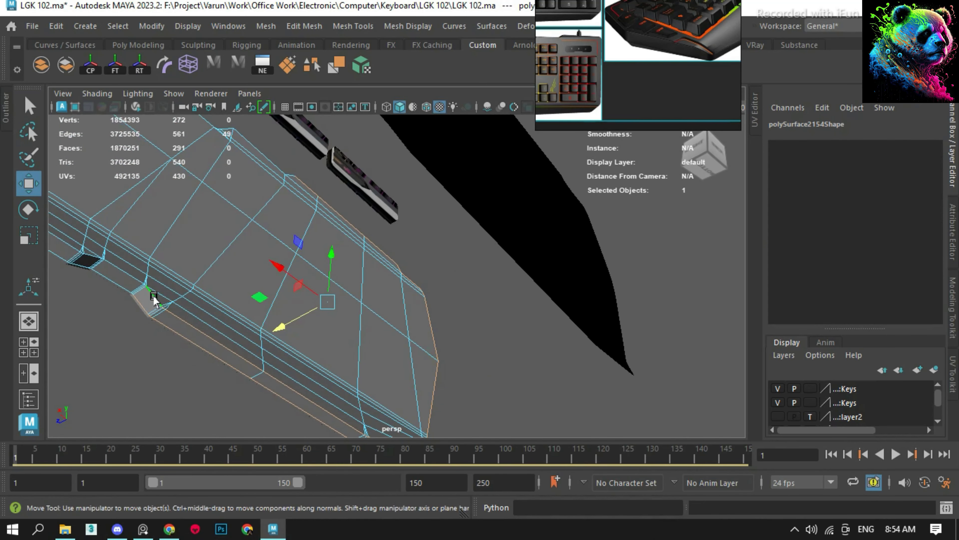
pyautogui.keyDown('shift'); pyautogui.doubleClick(92, 261); pyautogui.keyUp('shift')
pyautogui.moveTo(91, 261)
pyautogui.keyDown('alt'); pyautogui.mouseDown()
pyautogui.moveTo(252, 274)
pyautogui.moveTo(161, 272)
pyautogui.moveTo(165, 224)
pyautogui.moveTo(126, 321)
pyautogui.mouseUp(); pyautogui.keyUp('alt')
pyautogui.keyDown('shift'); pyautogui.click(125, 320); pyautogui.keyUp('shift')
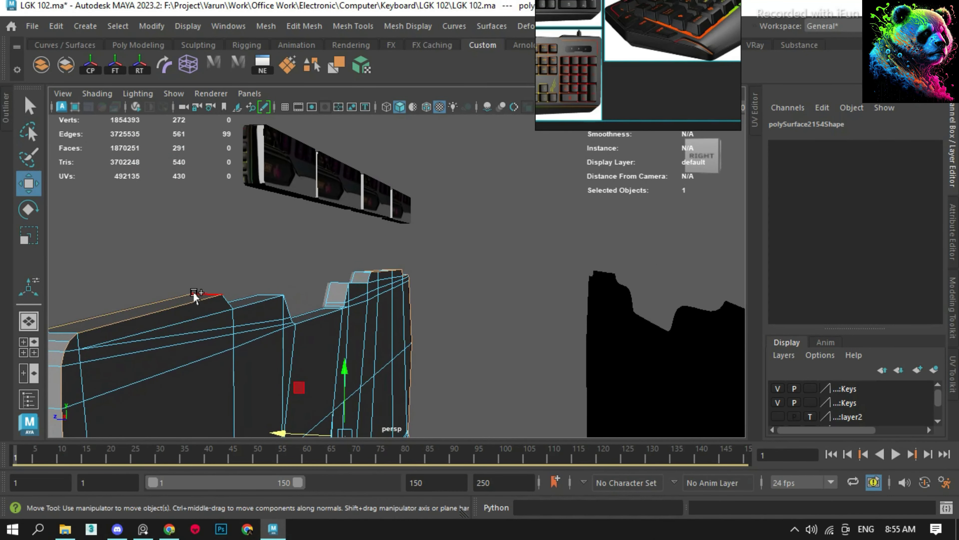
pyautogui.keyDown('alt'); pyautogui.moveTo(203, 293); pyautogui.dragTo(210, 312); pyautogui.keyUp('alt')
pyautogui.keyDown('shift'); pyautogui.click(109, 325); pyautogui.keyUp('shift')
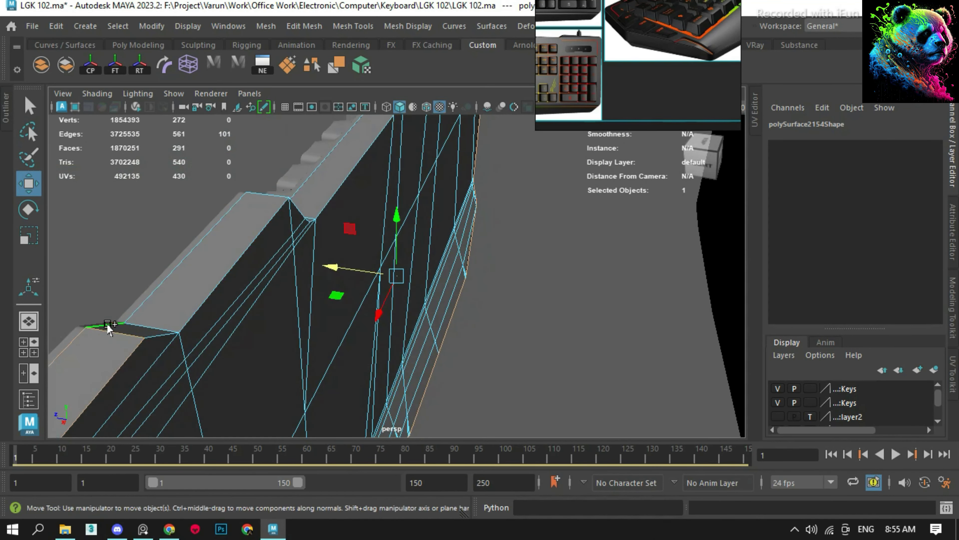
pyautogui.keyDown('alt'); pyautogui.moveTo(262, 195); pyautogui.dragTo(142, 215); pyautogui.keyUp('alt')
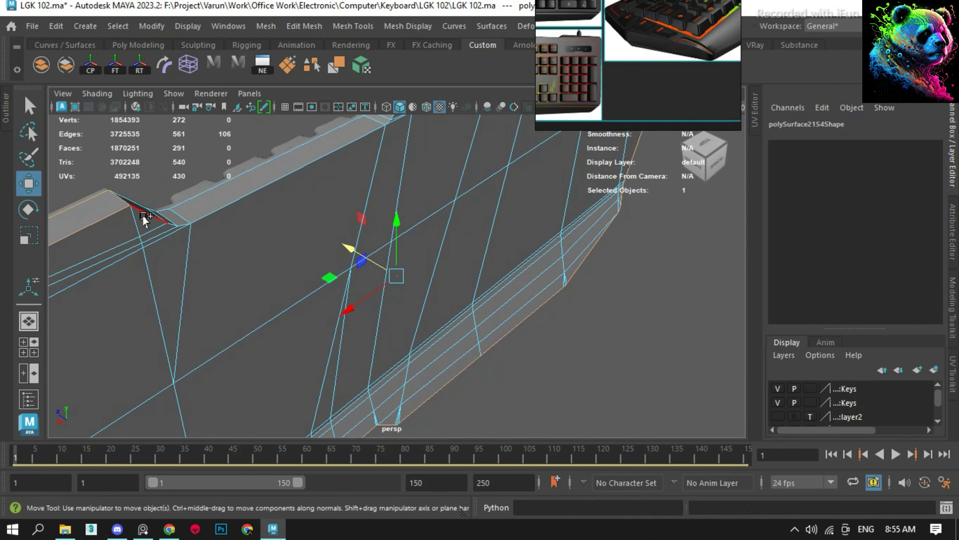
pyautogui.keyDown('shift'); pyautogui.click(391, 141); pyautogui.keyUp('shift')
pyautogui.moveTo(244, 195)
pyautogui.keyDown('alt'); pyautogui.mouseDown()
pyautogui.moveTo(391, 140)
pyautogui.moveTo(521, 172)
pyautogui.mouseUp(); pyautogui.keyUp('alt')
pyautogui.keyDown('shift'); pyautogui.moveTo(521, 172); pyautogui.dragTo(563, 167, button='right'); pyautogui.keyUp('shift')
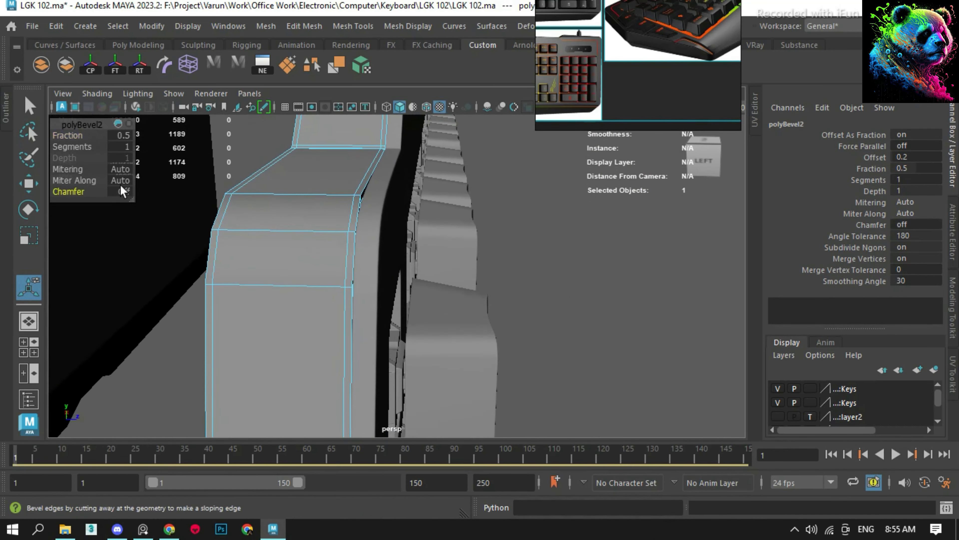
# - Finish the bevel, then select and frame the keyboard case to inspect the bevelled corner
pyautogui.press('q')
pyautogui.press('F8')
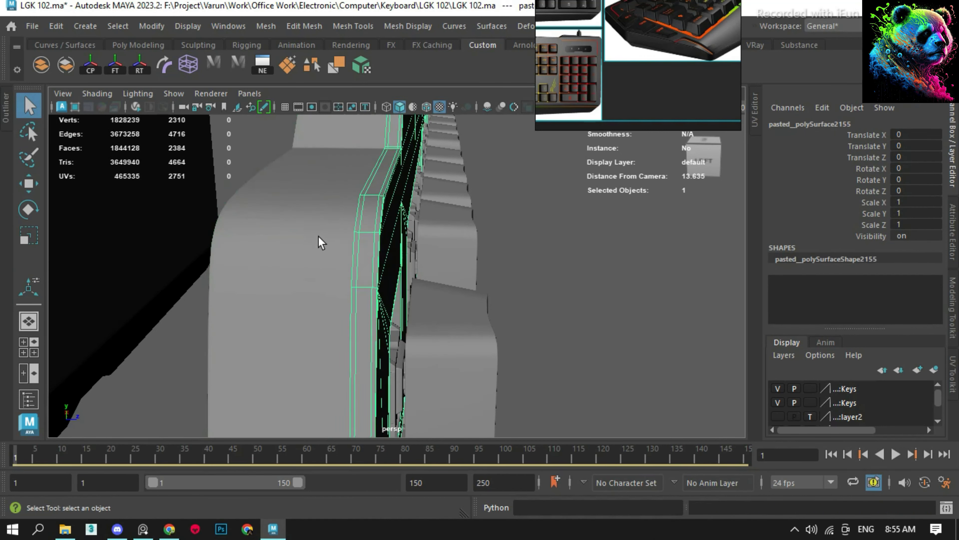
pyautogui.scroll(-5, 319, 242)
pyautogui.click(521, 265)
pyautogui.press('f')
pyautogui.scroll(3, 246, 304)
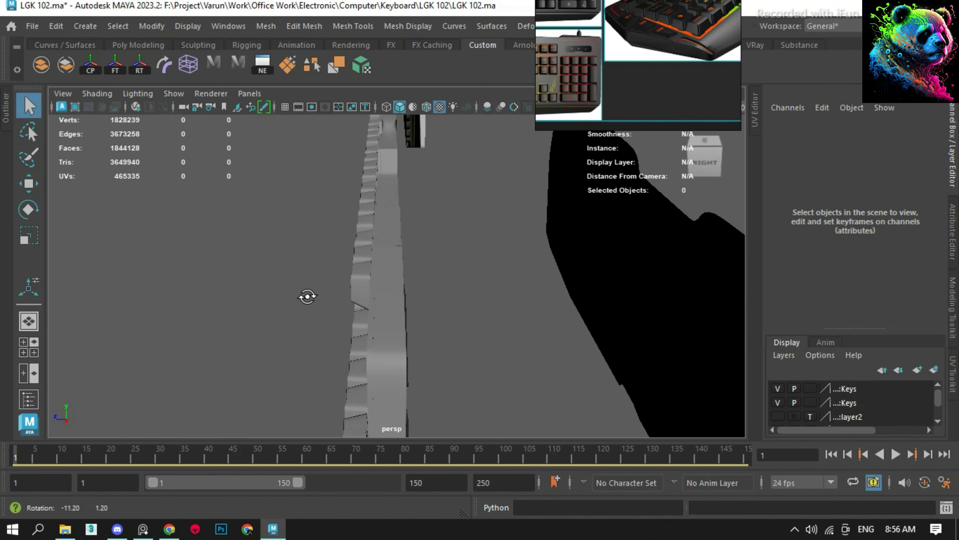
pyautogui.click(189, 342)
pyautogui.press('F8')
pyautogui.keyDown('alt'); pyautogui.moveTo(213, 300); pyautogui.dragTo(228, 284); pyautogui.keyUp('alt')
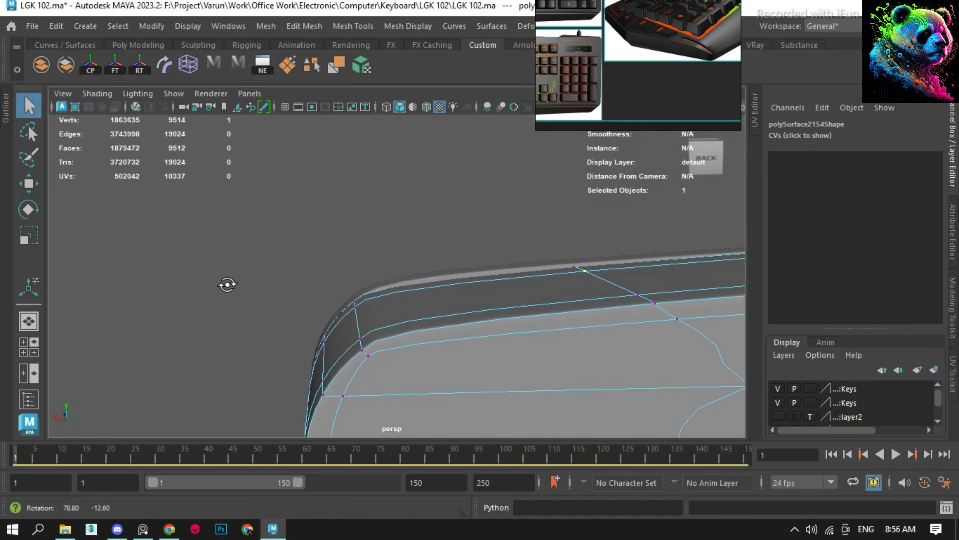
pyautogui.press('F8')
# - Isolate the keyboard case and select the edge ring across its left section
pyautogui.keyDown('alt'); pyautogui.moveTo(400, 265); pyautogui.dragTo(518, 325); pyautogui.keyUp('alt')
pyautogui.scroll(-5, 406, 321)
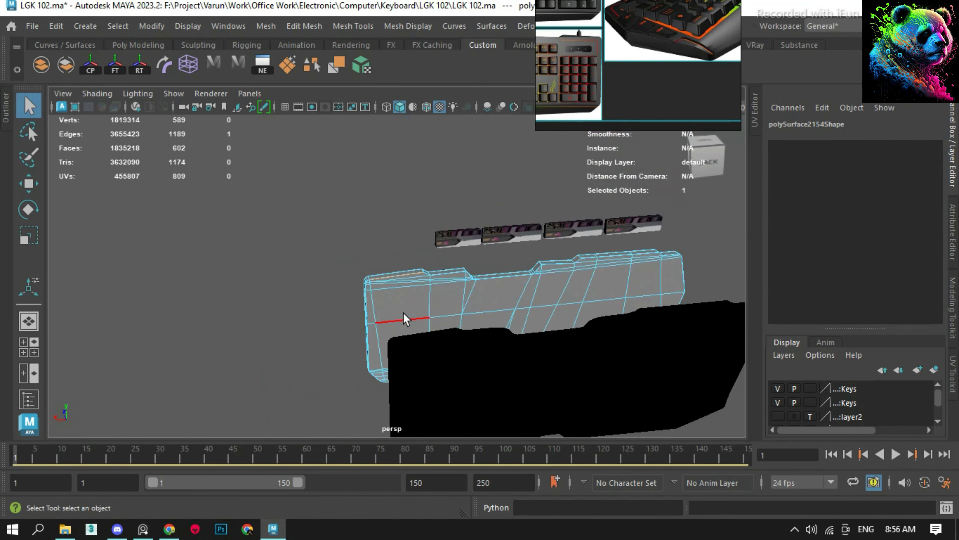
pyautogui.moveTo(407, 321)
pyautogui.keyDown('alt'); pyautogui.mouseDown()
pyautogui.moveTo(347, 278)
pyautogui.moveTo(440, 293)
pyautogui.moveTo(392, 313)
pyautogui.mouseUp(); pyautogui.keyUp('alt')
pyautogui.scroll(3, 440, 293)
pyautogui.hotkey('ctrl', '1')
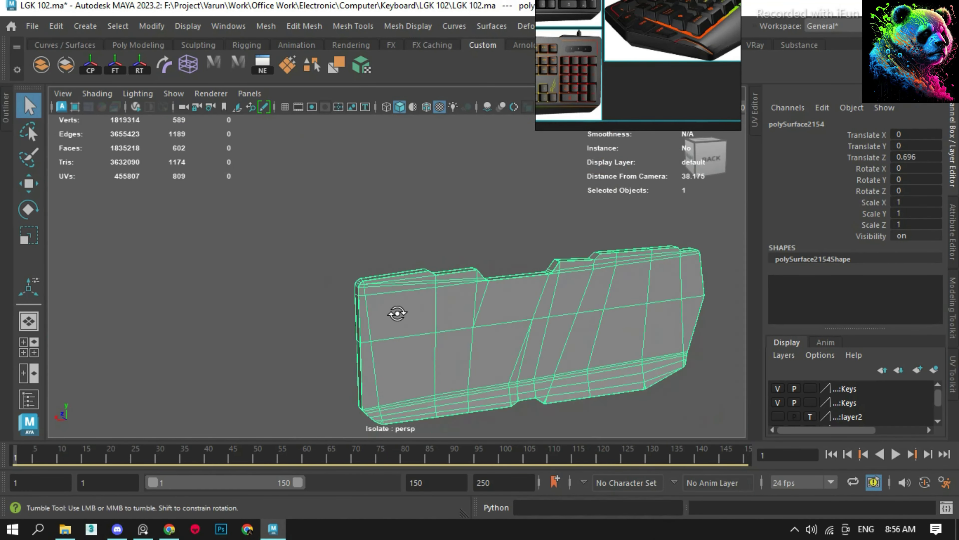
pyautogui.press('F10')
pyautogui.scroll(2, 412, 410)
pyautogui.doubleClick(414, 396)
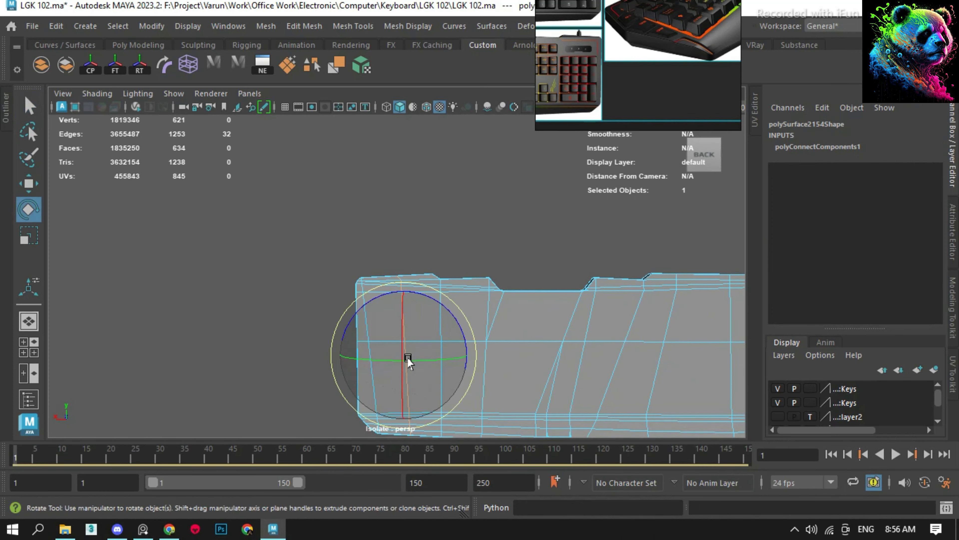
# - Connect the ring edges with new edges and insert two edge loops across the case
pyautogui.press('w')
pyautogui.moveTo(408, 361)
pyautogui.keyDown('alt'); pyautogui.mouseDown()
pyautogui.moveTo(435, 296)
pyautogui.moveTo(392, 171)
pyautogui.moveTo(265, 343)
pyautogui.mouseUp(); pyautogui.keyUp('alt')
pyautogui.keyDown('shift'); pyautogui.moveTo(418, 243); pyautogui.dragTo(428, 443, button='right'); pyautogui.keyUp('shift')
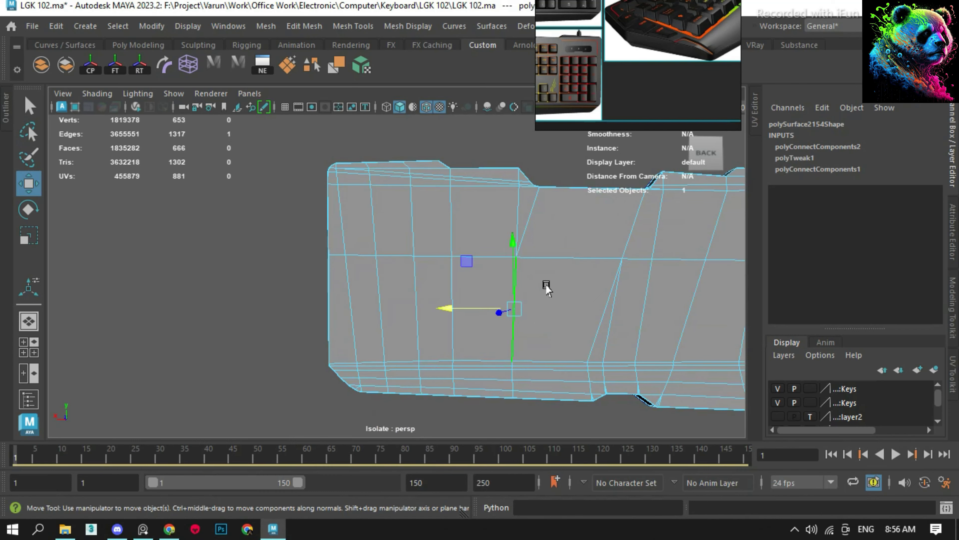
pyautogui.moveTo(546, 287)
pyautogui.keyDown('alt'); pyautogui.mouseDown(button='right')
pyautogui.moveTo(407, 246)
pyautogui.moveTo(456, 185)
pyautogui.mouseUp(button='right'); pyautogui.keyUp('alt')
pyautogui.keyDown('alt'); pyautogui.moveTo(455, 184); pyautogui.dragTo(422, 247); pyautogui.keyUp('alt')
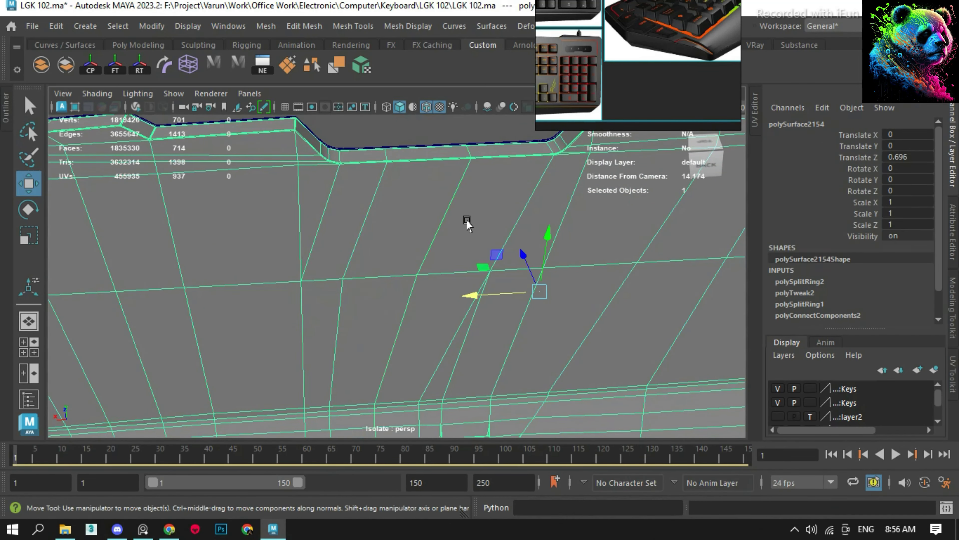
# - Clear the edge selection, reselect the case and undo the last edge-loop move
pyautogui.press('F10')
pyautogui.scroll(-5, 431, 186)
pyautogui.click(455, 213)
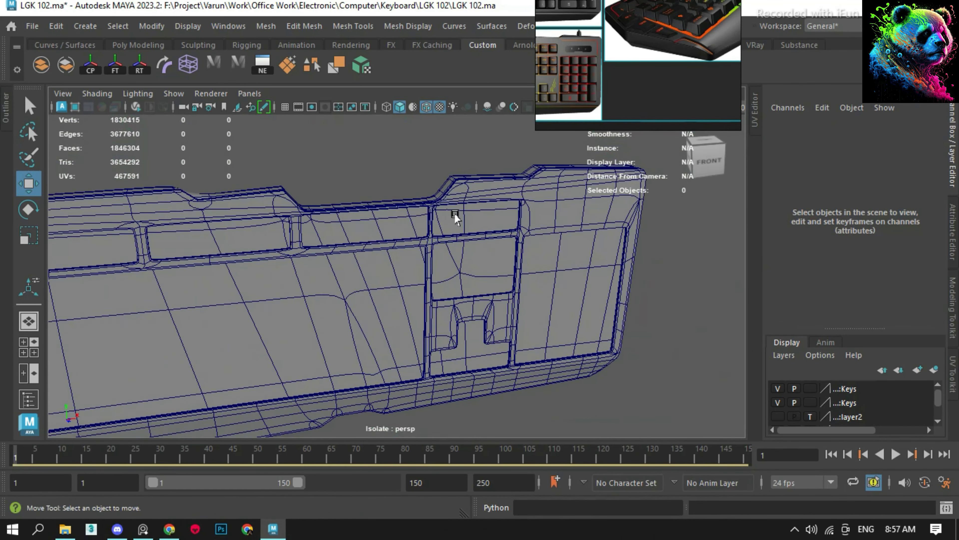
pyautogui.moveTo(455, 213)
pyautogui.keyDown('alt'); pyautogui.mouseDown()
pyautogui.moveTo(383, 171)
pyautogui.moveTo(510, 167)
pyautogui.moveTo(474, 254)
pyautogui.moveTo(469, 228)
pyautogui.mouseUp(); pyautogui.keyUp('alt')
pyautogui.click(475, 254)
pyautogui.hotkey('ctrl', 'z')
# - Undo the edge loops and reapply the ridge bevel at fraction 0.3 with chamfer off
pyautogui.hotkey('ctrl', 'z')
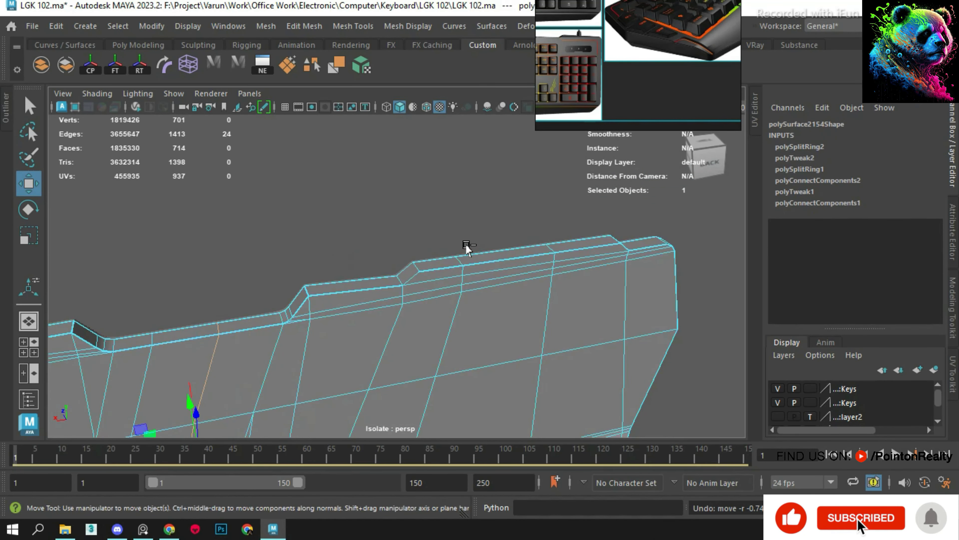
pyautogui.hotkey('ctrl', 'z')
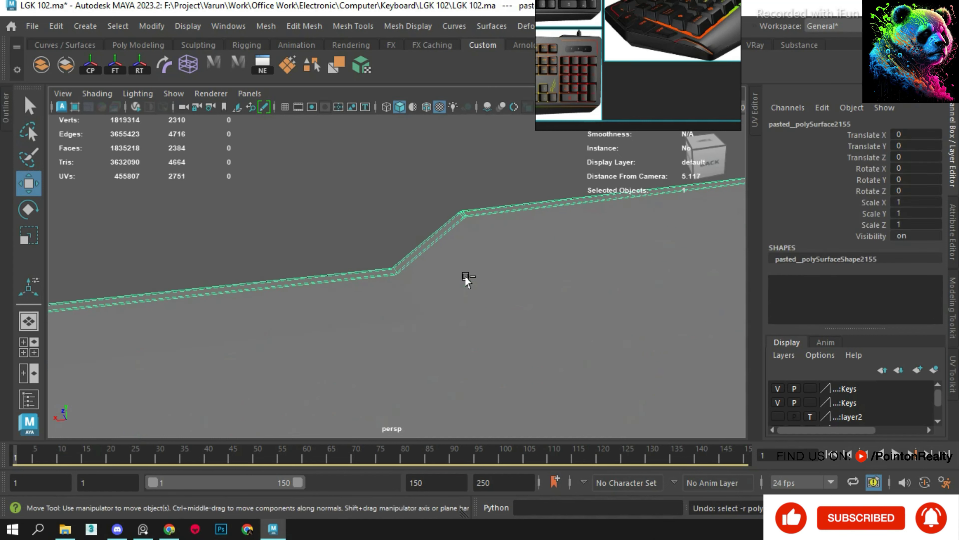
pyautogui.hotkey('ctrl', 'z')
pyautogui.hotkey('ctrl', 'z')
pyautogui.hotkey('ctrl', 'z')
pyautogui.hotkey('ctrl', 'z')
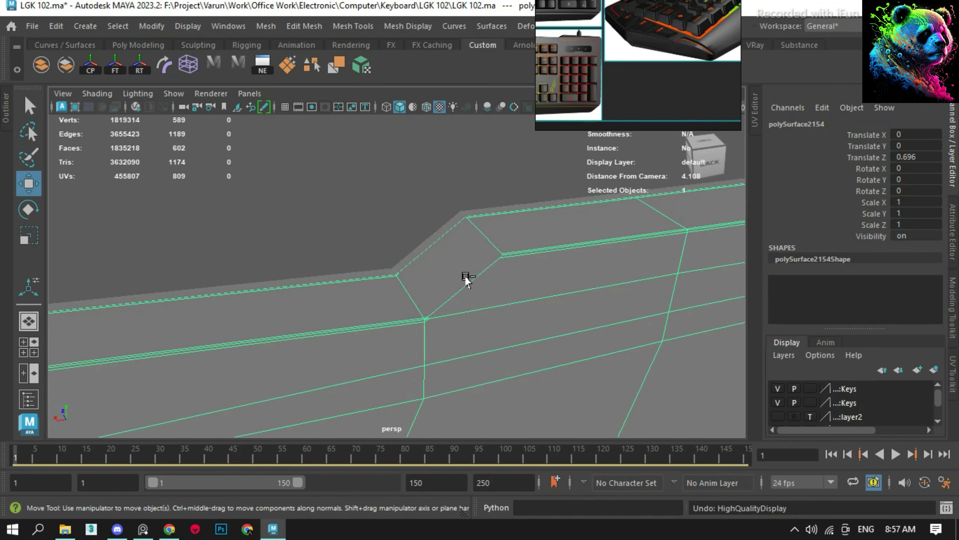
pyautogui.hotkey('ctrl', 'z')
# - Step back through earlier view and selection changes to the isolated case
pyautogui.hotkey('ctrl', 'z')
pyautogui.hotkey('ctrl', 'b')
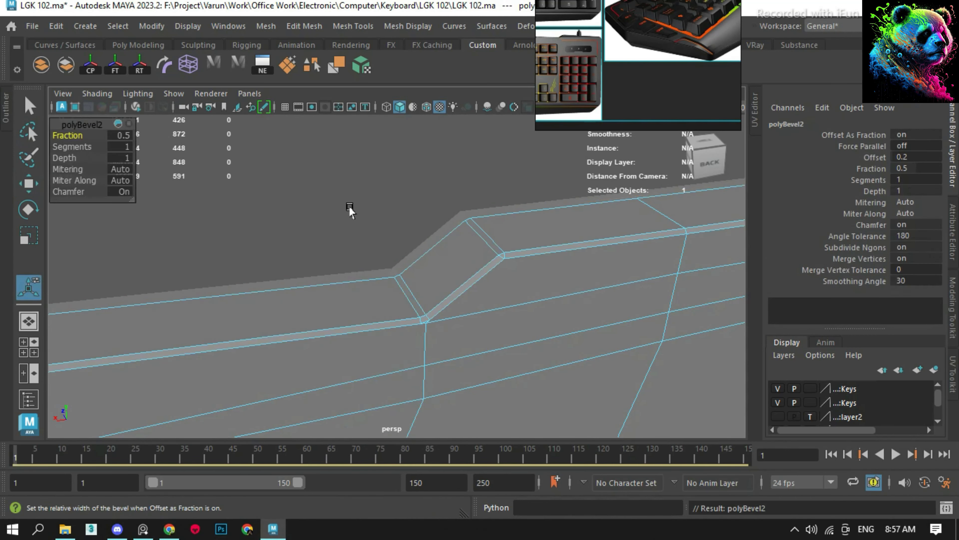
pyautogui.press('Return')
pyautogui.hotkey('ctrl', 'z')
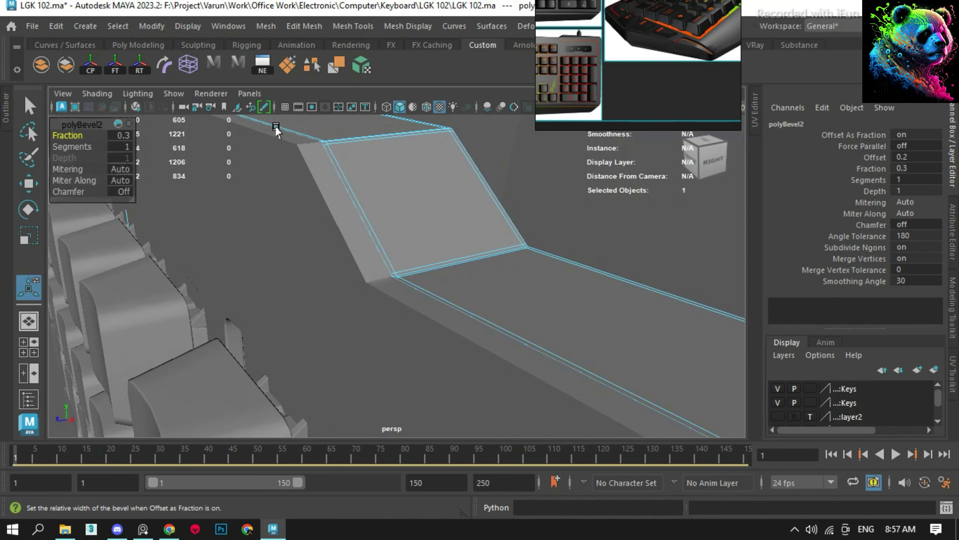
pyautogui.hotkey('ctrl', 'z')
pyautogui.hotkey('ctrl', 'z')
pyautogui.hotkey('ctrl', 'z')
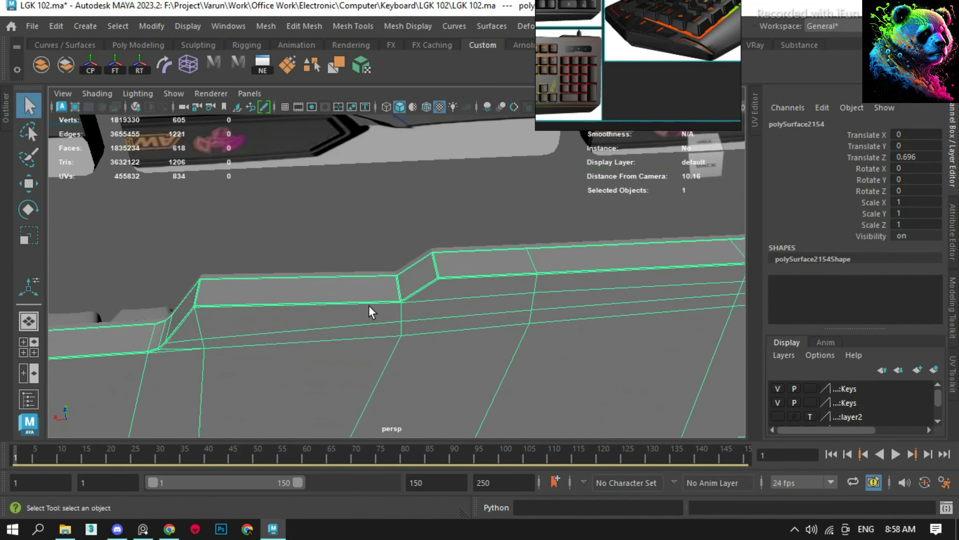
pyautogui.hotkey('ctrl', 'z')
pyautogui.hotkey('ctrl', 'z')
pyautogui.keyDown('alt'); pyautogui.moveTo(471, 278); pyautogui.dragTo(429, 238); pyautogui.keyUp('alt')
pyautogui.hotkey('ctrl', 'z')
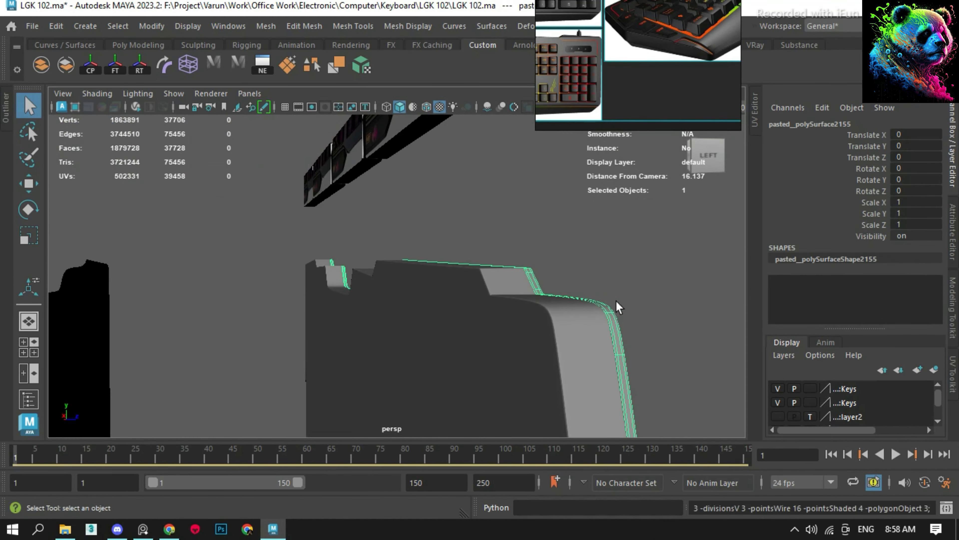
pyautogui.hotkey('ctrl', 'z')
pyautogui.hotkey('ctrl', 'z')
pyautogui.hotkey('ctrl', 'z')
pyautogui.hotkey('ctrl', 'z')
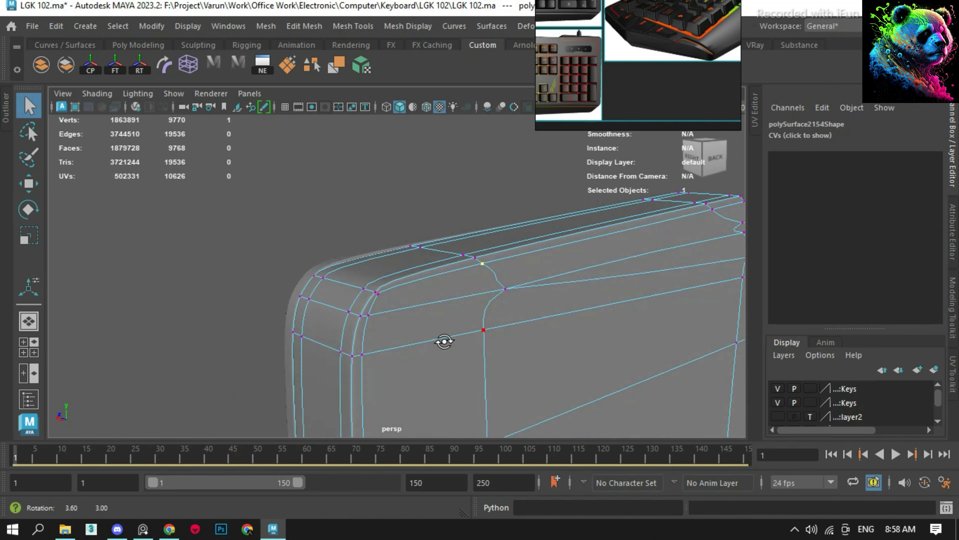
pyautogui.hotkey('ctrl', 'z')
pyautogui.hotkey('ctrl', 'z')
pyautogui.hotkey('ctrl', 'z')
pyautogui.hotkey('ctrl', 'z')
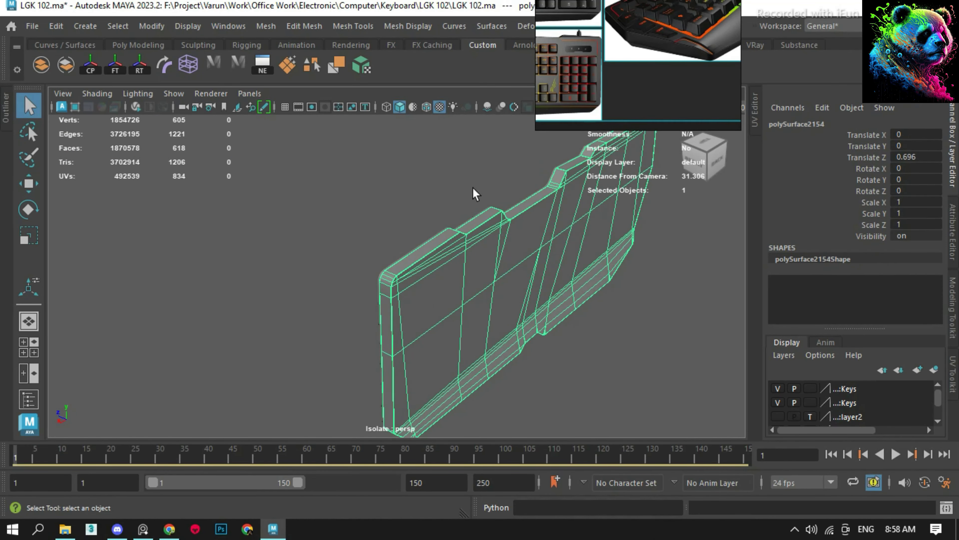
pyautogui.hotkey('ctrl', 'z')
pyautogui.hotkey('ctrl', 'z')
# - Connect the selected ring edges with a new edge, toggling between top and perspective views
pyautogui.keyDown('shift'); pyautogui.moveTo(437, 244); pyautogui.dragTo(423, 445, button='right'); pyautogui.keyUp('shift')
pyautogui.press('w')
pyautogui.press('f')
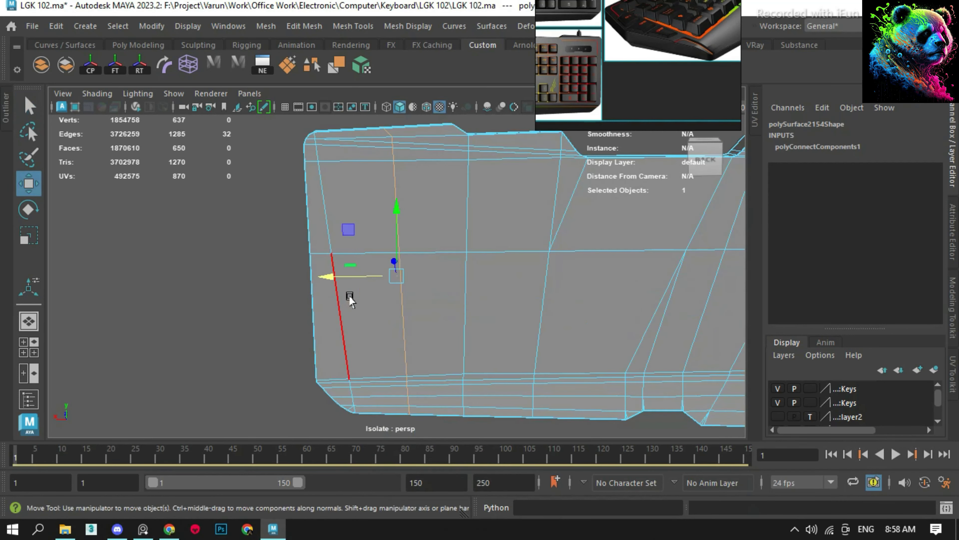
pyautogui.press('[')
pyautogui.press('[')
pyautogui.press(']')
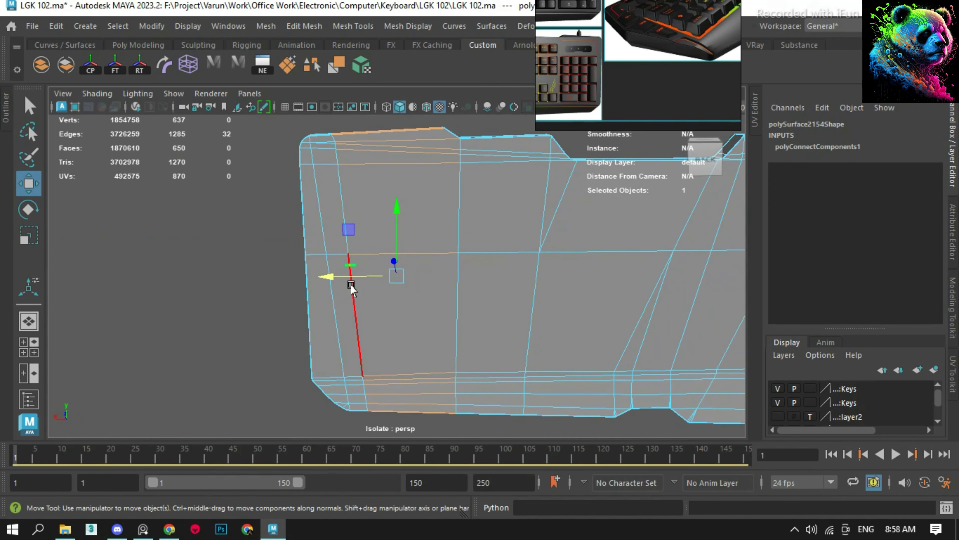
pyautogui.press('[')
# - Add another connecting edge and an edge loop across the case, then frame it
pyautogui.keyDown('shift'); pyautogui.moveTo(355, 259); pyautogui.dragTo(332, 446, button='right'); pyautogui.keyUp('shift')
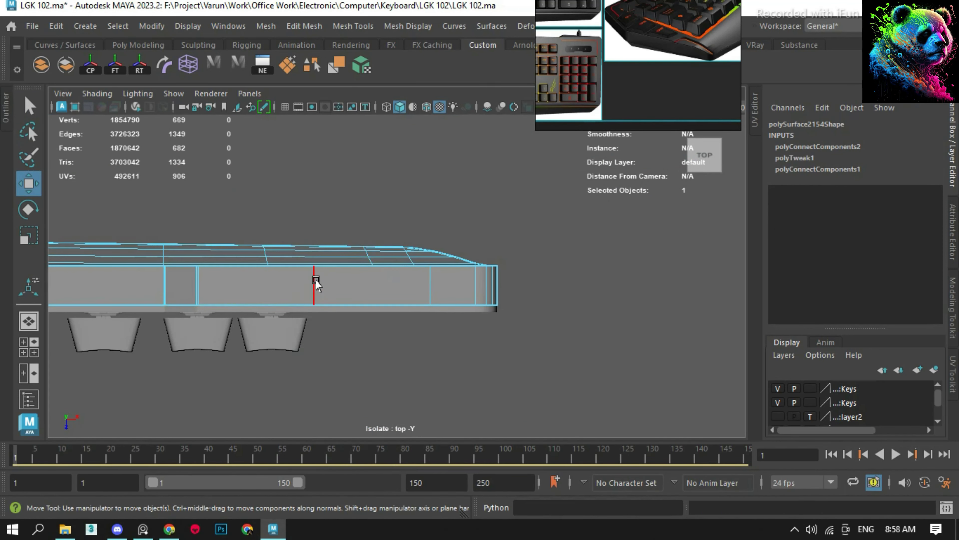
pyautogui.press('[')
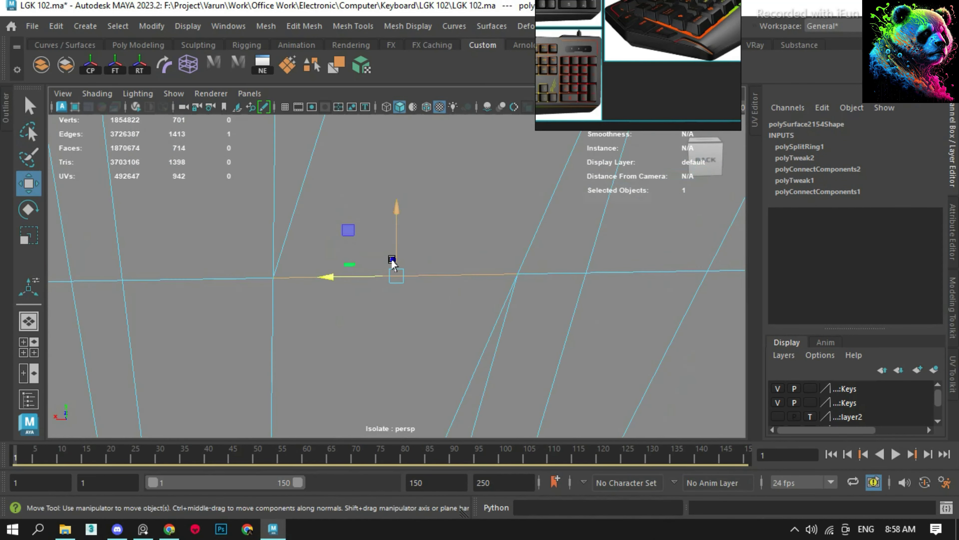
pyautogui.keyDown('shift'); pyautogui.moveTo(417, 233); pyautogui.dragTo(288, 331, button='right'); pyautogui.keyUp('shift')
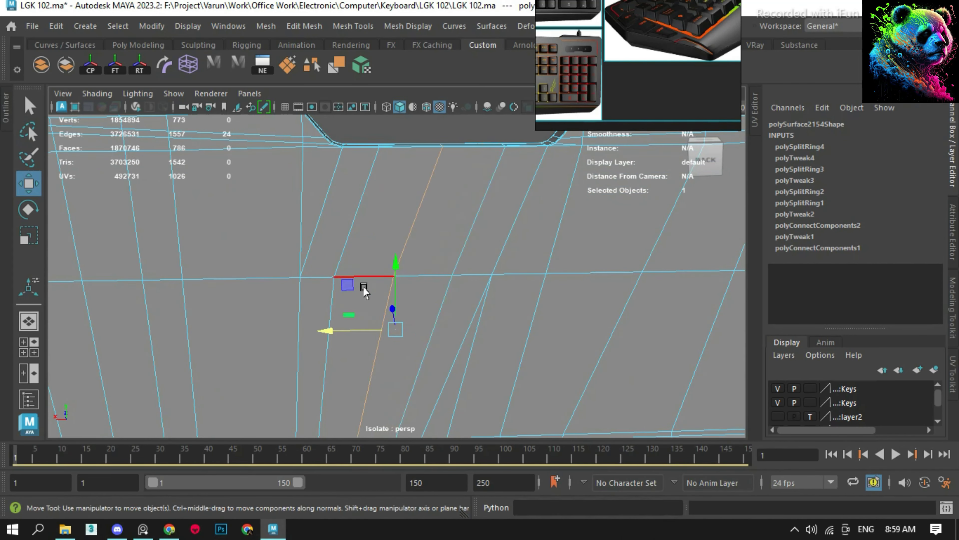
pyautogui.press('f')
pyautogui.scroll(5, 514, 328)
# - Select the separate top strip piece and inspect its edge loop
pyautogui.moveTo(606, 272)
pyautogui.keyDown('alt'); pyautogui.mouseDown()
pyautogui.moveTo(520, 291)
pyautogui.moveTo(482, 261)
pyautogui.moveTo(277, 275)
pyautogui.mouseUp(); pyautogui.keyUp('alt')
pyautogui.click(520, 291)
pyautogui.click(482, 261)
pyautogui.press('F10')
pyautogui.scroll(3, 325, 261)
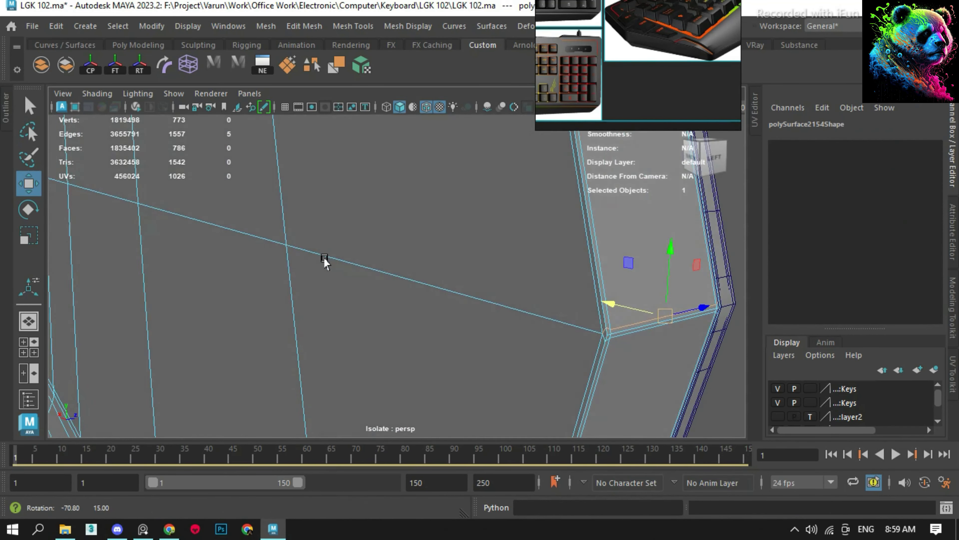
pyautogui.press('f')
pyautogui.press('F8')
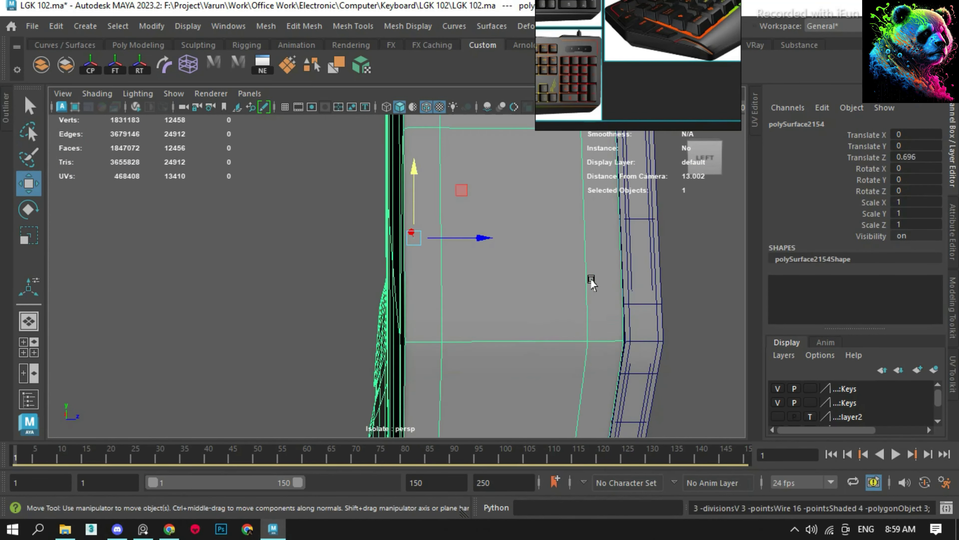
# - Deselect everything and orbit in close to the case's top ridge edge
pyautogui.click(589, 278)
pyautogui.scroll(-3, 507, 285)
pyautogui.scroll(-2, 382, 204)
pyautogui.keyDown('alt'); pyautogui.moveTo(382, 204); pyautogui.dragTo(353, 225); pyautogui.keyUp('alt')
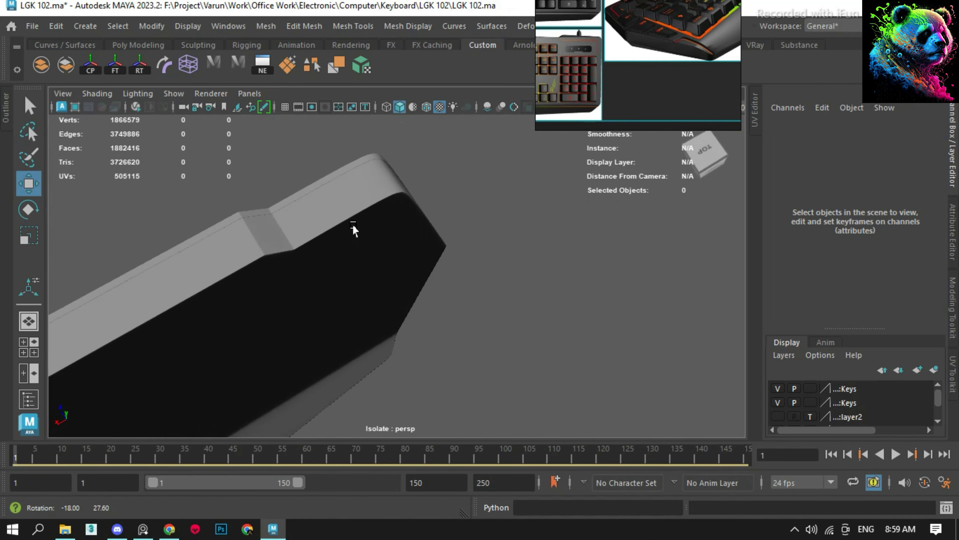
pyautogui.scroll(3, 422, 285)
# - Select the two case parts at the ridge, zoom in, then undo back to the full corner view
pyautogui.click(422, 285)
pyautogui.scroll(2, 406, 301)
pyautogui.scroll(2, 405, 298)
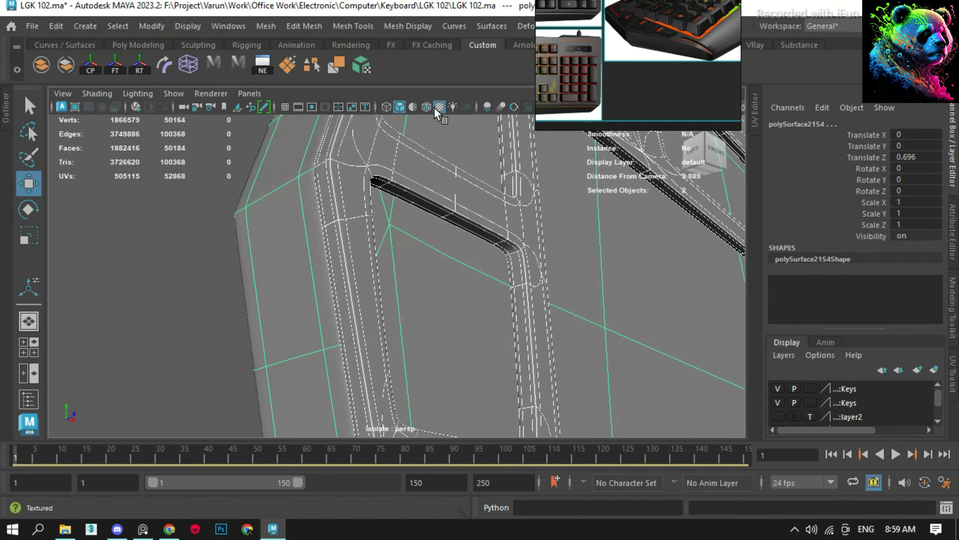
pyautogui.hotkey('ctrl', 'z')
pyautogui.hotkey('ctrl', 'z')
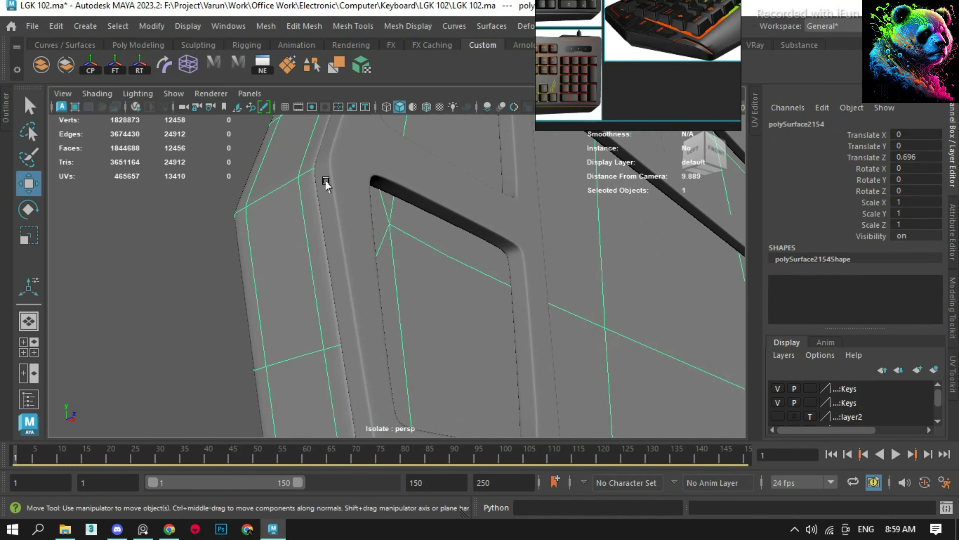
pyautogui.hotkey('ctrl', 'z')
pyautogui.hotkey('ctrl', 'z')
pyautogui.hotkey('ctrl', 'z')
pyautogui.hotkey('ctrl', 'z')
pyautogui.hotkey('ctrl', 'z')
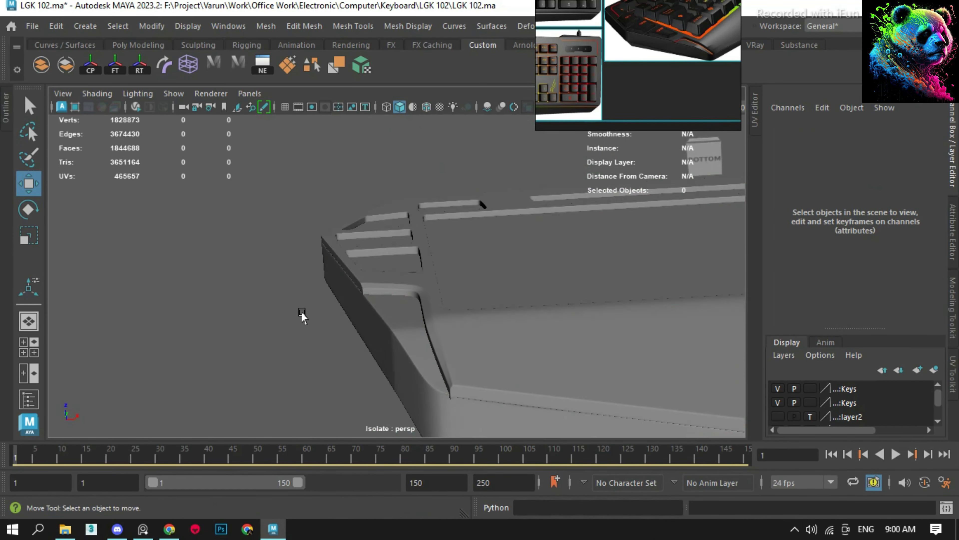
pyautogui.hotkey('ctrl', 'z')
# - Isolate polySurface2156 and Multi-Cut new edges across its bent corner
pyautogui.hotkey('ctrl', 'z')
pyautogui.hotkey('ctrl', 'z')
pyautogui.hotkey('ctrl', 'z')
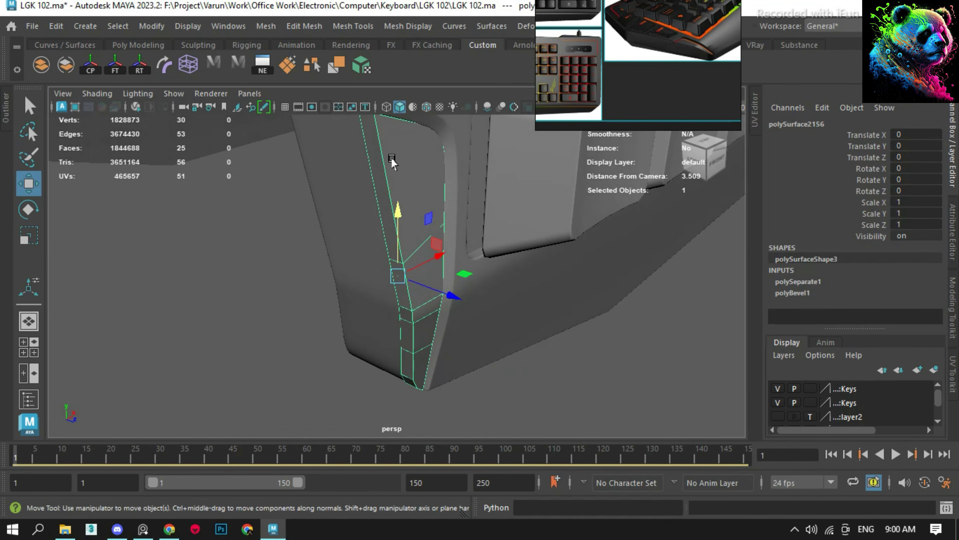
pyautogui.hotkey('ctrl', 'z')
pyautogui.hotkey('ctrl', 'z')
pyautogui.hotkey('ctrl', 'z')
pyautogui.hotkey('ctrl', 'z')
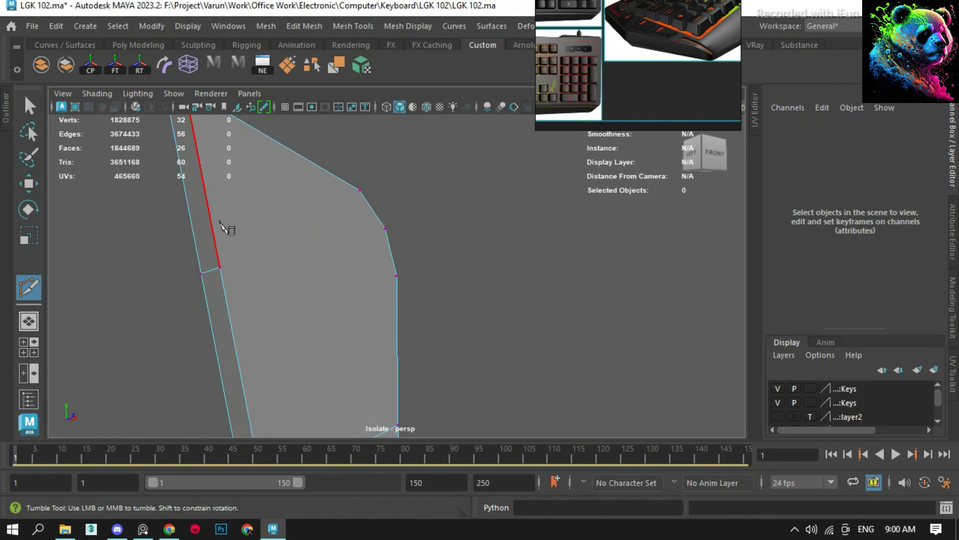
pyautogui.hotkey('ctrl', 'z')
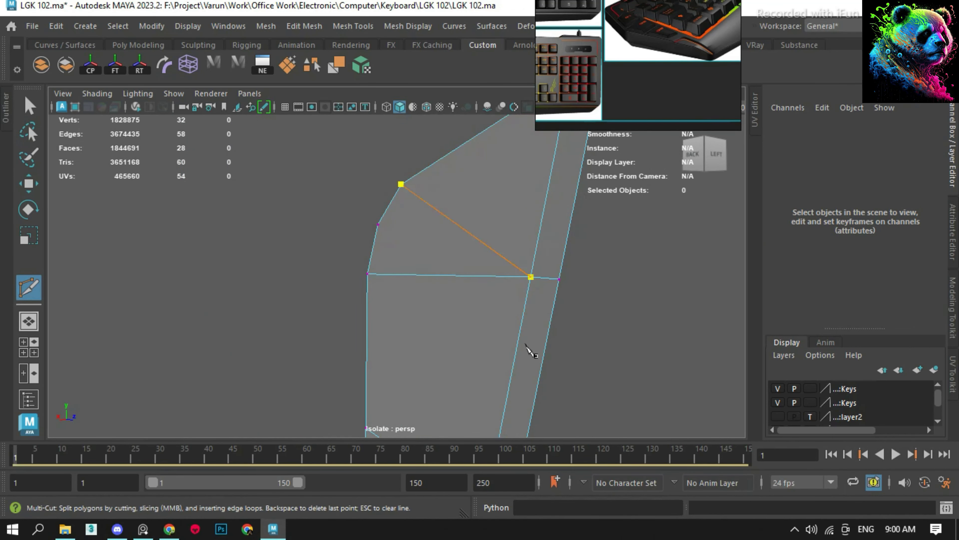
pyautogui.hotkey('ctrl', 'z')
pyautogui.hotkey('ctrl', 'z')
pyautogui.hotkey('ctrl', 'z')
pyautogui.hotkey('ctrl', 'z')
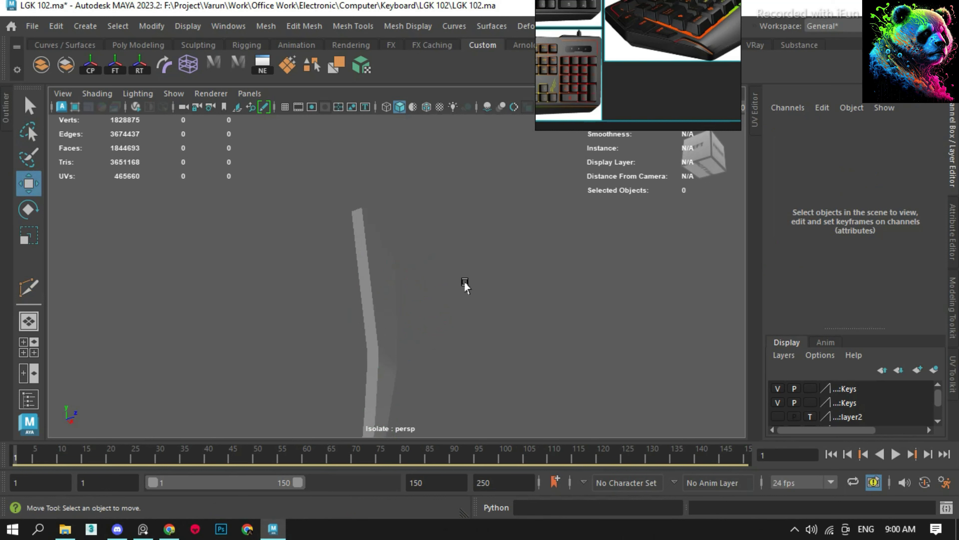
pyautogui.hotkey('ctrl', 'z')
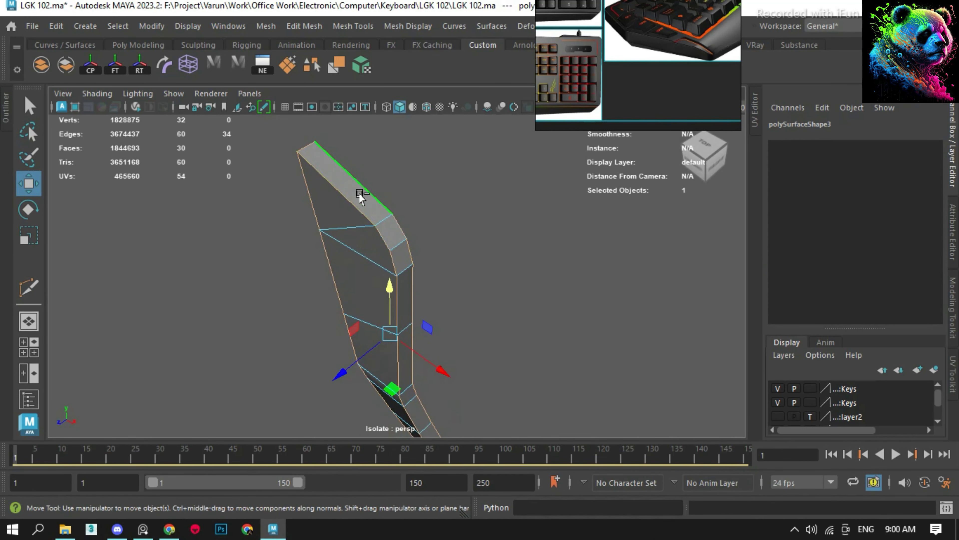
# - Bevel the strip's outer edges with offset 0.2 and show it back on the whole case
pyautogui.hotkey('ctrl', 'b')
pyautogui.hotkey('ctrl', 'z')
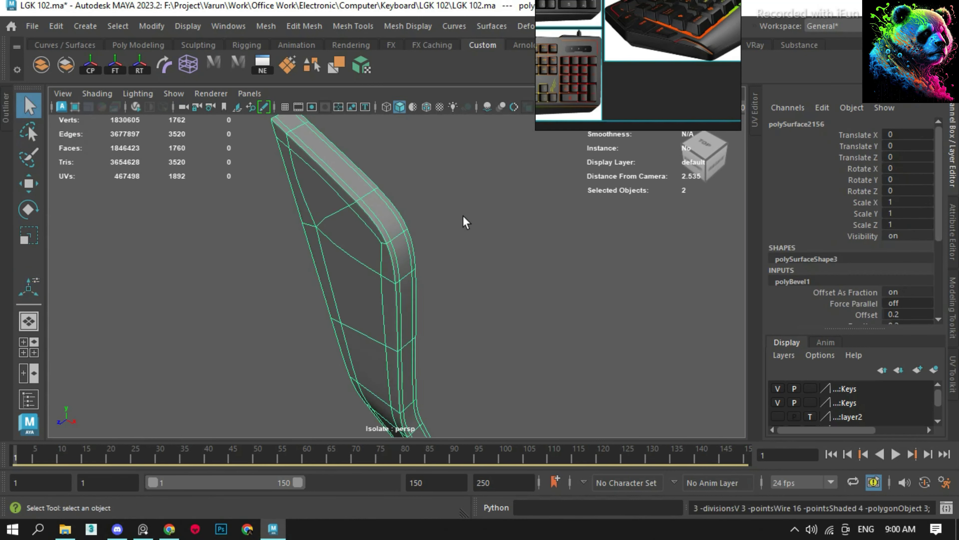
pyautogui.hotkey('ctrl', 'z')
pyautogui.hotkey('ctrl', 'z')
pyautogui.hotkey('ctrl', 'z')
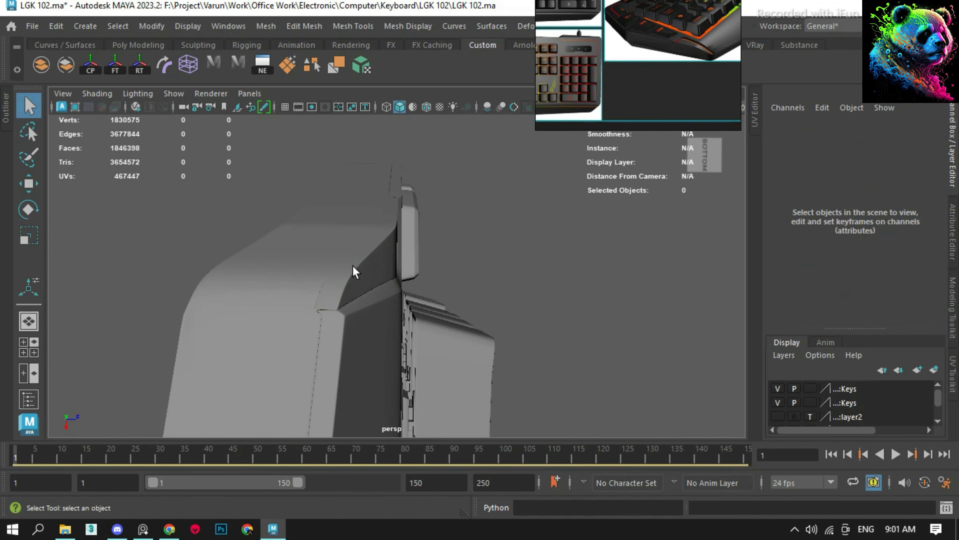
pyautogui.hotkey('ctrl', 'z')
pyautogui.hotkey('ctrl', 'z')
pyautogui.hotkey('ctrl', 'z')
# - Select the case body polySurface2154 and make a first Multi-Cut pass on it
pyautogui.moveTo(353, 282)
pyautogui.keyDown('alt'); pyautogui.mouseDown()
pyautogui.moveTo(369, 254)
pyautogui.moveTo(488, 229)
pyautogui.moveTo(501, 348)
pyautogui.mouseUp(); pyautogui.keyUp('alt')
pyautogui.hotkey('ctrl', 'z')
pyautogui.scroll(3, 691, 34)
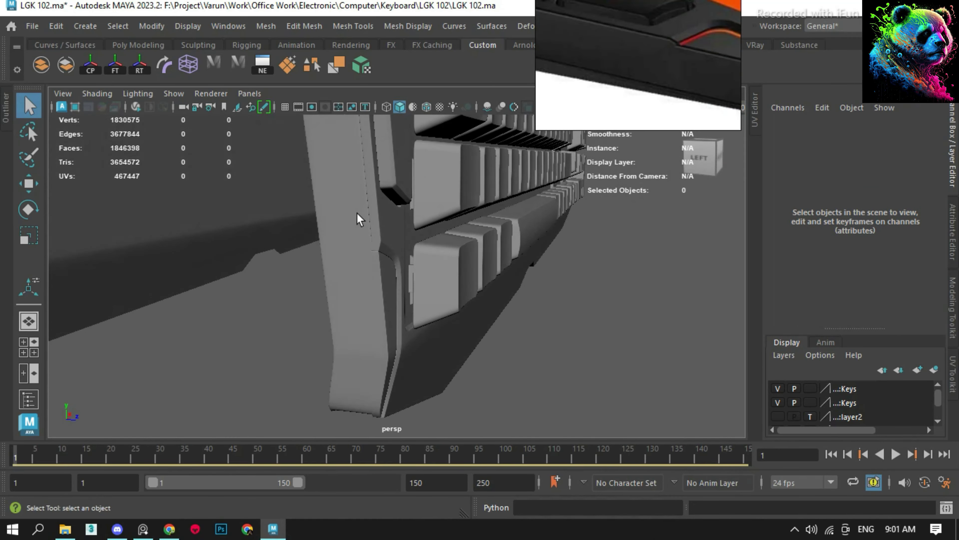
pyautogui.click(296, 217)
pyautogui.scroll(-2, 310, 227)
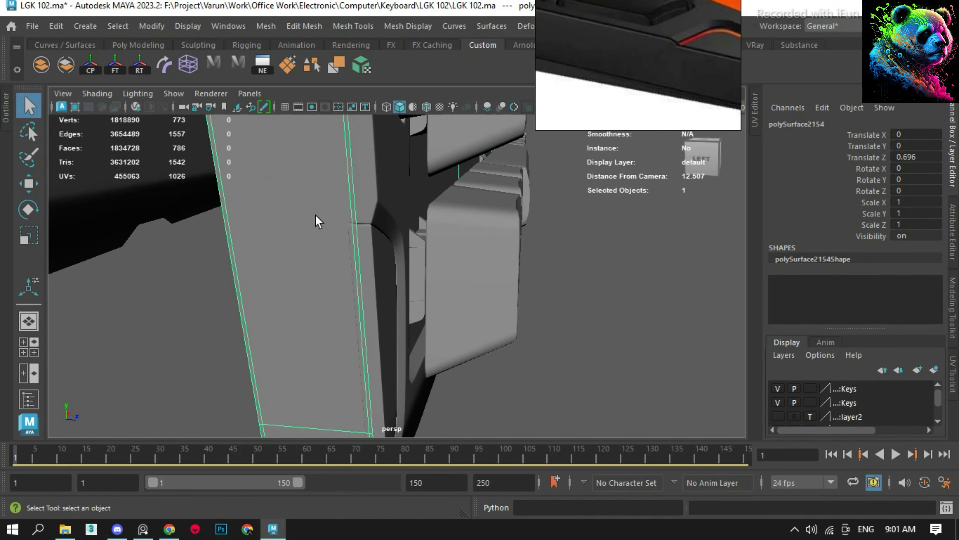
pyautogui.hotkey('ctrl', 'shift', 'x')
pyautogui.scroll(1, 333, 211)
pyautogui.press('q')
# - Cut an edge loop along the case ridge, then select the ridge faces under the badge strip
pyautogui.click(361, 206)
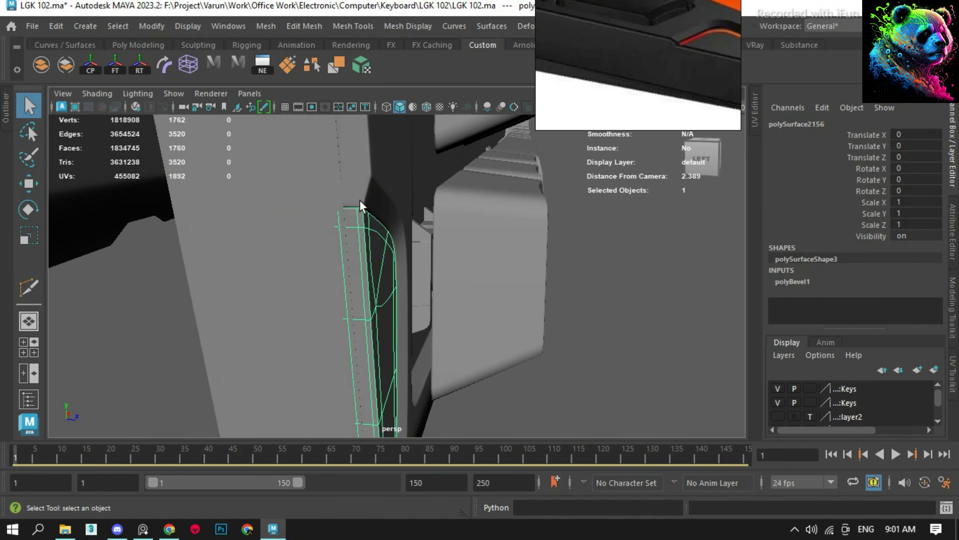
pyautogui.keyDown('shift'); pyautogui.moveTo(302, 236); pyautogui.dragTo(249, 242, button='right'); pyautogui.keyUp('shift')
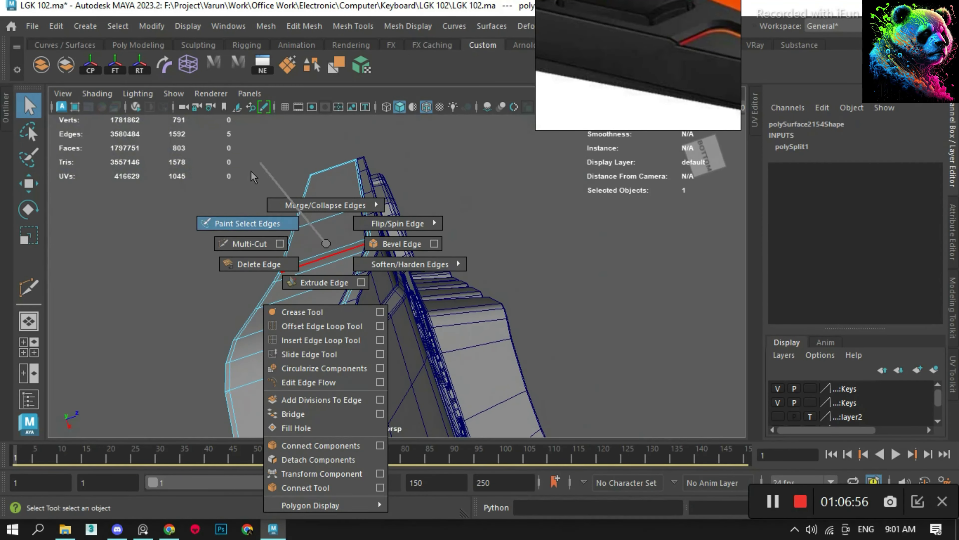
pyautogui.keyDown('ctrl'); pyautogui.click(332, 318); pyautogui.keyUp('ctrl')
pyautogui.moveTo(332, 319)
pyautogui.keyDown('alt'); pyautogui.mouseDown()
pyautogui.moveTo(347, 297)
pyautogui.moveTo(332, 278)
pyautogui.mouseUp(); pyautogui.keyUp('alt')
pyautogui.press('q')
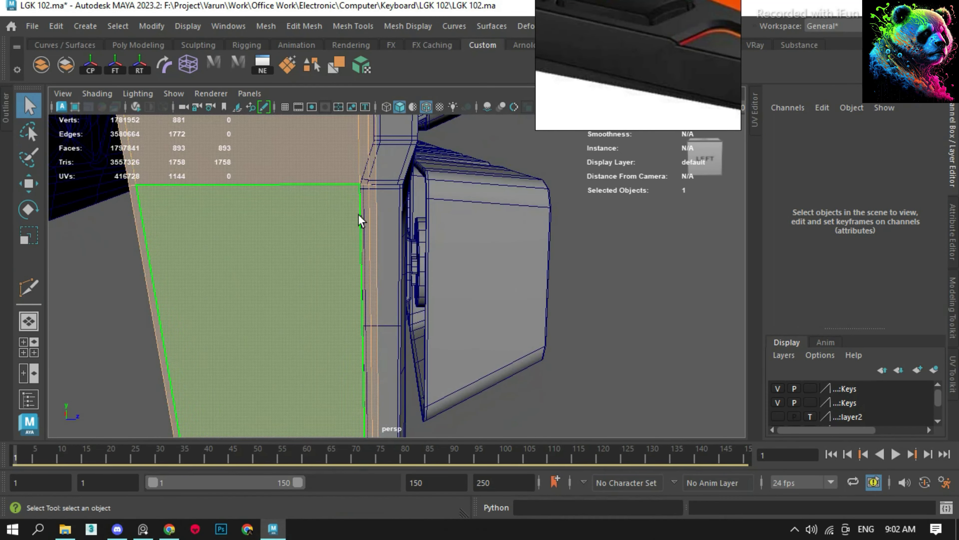
pyautogui.moveTo(371, 192)
pyautogui.keyDown('alt'); pyautogui.mouseDown()
pyautogui.moveTo(326, 176)
pyautogui.moveTo(343, 286)
pyautogui.mouseUp(); pyautogui.keyUp('alt')
pyautogui.click(343, 285)
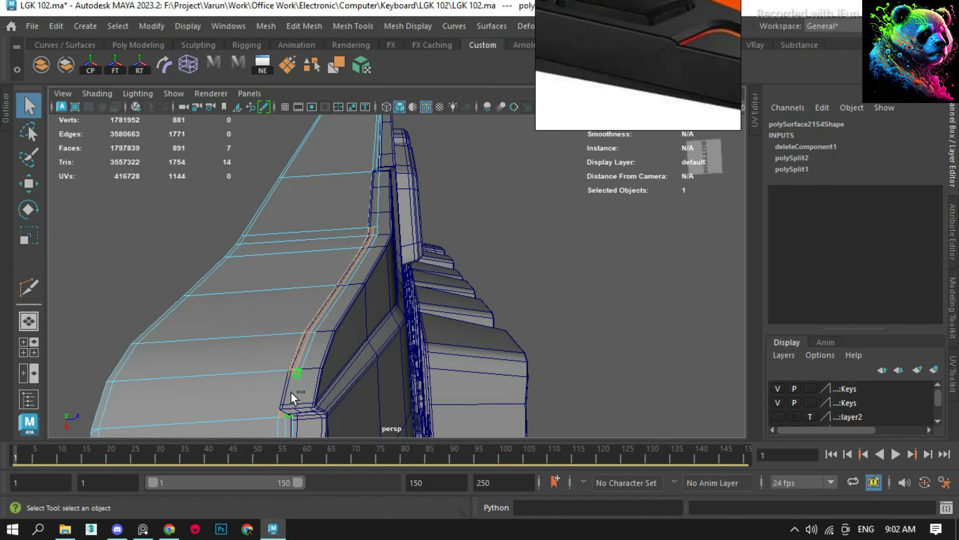
pyautogui.keyDown('alt'); pyautogui.moveTo(373, 229); pyautogui.dragTo(258, 280); pyautogui.keyUp('alt')
# - Delete the selected ridge faces and a stray thin face beside them
pyautogui.press('Delete')
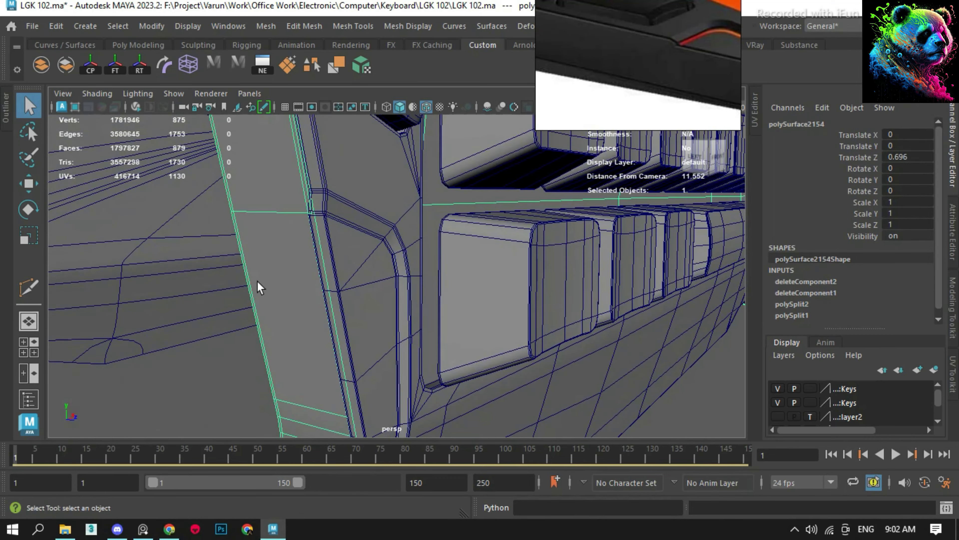
pyautogui.moveTo(337, 117); pyautogui.dragTo(329, 185, button='right')
pyautogui.click(381, 241)
pyautogui.moveTo(300, 189)
pyautogui.keyDown('alt'); pyautogui.mouseDown()
pyautogui.moveTo(381, 242)
pyautogui.moveTo(377, 289)
pyautogui.moveTo(346, 359)
pyautogui.moveTo(434, 359)
pyautogui.moveTo(407, 345)
pyautogui.moveTo(433, 293)
pyautogui.mouseUp(); pyautogui.keyUp('alt')
pyautogui.press('Delete')
pyautogui.click(377, 289)
# - Snap a gap-corner vertex onto its neighbour to merge them
pyautogui.press('F9')
pyautogui.click(396, 276)
pyautogui.press('w')
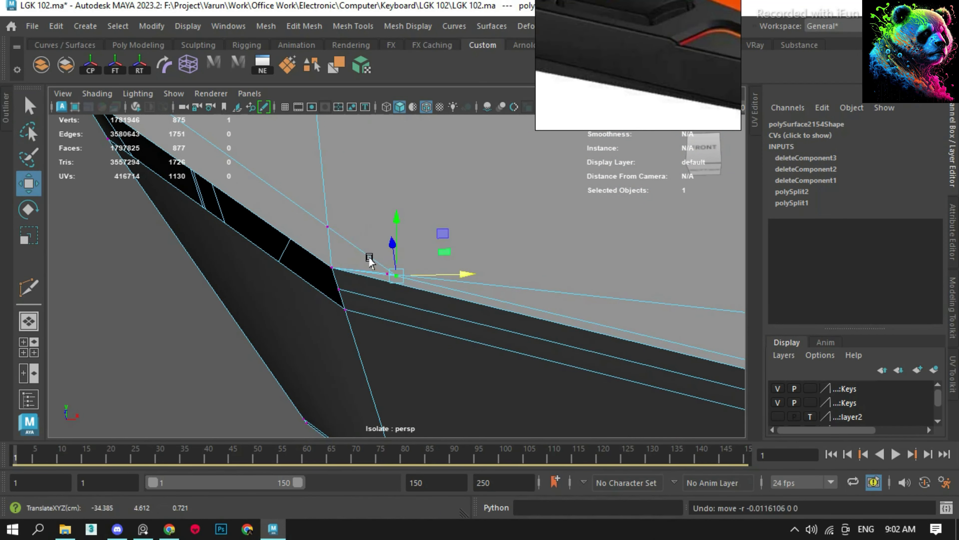
pyautogui.moveTo(372, 262)
pyautogui.keyDown('alt'); pyautogui.mouseDown()
pyautogui.moveTo(449, 189)
pyautogui.moveTo(375, 221)
pyautogui.mouseUp(); pyautogui.keyUp('alt')
pyautogui.press('F11')
# - Delete the remaining leftover thin faces around the ridge gap
pyautogui.click(284, 195)
pyautogui.moveTo(296, 130)
pyautogui.keyDown('alt'); pyautogui.mouseDown()
pyautogui.moveTo(353, 182)
pyautogui.moveTo(364, 225)
pyautogui.moveTo(400, 163)
pyautogui.mouseUp(); pyautogui.keyUp('alt')
pyautogui.press('Delete')
pyautogui.click(401, 163)
pyautogui.press('Delete')
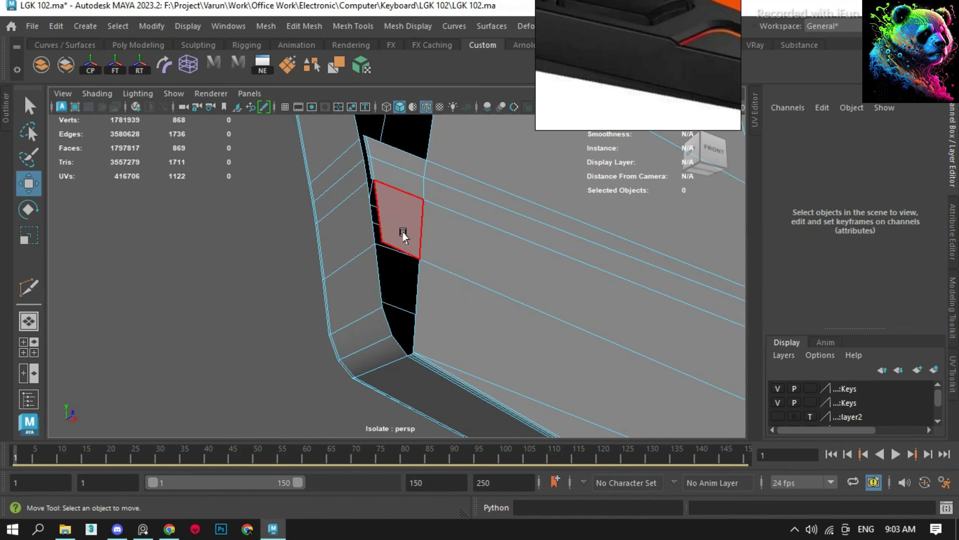
pyautogui.click(401, 204)
pyautogui.press('Delete')
pyautogui.click(397, 144)
pyautogui.press('Delete')
# - Bridge the open edge pairs across the ridge gaps and fill the remaining hole
pyautogui.keyDown('alt'); pyautogui.moveTo(444, 238); pyautogui.dragTo(346, 193); pyautogui.keyUp('alt')
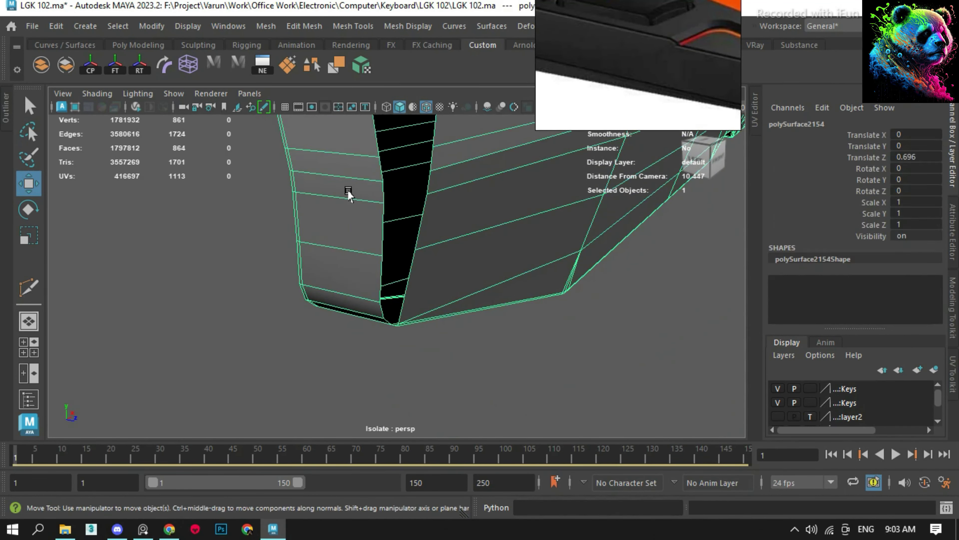
pyautogui.click(377, 257)
pyautogui.scroll(3, 377, 175)
pyautogui.moveTo(530, 243)
pyautogui.keyDown('shift'); pyautogui.mouseDown(button='right')
pyautogui.moveTo(521, 443)
pyautogui.moveTo(499, 413)
pyautogui.mouseUp(button='right'); pyautogui.keyUp('shift')
pyautogui.keyDown('alt'); pyautogui.moveTo(498, 414); pyautogui.dragTo(401, 396); pyautogui.keyUp('alt')
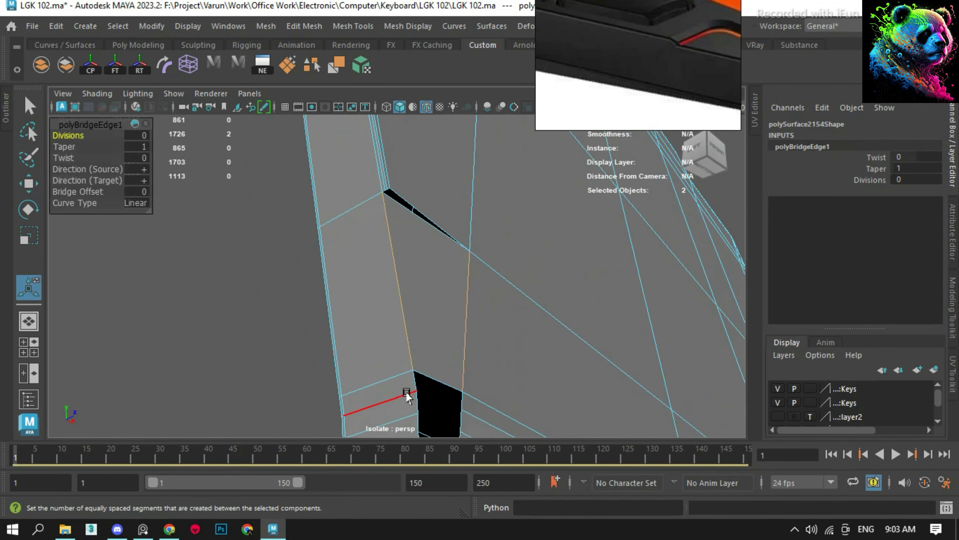
pyautogui.press('g')
pyautogui.press('g')
pyautogui.press('g')
pyautogui.press('g')
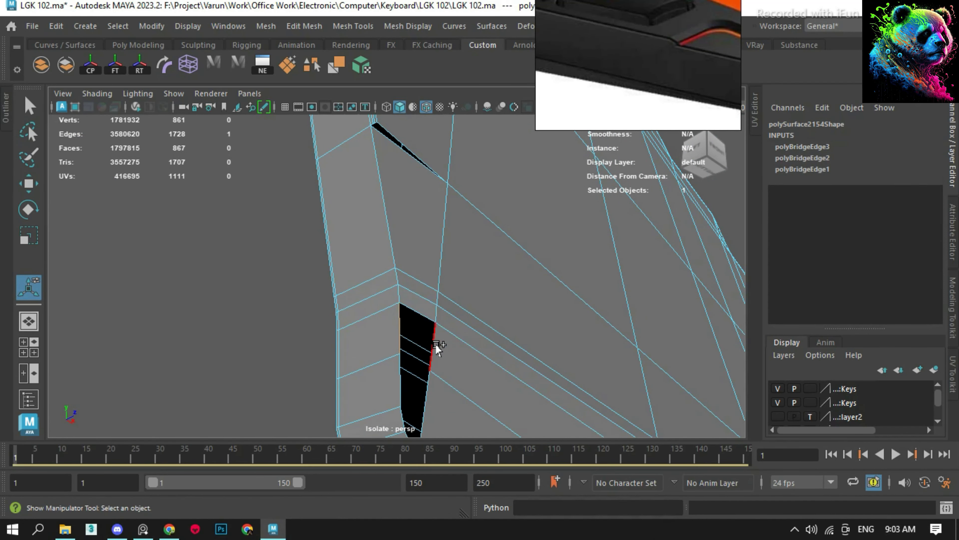
pyautogui.keyDown('alt'); pyautogui.moveTo(435, 347); pyautogui.dragTo(374, 330); pyautogui.keyUp('alt')
pyautogui.moveTo(369, 416)
pyautogui.keyDown('shift'); pyautogui.mouseDown(button='right')
pyautogui.moveTo(417, 401)
pyautogui.moveTo(400, 340)
pyautogui.mouseUp(button='right'); pyautogui.keyUp('shift')
pyautogui.moveTo(401, 340)
pyautogui.keyDown('alt'); pyautogui.mouseDown()
pyautogui.moveTo(383, 242)
pyautogui.moveTo(413, 265)
pyautogui.mouseUp(); pyautogui.keyUp('alt')
# - Cut a new edge across the ridge corner and slide its vertex down along the edge
pyautogui.keyDown('ctrl'); pyautogui.click(325, 177); pyautogui.keyUp('ctrl')
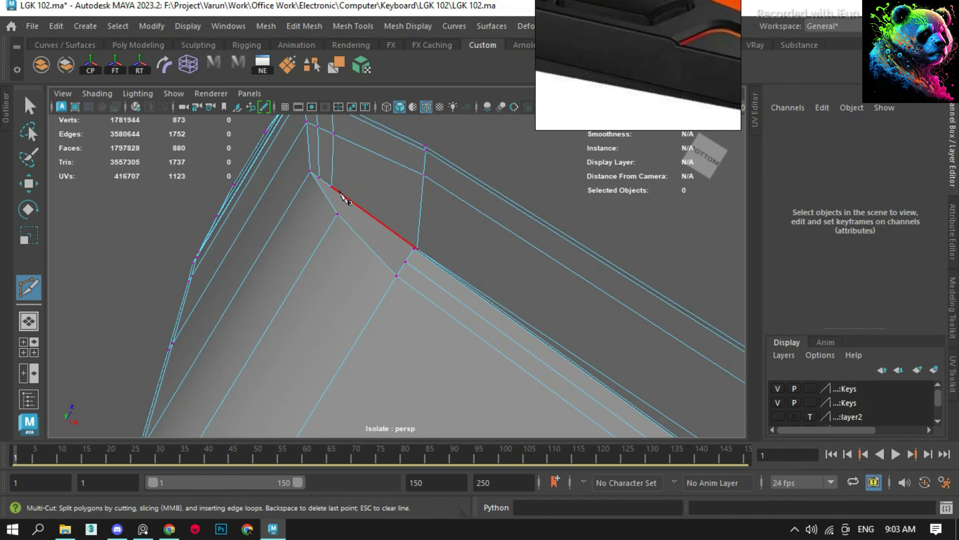
pyautogui.moveTo(325, 177)
pyautogui.keyDown('alt'); pyautogui.mouseDown()
pyautogui.moveTo(310, 182)
pyautogui.moveTo(428, 225)
pyautogui.moveTo(376, 183)
pyautogui.moveTo(381, 266)
pyautogui.moveTo(401, 154)
pyautogui.mouseUp(); pyautogui.keyUp('alt')
pyautogui.click(374, 180)
pyautogui.press('w')
pyautogui.keyDown('alt'); pyautogui.moveTo(385, 192); pyautogui.dragTo(422, 293); pyautogui.keyUp('alt')
pyautogui.keyDown('ctrl'); pyautogui.keyDown('shift'); pyautogui.moveTo(423, 293); pyautogui.dragTo(426, 299, button='middle'); pyautogui.keyUp('shift'); pyautogui.keyUp('ctrl')
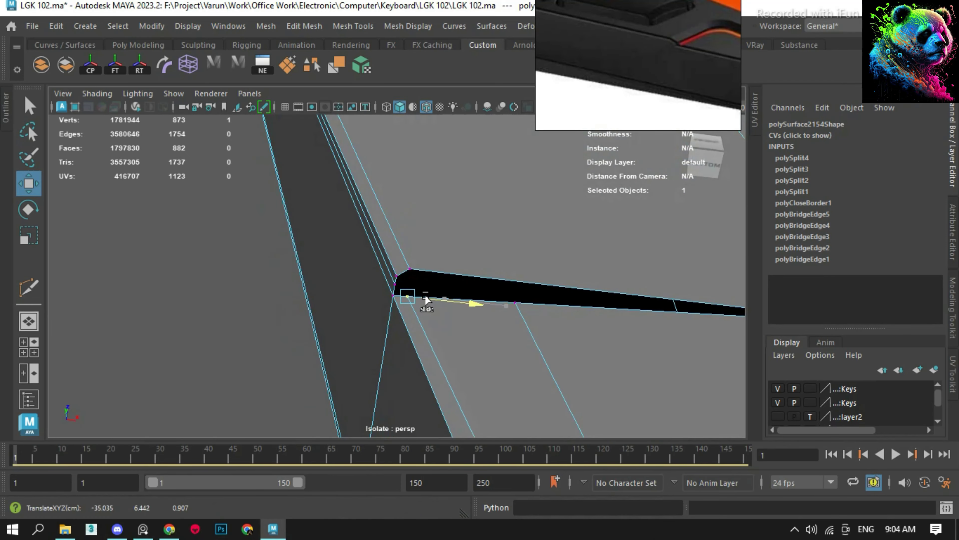
# - Fill the open corner hole and connect pairs of corner vertices with new edges
pyautogui.keyDown('shift'); pyautogui.moveTo(478, 298); pyautogui.dragTo(487, 365, button='right'); pyautogui.keyUp('shift')
pyautogui.keyDown('alt'); pyautogui.moveTo(488, 366); pyautogui.dragTo(467, 368); pyautogui.keyUp('alt')
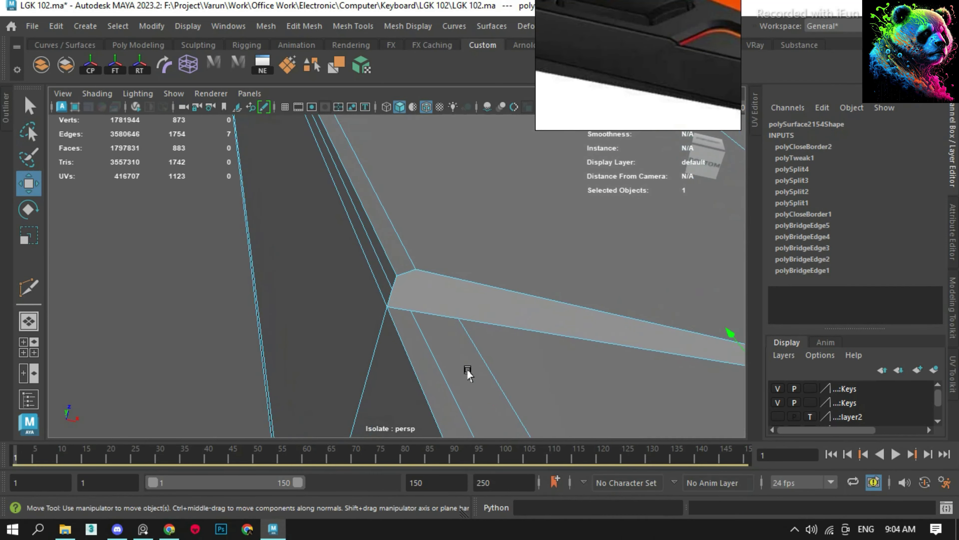
pyautogui.moveTo(429, 278)
pyautogui.keyDown('shift'); pyautogui.mouseDown(button='right')
pyautogui.moveTo(430, 397)
pyautogui.moveTo(450, 314)
pyautogui.mouseUp(button='right'); pyautogui.keyUp('shift')
pyautogui.moveTo(449, 314)
pyautogui.keyDown('alt'); pyautogui.mouseDown()
pyautogui.moveTo(507, 336)
pyautogui.moveTo(422, 278)
pyautogui.moveTo(475, 274)
pyautogui.moveTo(392, 261)
pyautogui.moveTo(338, 285)
pyautogui.moveTo(280, 272)
pyautogui.moveTo(398, 274)
pyautogui.mouseUp(); pyautogui.keyUp('alt')
pyautogui.keyDown('shift'); pyautogui.moveTo(398, 274); pyautogui.dragTo(394, 309, button='right'); pyautogui.keyUp('shift')
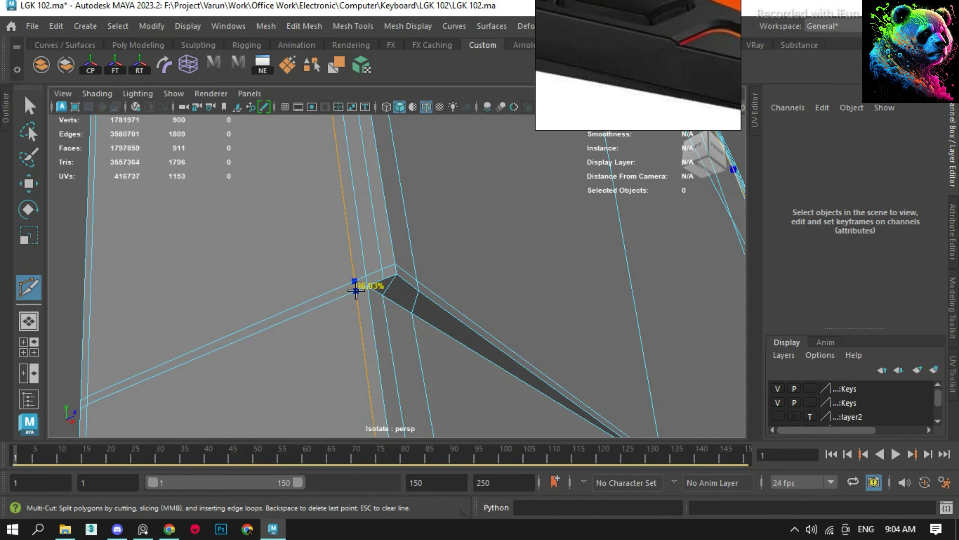
pyautogui.press('w')
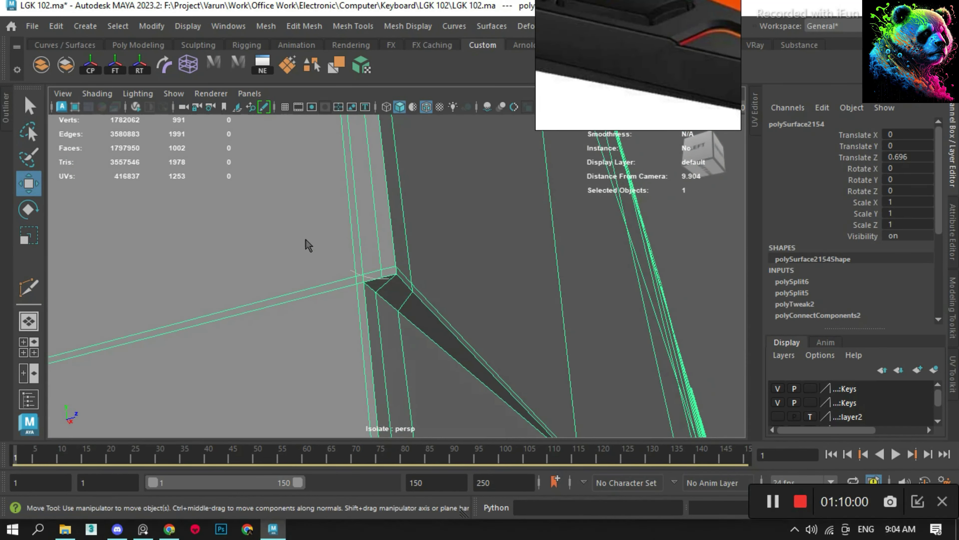
# - Delete the redundant edge loop on the ridge corner and clear the selection
pyautogui.press('q')
pyautogui.moveTo(330, 219)
pyautogui.keyDown('shift'); pyautogui.mouseDown(button='right')
pyautogui.moveTo(320, 262)
pyautogui.moveTo(302, 147)
pyautogui.mouseUp(button='right'); pyautogui.keyUp('shift')
pyautogui.doubleClick(309, 291)
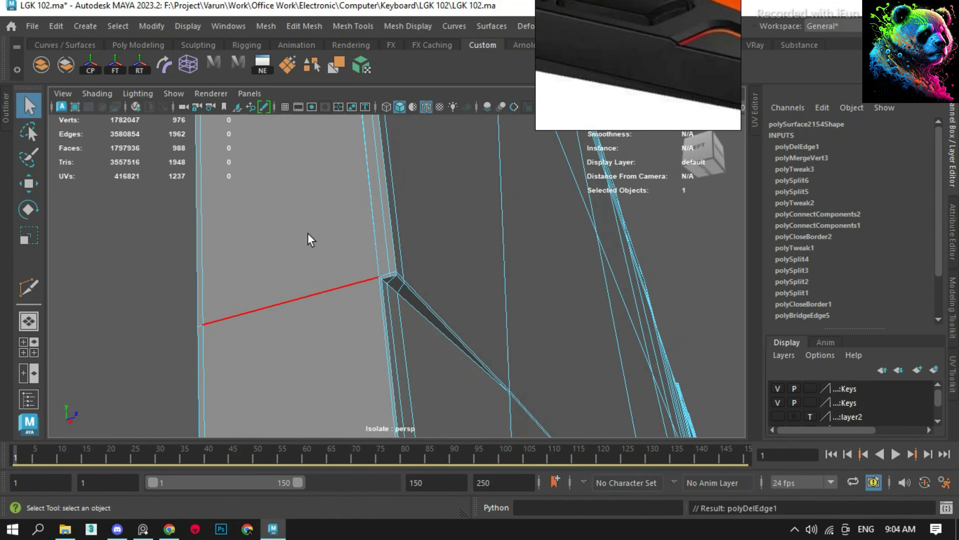
pyautogui.moveTo(310, 232)
pyautogui.keyDown('alt'); pyautogui.mouseDown()
pyautogui.moveTo(353, 171)
pyautogui.moveTo(436, 361)
pyautogui.moveTo(353, 315)
pyautogui.moveTo(403, 294)
pyautogui.mouseUp(); pyautogui.keyUp('alt')
pyautogui.press('Delete')
pyautogui.scroll(3, 414, 275)
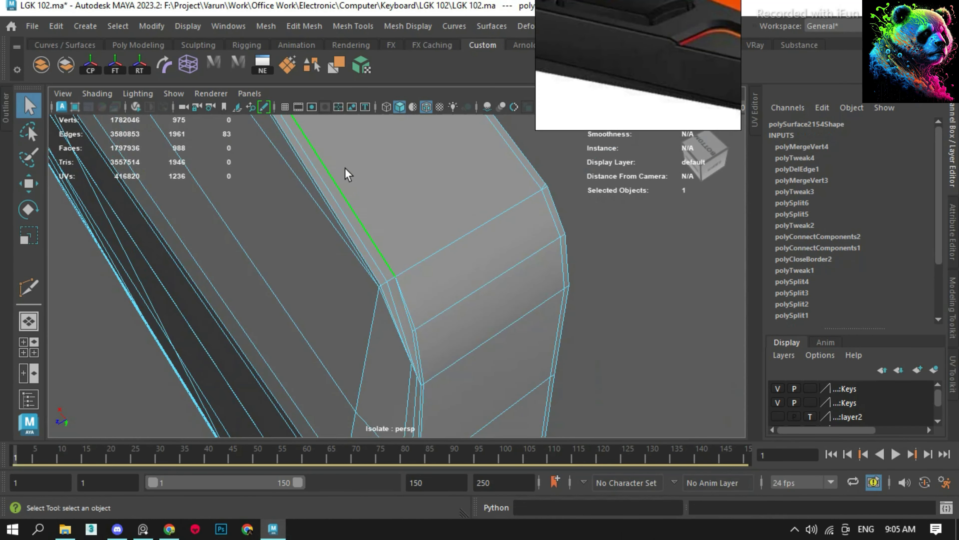
pyautogui.scroll(-5, 342, 176)
pyautogui.keyDown('alt'); pyautogui.moveTo(342, 175); pyautogui.dragTo(345, 221); pyautogui.keyUp('alt')
pyautogui.click(346, 221)
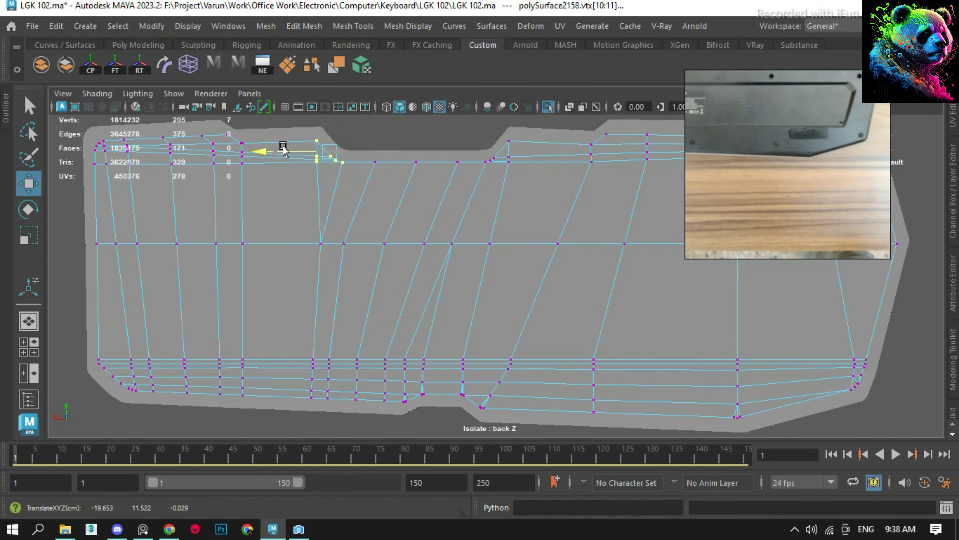
# - Undo the last scaling, shrink the back panel slightly, and return to the front view
pyautogui.hotkey('ctrl', 'z')
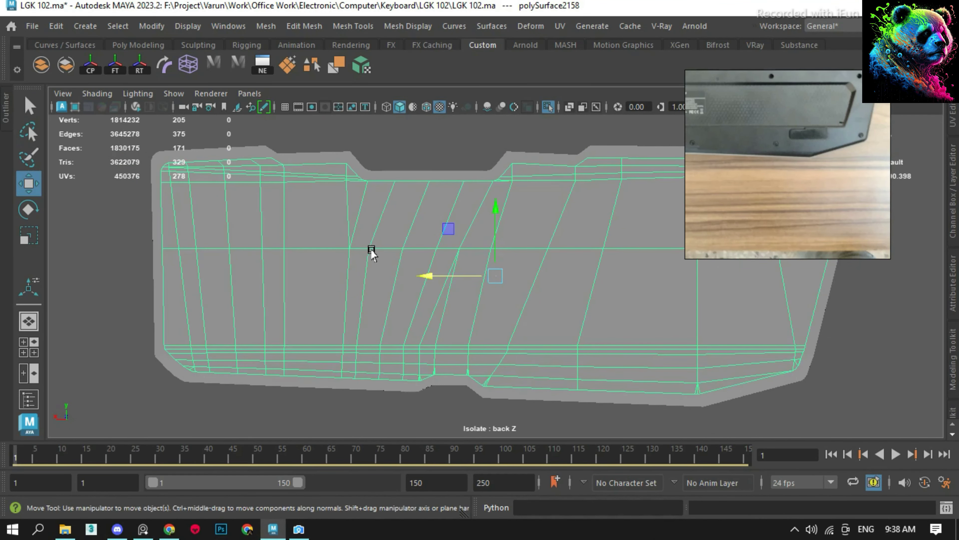
pyautogui.hotkey('ctrl', 'z')
pyautogui.hotkey('ctrl', 'z')
pyautogui.press('r')
pyautogui.moveTo(494, 274); pyautogui.dragTo(490, 209)
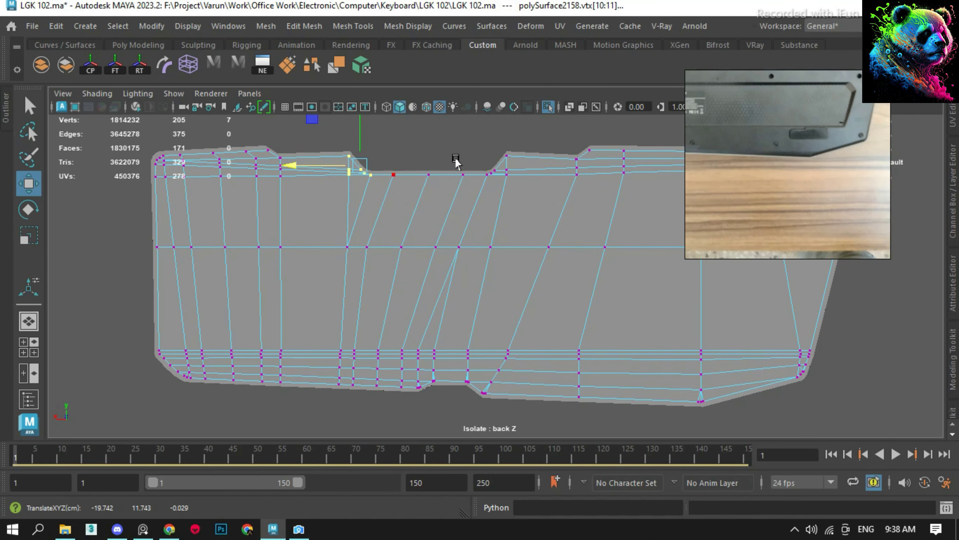
pyautogui.hotkey('ctrl', 'z')
pyautogui.hotkey('ctrl', 'z')
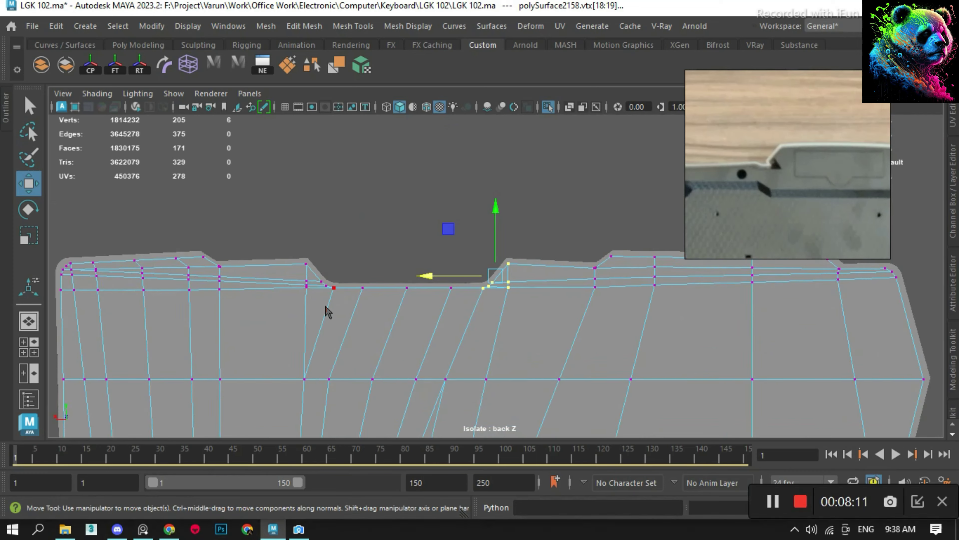
pyautogui.scroll(-3, 563, 151)
# - Show reference textures and restore the ridge face selection, framed in the perspective view
pyautogui.press('6')
pyautogui.scroll(2, 548, 182)
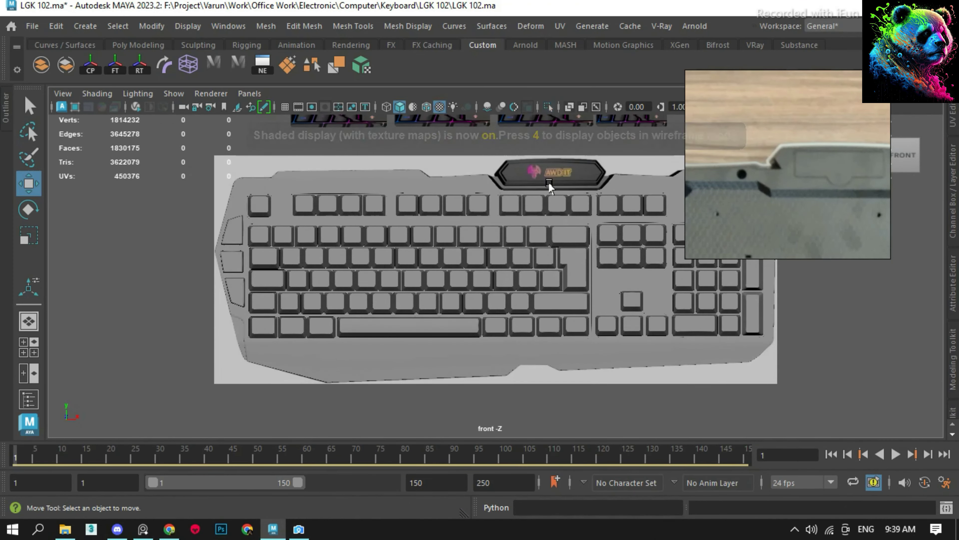
pyautogui.hotkey('ctrl', 'z')
pyautogui.hotkey('ctrl', 'z')
pyautogui.hotkey('ctrl', 'z')
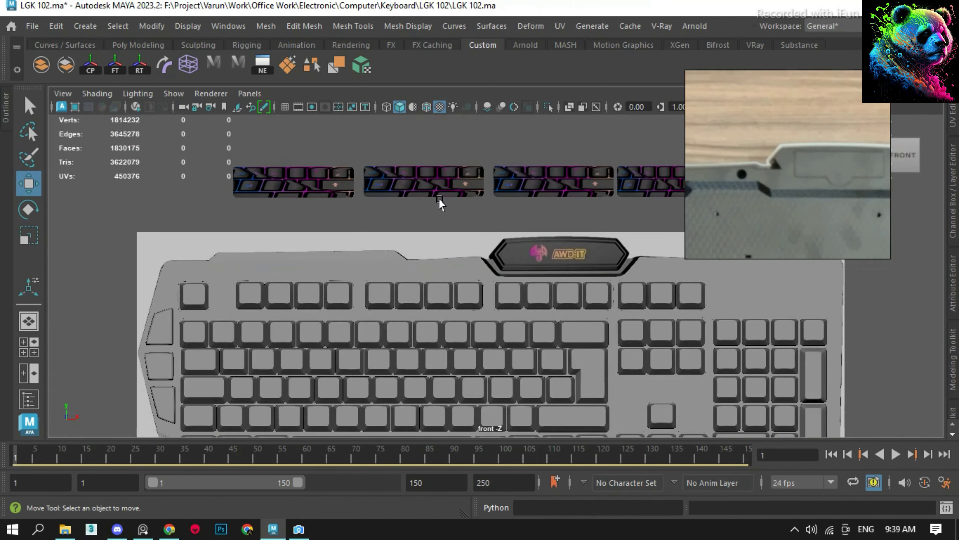
pyautogui.hotkey('ctrl', 'z')
pyautogui.hotkey('ctrl', 'z')
pyautogui.hotkey('ctrl', 'z')
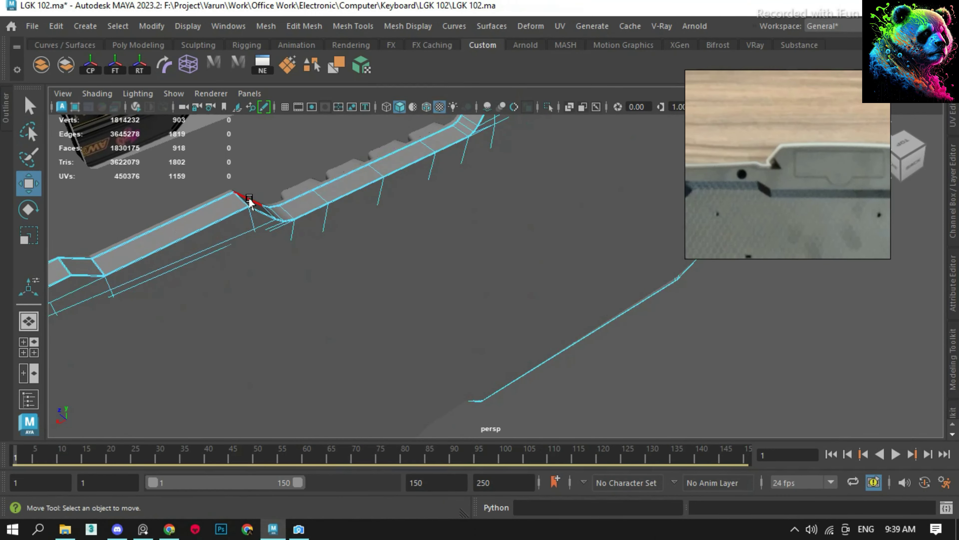
pyautogui.hotkey('ctrl', 'z')
pyautogui.hotkey('ctrl', 'z')
pyautogui.hotkey('ctrl', 'z')
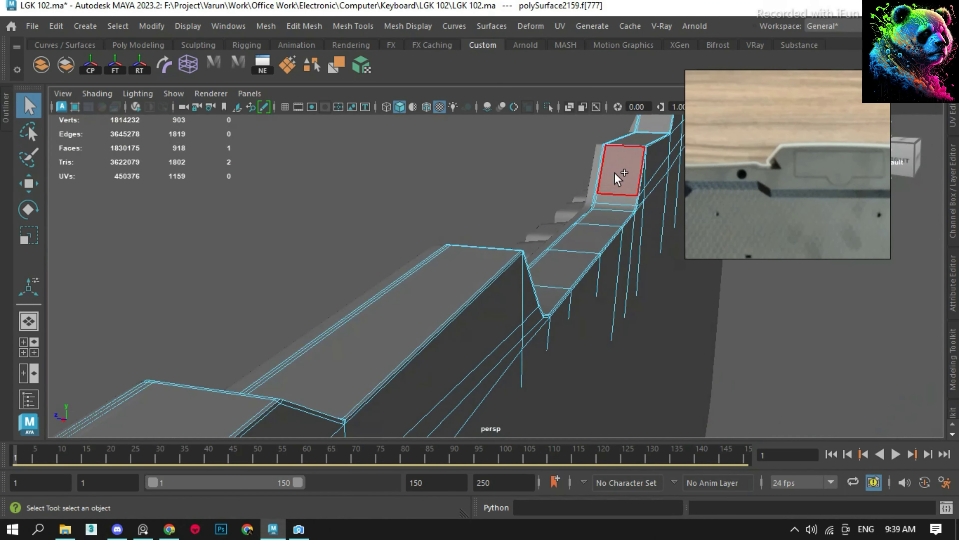
pyautogui.hotkey('ctrl', 'z')
pyautogui.hotkey('ctrl', 'z')
pyautogui.hotkey('ctrl', 'z')
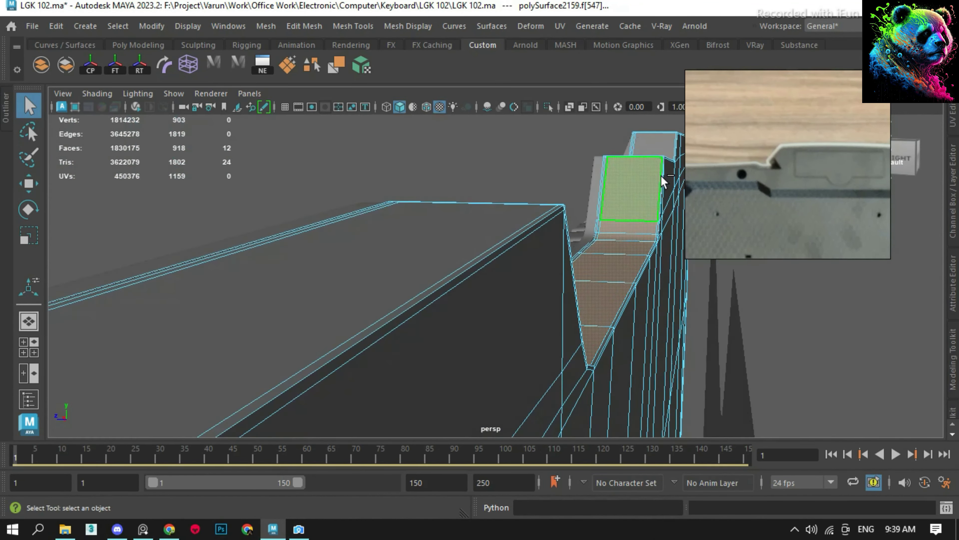
pyautogui.hotkey('ctrl', 'z')
pyautogui.hotkey('ctrl', 'z')
pyautogui.hotkey('ctrl', 'z')
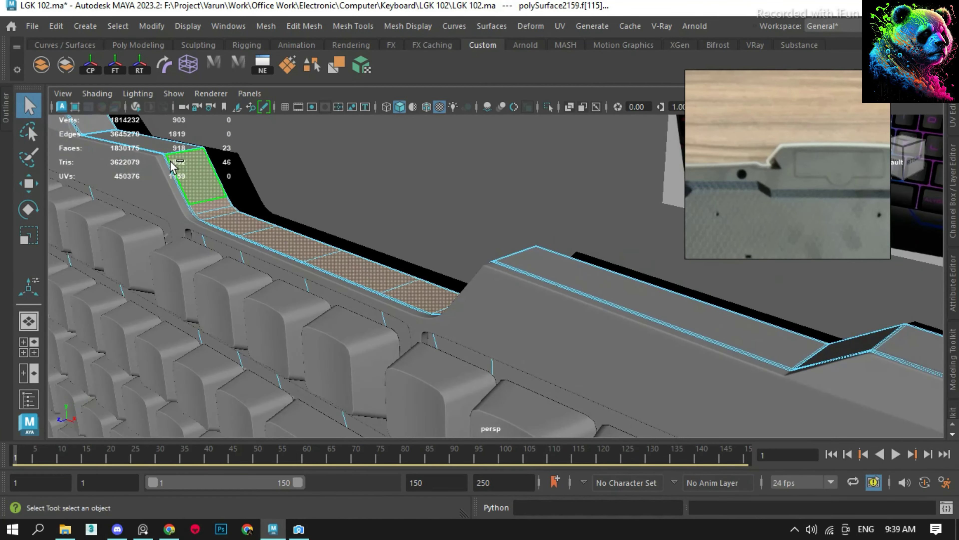
pyautogui.hotkey('ctrl', 'z')
pyautogui.hotkey('ctrl', 'z')
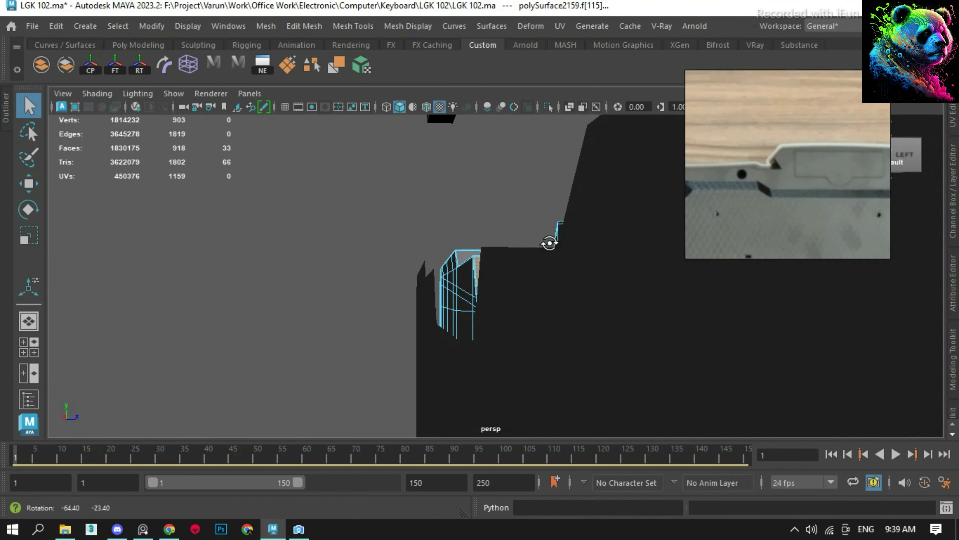
# - Add the remaining ridge faces, extract all 34 as a strip, and isolate it
pyautogui.moveTo(548, 242)
pyautogui.keyDown('alt'); pyautogui.mouseDown()
pyautogui.moveTo(628, 239)
pyautogui.moveTo(805, 278)
pyautogui.mouseUp(); pyautogui.keyUp('alt')
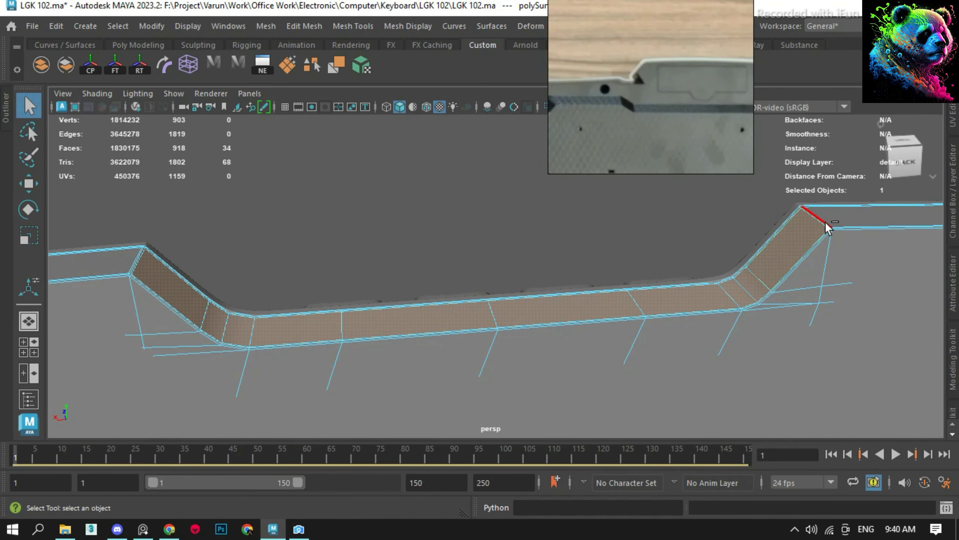
pyautogui.keyDown('shift'); pyautogui.moveTo(724, 248); pyautogui.dragTo(400, 368, button='right'); pyautogui.keyUp('shift')
pyautogui.hotkey('ctrl', '1')
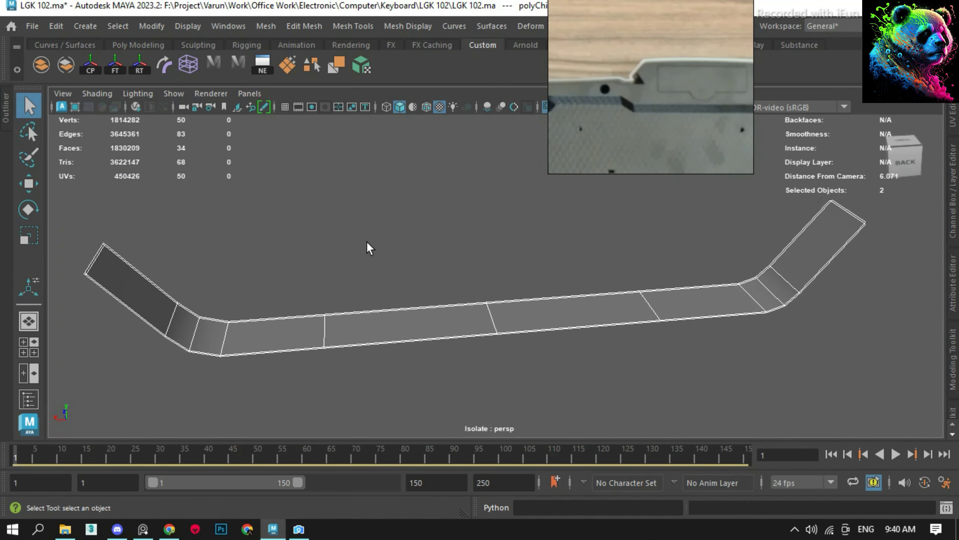
# - Select the strip's corner vertex and move it to reshape the corner
pyautogui.keyDown('alt'); pyautogui.moveTo(860, 247); pyautogui.dragTo(553, 321); pyautogui.keyUp('alt')
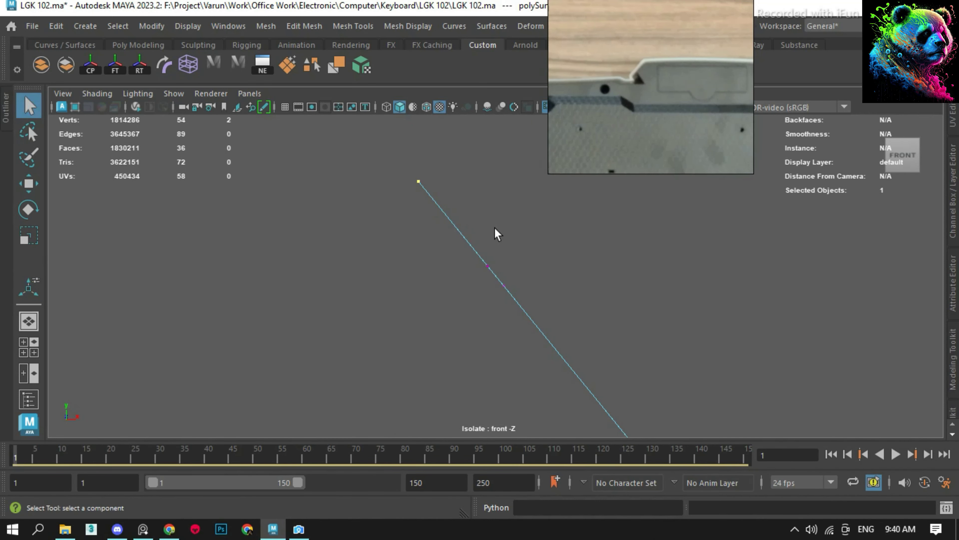
pyautogui.keyDown('alt'); pyautogui.moveTo(494, 228); pyautogui.dragTo(484, 244); pyautogui.keyUp('alt')
pyautogui.click(499, 261)
pyautogui.press('w')
pyautogui.scroll(3, 426, 172)
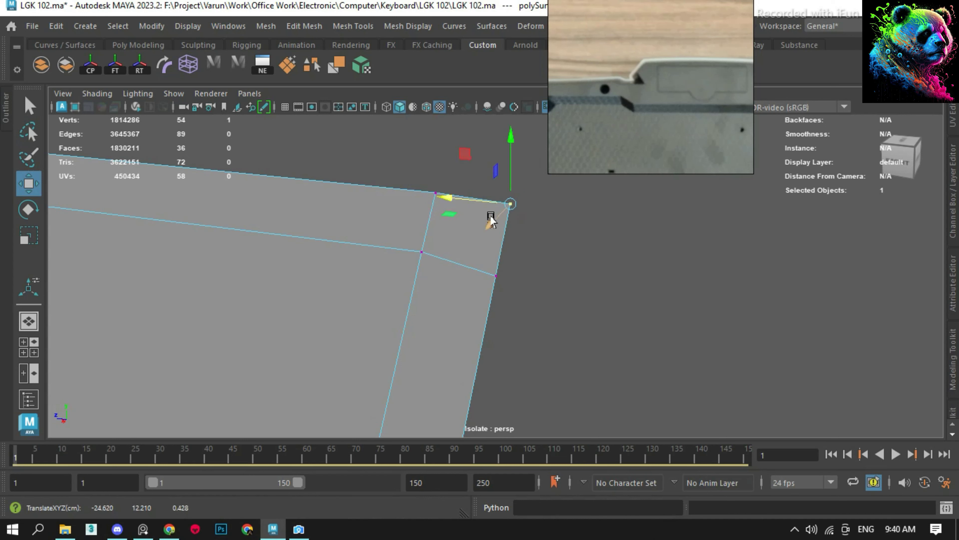
pyautogui.moveTo(428, 204)
pyautogui.keyDown('alt'); pyautogui.mouseDown()
pyautogui.moveTo(488, 250)
pyautogui.moveTo(169, 227)
pyautogui.moveTo(540, 270)
pyautogui.moveTo(491, 291)
pyautogui.moveTo(417, 285)
pyautogui.mouseUp(); pyautogui.keyUp('alt')
pyautogui.scroll(4, 490, 291)
# - Select the strip object, convert its edge selection to vertices and frame them
pyautogui.press('F8')
pyautogui.press('f')
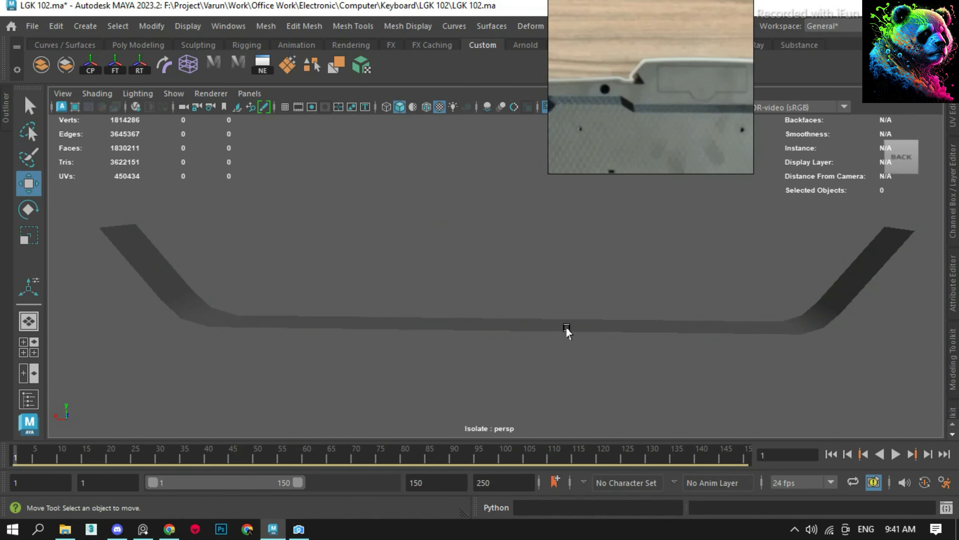
pyautogui.click(566, 328)
pyautogui.keyDown('alt'); pyautogui.moveTo(567, 329); pyautogui.dragTo(598, 321); pyautogui.keyUp('alt')
pyautogui.keyDown('alt'); pyautogui.moveTo(339, 195); pyautogui.dragTo(569, 274); pyautogui.keyUp('alt')
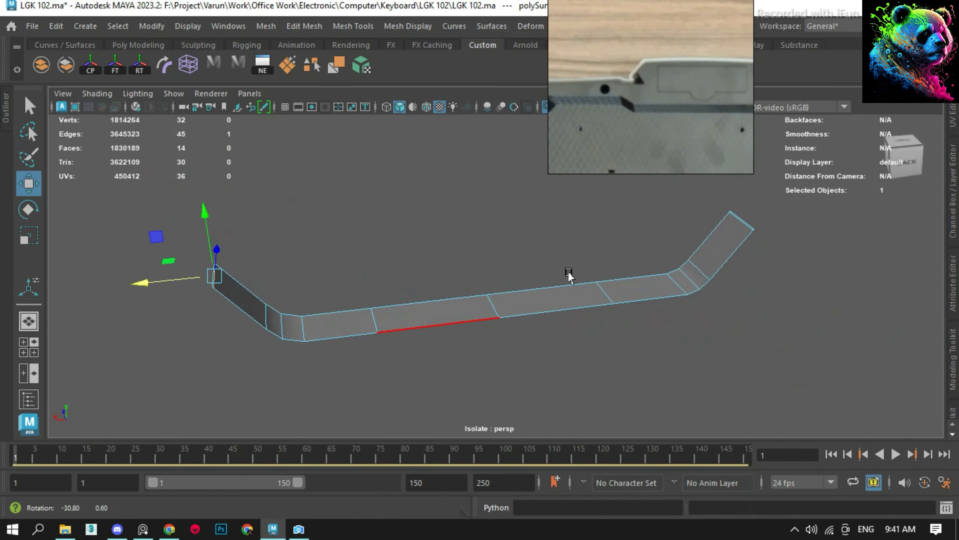
pyautogui.keyDown('shift'); pyautogui.moveTo(710, 249); pyautogui.dragTo(749, 229, button='right'); pyautogui.keyUp('shift')
pyautogui.press('f')
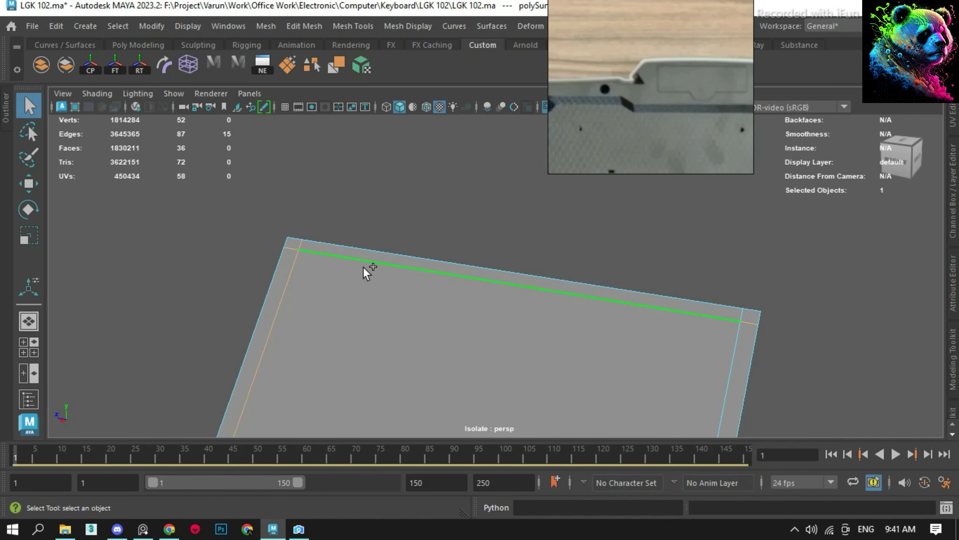
pyautogui.keyDown('alt'); pyautogui.moveTo(365, 272); pyautogui.dragTo(244, 332); pyautogui.keyUp('alt')
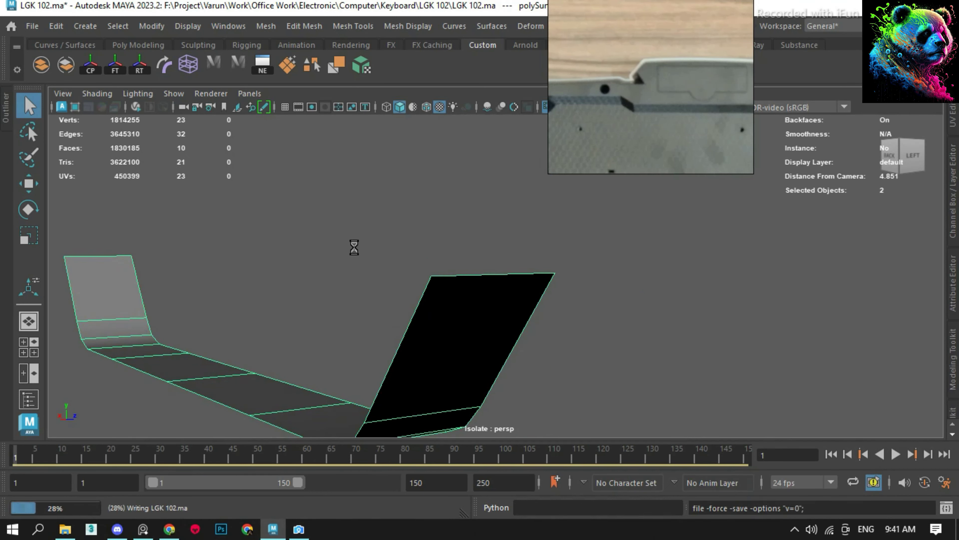
# - Save the scene, bridge the selected edges, and extrude the strip's end faces
pyautogui.press('w')
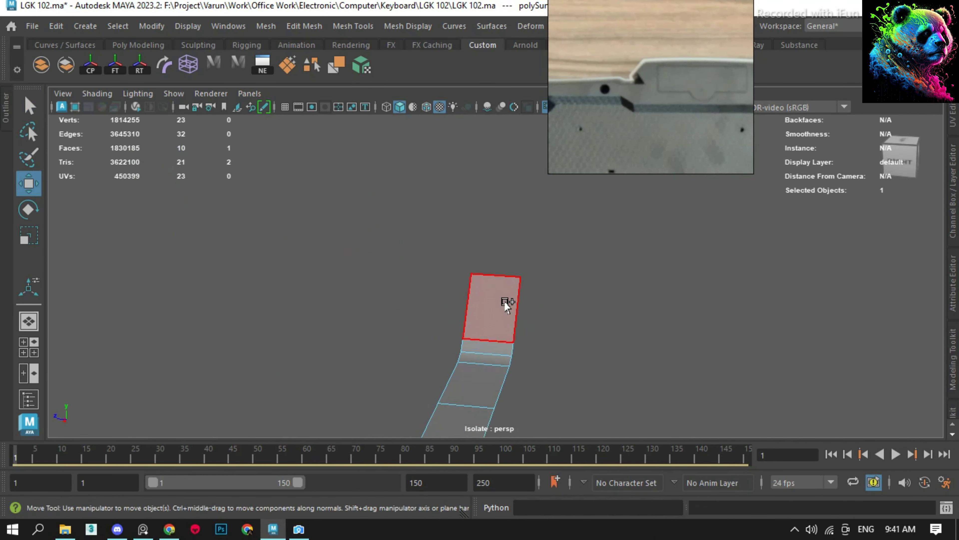
pyautogui.keyDown('shift'); pyautogui.moveTo(482, 175); pyautogui.dragTo(488, 426, button='right'); pyautogui.keyUp('shift')
pyautogui.press('q')
pyautogui.keyDown('alt'); pyautogui.moveTo(385, 308); pyautogui.dragTo(435, 339); pyautogui.keyUp('alt')
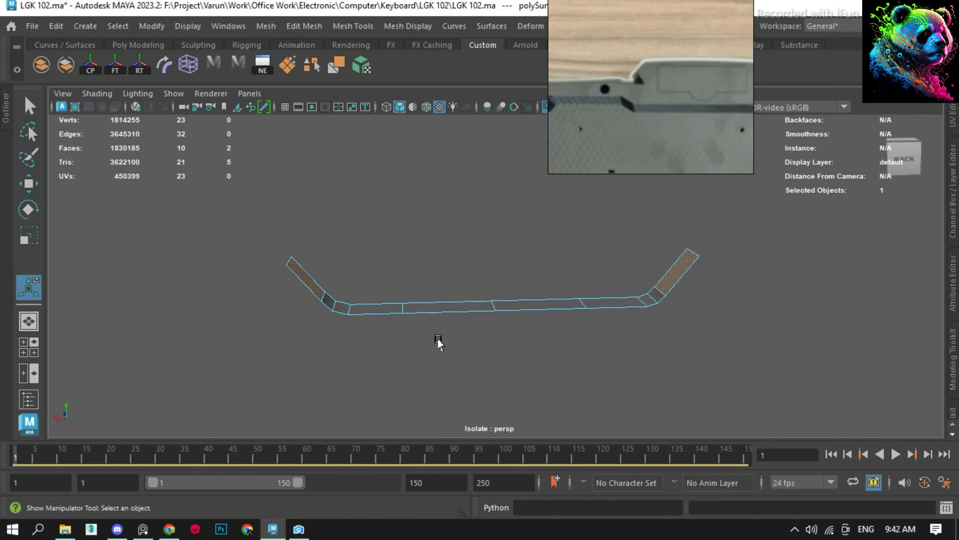
pyautogui.moveTo(439, 155); pyautogui.dragTo(400, 261, button='right')
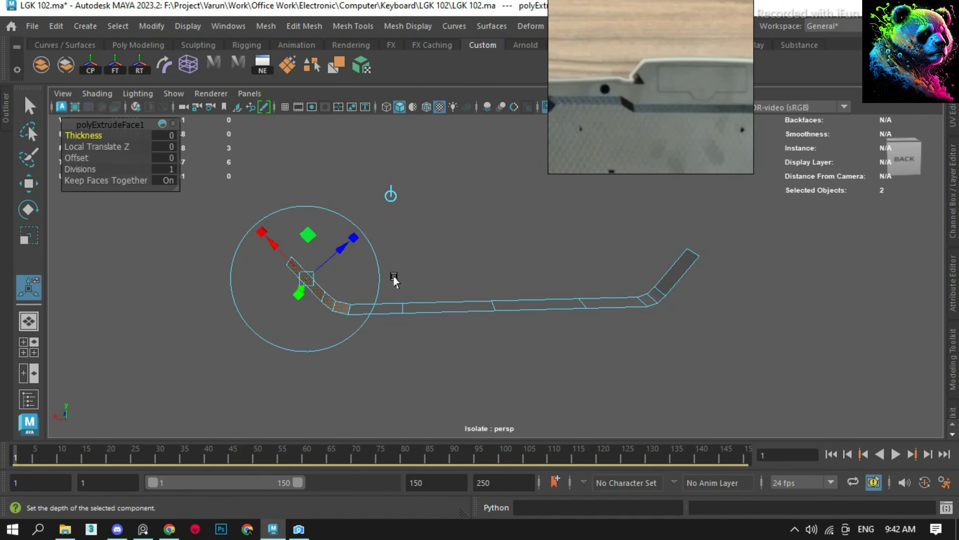
# - Delete the three stray faces and two more faces from the strip
pyautogui.press('Delete')
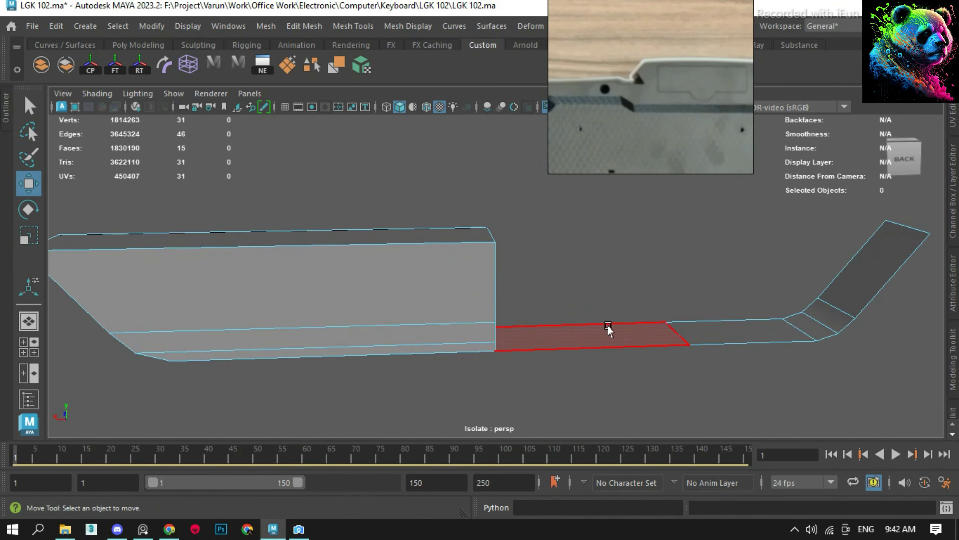
pyautogui.keyDown('alt'); pyautogui.moveTo(606, 328); pyautogui.dragTo(480, 222); pyautogui.keyUp('alt')
pyautogui.click(428, 311)
pyautogui.moveTo(428, 311)
pyautogui.keyDown('alt'); pyautogui.mouseDown()
pyautogui.moveTo(419, 298)
pyautogui.moveTo(598, 345)
pyautogui.moveTo(604, 293)
pyautogui.moveTo(473, 298)
pyautogui.moveTo(573, 300)
pyautogui.moveTo(317, 242)
pyautogui.moveTo(558, 275)
pyautogui.mouseUp(); pyautogui.keyUp('alt')
pyautogui.click(420, 299)
pyautogui.press('Delete')
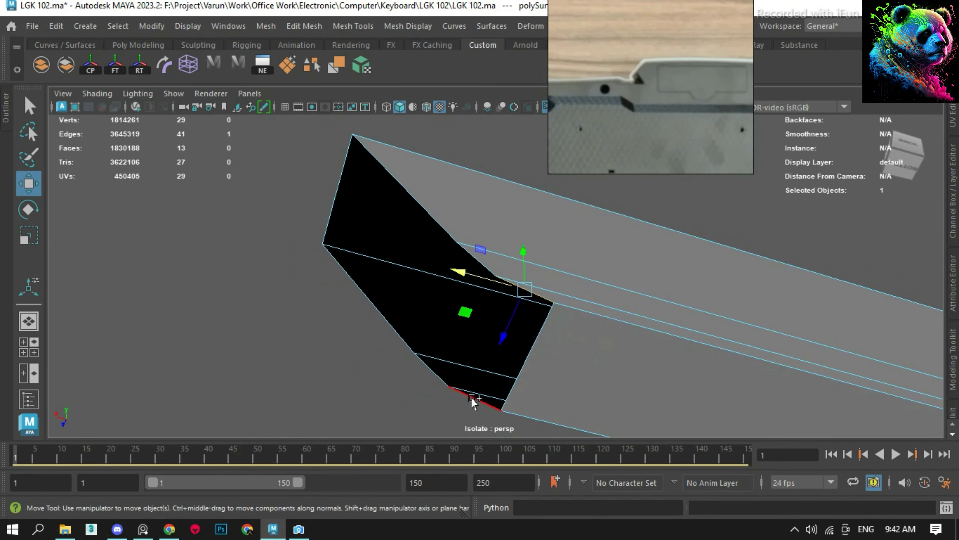
# - Bridge the two open bottom edges to close the hole in the panel
pyautogui.keyDown('shift'); pyautogui.click(473, 402); pyautogui.keyUp('shift')
pyautogui.keyDown('shift'); pyautogui.moveTo(472, 402); pyautogui.dragTo(439, 408, button='right'); pyautogui.keyUp('shift')
pyautogui.press('Return')
pyautogui.scroll(-10, 453, 333)
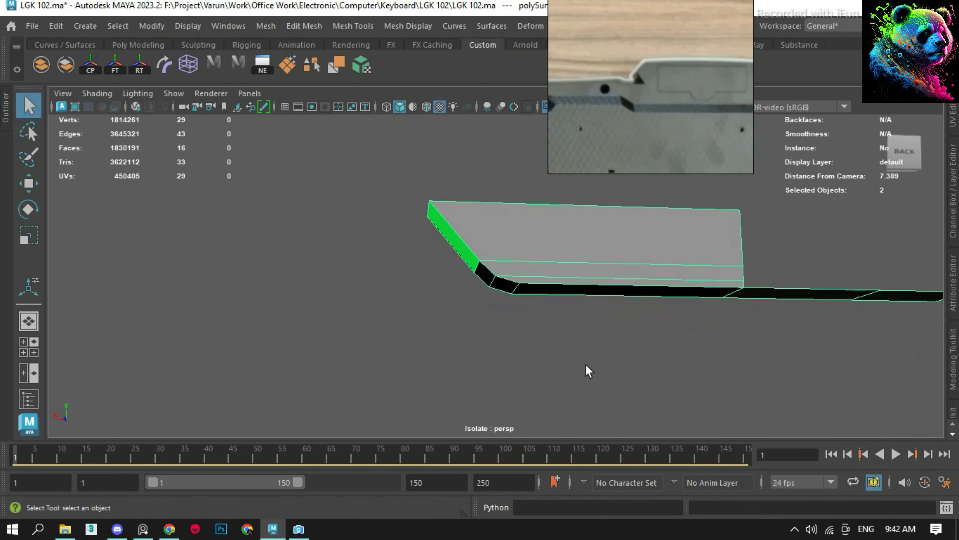
pyautogui.moveTo(586, 369)
pyautogui.keyDown('alt'); pyautogui.mouseDown()
pyautogui.moveTo(704, 317)
pyautogui.moveTo(669, 353)
pyautogui.mouseUp(); pyautogui.keyUp('alt')
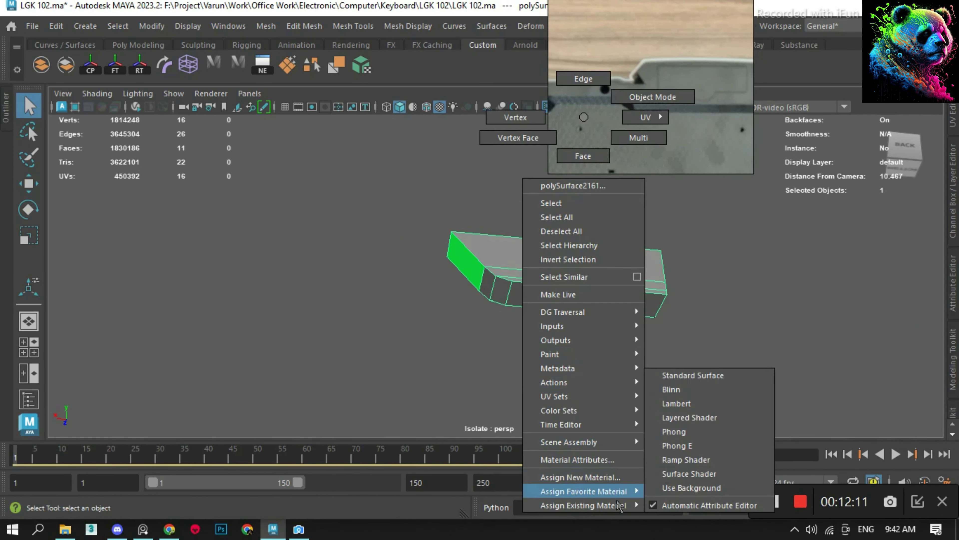
# - Mirror the panel in object mode into a symmetric piece, then exit isolation in front view
pyautogui.moveTo(583, 117); pyautogui.dragTo(649, 92, button='right')
pyautogui.scroll(5, 670, 317)
pyautogui.press('e')
pyautogui.moveTo(413, 336)
pyautogui.keyDown('alt'); pyautogui.mouseDown()
pyautogui.moveTo(555, 315)
pyautogui.moveTo(568, 272)
pyautogui.mouseUp(); pyautogui.keyUp('alt')
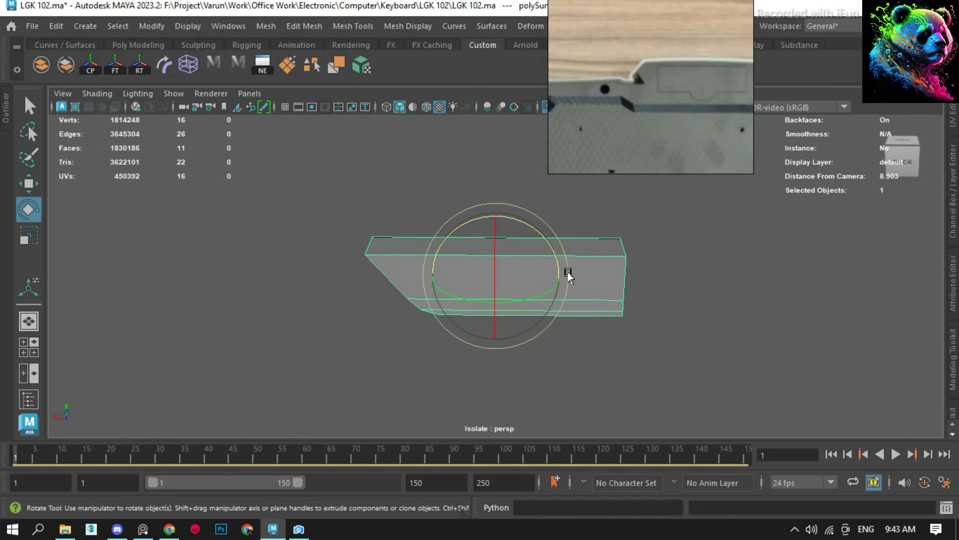
pyautogui.scroll(3, 420, 199)
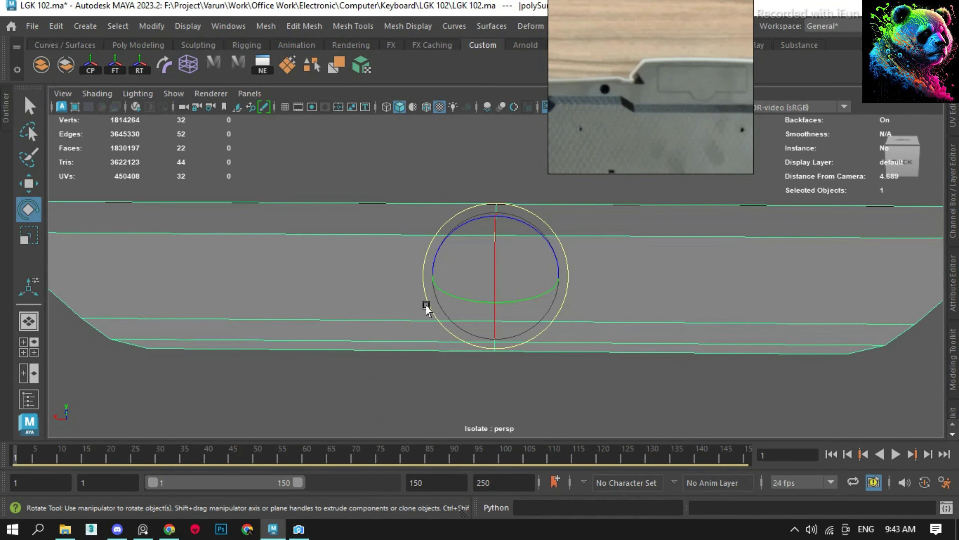
pyautogui.click(459, 213)
pyautogui.scroll(-3, 458, 213)
pyautogui.press('q')
pyautogui.moveTo(563, 272); pyautogui.dragTo(621, 325)
pyautogui.scroll(-3, 496, 217)
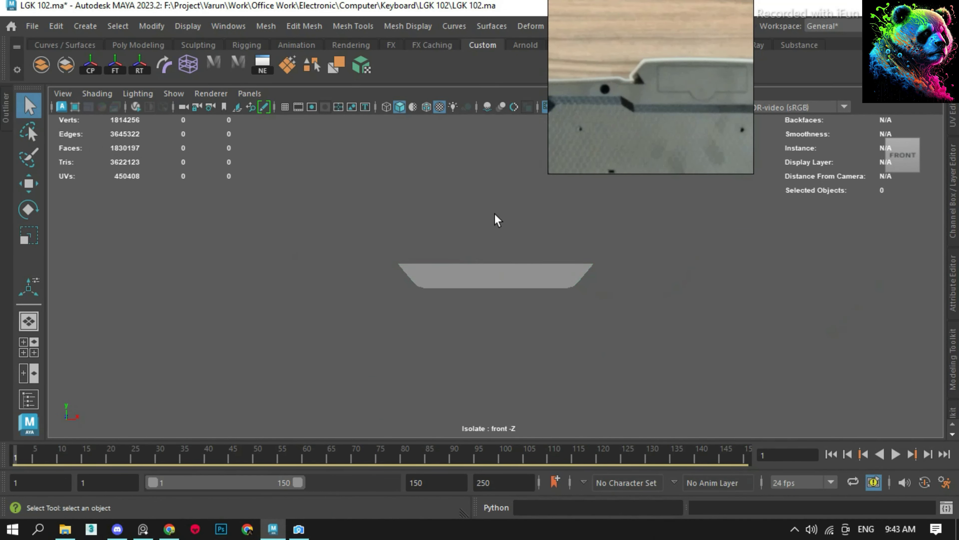
pyautogui.hotkey('ctrl', '1')
pyautogui.scroll(3, 497, 217)
# - Scale the badge panel down slightly and move it up onto the logo plate
pyautogui.click(498, 249)
pyautogui.scroll(4, 499, 249)
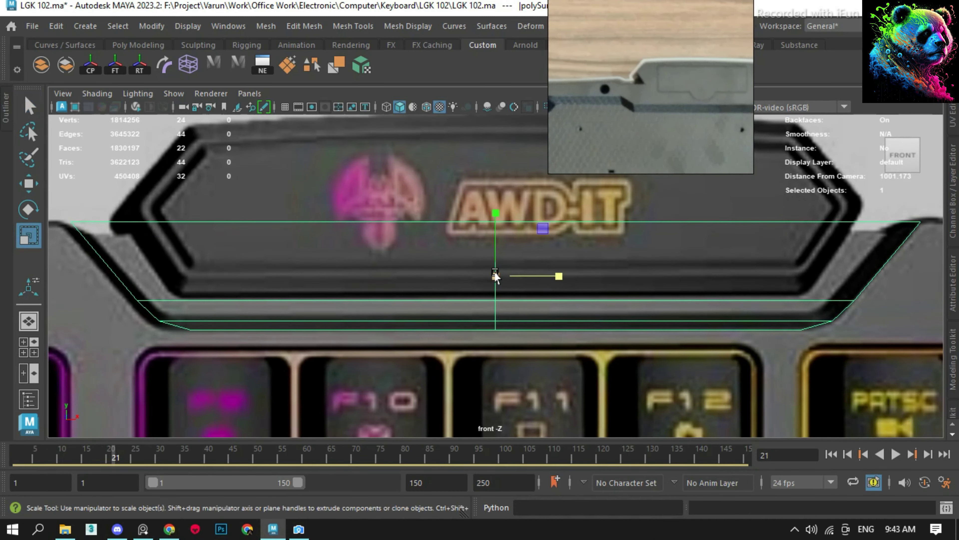
pyautogui.press('w')
pyautogui.moveTo(496, 278)
pyautogui.mouseDown()
pyautogui.moveTo(487, 277)
pyautogui.moveTo(501, 254)
pyautogui.moveTo(484, 242)
pyautogui.moveTo(473, 249)
pyautogui.mouseUp()
pyautogui.press('r')
pyautogui.press('w')
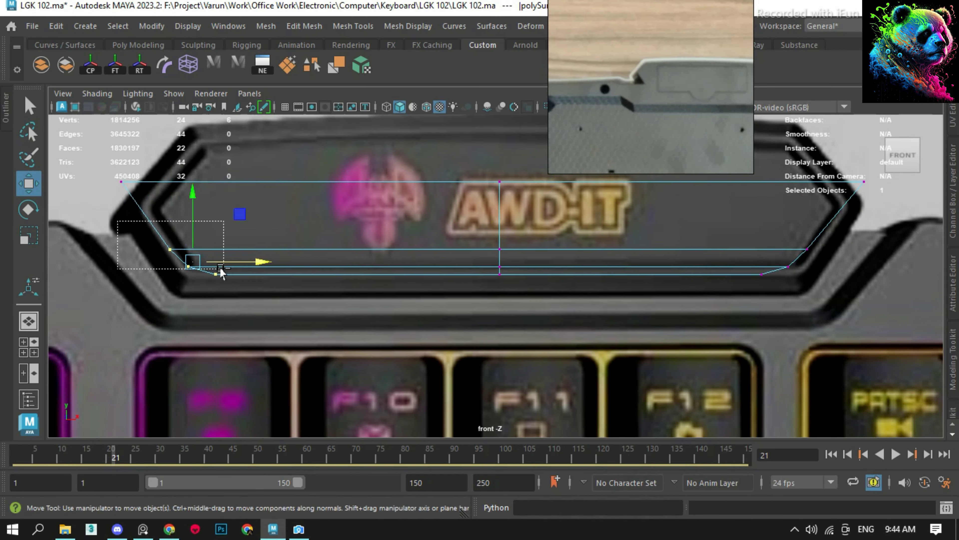
# - Delete the right half of the badge panel and an unwanted edge
pyautogui.moveTo(439, 125); pyautogui.dragTo(440, 231, button='right')
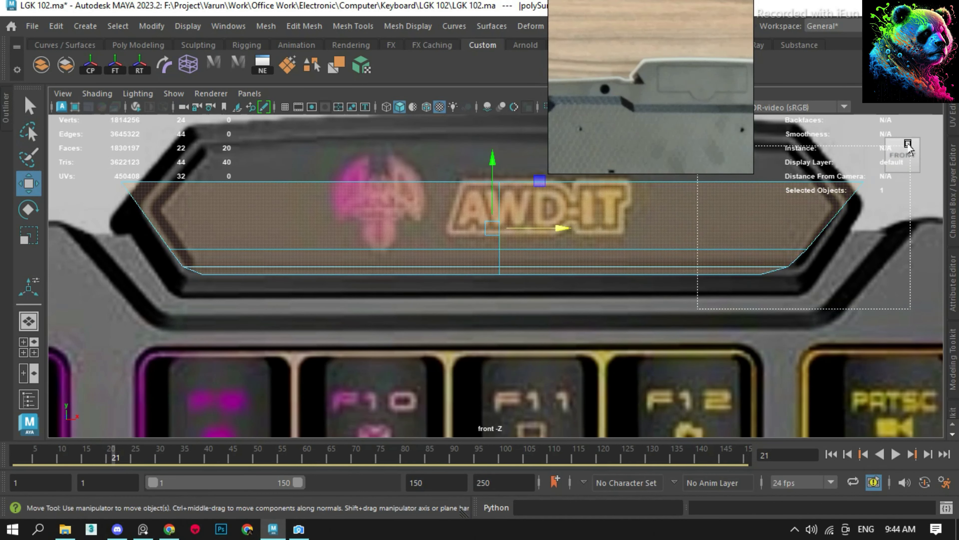
pyautogui.press('Delete')
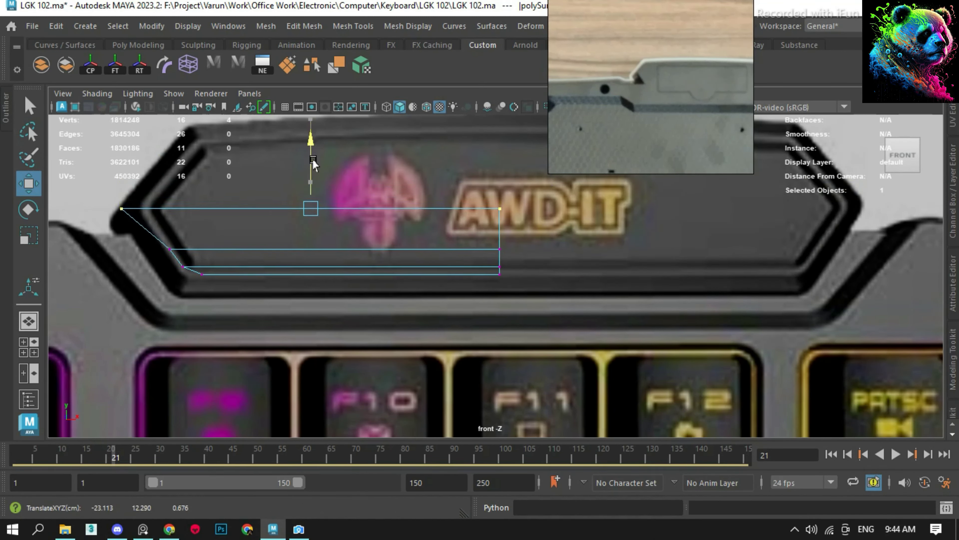
pyautogui.click(223, 211)
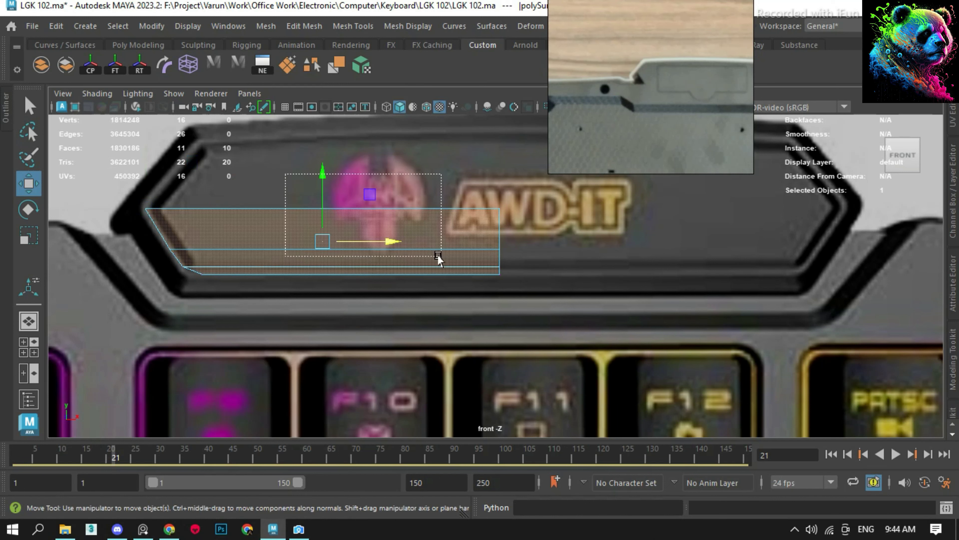
pyautogui.press('Delete')
# - Mirror and merge the half into one badge shape with Scale Y set to -1
pyautogui.hotkey('ctrl', 'shift', 'd')
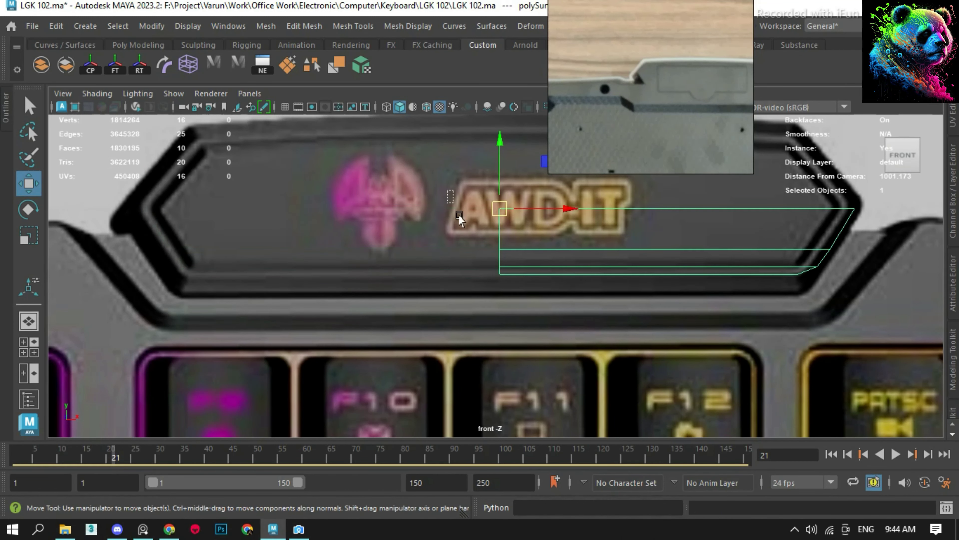
pyautogui.hotkey('ctrl', 'shift', 'a')
pyautogui.hotkey('ctrl', 'z')
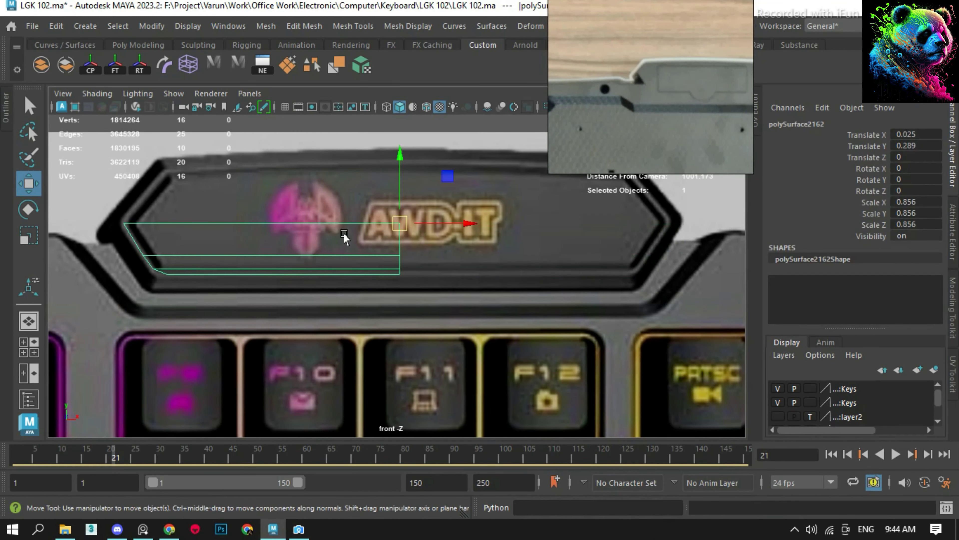
pyautogui.hotkey('ctrl', 'shift', 'd')
pyautogui.moveTo(299, 197)
pyautogui.keyDown('shift'); pyautogui.mouseDown(button='right')
pyautogui.moveTo(354, 212)
pyautogui.moveTo(406, 161)
pyautogui.mouseUp(button='right'); pyautogui.keyUp('shift')
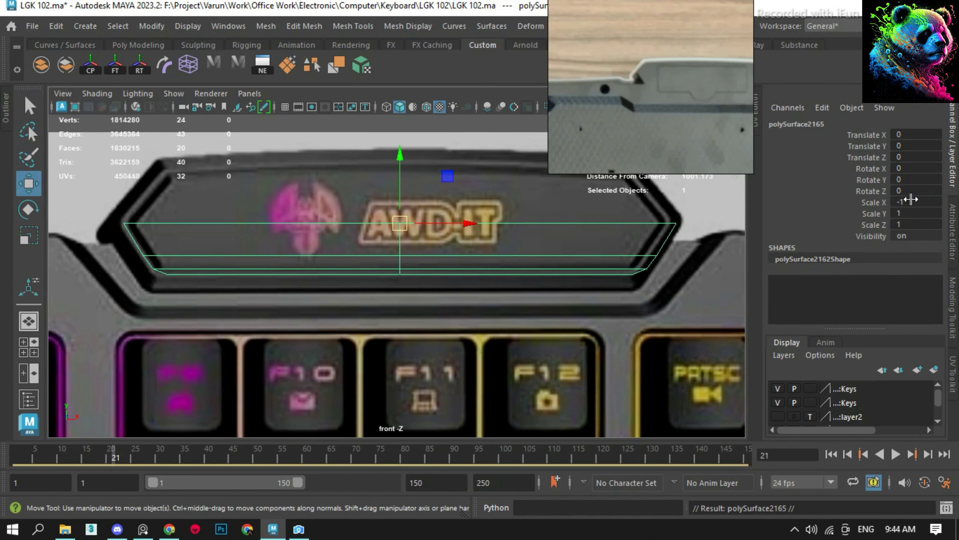
pyautogui.write('1')
pyautogui.write('-1')
pyautogui.press('Return')
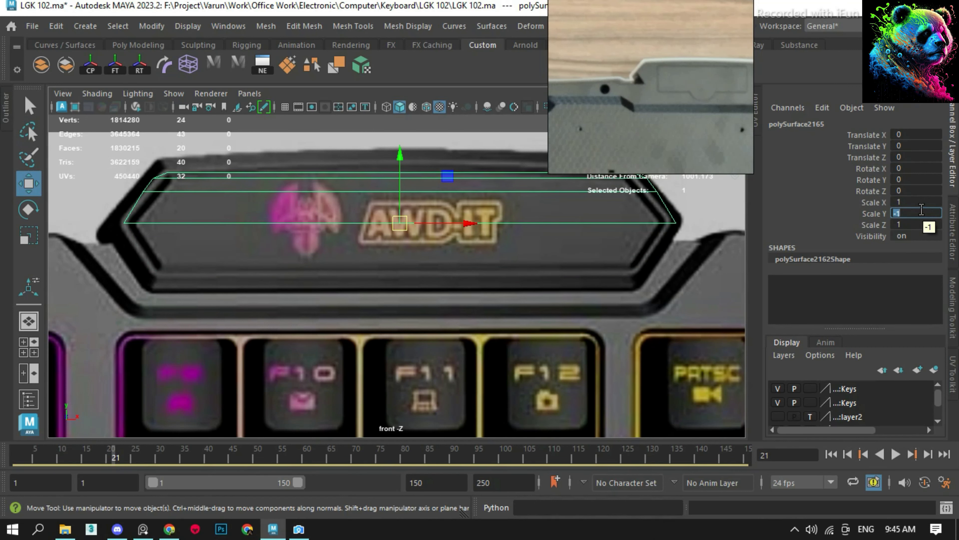
# - Show wireframe on shaded and align the badge's upper corner vertices with the logo plate
pyautogui.click(427, 107)
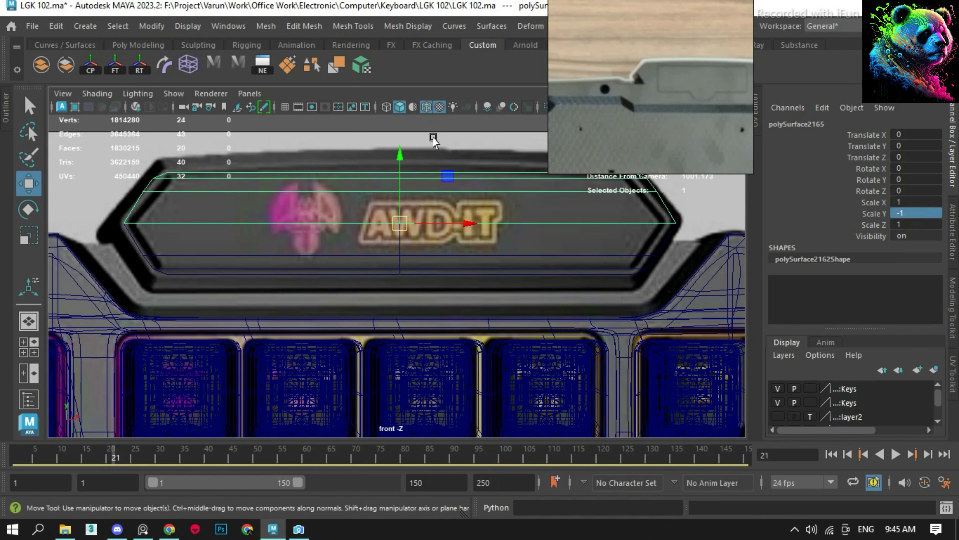
pyautogui.press('F9')
pyautogui.scroll(-5, 453, 226)
pyautogui.press('F8')
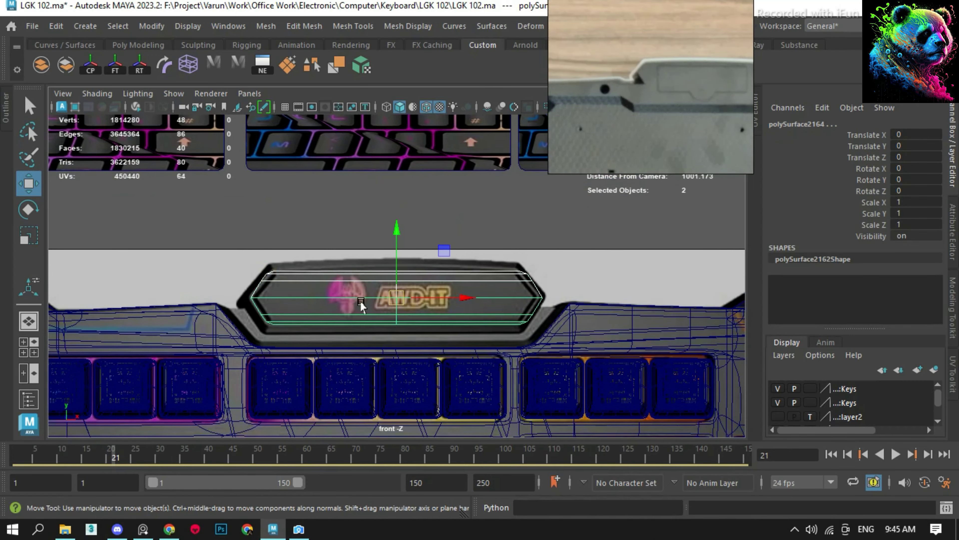
pyautogui.press('F9')
pyautogui.scroll(3, 412, 303)
pyautogui.scroll(-2, 412, 302)
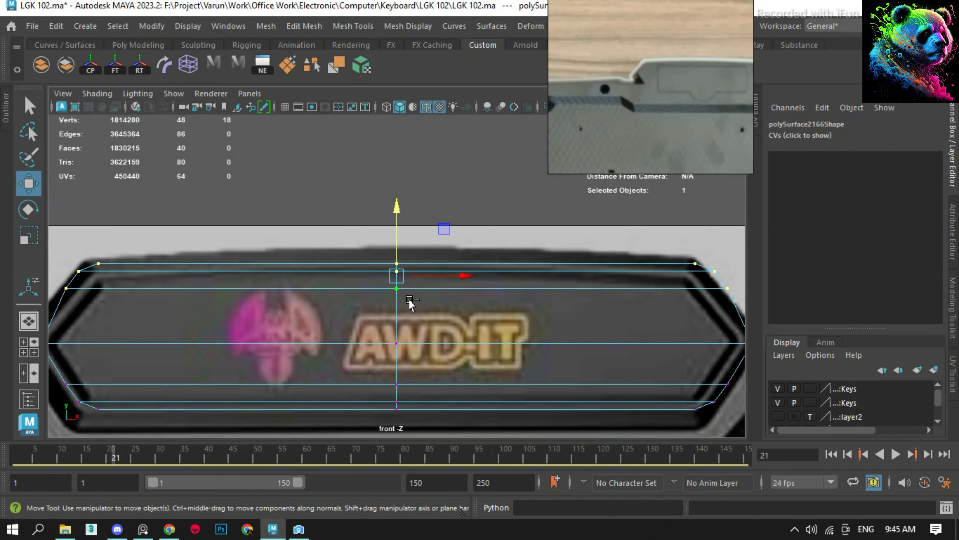
pyautogui.scroll(-1, 412, 302)
pyautogui.scroll(2, 412, 303)
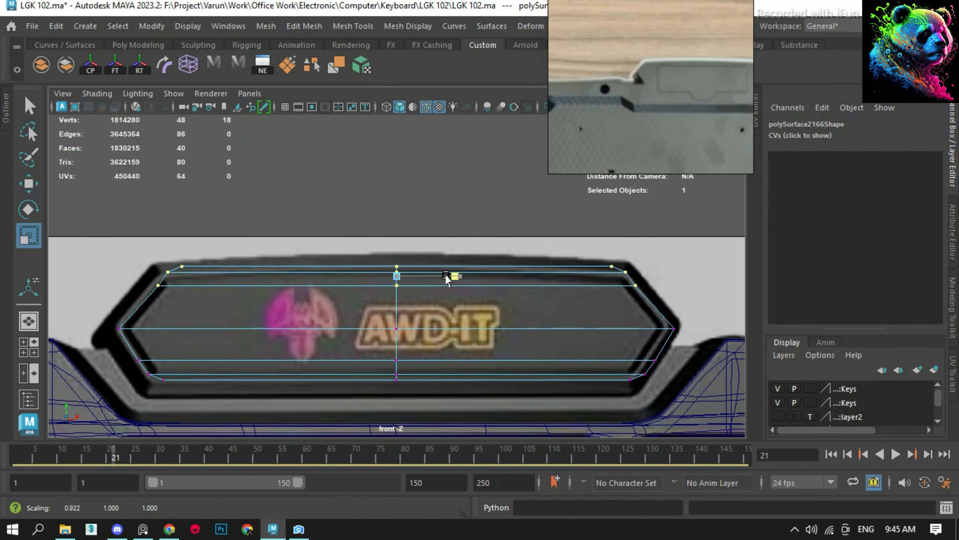
pyautogui.click(681, 268)
pyautogui.moveTo(612, 261); pyautogui.dragTo(674, 286)
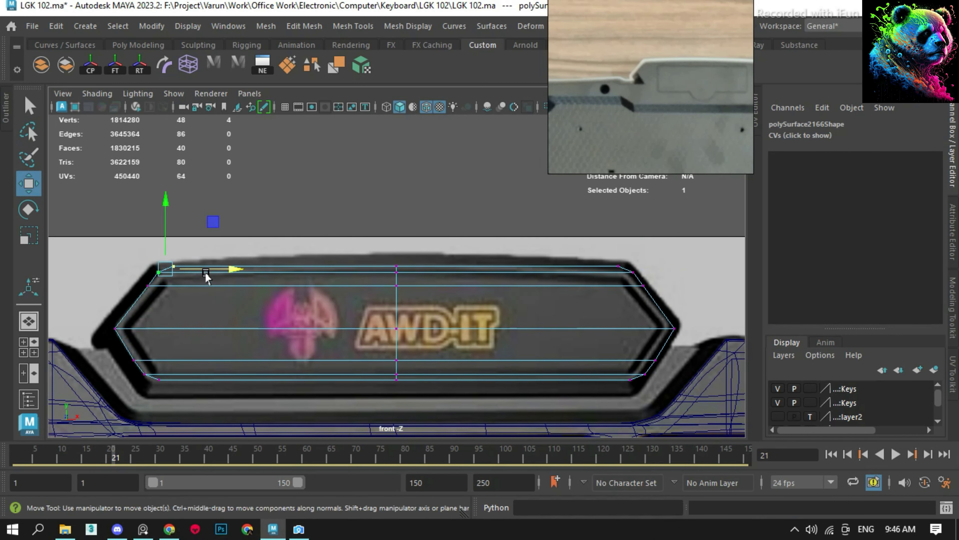
pyautogui.moveTo(188, 300); pyautogui.dragTo(384, 205, button='right')
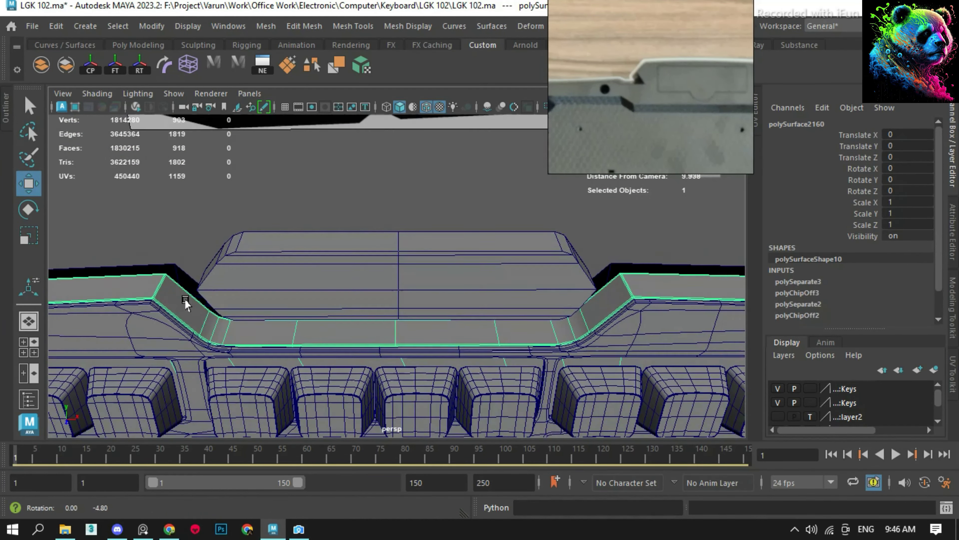
# - Delete the left and right slanted ridge faces and adjacent strip faces
pyautogui.click(168, 297)
pyautogui.keyDown('shift'); pyautogui.click(608, 302); pyautogui.keyUp('shift')
pyautogui.keyDown('shift'); pyautogui.moveTo(614, 174); pyautogui.dragTo(612, 392, button='right'); pyautogui.keyUp('shift')
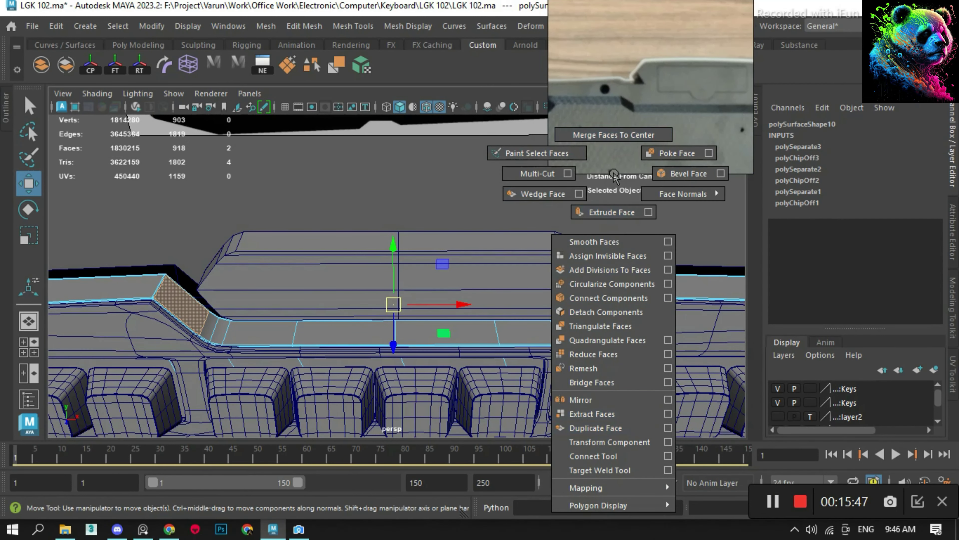
pyautogui.press('Delete')
pyautogui.click(342, 325)
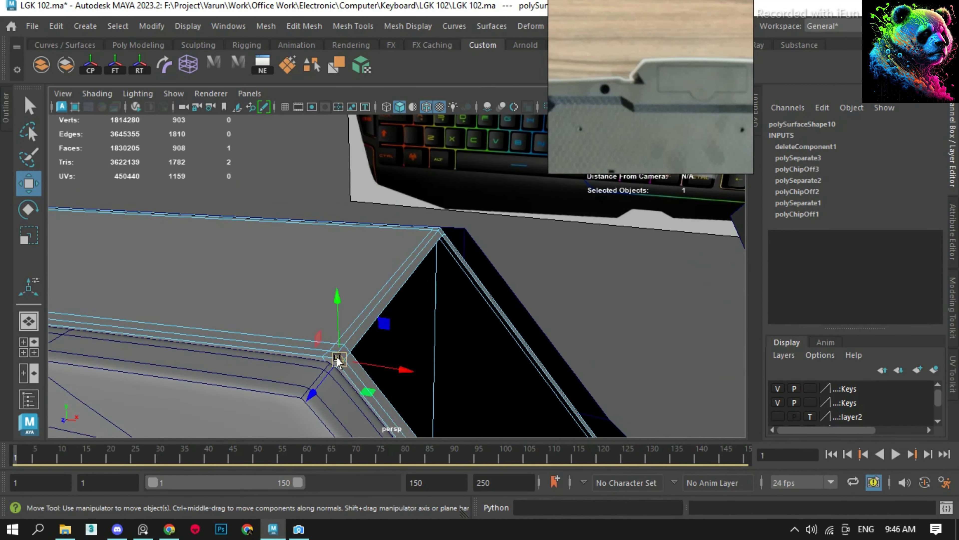
pyautogui.press('Delete')
pyautogui.click(343, 373)
pyautogui.press('Delete')
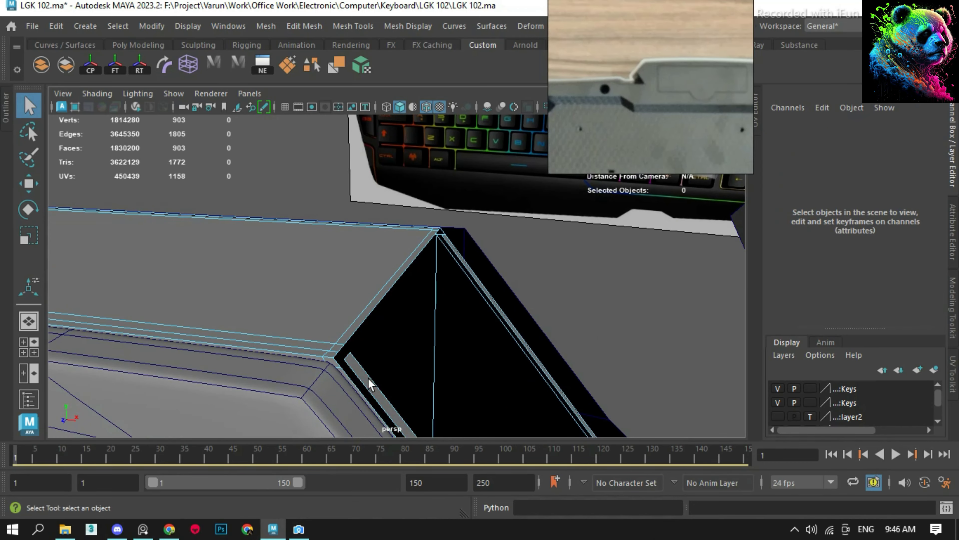
pyautogui.click(444, 234)
pyautogui.press('Delete')
# - Delete the bevel face strip along the case edge
pyautogui.keyDown('alt'); pyautogui.moveTo(444, 233); pyautogui.dragTo(529, 321); pyautogui.keyUp('alt')
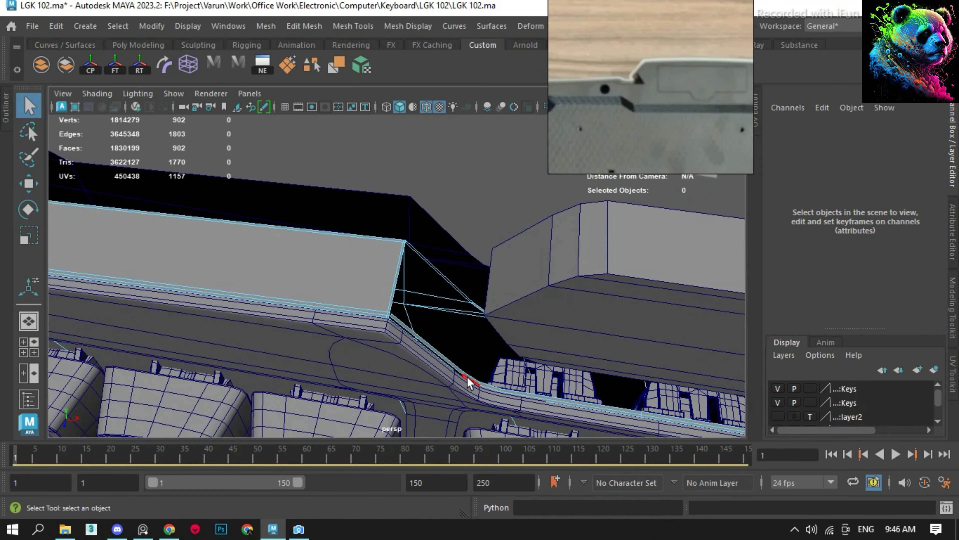
pyautogui.click(705, 421)
pyautogui.keyDown('alt'); pyautogui.moveTo(705, 421); pyautogui.dragTo(525, 278); pyautogui.keyUp('alt')
pyautogui.moveTo(518, 226)
pyautogui.keyDown('alt'); pyautogui.mouseDown()
pyautogui.moveTo(567, 234)
pyautogui.moveTo(569, 179)
pyautogui.moveTo(397, 427)
pyautogui.mouseUp(); pyautogui.keyUp('alt')
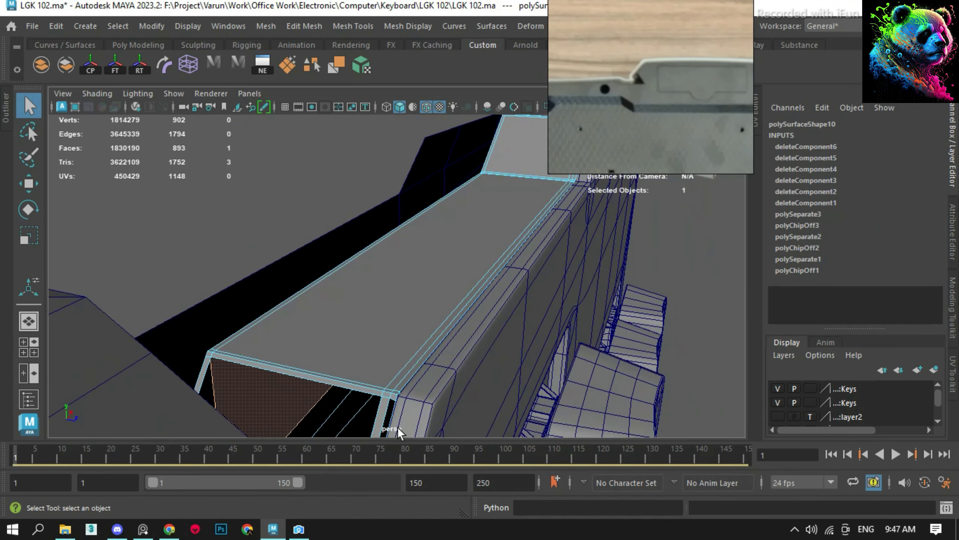
pyautogui.moveTo(392, 391)
pyautogui.mouseDown()
pyautogui.moveTo(209, 357)
pyautogui.moveTo(552, 366)
pyautogui.moveTo(686, 405)
pyautogui.moveTo(542, 354)
pyautogui.moveTo(586, 440)
pyautogui.moveTo(360, 220)
pyautogui.moveTo(685, 252)
pyautogui.moveTo(168, 363)
pyautogui.mouseUp()
pyautogui.press('Delete')
# - Remove the remaining leftover faces around the ridge opening
pyautogui.doubleClick(685, 405)
pyautogui.click(359, 220)
pyautogui.press('Delete')
pyautogui.click(685, 253)
pyautogui.press('Delete')
pyautogui.moveTo(316, 279)
pyautogui.keyDown('alt'); pyautogui.mouseDown()
pyautogui.moveTo(268, 257)
pyautogui.moveTo(398, 274)
pyautogui.moveTo(254, 224)
pyautogui.moveTo(313, 245)
pyautogui.mouseUp(); pyautogui.keyUp('alt')
pyautogui.click(321, 268)
pyautogui.press('Delete')
# - Isolate the keyboard case mesh and bridge the open edges across the ridge gap
pyautogui.click(332, 273)
pyautogui.hotkey('ctrl', '1')
pyautogui.moveTo(327, 190)
pyautogui.keyDown('alt'); pyautogui.mouseDown()
pyautogui.moveTo(703, 319)
pyautogui.moveTo(494, 243)
pyautogui.mouseUp(); pyautogui.keyUp('alt')
pyautogui.keyDown('shift'); pyautogui.moveTo(495, 243); pyautogui.dragTo(491, 416, button='right'); pyautogui.keyUp('shift')
pyautogui.moveTo(347, 285)
pyautogui.keyDown('alt'); pyautogui.mouseDown()
pyautogui.moveTo(489, 358)
pyautogui.moveTo(355, 306)
pyautogui.moveTo(331, 398)
pyautogui.moveTo(251, 208)
pyautogui.moveTo(270, 320)
pyautogui.mouseUp(); pyautogui.keyUp('alt')
# - Select and delete the extra edge loops along the case's top ridge
pyautogui.press('F10')
pyautogui.click(271, 319)
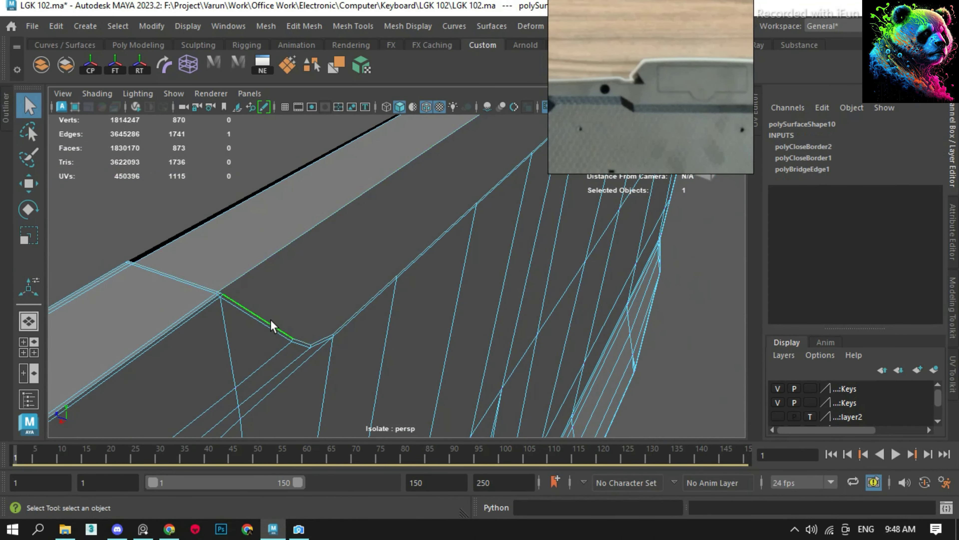
pyautogui.keyDown('shift'); pyautogui.doubleClick(392, 286); pyautogui.keyUp('shift')
pyautogui.keyDown('alt'); pyautogui.moveTo(392, 286); pyautogui.dragTo(388, 358); pyautogui.keyUp('alt')
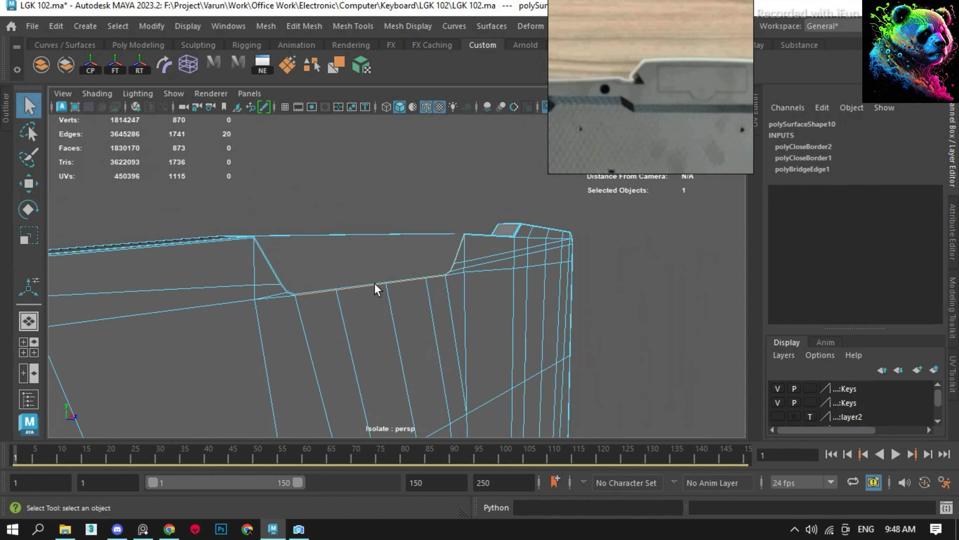
pyautogui.moveTo(374, 283)
pyautogui.keyDown('alt'); pyautogui.mouseDown()
pyautogui.moveTo(197, 252)
pyautogui.moveTo(203, 405)
pyautogui.moveTo(606, 364)
pyautogui.mouseUp(); pyautogui.keyUp('alt')
pyautogui.keyDown('shift'); pyautogui.moveTo(610, 281); pyautogui.dragTo(493, 317, button='right'); pyautogui.keyUp('shift')
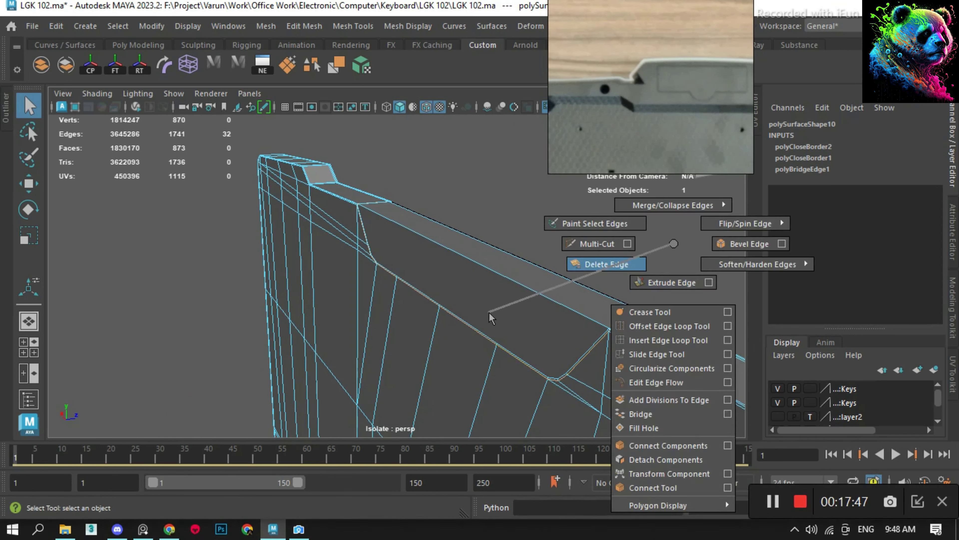
pyautogui.press('F8')
# - Multi-Cut a new edge from the ridge corner vertex across the adjacent face
pyautogui.moveTo(666, 297)
pyautogui.keyDown('alt'); pyautogui.mouseDown(button='right')
pyautogui.moveTo(453, 302)
pyautogui.moveTo(378, 321)
pyautogui.mouseUp(button='right'); pyautogui.keyUp('alt')
pyautogui.click(390, 271)
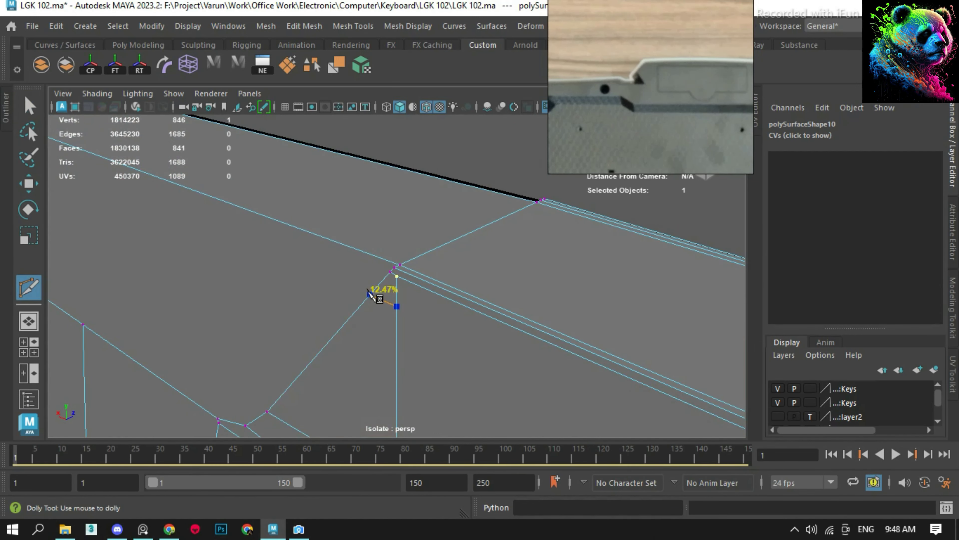
pyautogui.moveTo(370, 294)
pyautogui.keyDown('alt'); pyautogui.mouseDown()
pyautogui.moveTo(420, 253)
pyautogui.moveTo(342, 289)
pyautogui.moveTo(196, 293)
pyautogui.mouseUp(); pyautogui.keyUp('alt')
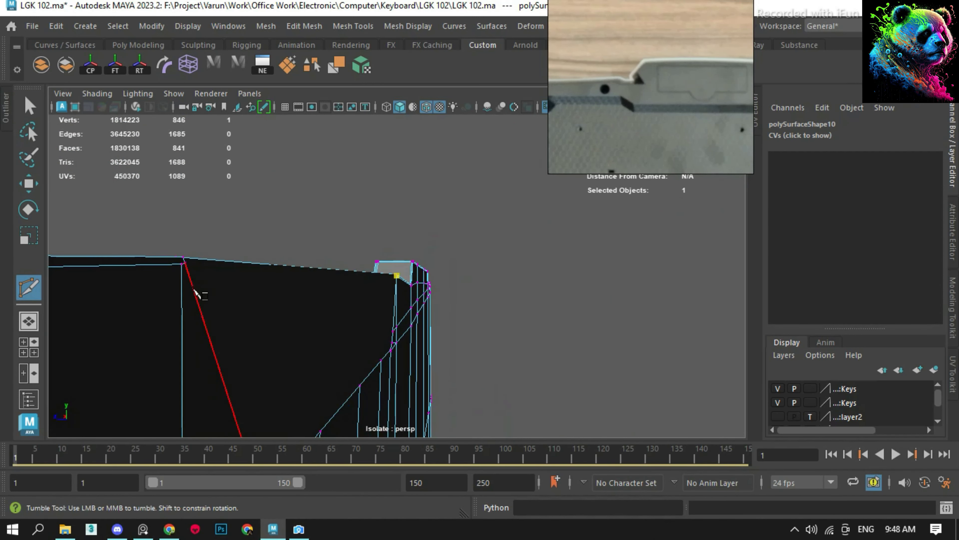
pyautogui.click(182, 278)
pyautogui.press('q')
pyautogui.moveTo(147, 272)
pyautogui.keyDown('alt'); pyautogui.mouseDown()
pyautogui.moveTo(220, 262)
pyautogui.moveTo(411, 294)
pyautogui.moveTo(438, 284)
pyautogui.moveTo(375, 293)
pyautogui.mouseUp(); pyautogui.keyUp('alt')
# - Merge a stray ridge vertex into its neighbour and connect a vertex pair with an edge
pyautogui.click(374, 294)
pyautogui.keyDown('shift'); pyautogui.moveTo(408, 300); pyautogui.dragTo(384, 258, button='right'); pyautogui.keyUp('shift')
pyautogui.keyDown('alt'); pyautogui.moveTo(384, 259); pyautogui.dragTo(417, 279); pyautogui.keyUp('alt')
pyautogui.scroll(-5, 409, 275)
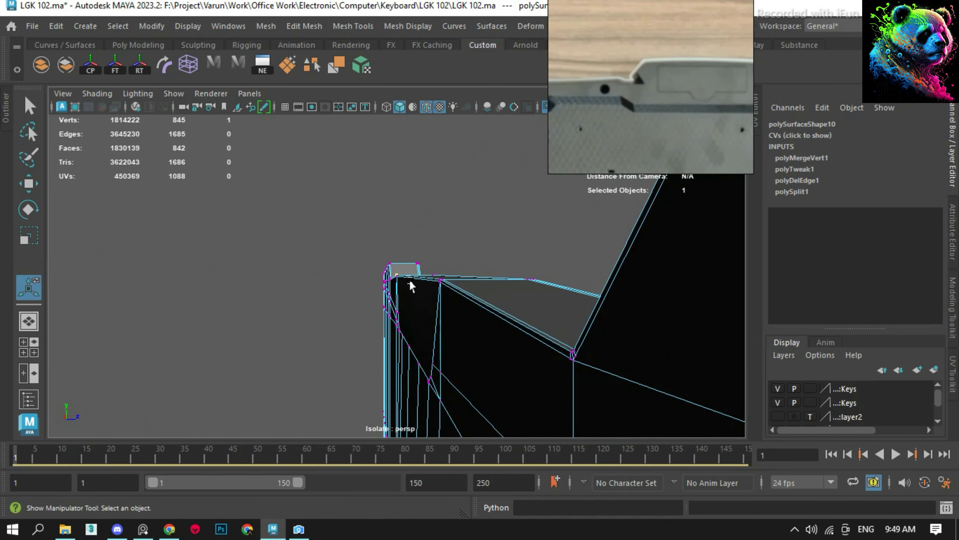
pyautogui.keyDown('shift'); pyautogui.click(624, 298); pyautogui.keyUp('shift')
pyautogui.moveTo(624, 298)
pyautogui.keyDown('shift'); pyautogui.mouseDown(button='right')
pyautogui.moveTo(620, 377)
pyautogui.moveTo(604, 289)
pyautogui.mouseUp(button='right'); pyautogui.keyUp('shift')
pyautogui.press('w')
pyautogui.keyDown('alt'); pyautogui.moveTo(604, 289); pyautogui.dragTo(317, 347); pyautogui.keyUp('alt')
pyautogui.scroll(5, 399, 392)
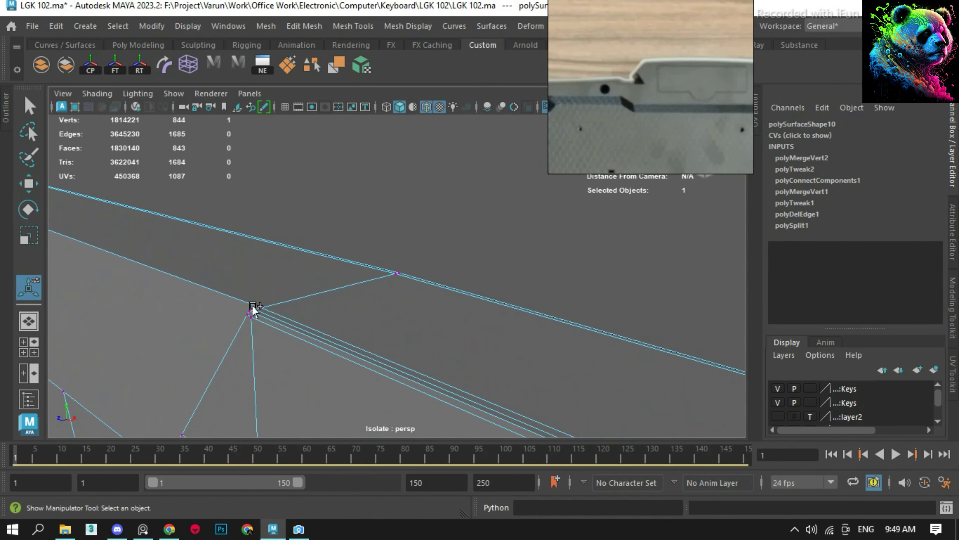
# - Connect another vertex pair, merge two more vertex pairs and remove the leftover edge
pyautogui.keyDown('shift'); pyautogui.moveTo(252, 308); pyautogui.dragTo(250, 386, button='right'); pyautogui.keyUp('shift')
pyautogui.moveTo(244, 310)
pyautogui.keyDown('alt'); pyautogui.mouseDown()
pyautogui.moveTo(514, 300)
pyautogui.moveTo(443, 295)
pyautogui.moveTo(390, 379)
pyautogui.moveTo(285, 381)
pyautogui.moveTo(389, 301)
pyautogui.mouseUp(); pyautogui.keyUp('alt')
pyautogui.click(318, 389)
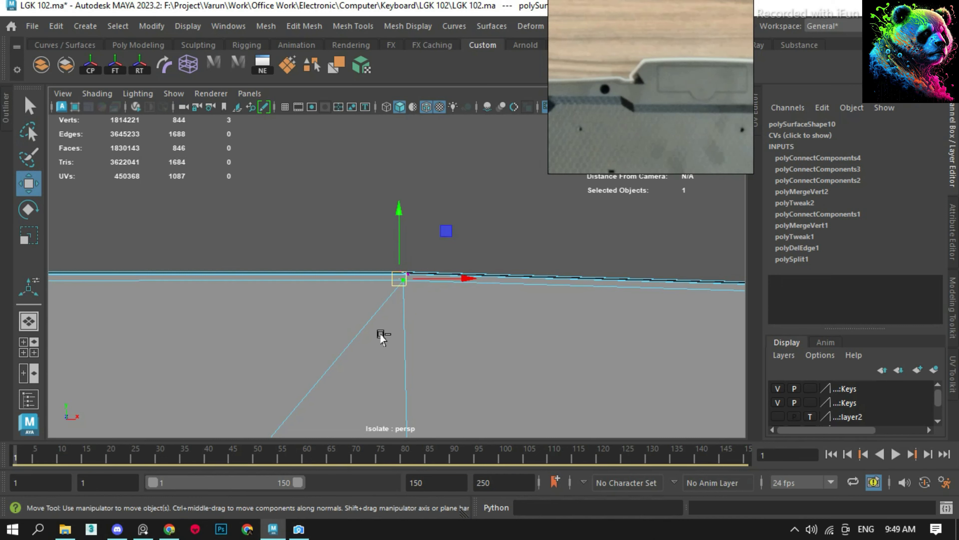
pyautogui.keyDown('shift'); pyautogui.moveTo(379, 333); pyautogui.dragTo(133, 321, button='right'); pyautogui.keyUp('shift')
pyautogui.keyDown('alt'); pyautogui.moveTo(133, 321); pyautogui.dragTo(445, 317); pyautogui.keyUp('alt')
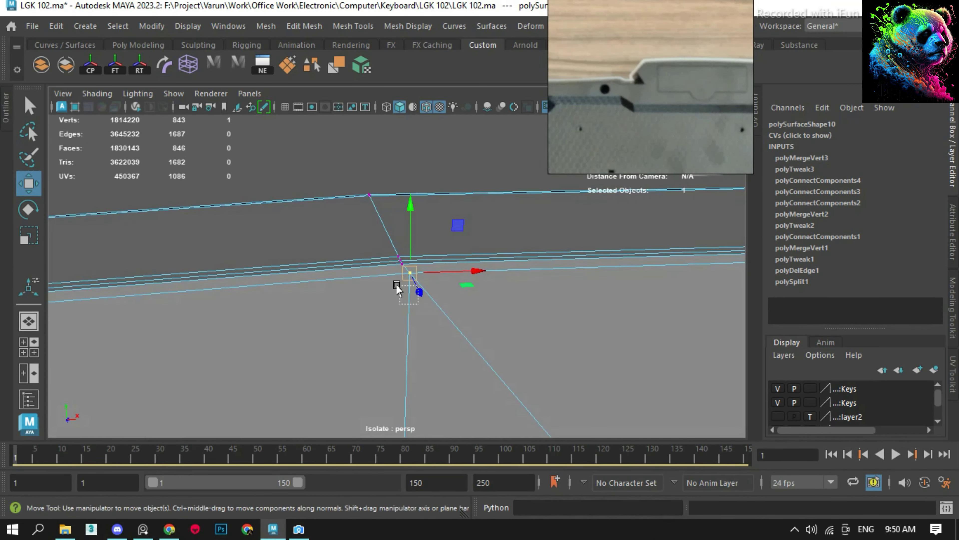
pyautogui.keyDown('shift'); pyautogui.moveTo(397, 287); pyautogui.dragTo(396, 340, button='right'); pyautogui.keyUp('shift')
pyautogui.keyDown('alt'); pyautogui.moveTo(396, 340); pyautogui.dragTo(505, 348); pyautogui.keyUp('alt')
pyautogui.press('q')
# - Delete the surplus edges along the ridge and check the result
pyautogui.moveTo(551, 227)
pyautogui.keyDown('alt'); pyautogui.mouseDown()
pyautogui.moveTo(667, 267)
pyautogui.moveTo(478, 266)
pyautogui.mouseUp(); pyautogui.keyUp('alt')
pyautogui.click(668, 271)
pyautogui.moveTo(478, 266)
pyautogui.keyDown('alt'); pyautogui.mouseDown(button='right')
pyautogui.moveTo(487, 301)
pyautogui.moveTo(476, 321)
pyautogui.mouseUp(button='right'); pyautogui.keyUp('alt')
pyautogui.keyDown('alt'); pyautogui.moveTo(476, 321); pyautogui.dragTo(533, 298); pyautogui.keyUp('alt')
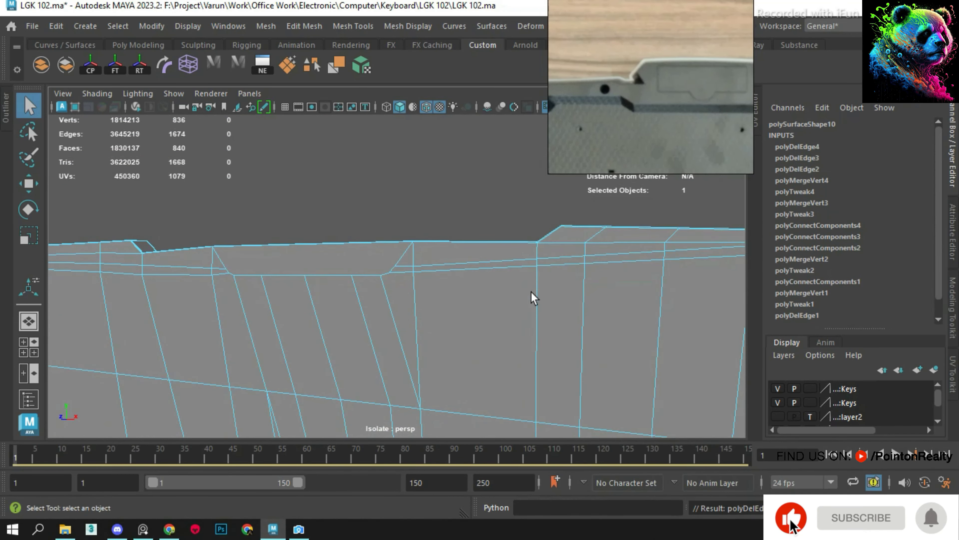
pyautogui.scroll(-5, 532, 298)
pyautogui.scroll(5, 524, 285)
# - Delete a stray ridge vertex with its edges and connect the remaining vertices with an edge
pyautogui.keyDown('alt'); pyautogui.moveTo(223, 281); pyautogui.dragTo(566, 288); pyautogui.keyUp('alt')
pyautogui.click(567, 290)
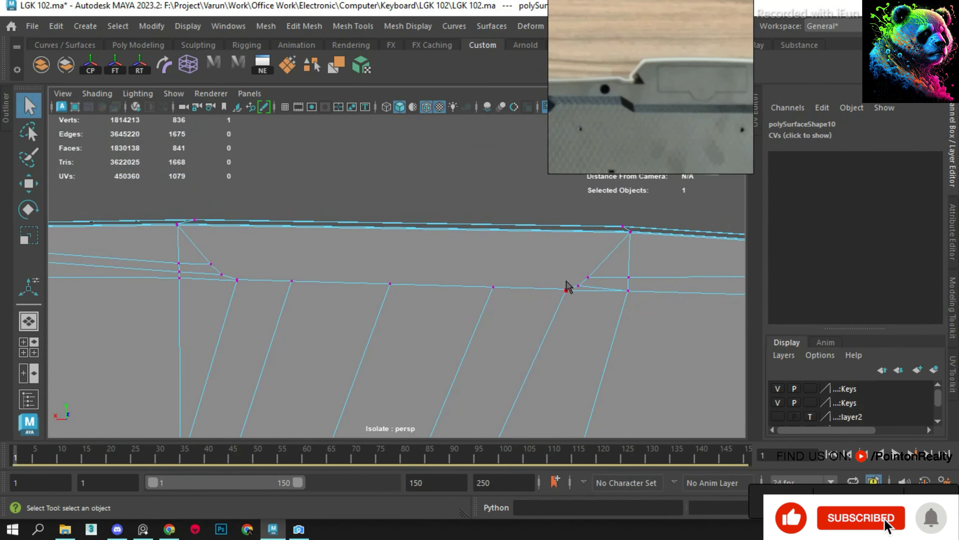
pyautogui.keyDown('shift'); pyautogui.moveTo(567, 288); pyautogui.dragTo(508, 264, button='right'); pyautogui.keyUp('shift')
pyautogui.keyDown('alt'); pyautogui.moveTo(507, 264); pyautogui.dragTo(305, 250); pyautogui.keyUp('alt')
pyautogui.click(306, 249)
pyautogui.press('Delete')
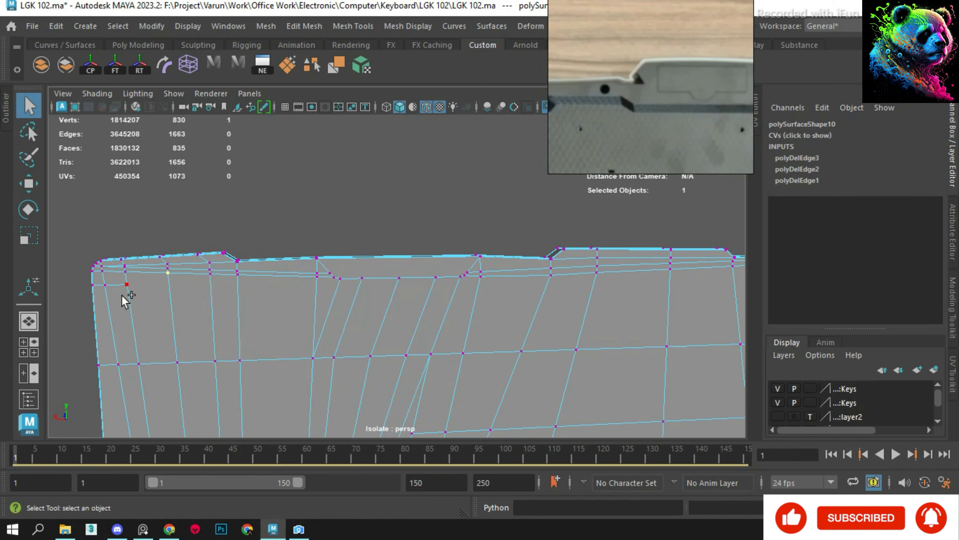
pyautogui.scroll(3, 214, 263)
pyautogui.keyDown('shift'); pyautogui.moveTo(582, 258); pyautogui.dragTo(585, 347, button='right'); pyautogui.keyUp('shift')
pyautogui.keyDown('alt'); pyautogui.moveTo(586, 347); pyautogui.dragTo(425, 255); pyautogui.keyUp('alt')
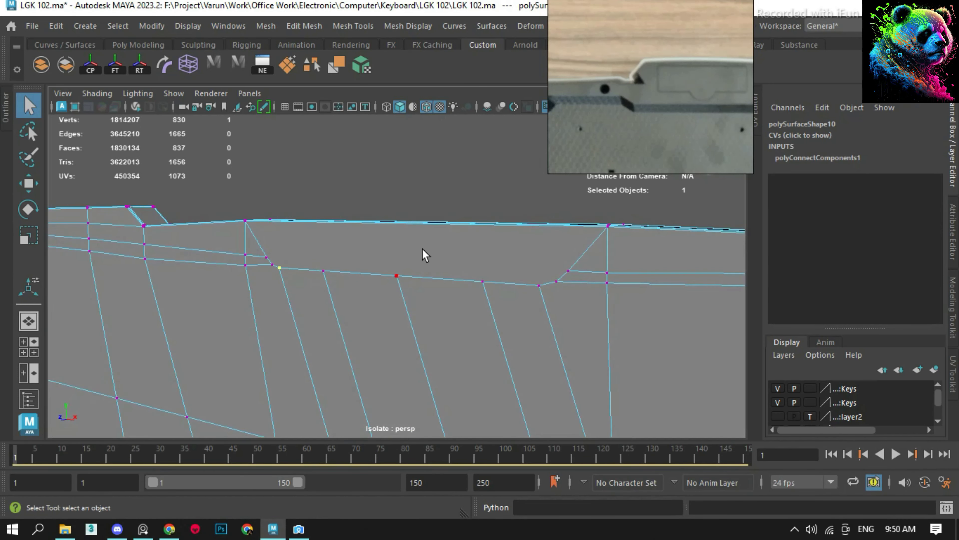
# - Multi-Cut new edges across the top ridge faces near the badge area
pyautogui.keyDown('alt'); pyautogui.moveTo(502, 289); pyautogui.dragTo(489, 220); pyautogui.keyUp('alt')
pyautogui.click(395, 242)
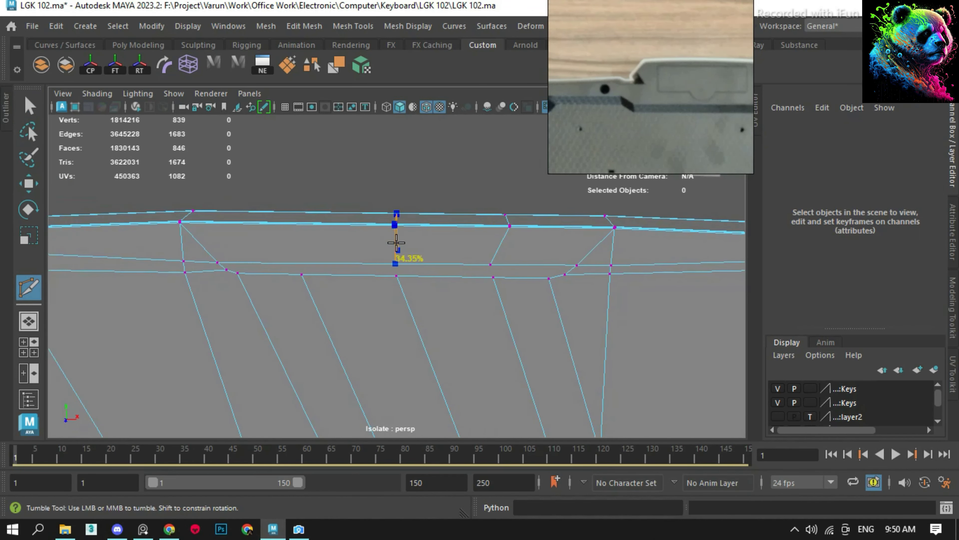
pyautogui.keyDown('shift'); pyautogui.moveTo(283, 240); pyautogui.dragTo(287, 242, button='right'); pyautogui.keyUp('shift')
pyautogui.press('w')
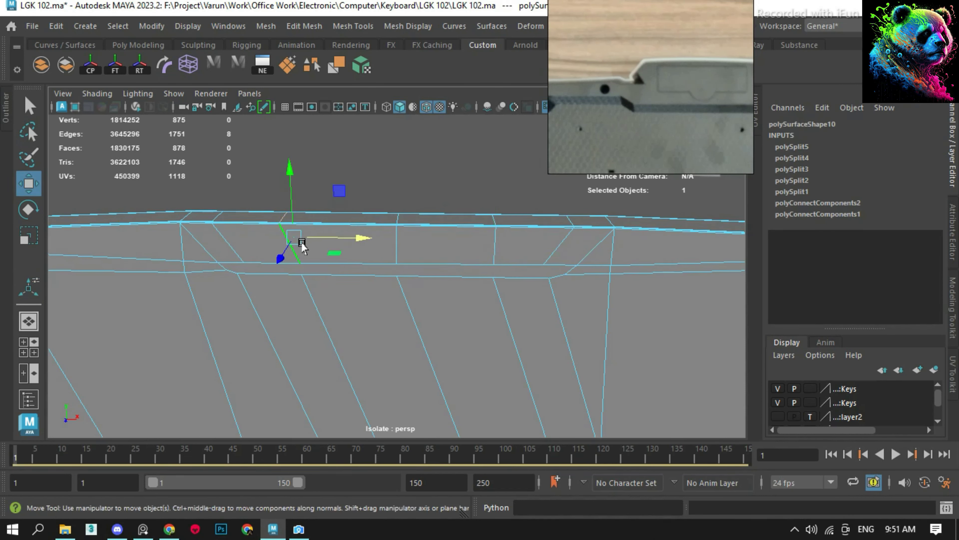
pyautogui.press('e')
pyautogui.press('w')
# - Connect several ridge vertex pairs with new edges using Connect Components
pyautogui.keyDown('shift'); pyautogui.moveTo(310, 279); pyautogui.dragTo(311, 385, button='right'); pyautogui.keyUp('shift')
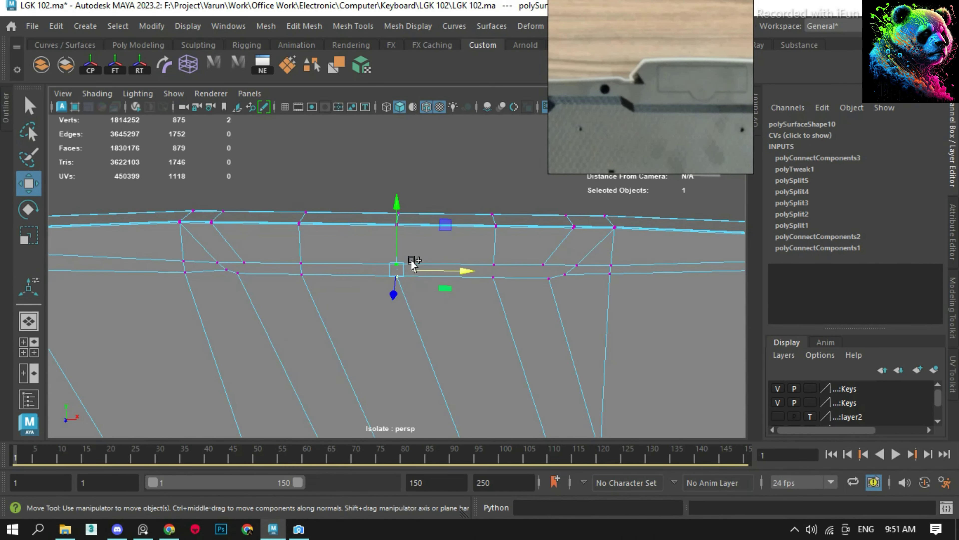
pyautogui.keyDown('shift'); pyautogui.moveTo(476, 289); pyautogui.dragTo(475, 340, button='right'); pyautogui.keyUp('shift')
pyautogui.keyDown('alt'); pyautogui.moveTo(475, 340); pyautogui.dragTo(352, 253); pyautogui.keyUp('alt')
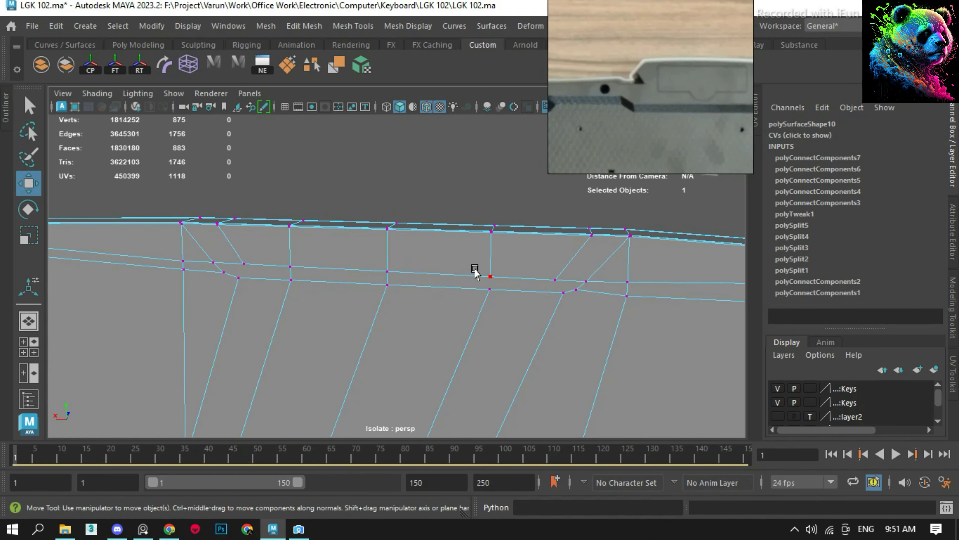
pyautogui.keyDown('shift'); pyautogui.moveTo(475, 271); pyautogui.dragTo(478, 295, button='right'); pyautogui.keyUp('shift')
pyautogui.scroll(2, 480, 300)
pyautogui.keyDown('shift'); pyautogui.moveTo(617, 285); pyautogui.dragTo(673, 399, button='right'); pyautogui.keyUp('shift')
pyautogui.click(146, 256)
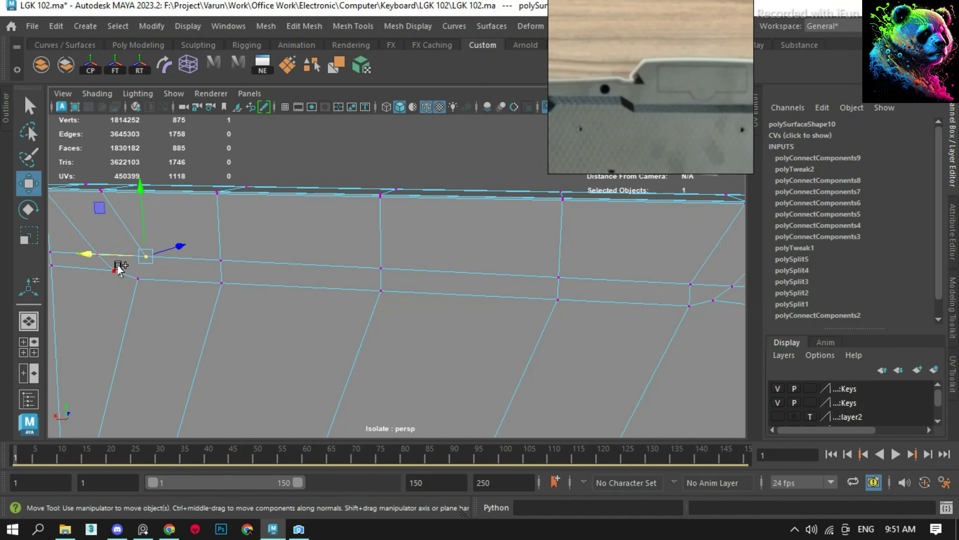
pyautogui.keyDown('alt'); pyautogui.moveTo(407, 311); pyautogui.dragTo(632, 289); pyautogui.keyUp('alt')
pyautogui.keyDown('shift'); pyautogui.moveTo(632, 290); pyautogui.dragTo(696, 236, button='right'); pyautogui.keyUp('shift')
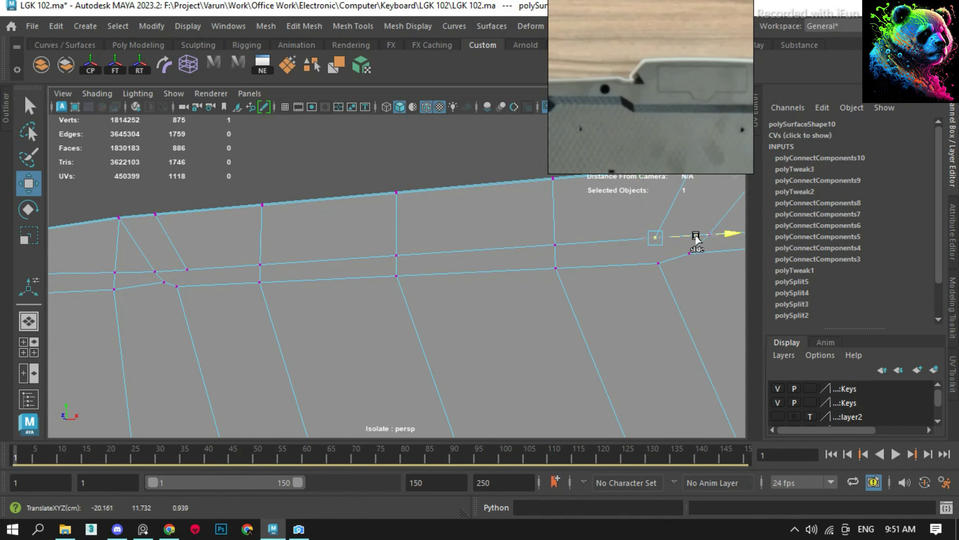
# - Clear the ridge vertex selection and select the case mesh in vertex mode
pyautogui.press('F8')
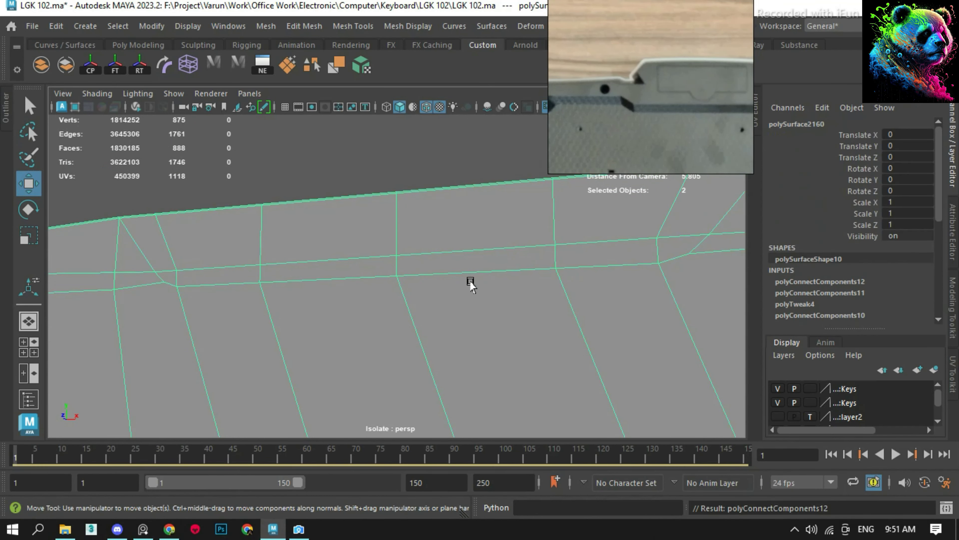
pyautogui.keyDown('alt'); pyautogui.moveTo(467, 279); pyautogui.dragTo(387, 192); pyautogui.keyUp('alt')
pyautogui.click(387, 193)
pyautogui.click(381, 302)
pyautogui.press('F8')
pyautogui.click(285, 262)
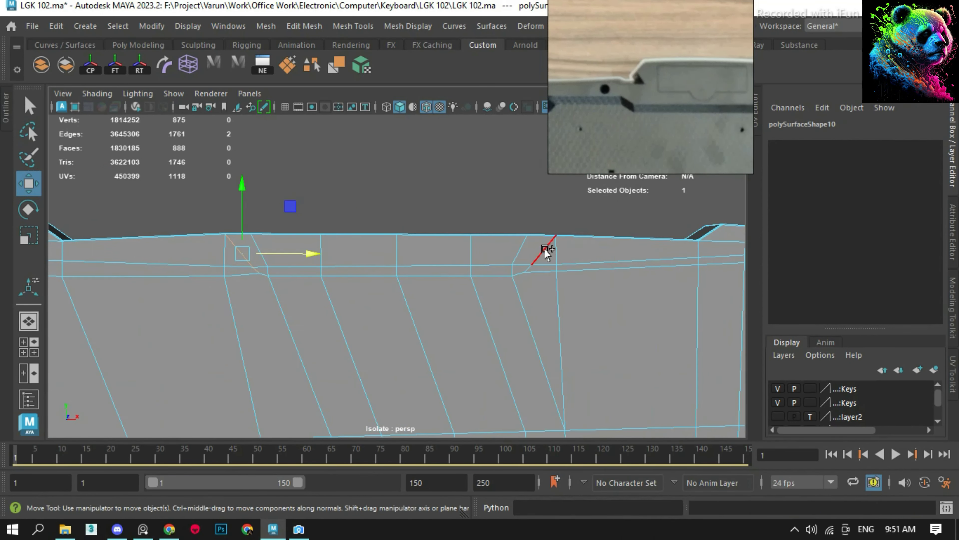
pyautogui.press('F8')
pyautogui.press('F8')
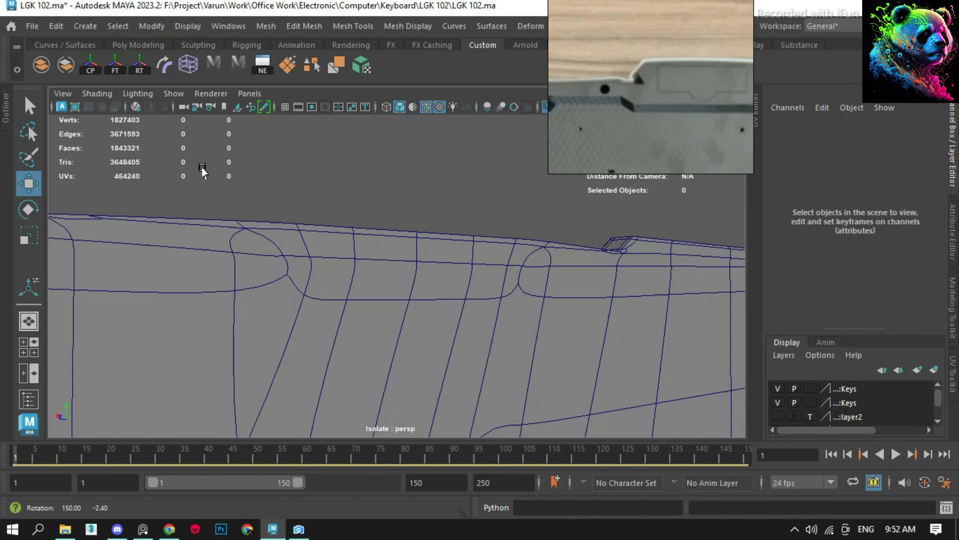
# - Select the badge panel and view it from the front at frame 12
pyautogui.click(326, 297)
pyautogui.moveTo(325, 297)
pyautogui.keyDown('alt'); pyautogui.mouseDown()
pyautogui.moveTo(578, 270)
pyautogui.moveTo(463, 286)
pyautogui.mouseUp(); pyautogui.keyUp('alt')
pyautogui.click(326, 215)
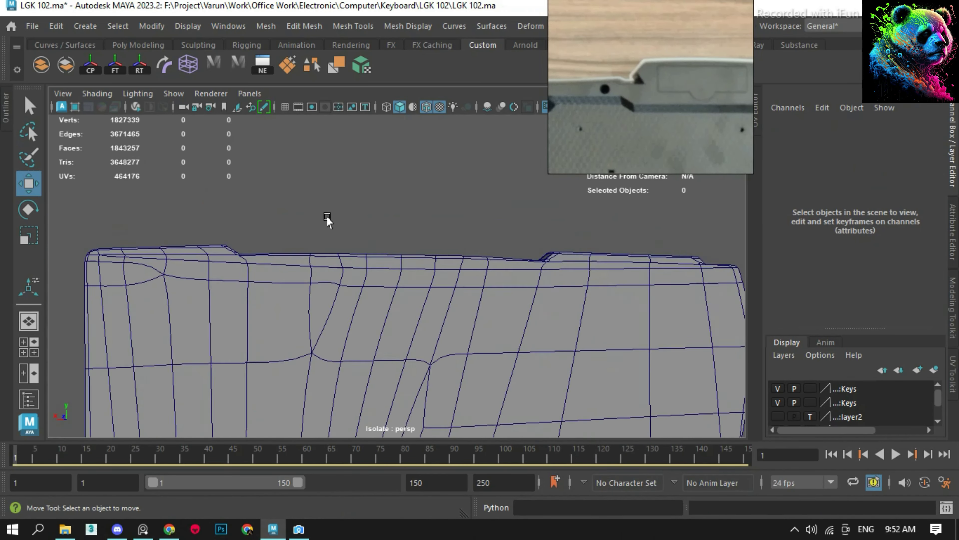
pyautogui.moveTo(326, 216)
pyautogui.keyDown('alt'); pyautogui.mouseDown()
pyautogui.moveTo(413, 321)
pyautogui.moveTo(454, 181)
pyautogui.moveTo(354, 217)
pyautogui.moveTo(424, 198)
pyautogui.mouseUp(); pyautogui.keyUp('alt')
pyautogui.hotkey('ctrl', '1')
pyautogui.scroll(5, 368, 259)
pyautogui.click(400, 193)
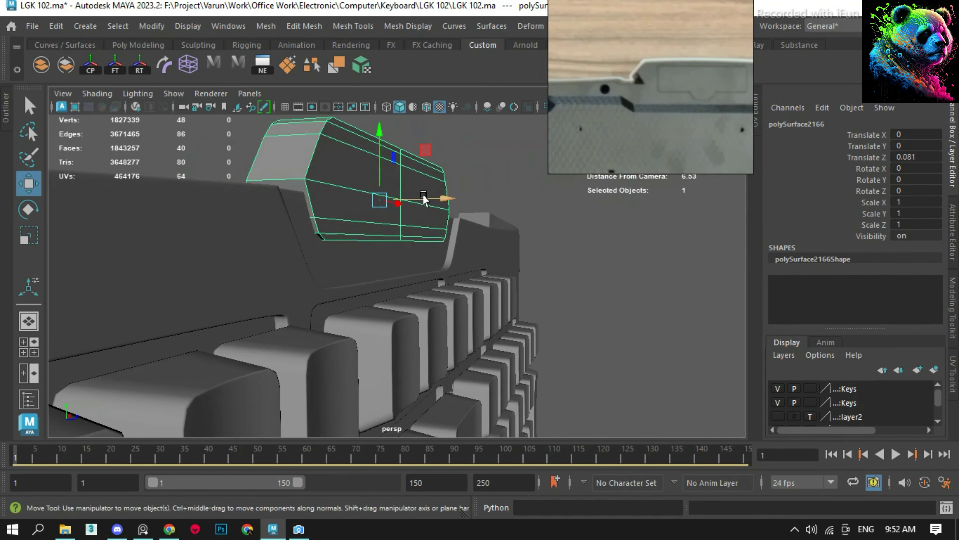
pyautogui.press('space')
pyautogui.moveTo(438, 272); pyautogui.dragTo(438, 211)
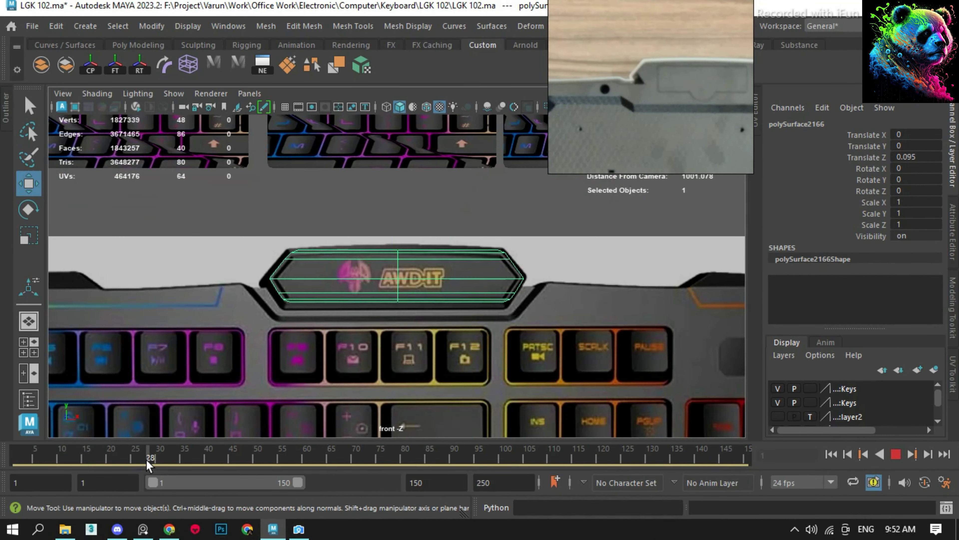
pyautogui.moveTo(150, 463); pyautogui.dragTo(71, 463)
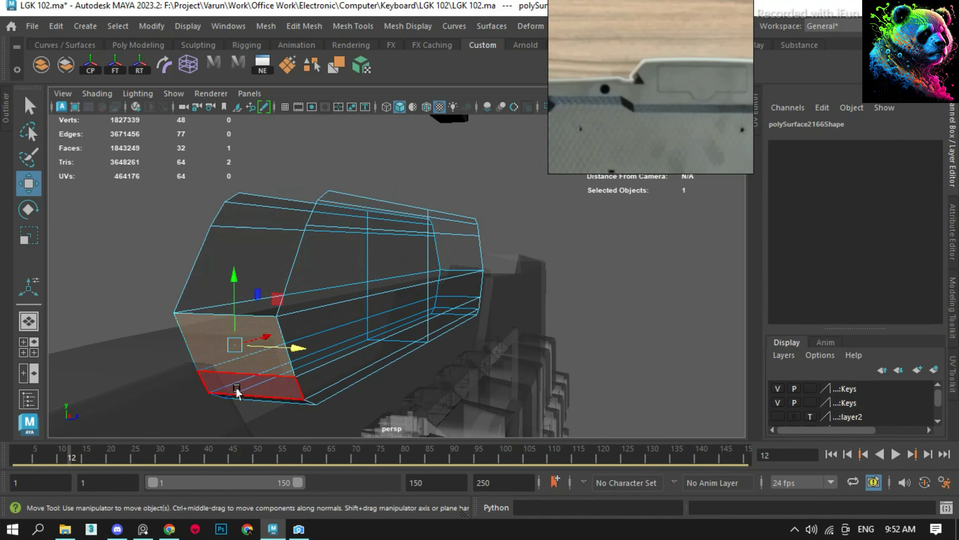
# - Delete one end face of the badge panel and extrude its open border edges
pyautogui.click(234, 293)
pyautogui.press('Delete')
pyautogui.keyDown('shift'); pyautogui.rightClick(242, 278); pyautogui.keyUp('shift')
pyautogui.press('q')
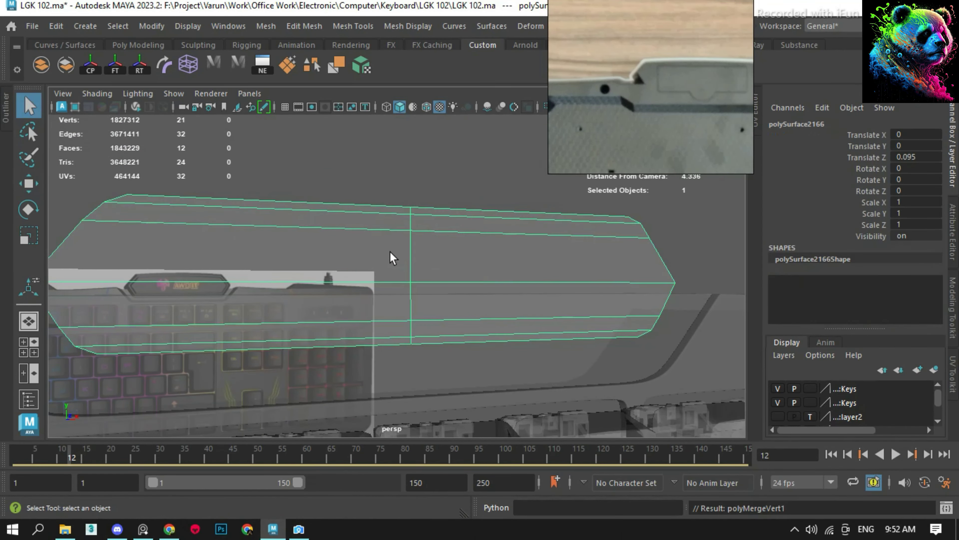
pyautogui.press('space')
pyautogui.moveTo(337, 217); pyautogui.dragTo(334, 244)
pyautogui.hotkey('ctrl', 'e')
# - In front view, move the rim's bottom edges onto the reference badge outline
pyautogui.keyDown('alt'); pyautogui.moveTo(343, 176); pyautogui.dragTo(189, 336); pyautogui.keyUp('alt')
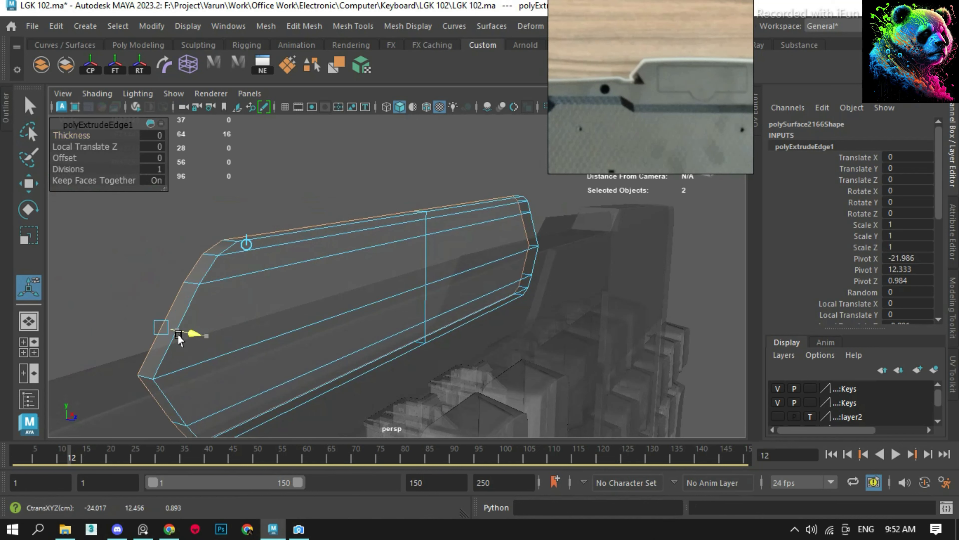
pyautogui.press('space')
pyautogui.moveTo(319, 281); pyautogui.dragTo(318, 289)
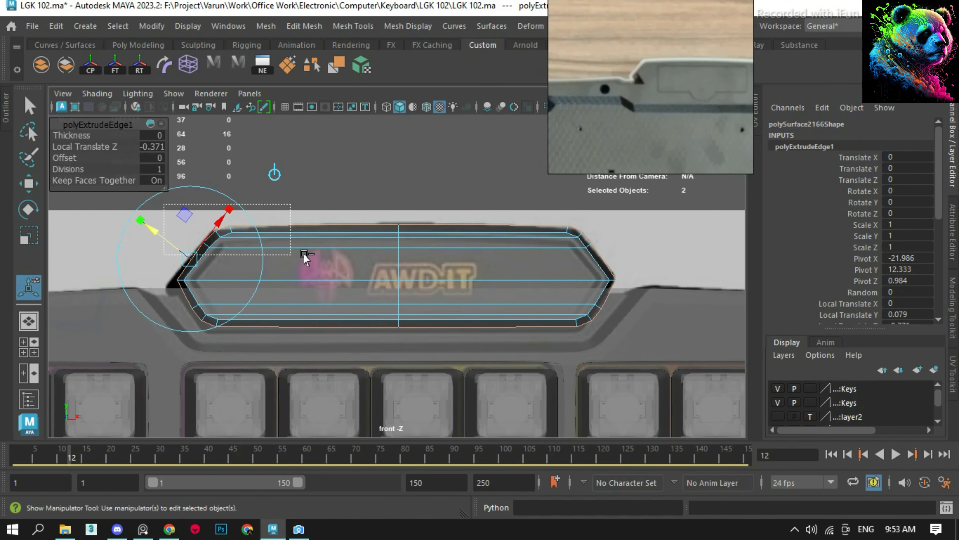
pyautogui.press('w')
pyautogui.keyDown('shift'); pyautogui.moveTo(392, 244); pyautogui.dragTo(354, 471, button='right'); pyautogui.keyUp('shift')
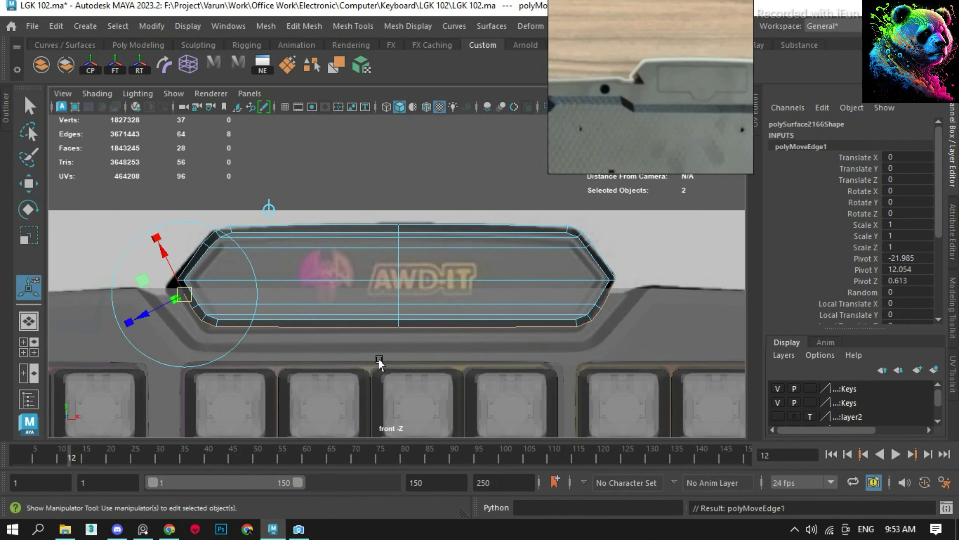
pyautogui.moveTo(151, 312); pyautogui.dragTo(147, 319)
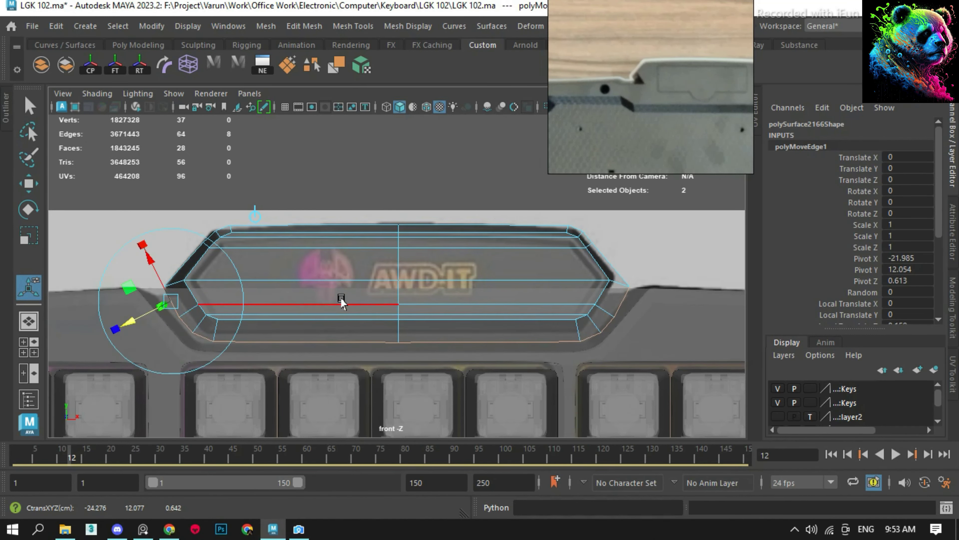
pyautogui.press('F8')
pyautogui.moveTo(439, 148)
pyautogui.keyDown('alt'); pyautogui.mouseDown()
pyautogui.moveTo(490, 340)
pyautogui.moveTo(378, 278)
pyautogui.moveTo(355, 299)
pyautogui.moveTo(332, 280)
pyautogui.mouseUp(); pyautogui.keyUp('alt')
# - Select the badge panel and orbit around it to frame the plate
pyautogui.press('w')
pyautogui.click(642, 227)
pyautogui.keyDown('alt'); pyautogui.moveTo(529, 227); pyautogui.dragTo(411, 274); pyautogui.keyUp('alt')
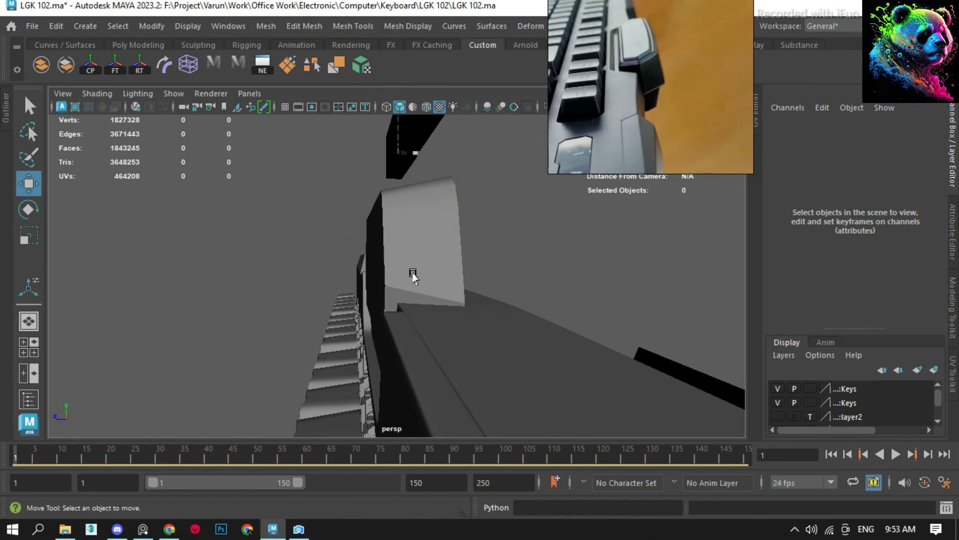
pyautogui.click(411, 274)
pyautogui.press('e')
pyautogui.moveTo(479, 197)
pyautogui.keyDown('alt'); pyautogui.mouseDown()
pyautogui.moveTo(469, 243)
pyautogui.moveTo(323, 258)
pyautogui.mouseUp(); pyautogui.keyUp('alt')
pyautogui.press('w')
pyautogui.moveTo(379, 212)
pyautogui.keyDown('alt'); pyautogui.mouseDown()
pyautogui.moveTo(491, 229)
pyautogui.moveTo(295, 202)
pyautogui.moveTo(394, 269)
pyautogui.mouseUp(); pyautogui.keyUp('alt')
pyautogui.click(295, 203)
pyautogui.click(394, 269)
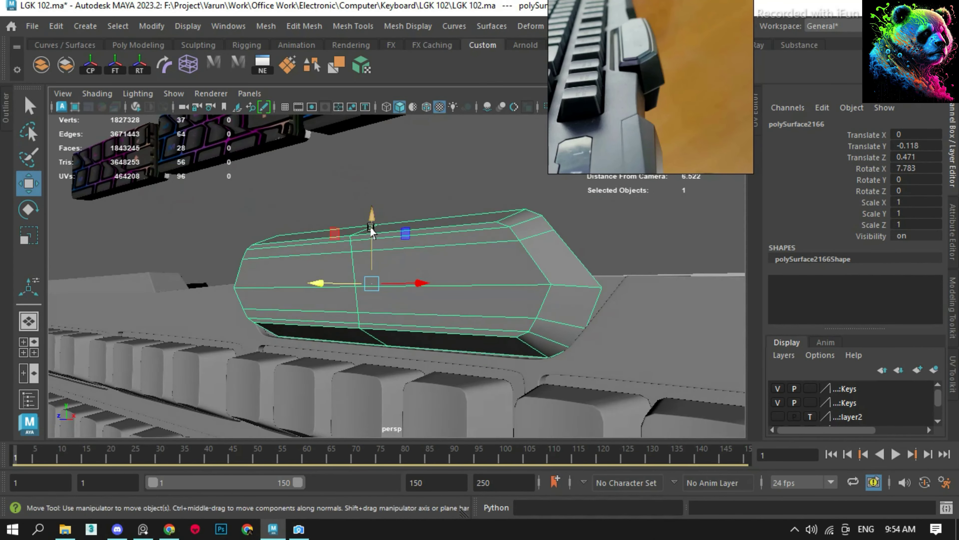
pyautogui.moveTo(318, 275)
pyautogui.keyDown('alt'); pyautogui.mouseDown()
pyautogui.moveTo(310, 284)
pyautogui.moveTo(747, 244)
pyautogui.mouseUp(); pyautogui.keyUp('alt')
# - Insert two edge loops across the badge panel from an edge ring
pyautogui.click(429, 268)
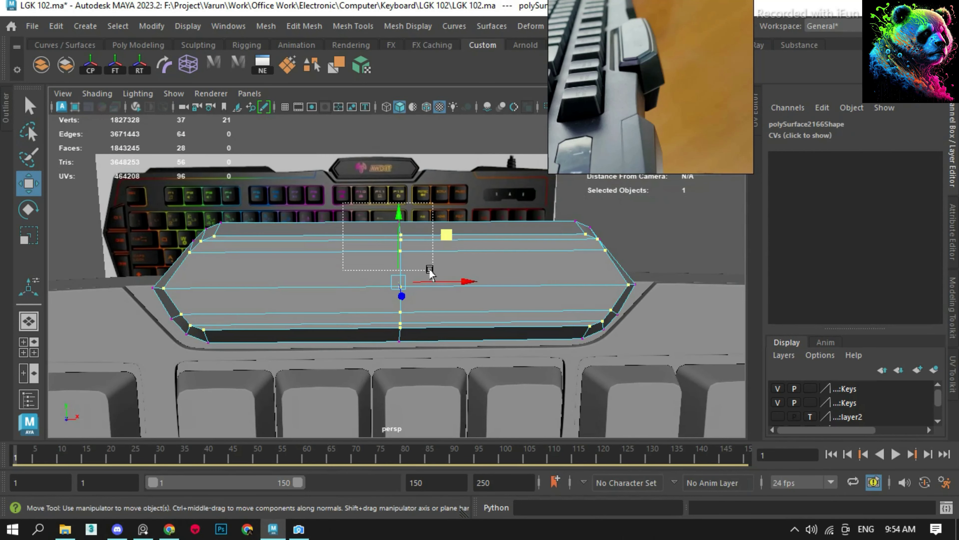
pyautogui.moveTo(429, 268); pyautogui.dragTo(404, 179, button='right')
pyautogui.click(323, 238)
pyautogui.keyDown('ctrl'); pyautogui.moveTo(323, 240); pyautogui.dragTo(340, 370, button='right'); pyautogui.keyUp('ctrl')
# - Raise the panel's top vertices in Y for a gentle arch, then reselect the panel
pyautogui.moveTo(479, 207); pyautogui.dragTo(534, 238)
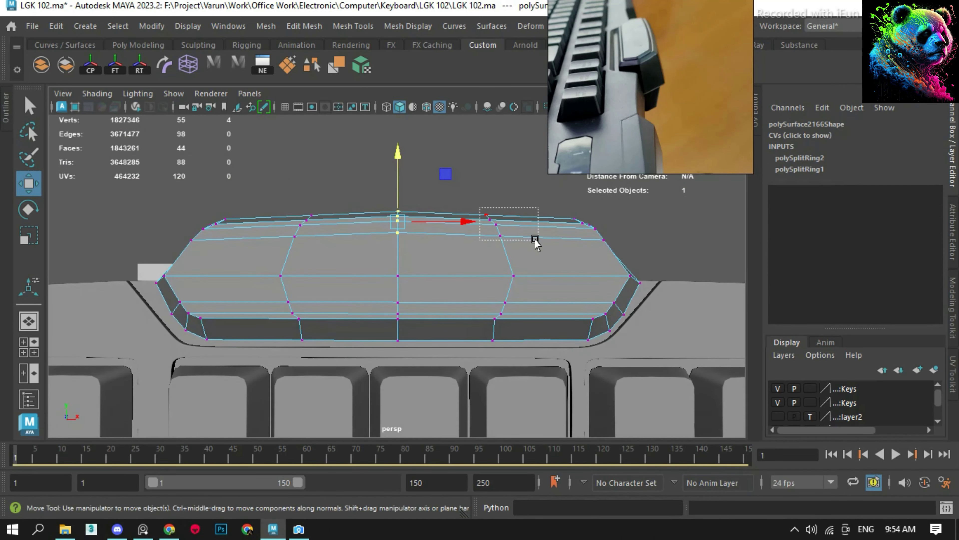
pyautogui.moveTo(403, 168); pyautogui.dragTo(406, 161)
pyautogui.press('F8')
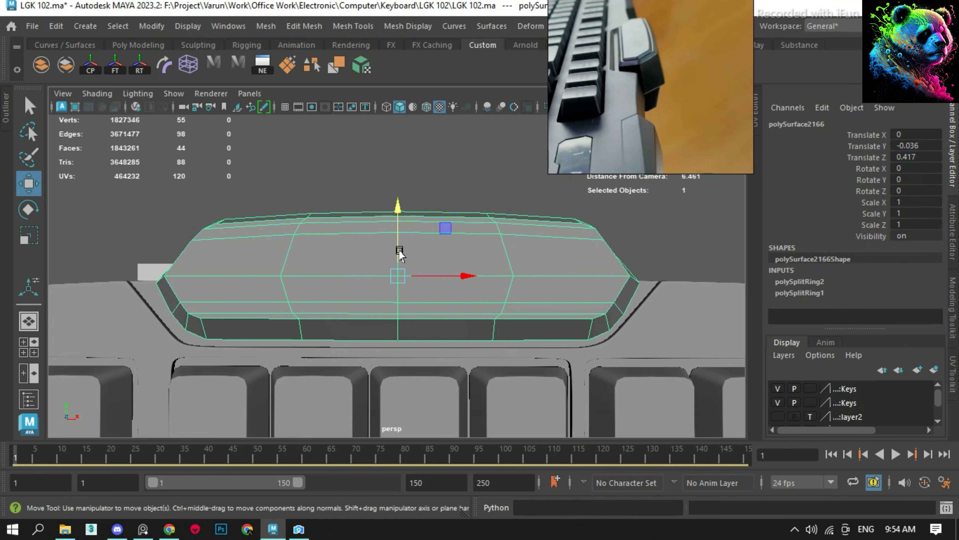
pyautogui.keyDown('alt'); pyautogui.moveTo(398, 251); pyautogui.dragTo(397, 423); pyautogui.keyUp('alt')
pyautogui.click(428, 243)
pyautogui.moveTo(428, 242)
pyautogui.keyDown('alt'); pyautogui.mouseDown()
pyautogui.moveTo(465, 173)
pyautogui.moveTo(518, 284)
pyautogui.moveTo(466, 149)
pyautogui.moveTo(385, 206)
pyautogui.moveTo(571, 308)
pyautogui.moveTo(456, 280)
pyautogui.mouseUp(); pyautogui.keyUp('alt')
pyautogui.click(518, 283)
pyautogui.click(570, 308)
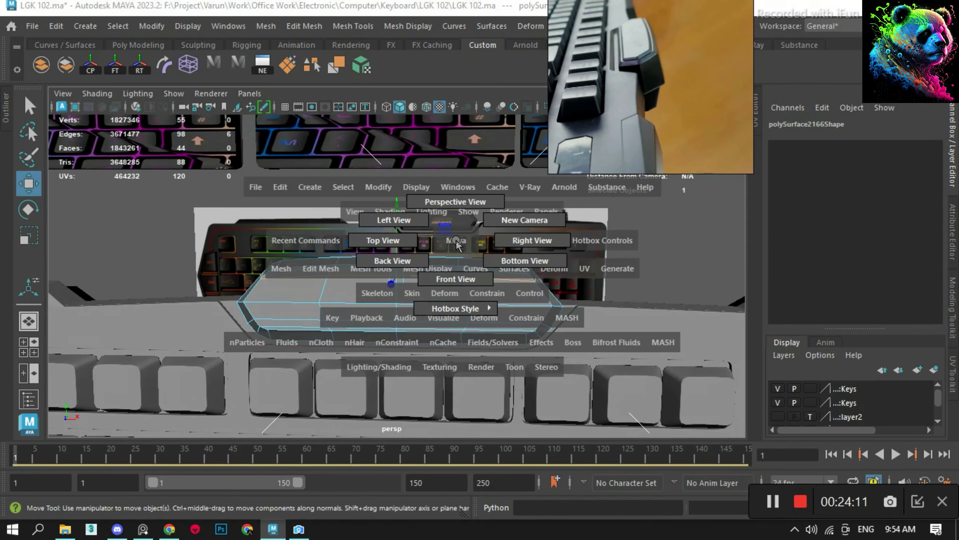
# - Delete four surplus edge loops from the badge panel with Ctrl+Delete
pyautogui.doubleClick(247, 249)
pyautogui.hotkey('ctrl', 'Delete')
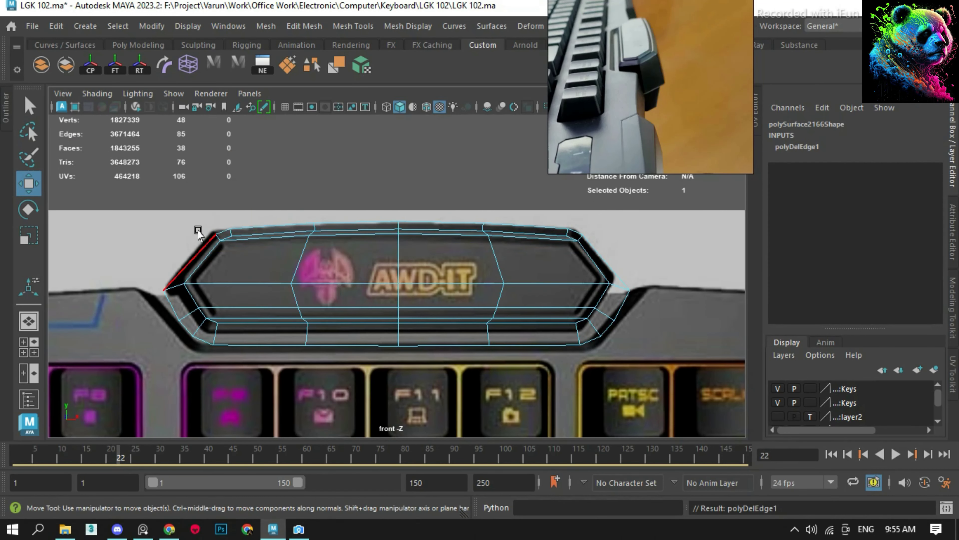
pyautogui.doubleClick(219, 235)
pyautogui.hotkey('ctrl', 'Delete')
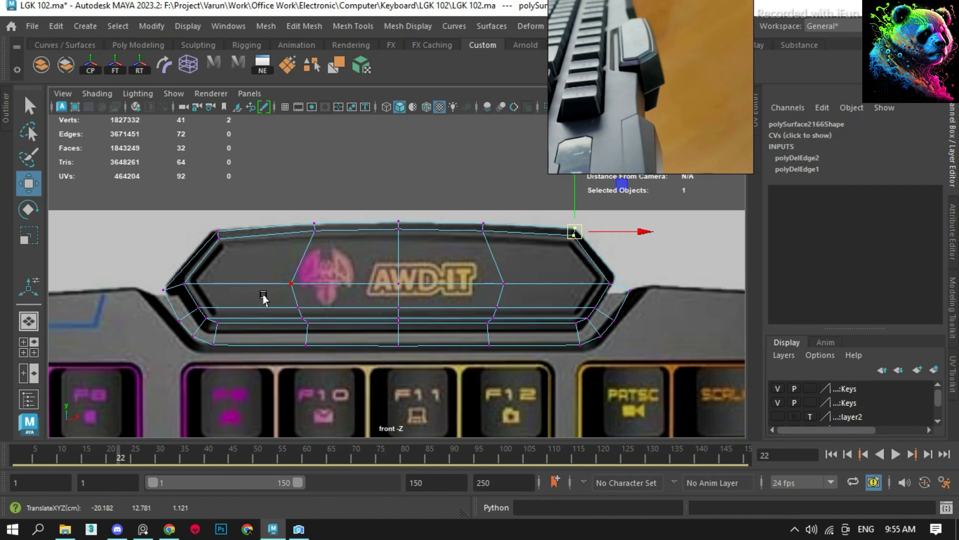
pyautogui.doubleClick(259, 308)
pyautogui.hotkey('ctrl', 'Delete')
pyautogui.doubleClick(223, 318)
pyautogui.hotkey('ctrl', 'Delete')
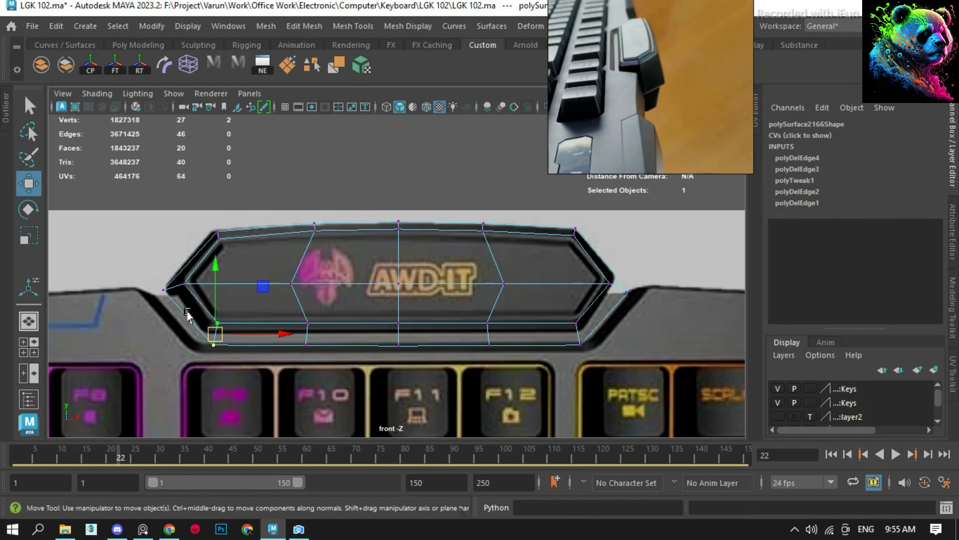
# - Raise the panel's bottom vertices slightly and select the top-centre and upper-left vertices
pyautogui.press('F8')
pyautogui.press('F8')
pyautogui.moveTo(187, 304); pyautogui.dragTo(589, 378)
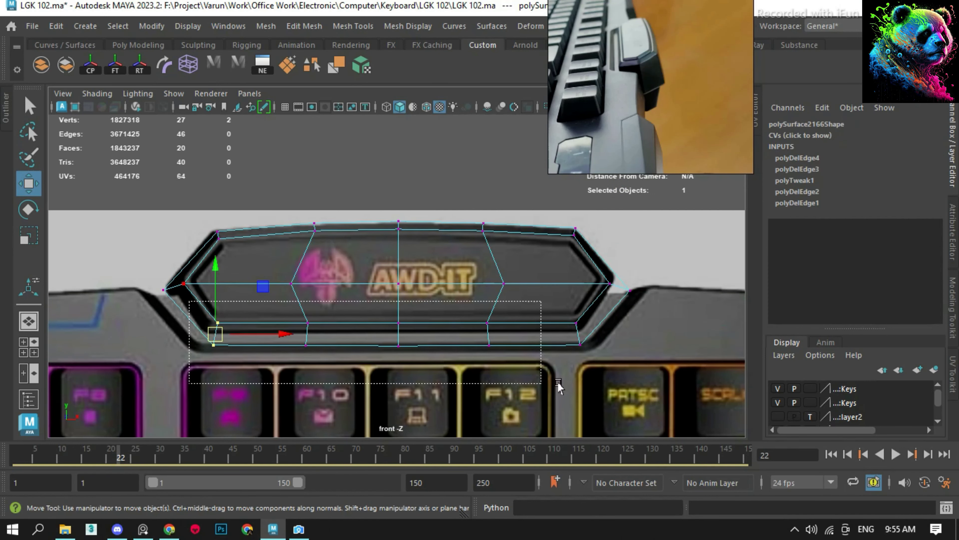
pyautogui.moveTo(397, 267); pyautogui.dragTo(397, 260)
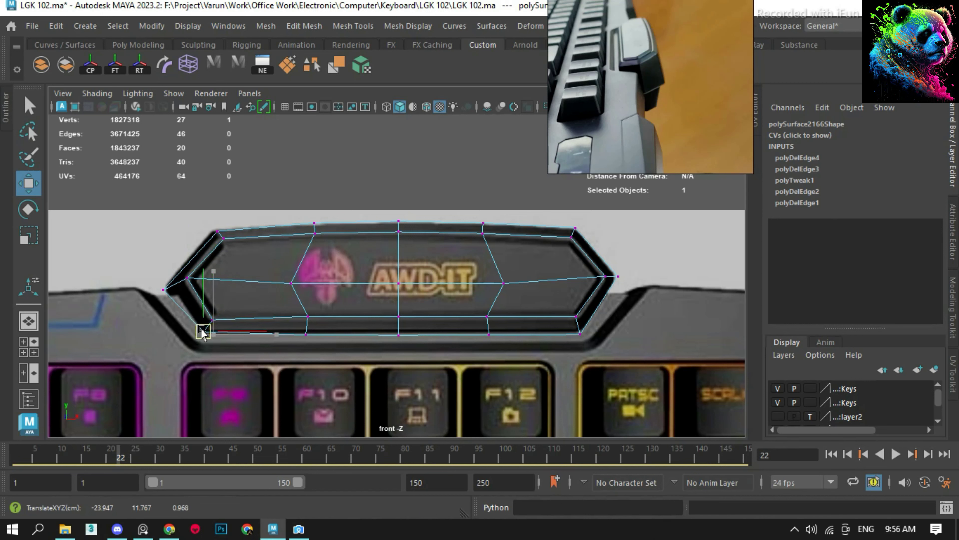
pyautogui.moveTo(387, 213); pyautogui.dragTo(409, 238)
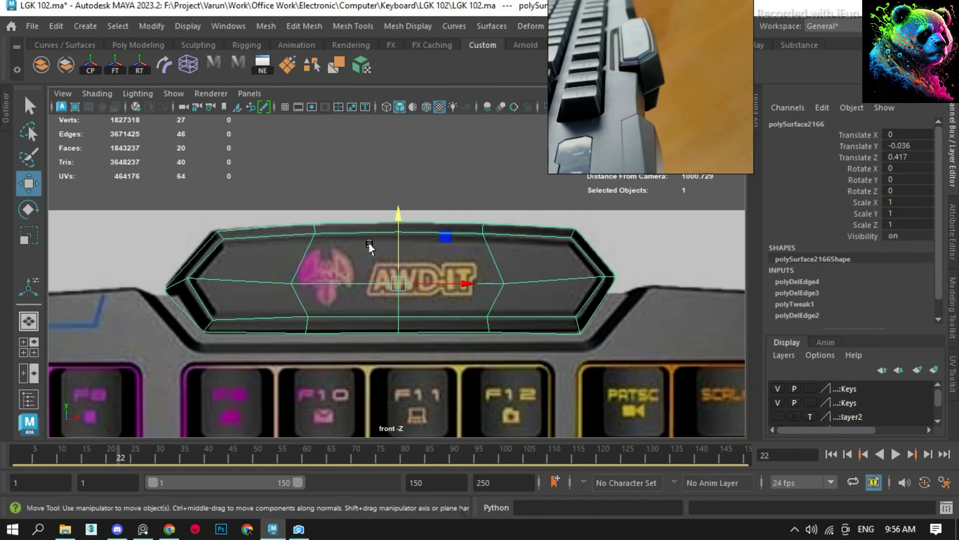
pyautogui.moveTo(142, 207); pyautogui.dragTo(224, 238)
# - Return to object mode and save the scene as LGK 102.ma
pyautogui.press('F8')
pyautogui.press('q')
pyautogui.hotkey('ctrl', 's')
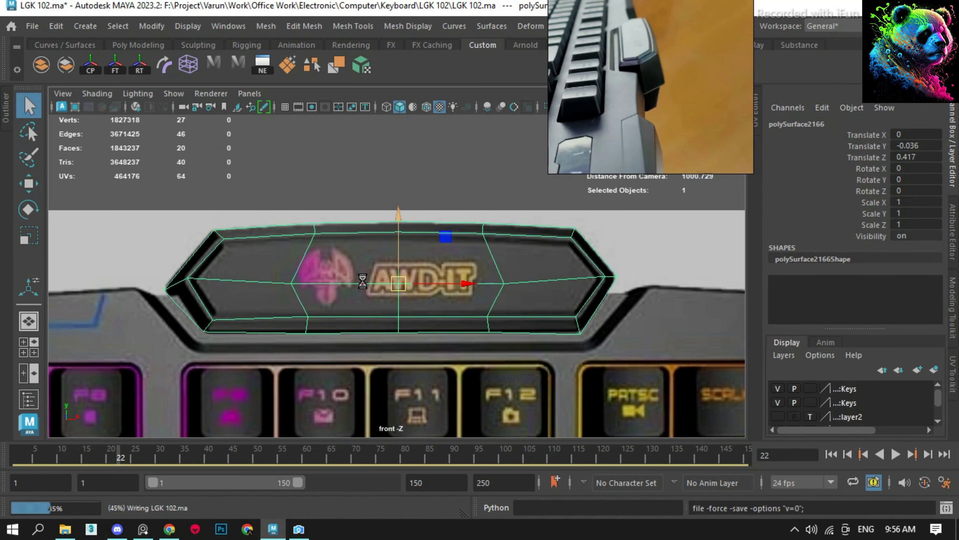
pyautogui.press('F11')
# - Select the panel's front faces and duplicate them as a separate piece
pyautogui.press('w')
pyautogui.moveTo(252, 300); pyautogui.dragTo(456, 294)
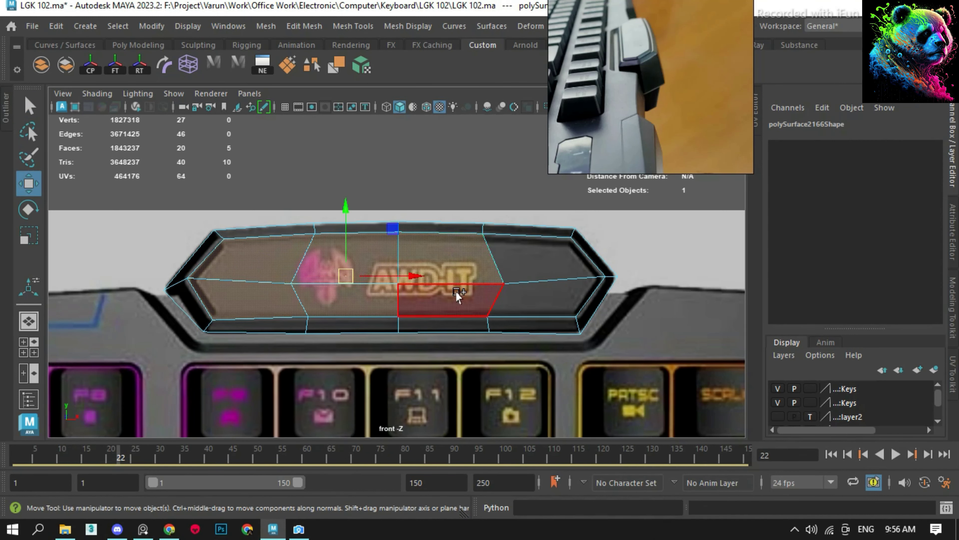
pyautogui.moveTo(546, 173)
pyautogui.keyDown('shift'); pyautogui.mouseDown(button='right')
pyautogui.moveTo(528, 402)
pyautogui.moveTo(546, 429)
pyautogui.mouseUp(button='right'); pyautogui.keyUp('shift')
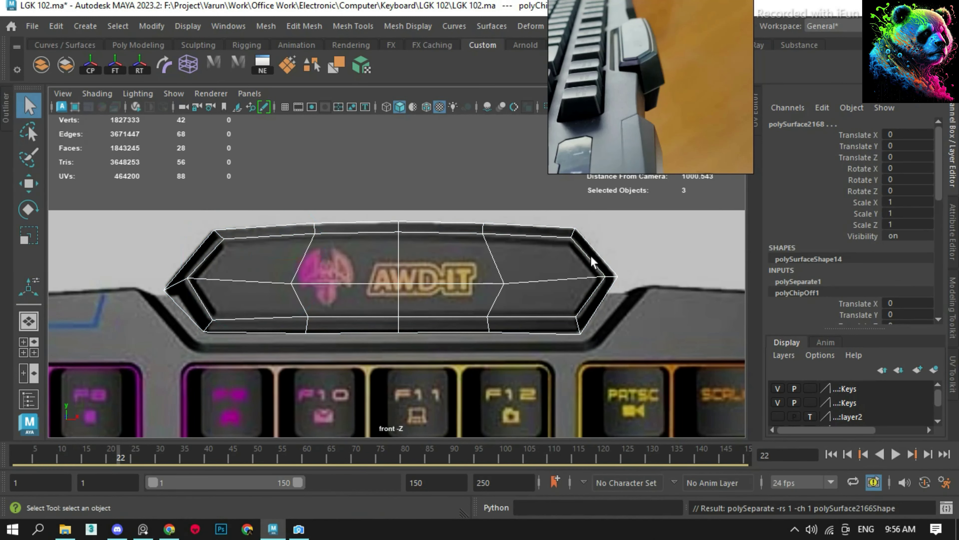
pyautogui.press('q')
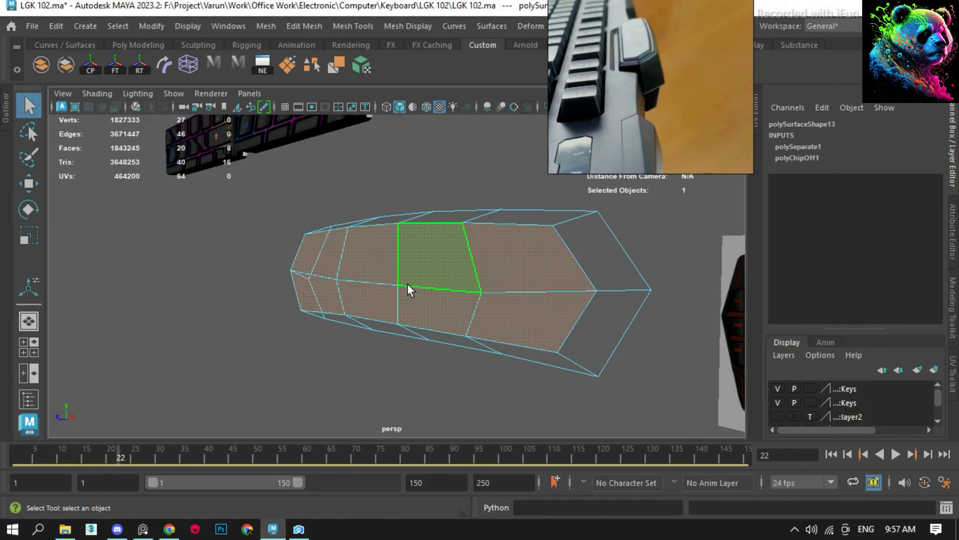
pyautogui.press('w')
# - Try an extrude on the duplicate, undo it, and reselect all the duplicate's faces
pyautogui.hotkey('ctrl', 'e')
pyautogui.click(349, 281)
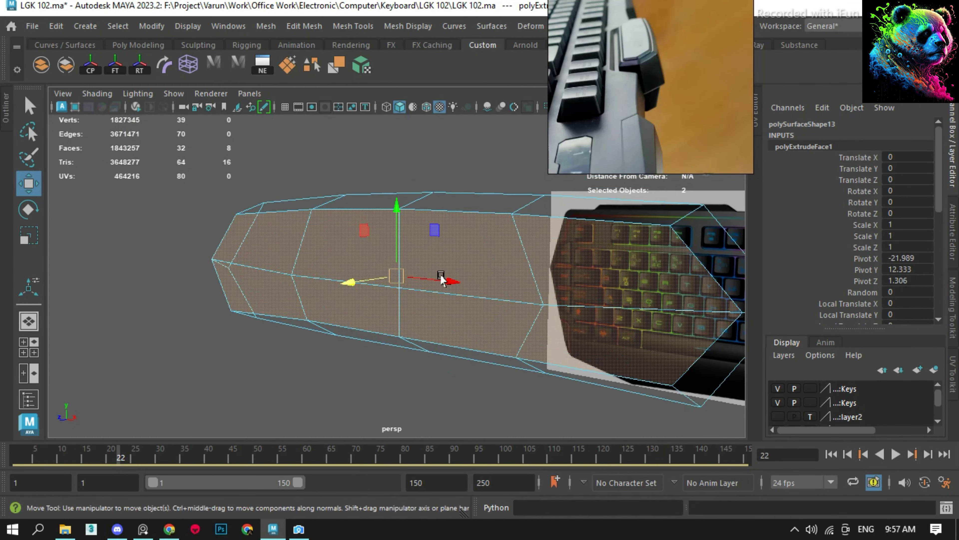
pyautogui.hotkey('ctrl', 'z')
pyautogui.moveTo(445, 120); pyautogui.dragTo(448, 154, button='right')
pyautogui.click(299, 257)
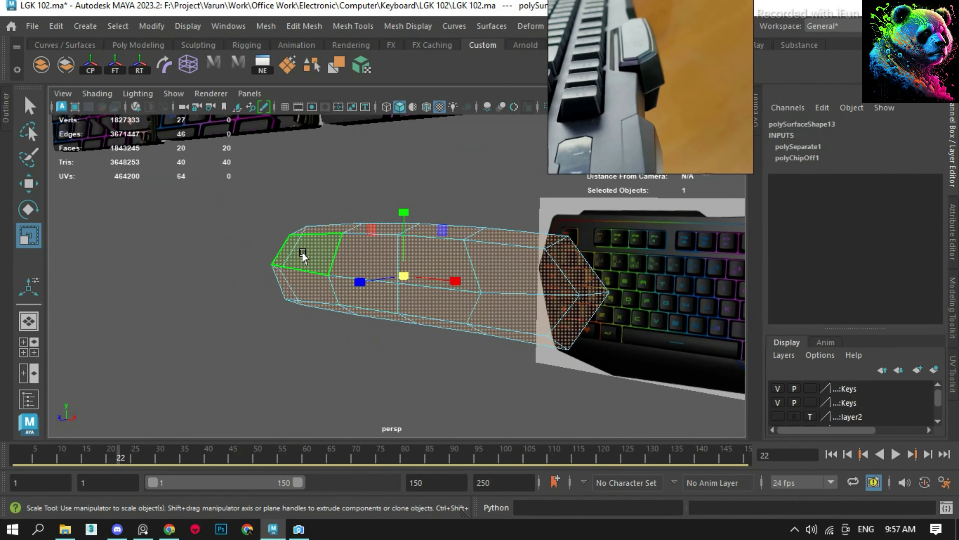
pyautogui.keyDown('shift'); pyautogui.moveTo(367, 270); pyautogui.dragTo(515, 297); pyautogui.keyUp('shift')
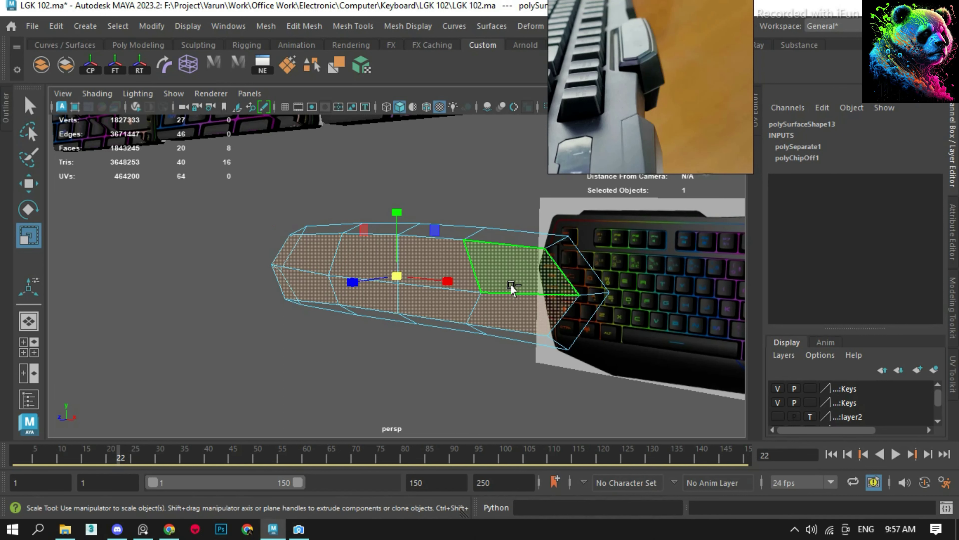
# - Extrude the faces with a 0.05 offset and a slight depth of about 0.03
pyautogui.hotkey('ctrl', 'e')
pyautogui.write('0.05')
pyautogui.press('Return')
pyautogui.scroll(3, 191, 218)
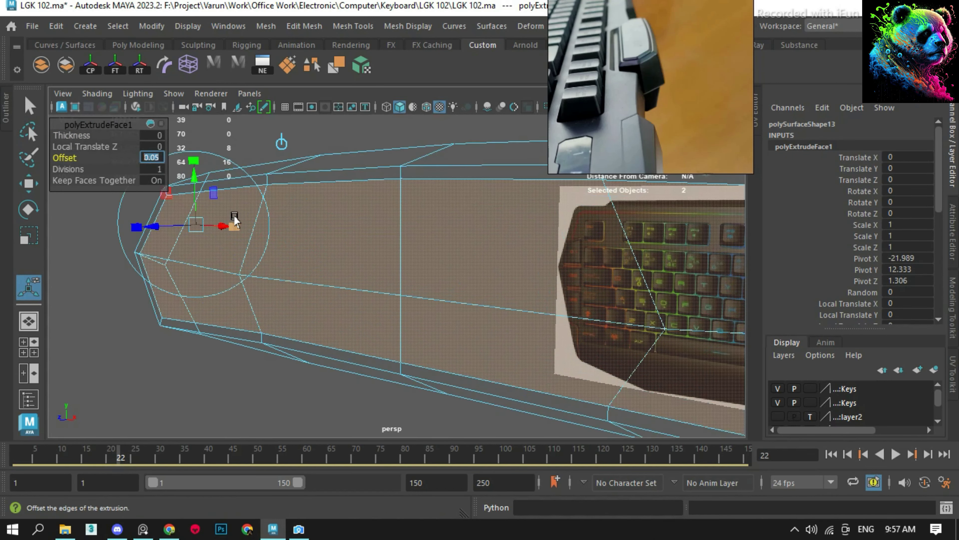
pyautogui.scroll(2, 191, 217)
pyautogui.scroll(-5, 485, 227)
pyautogui.keyDown('alt'); pyautogui.moveTo(485, 227); pyautogui.dragTo(382, 276); pyautogui.keyUp('alt')
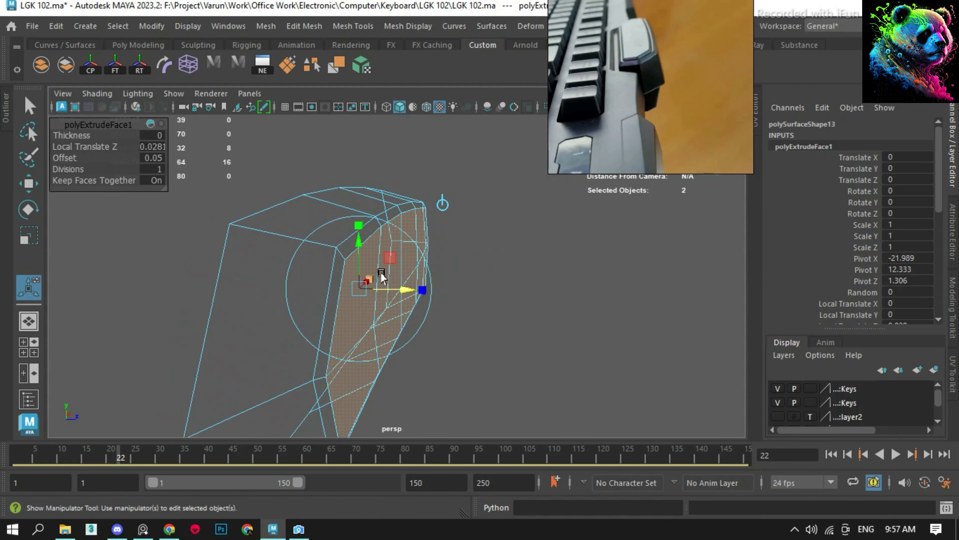
# - Back in object mode at frame 1, select the badge panel piece
pyautogui.press('F8')
pyautogui.press('Delete')
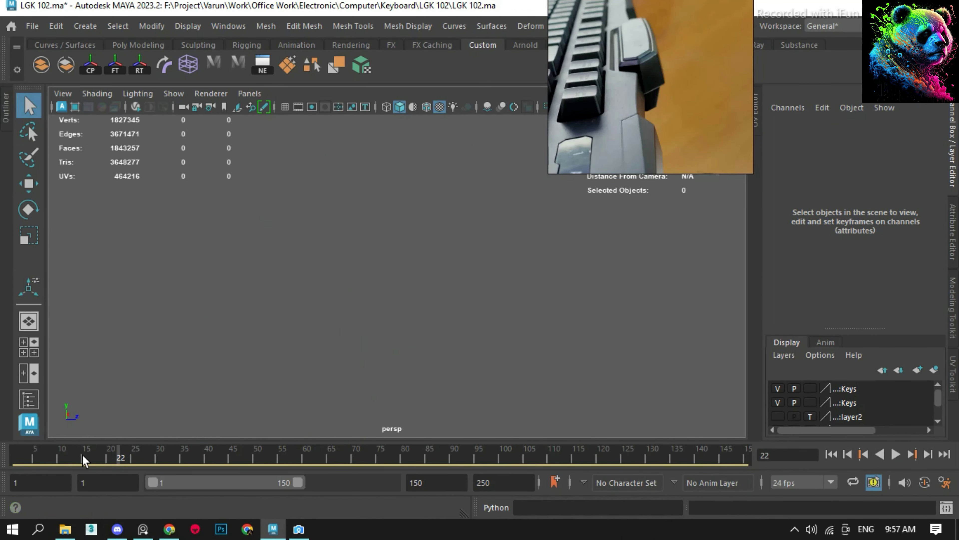
pyautogui.click(15, 458)
pyautogui.moveTo(321, 253); pyautogui.dragTo(407, 279)
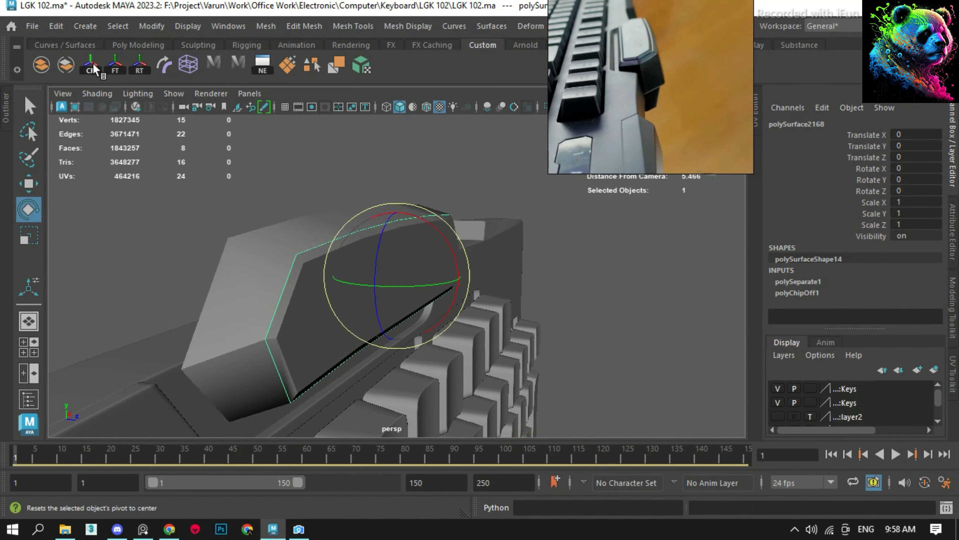
# - Scale the badge panel uniformly to 0.956 against the front reference
pyautogui.hotkey('alt', 'v')
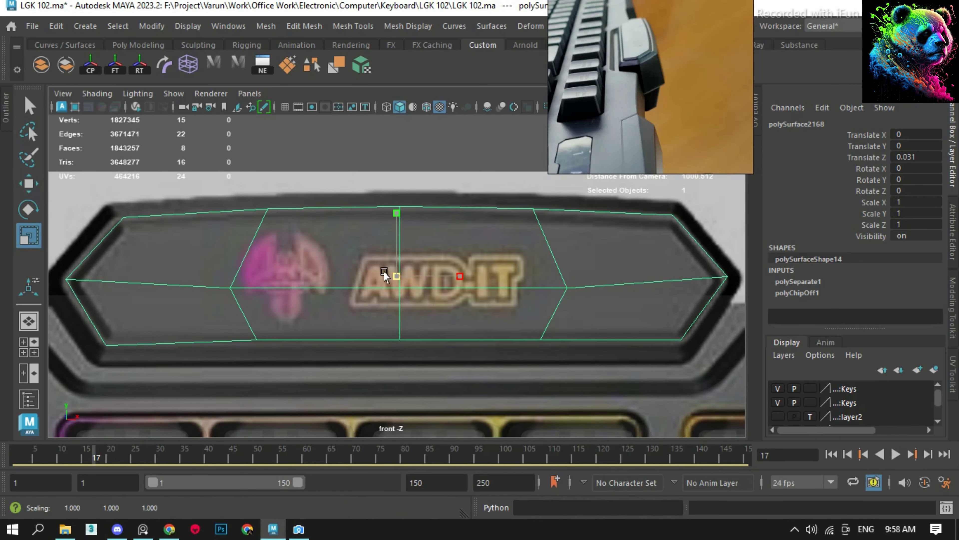
pyautogui.moveTo(384, 275); pyautogui.dragTo(361, 276, button='middle')
pyautogui.click(15, 458)
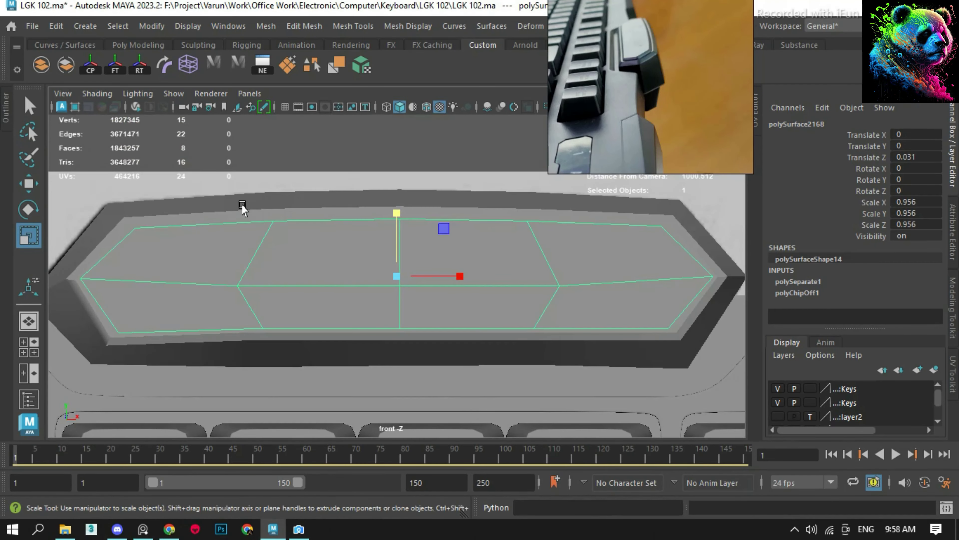
# - With wireframe-on-shaded, extrude the badge panel's front faces outward by 0.07
pyautogui.moveTo(242, 205); pyautogui.dragTo(423, 157)
pyautogui.click(285, 263)
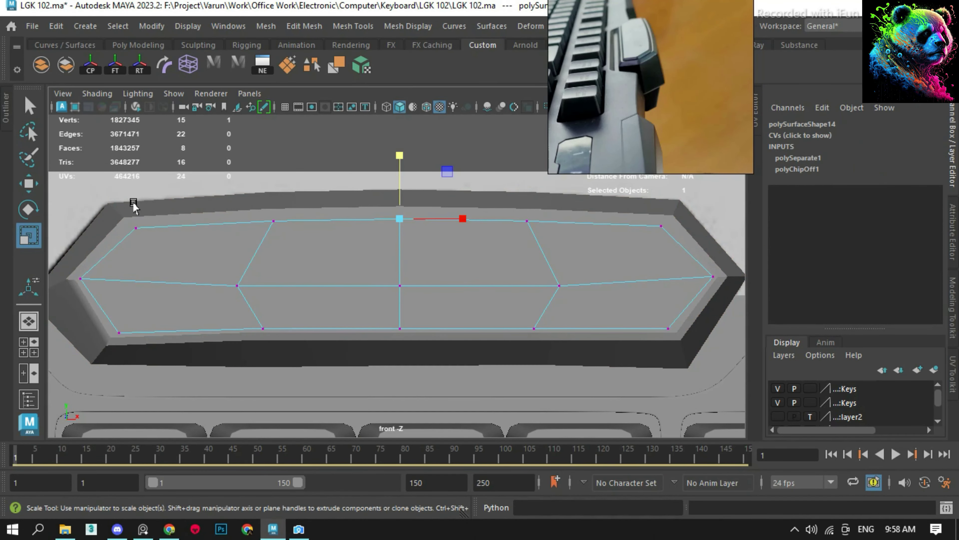
pyautogui.click(433, 108)
pyautogui.press('w')
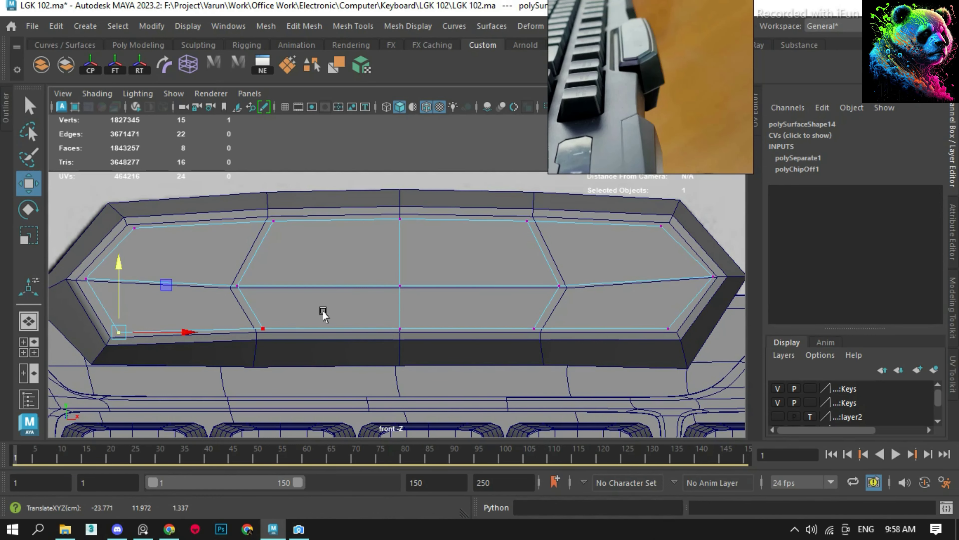
pyautogui.moveTo(467, 307)
pyautogui.keyDown('alt'); pyautogui.mouseDown()
pyautogui.moveTo(497, 325)
pyautogui.moveTo(332, 279)
pyautogui.mouseUp(); pyautogui.keyUp('alt')
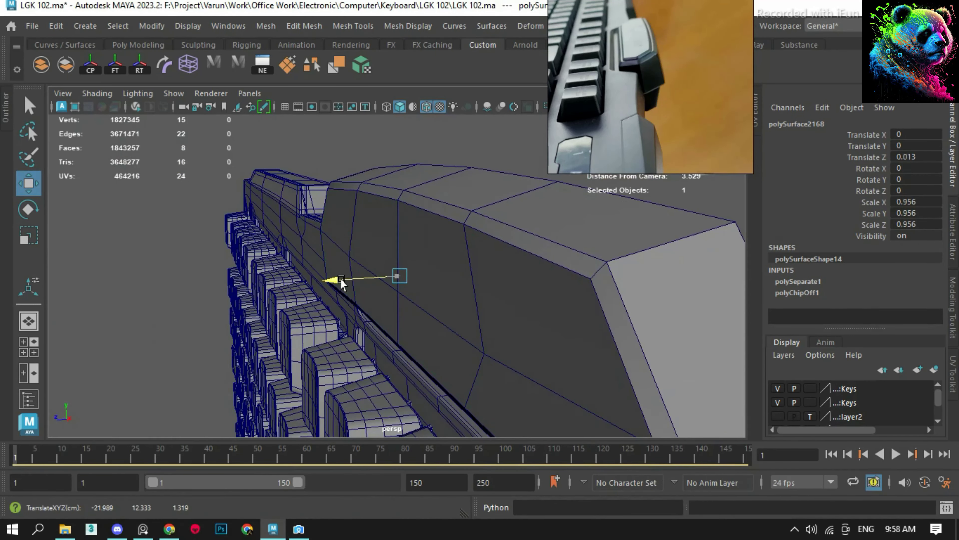
pyautogui.hotkey('ctrl', 'e')
pyautogui.moveTo(296, 232); pyautogui.dragTo(302, 235)
pyautogui.keyDown('alt'); pyautogui.moveTo(302, 235); pyautogui.dragTo(309, 242); pyautogui.keyUp('alt')
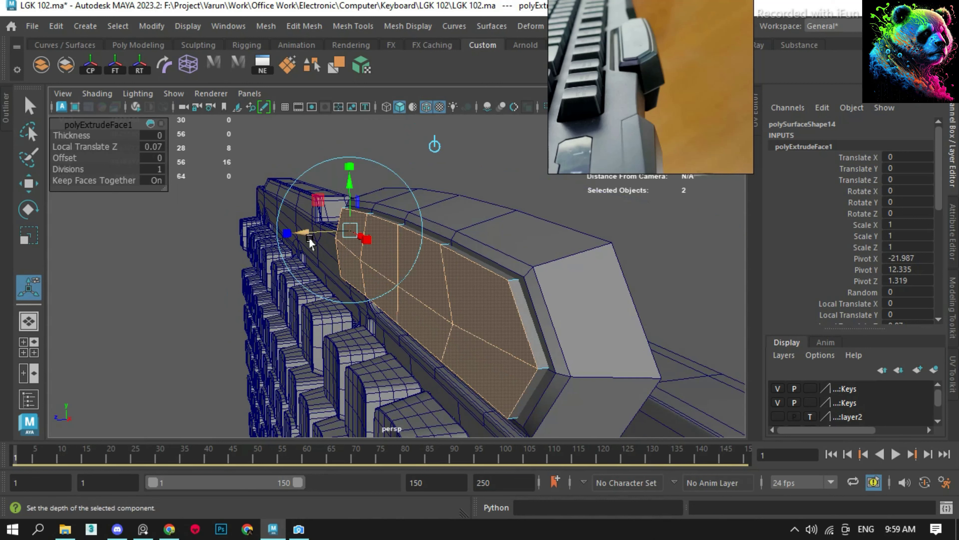
# - Delete the badge bar's large left face and the face beside it
pyautogui.keyDown('alt'); pyautogui.moveTo(137, 168); pyautogui.dragTo(286, 220); pyautogui.keyUp('alt')
pyautogui.keyDown('alt'); pyautogui.moveTo(286, 219); pyautogui.dragTo(317, 250, button='right'); pyautogui.keyUp('alt')
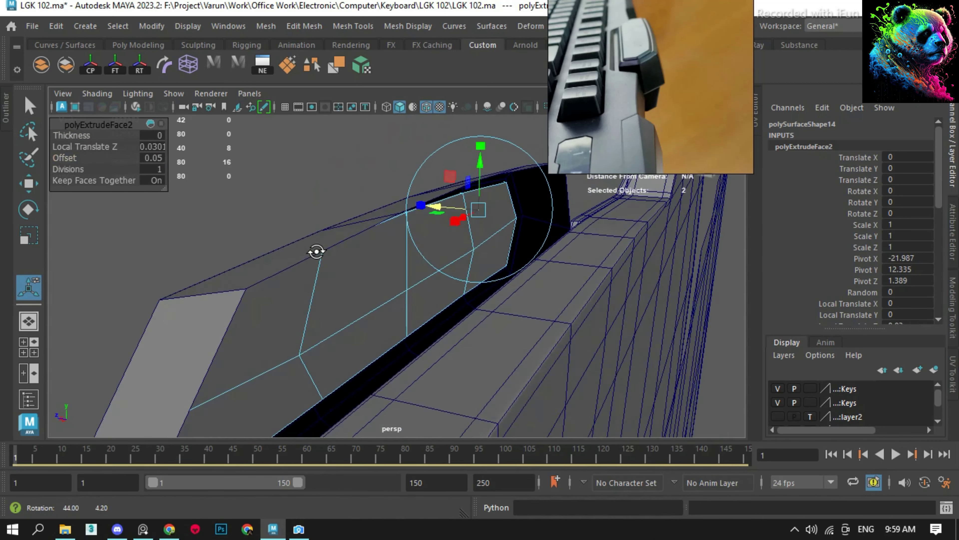
pyautogui.keyDown('alt'); pyautogui.moveTo(317, 250); pyautogui.dragTo(225, 384); pyautogui.keyUp('alt')
pyautogui.click(319, 277)
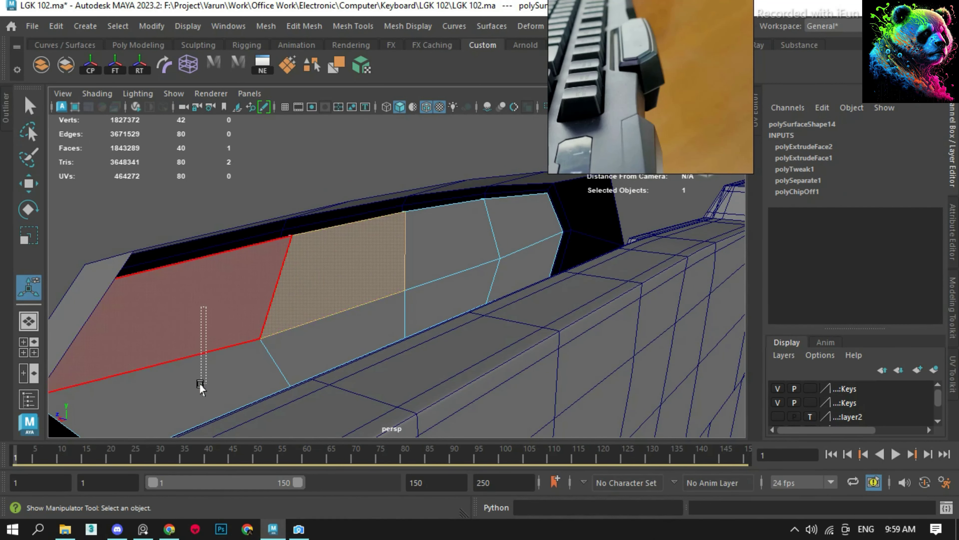
pyautogui.moveTo(206, 307); pyautogui.dragTo(200, 385)
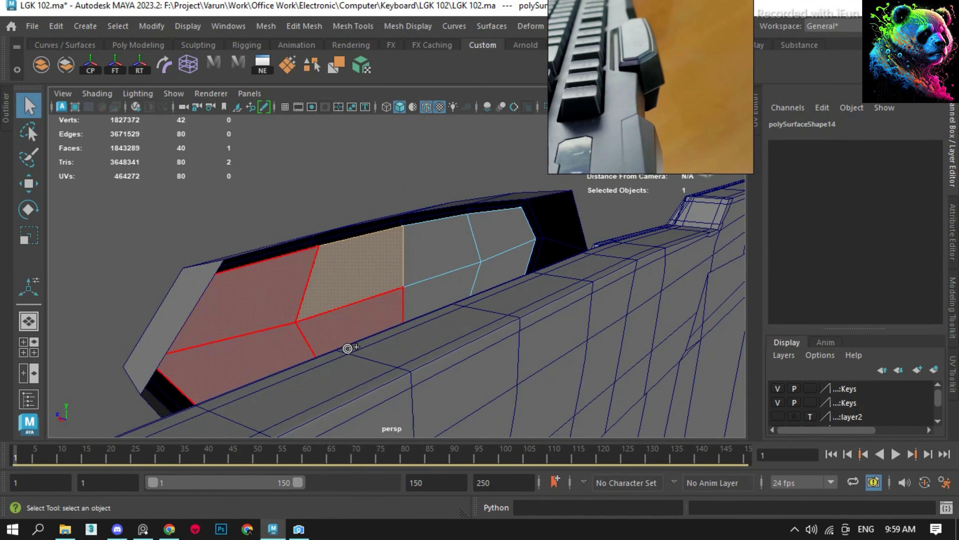
pyautogui.press('Delete')
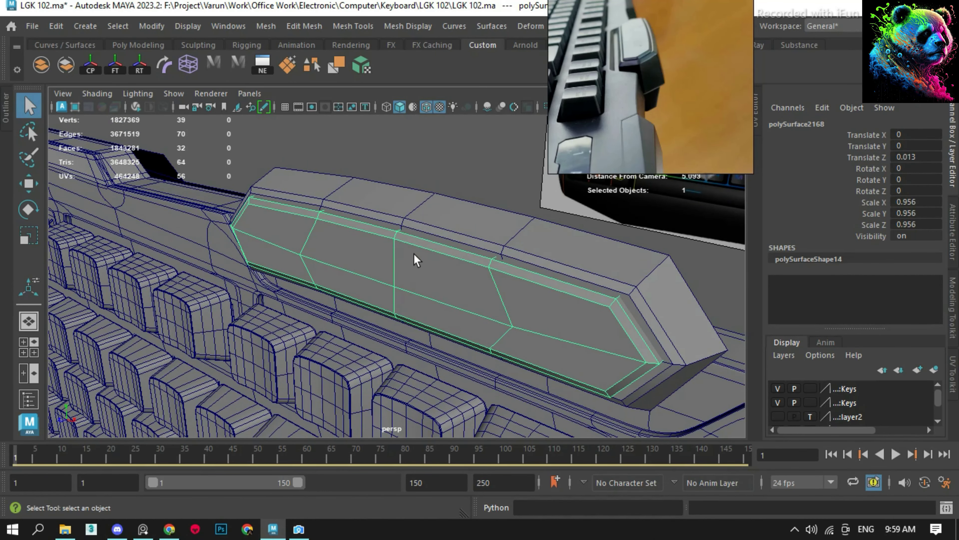
# - Try an edge extrude on the bar's end, then undo it
pyautogui.keyDown('alt'); pyautogui.moveTo(413, 254); pyautogui.dragTo(367, 197); pyautogui.keyUp('alt')
pyautogui.hotkey('ctrl', 'e')
pyautogui.moveTo(424, 246)
pyautogui.keyDown('alt'); pyautogui.mouseDown()
pyautogui.moveTo(414, 276)
pyautogui.moveTo(496, 285)
pyautogui.moveTo(405, 281)
pyautogui.moveTo(487, 272)
pyautogui.moveTo(434, 280)
pyautogui.mouseUp(); pyautogui.keyUp('alt')
pyautogui.hotkey('ctrl', 'z')
# - Cap the keyboard case's open end with a poked fill
pyautogui.press('F8')
pyautogui.click(610, 214)
pyautogui.click(514, 285)
pyautogui.keyDown('shift'); pyautogui.moveTo(396, 247); pyautogui.dragTo(364, 426, button='right'); pyautogui.keyUp('shift')
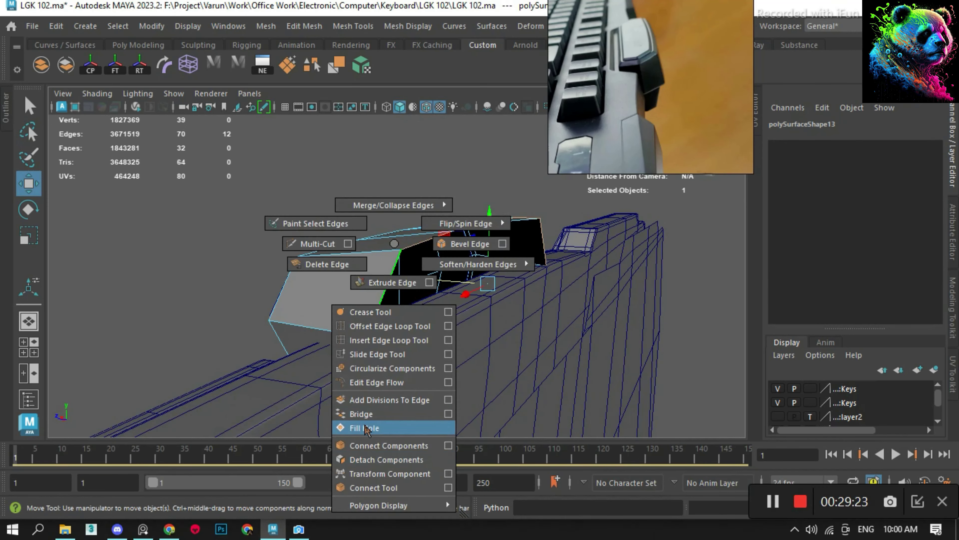
pyautogui.moveTo(519, 257); pyautogui.dragTo(511, 234, button='right')
pyautogui.keyDown('shift'); pyautogui.moveTo(460, 279); pyautogui.dragTo(465, 287, button='right'); pyautogui.keyUp('shift')
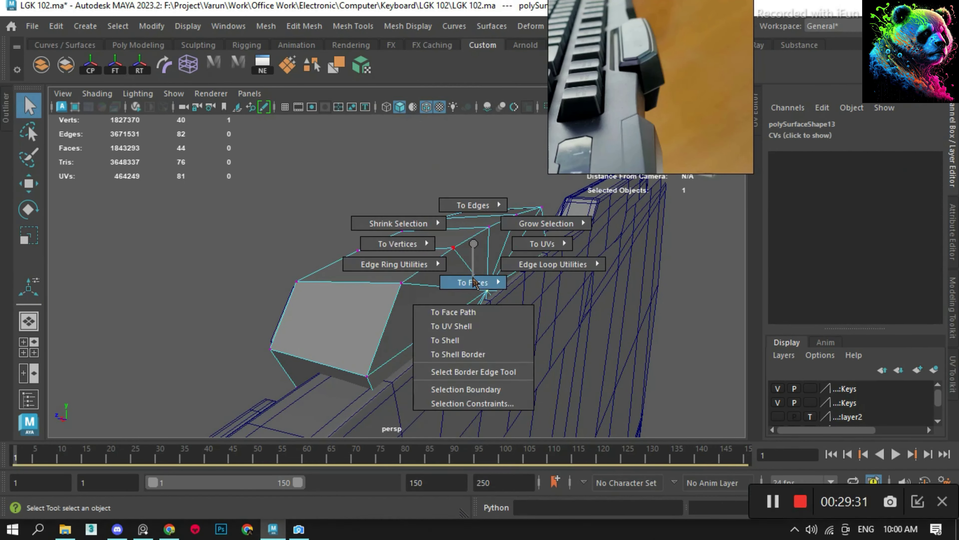
pyautogui.press('w')
pyautogui.press('F8')
# - Isolate the inner badge piece and bevel all its hard edges
pyautogui.moveTo(317, 269)
pyautogui.keyDown('alt'); pyautogui.mouseDown()
pyautogui.moveTo(499, 275)
pyautogui.moveTo(522, 305)
pyautogui.mouseUp(); pyautogui.keyUp('alt')
pyautogui.click(492, 316)
pyautogui.press('f')
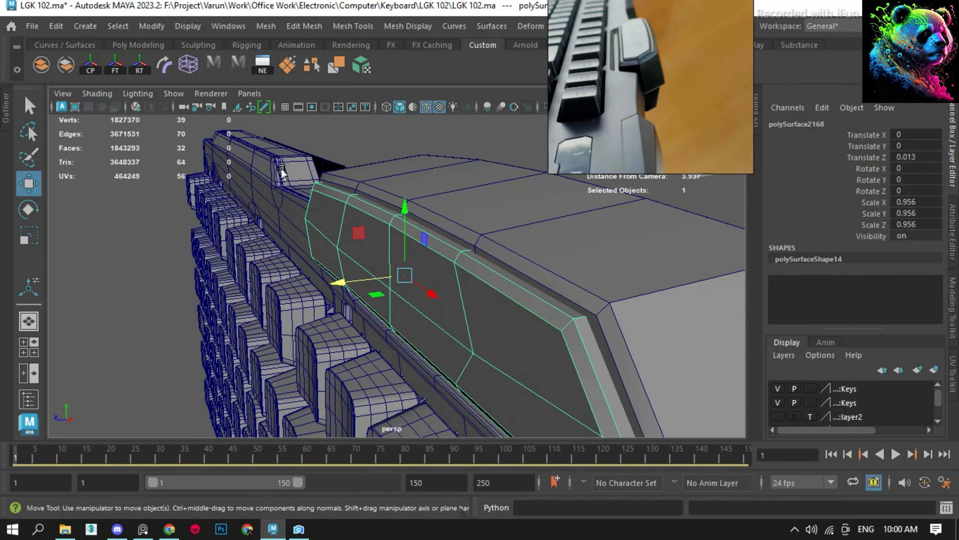
pyautogui.hotkey('ctrl', '1')
pyautogui.click(212, 64)
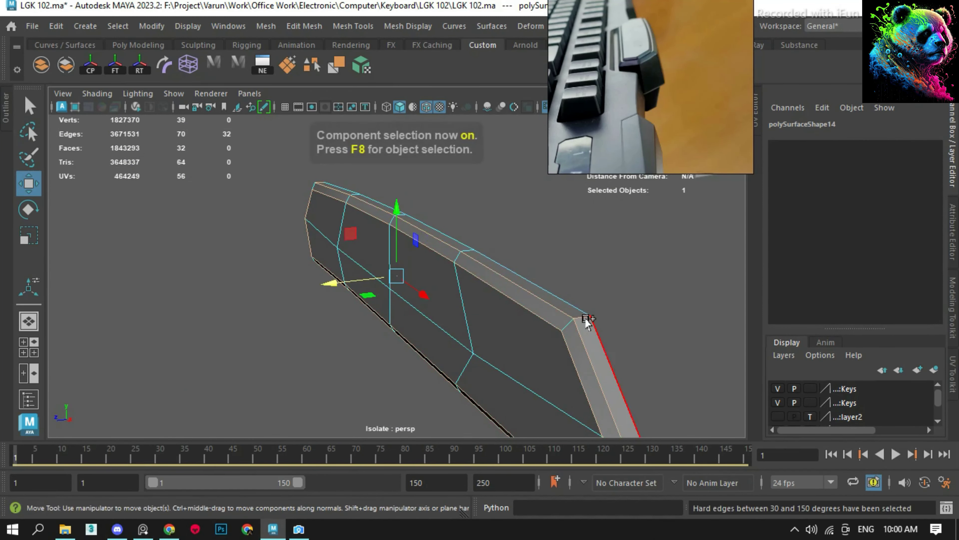
pyautogui.moveTo(583, 322)
pyautogui.keyDown('alt'); pyautogui.mouseDown()
pyautogui.moveTo(561, 347)
pyautogui.moveTo(159, 250)
pyautogui.moveTo(184, 208)
pyautogui.mouseUp(); pyautogui.keyUp('alt')
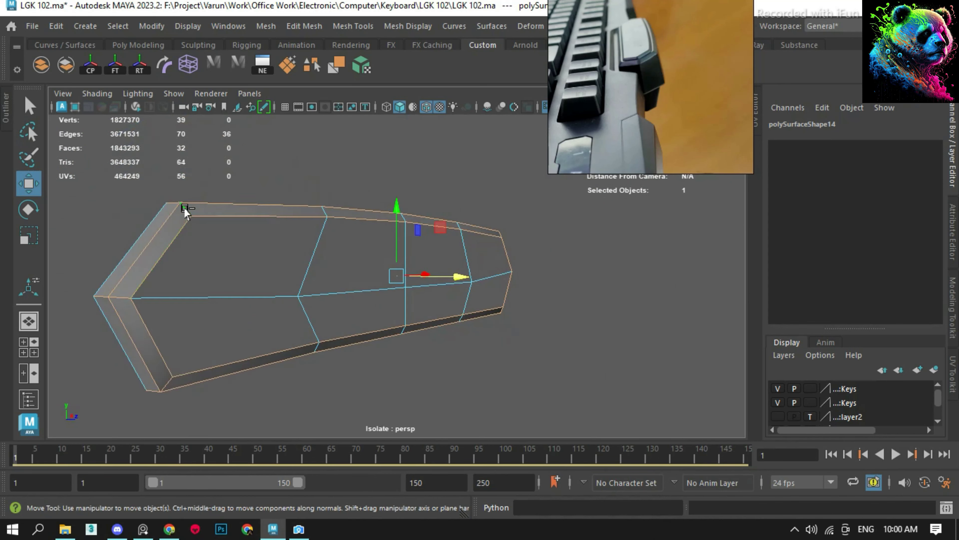
pyautogui.hotkey('ctrl', 'b')
# - Exit isolation to show the whole keyboard and select the case piece
pyautogui.press('F8')
pyautogui.click(412, 162)
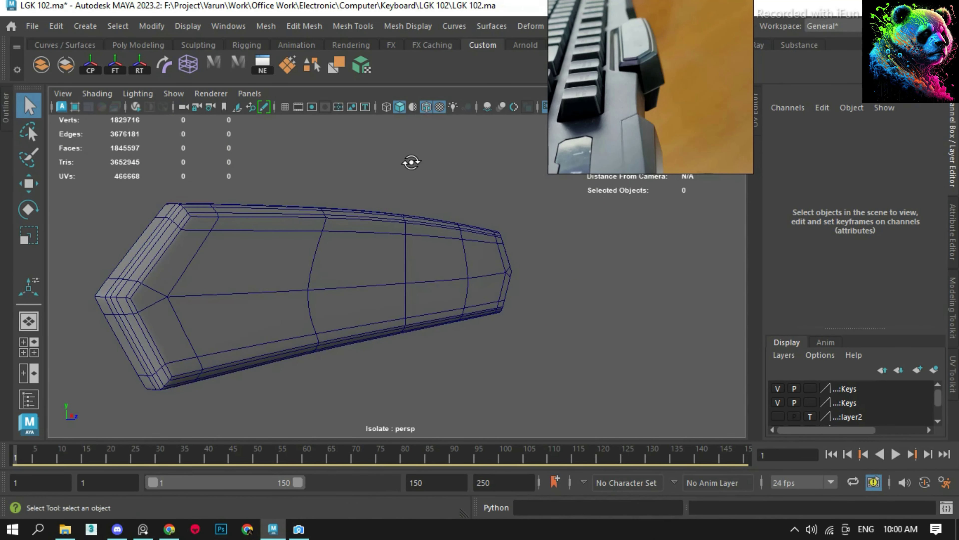
pyautogui.moveTo(412, 163)
pyautogui.keyDown('alt'); pyautogui.mouseDown()
pyautogui.moveTo(458, 151)
pyautogui.moveTo(351, 151)
pyautogui.mouseUp(); pyautogui.keyUp('alt')
pyautogui.hotkey('ctrl', '1')
pyautogui.click(527, 237)
pyautogui.keyDown('alt'); pyautogui.moveTo(527, 238); pyautogui.dragTo(368, 251); pyautogui.keyUp('alt')
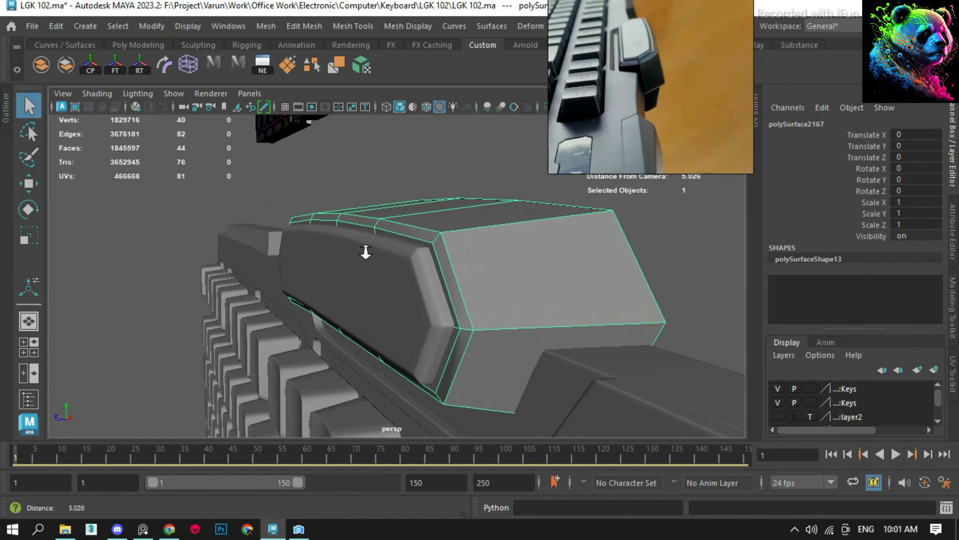
# - Bevel the case's hard edges plus two additional edges
pyautogui.click(214, 65)
pyautogui.keyDown('shift'); pyautogui.click(486, 415); pyautogui.keyUp('shift')
pyautogui.keyDown('alt'); pyautogui.moveTo(487, 414); pyautogui.dragTo(460, 279); pyautogui.keyUp('alt')
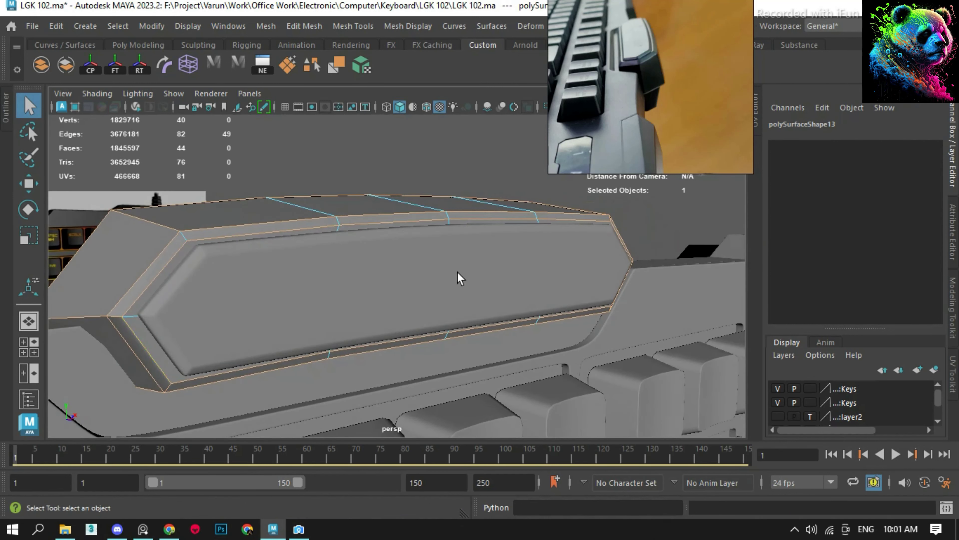
pyautogui.keyDown('alt'); pyautogui.moveTo(188, 274); pyautogui.dragTo(337, 206); pyautogui.keyUp('alt')
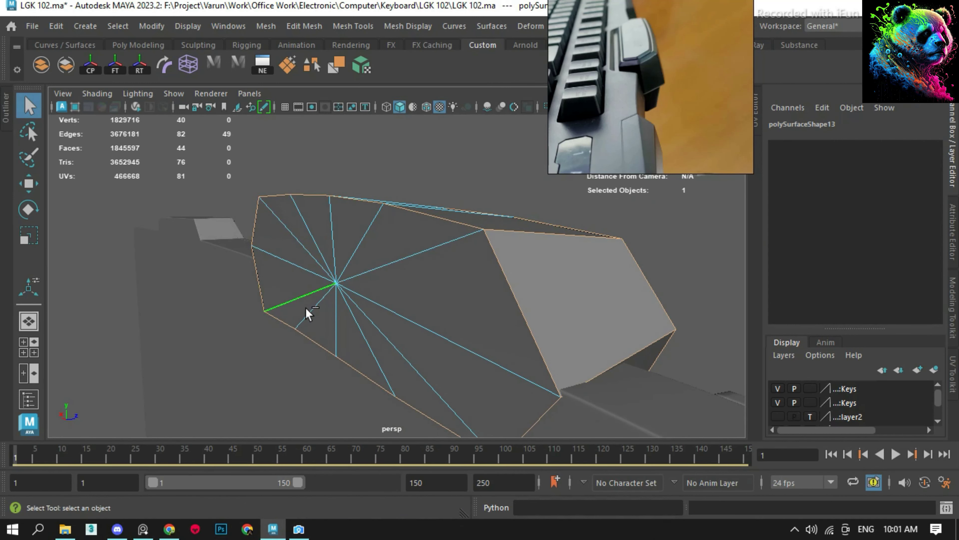
pyautogui.keyDown('alt'); pyautogui.moveTo(306, 313); pyautogui.dragTo(342, 268); pyautogui.keyUp('alt')
pyautogui.keyDown('shift'); pyautogui.moveTo(311, 155); pyautogui.dragTo(348, 159, button='right'); pyautogui.keyUp('shift')
pyautogui.click(349, 159)
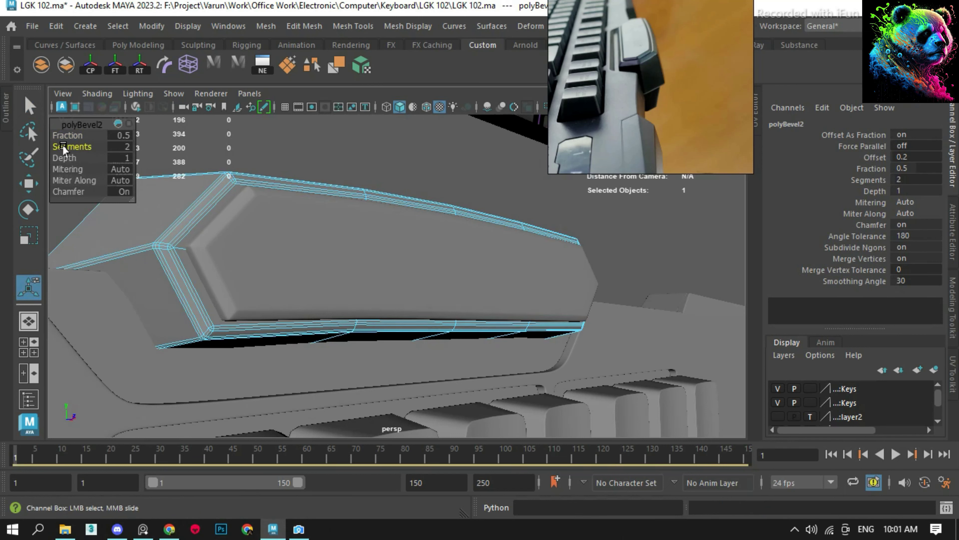
# - Reselect the bevelled case and pick an edge loop along its ridge
pyautogui.press('q')
pyautogui.press('F8')
pyautogui.click(211, 190)
pyautogui.moveTo(235, 263)
pyautogui.keyDown('alt'); pyautogui.mouseDown()
pyautogui.moveTo(211, 190)
pyautogui.moveTo(392, 264)
pyautogui.moveTo(332, 296)
pyautogui.mouseUp(); pyautogui.keyUp('alt')
pyautogui.click(391, 264)
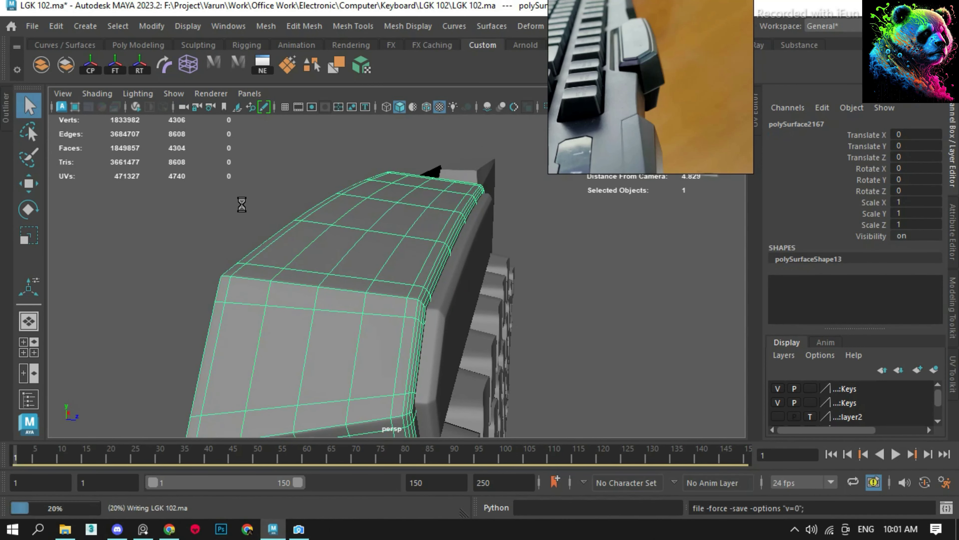
pyautogui.keyDown('alt'); pyautogui.moveTo(238, 201); pyautogui.dragTo(337, 328); pyautogui.keyUp('alt')
pyautogui.press('F10')
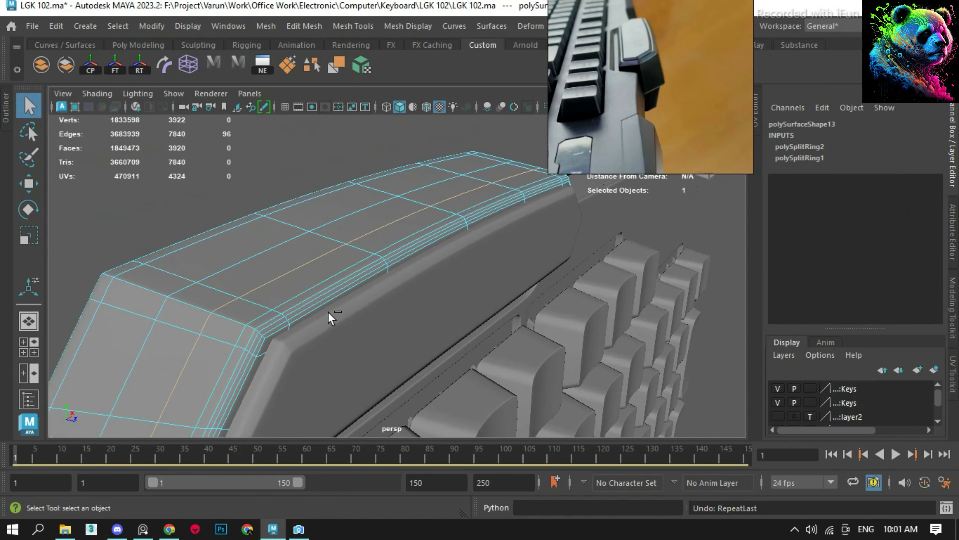
pyautogui.doubleClick(298, 293)
pyautogui.press('w')
pyautogui.keyDown('alt'); pyautogui.moveTo(360, 279); pyautogui.dragTo(484, 276); pyautogui.keyUp('alt')
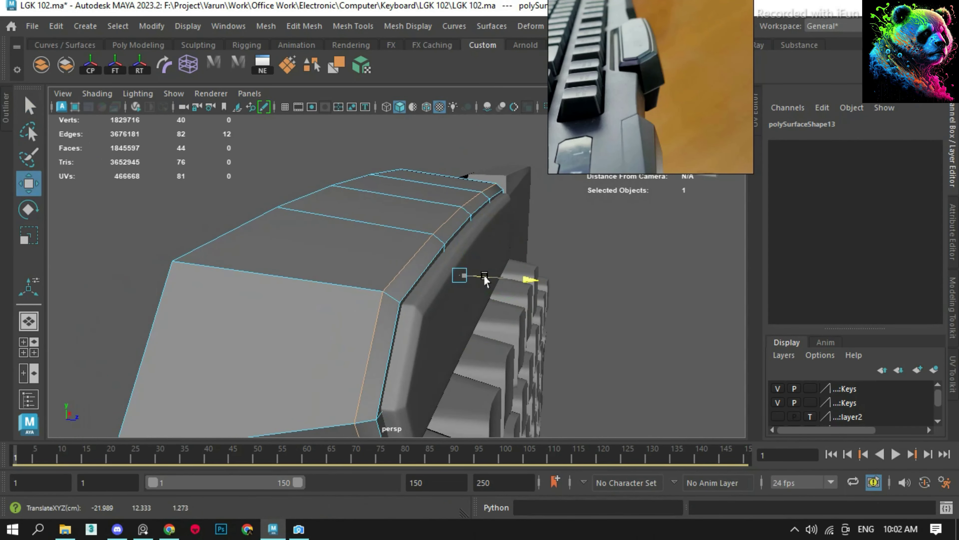
# - Bevel the ridge edge loop and adjust the bevel's width fraction
pyautogui.press('F8')
pyautogui.moveTo(443, 214)
pyautogui.keyDown('alt'); pyautogui.mouseDown()
pyautogui.moveTo(293, 253)
pyautogui.moveTo(193, 265)
pyautogui.mouseUp(); pyautogui.keyUp('alt')
pyautogui.press('F8')
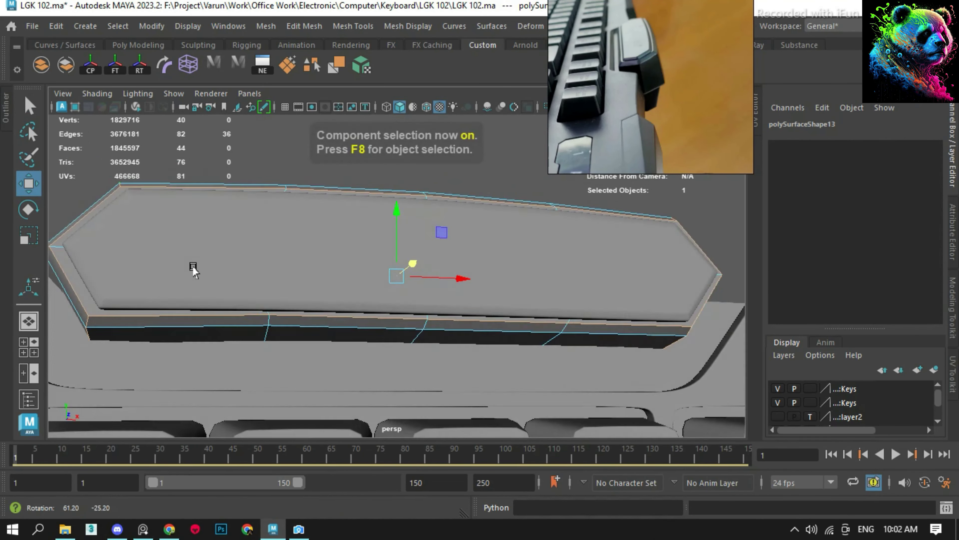
pyautogui.keyDown('shift'); pyautogui.rightClick(267, 170); pyautogui.keyUp('shift')
pyautogui.click(342, 170)
pyautogui.keyDown('alt'); pyautogui.moveTo(342, 170); pyautogui.dragTo(115, 189); pyautogui.keyUp('alt')
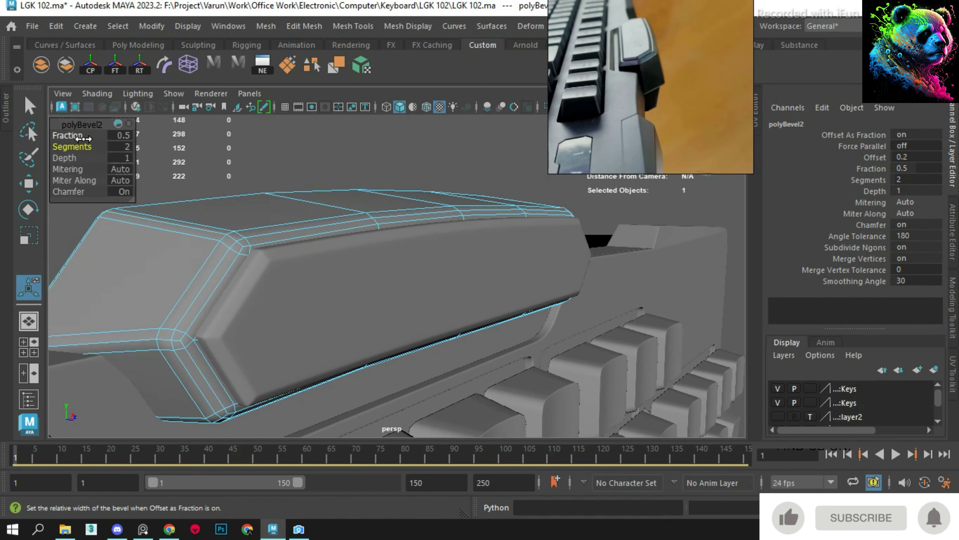
pyautogui.moveTo(72, 146); pyautogui.dragTo(57, 146, button='middle')
pyautogui.click(250, 242)
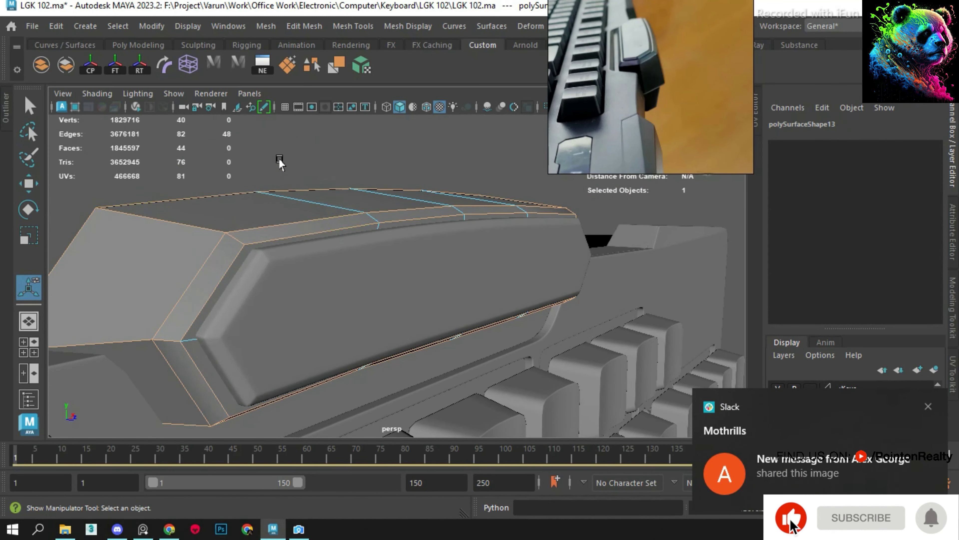